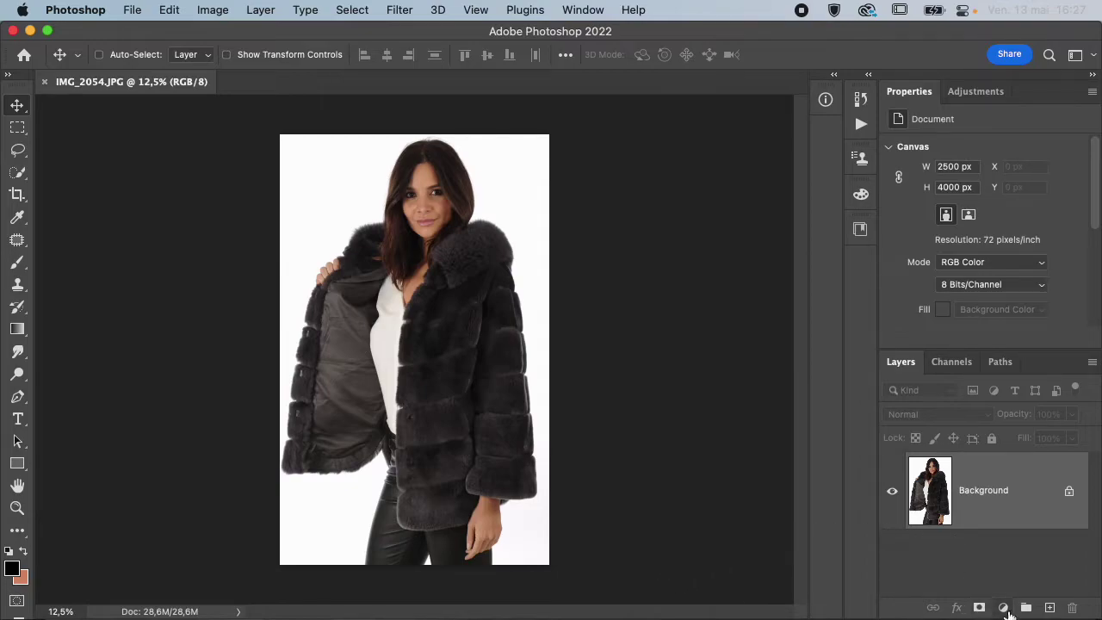
pyautogui.click(1003, 608)
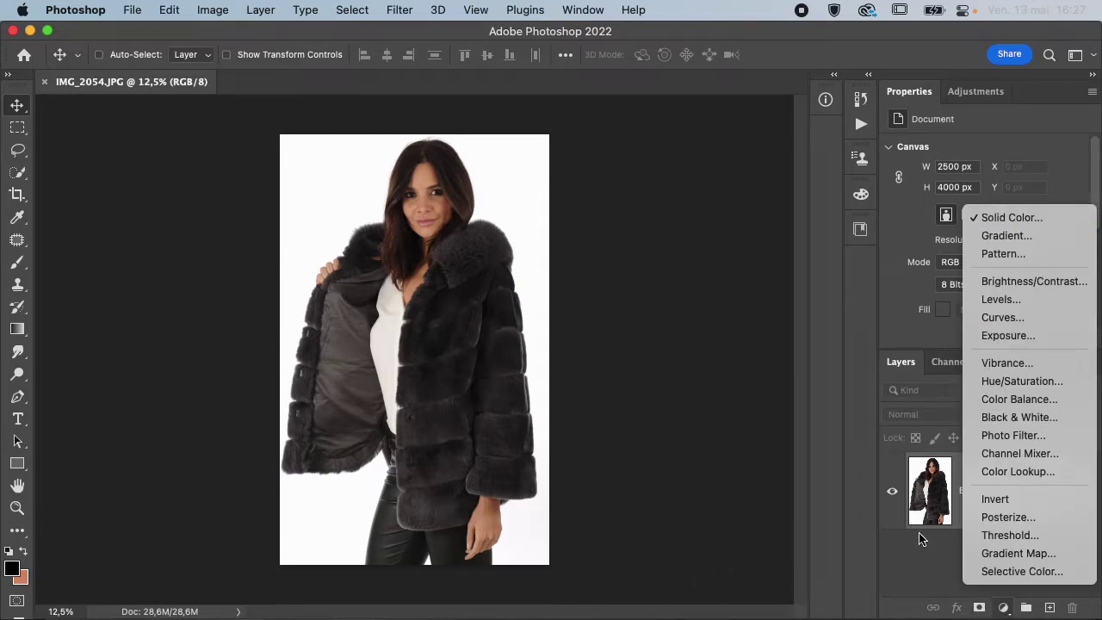
pyautogui.click(904, 569)
# - Switch to Finder and open IMG_0097.HEIC from the Téléchargements folder in Photoshop
pyautogui.moveTo(397, 603)
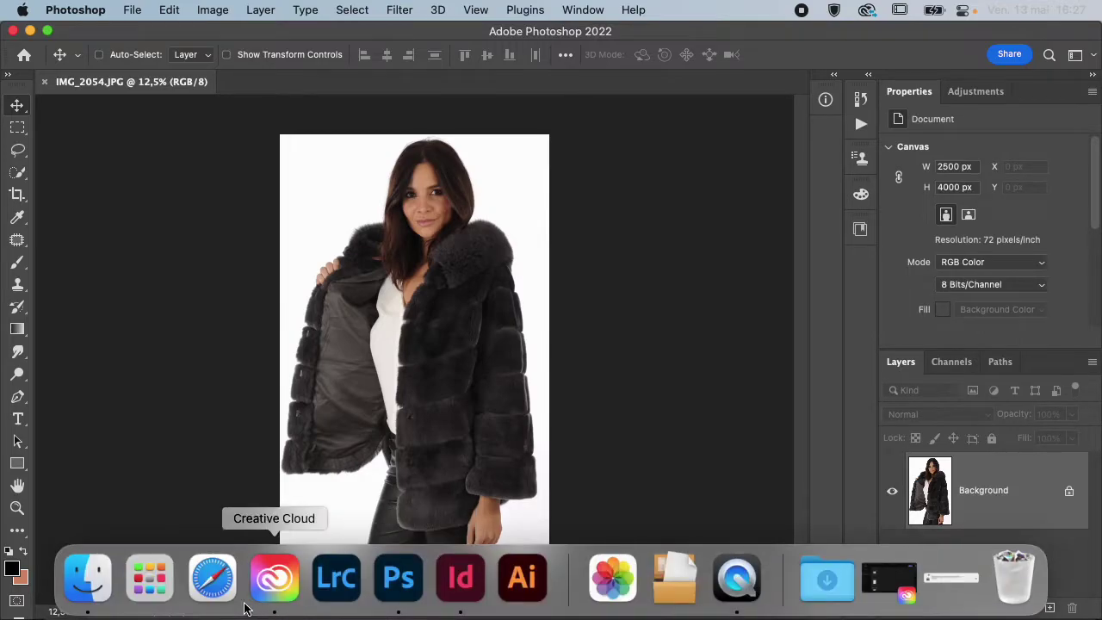
pyautogui.click(75, 588)
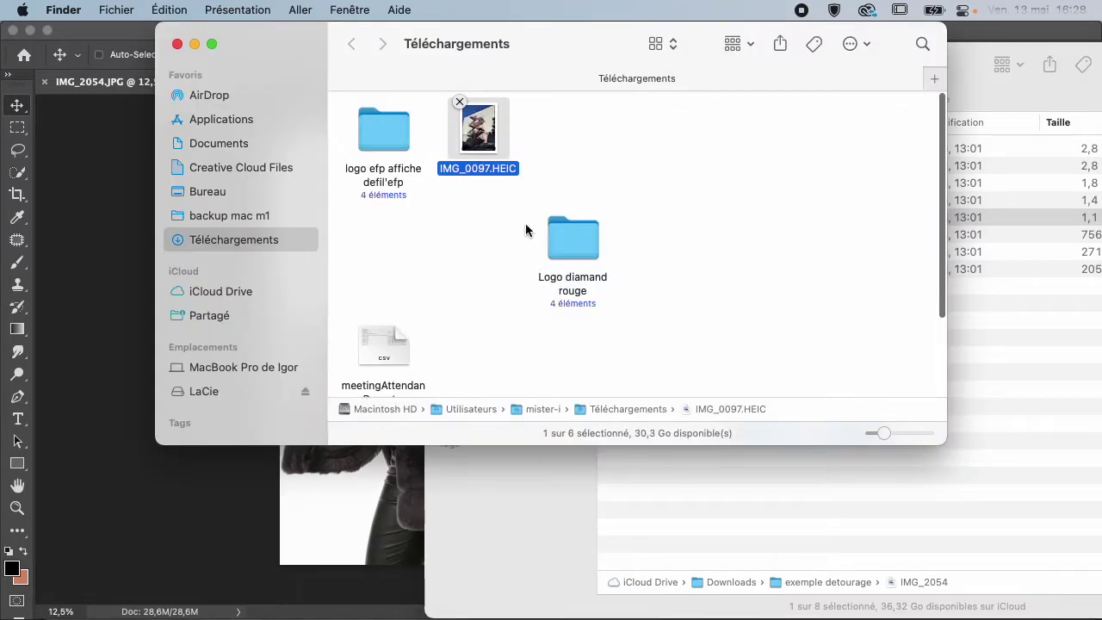
pyautogui.rightClick(480, 136)
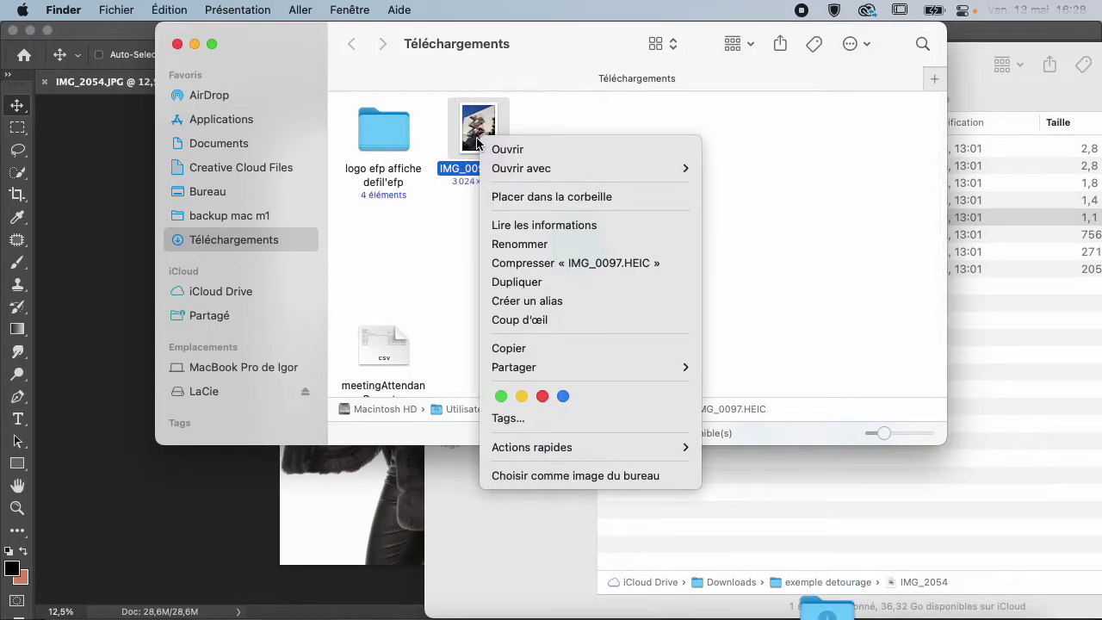
pyautogui.rightClick(475, 128)
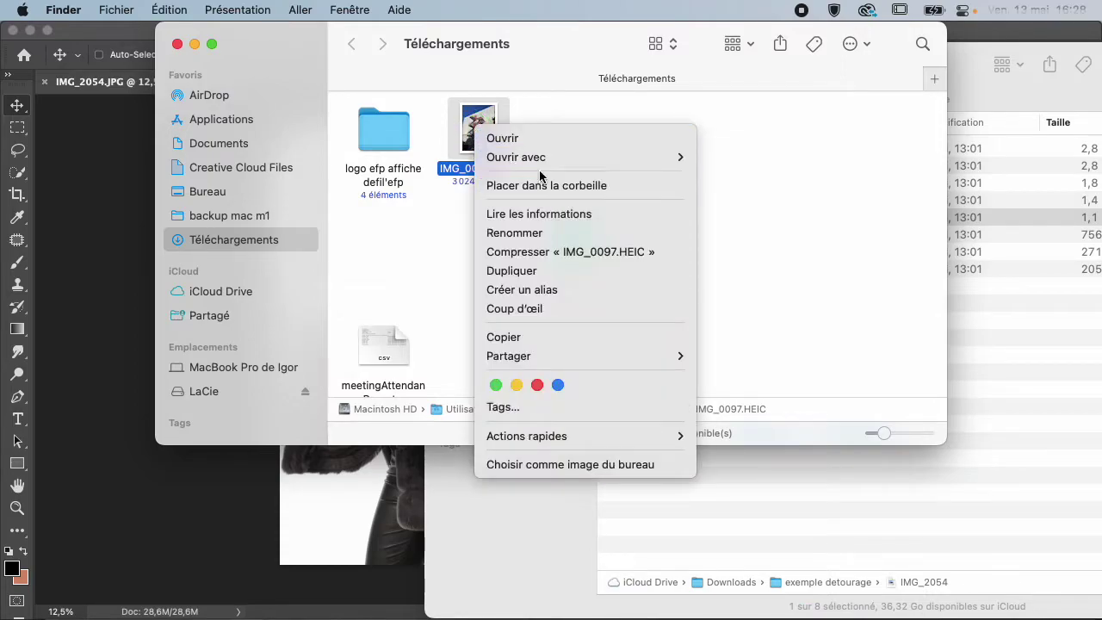
pyautogui.moveTo(535, 164)
pyautogui.click(799, 226)
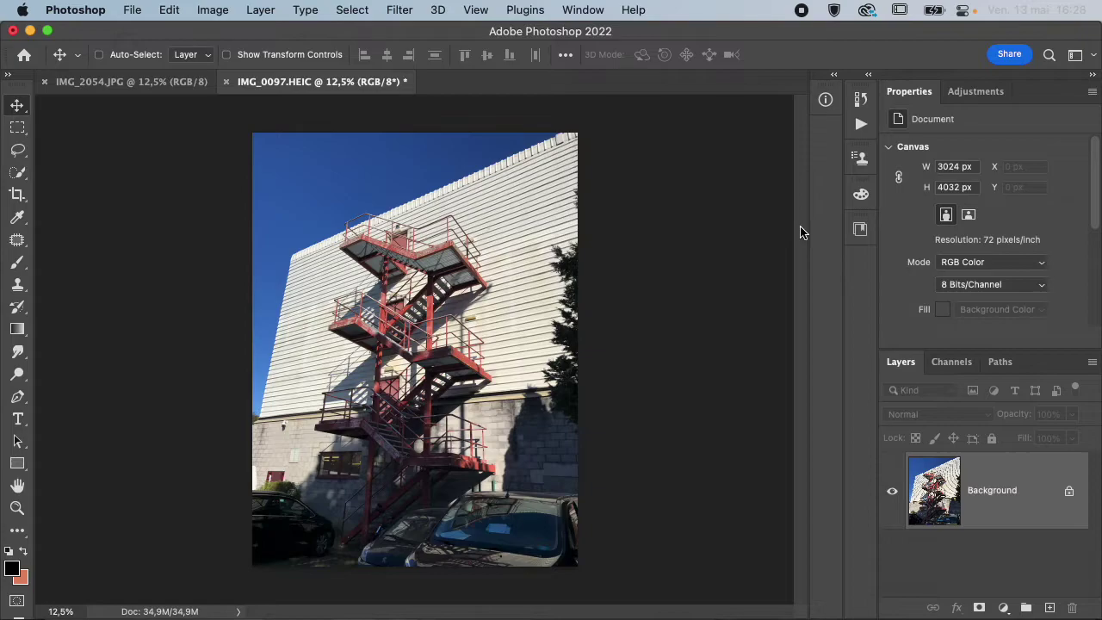
# - Copy the entire IMG_2054.JPG image and paste it as a new layer into IMG_0097.HEIC, accepting the color profile conversion
pyautogui.click(145, 82)
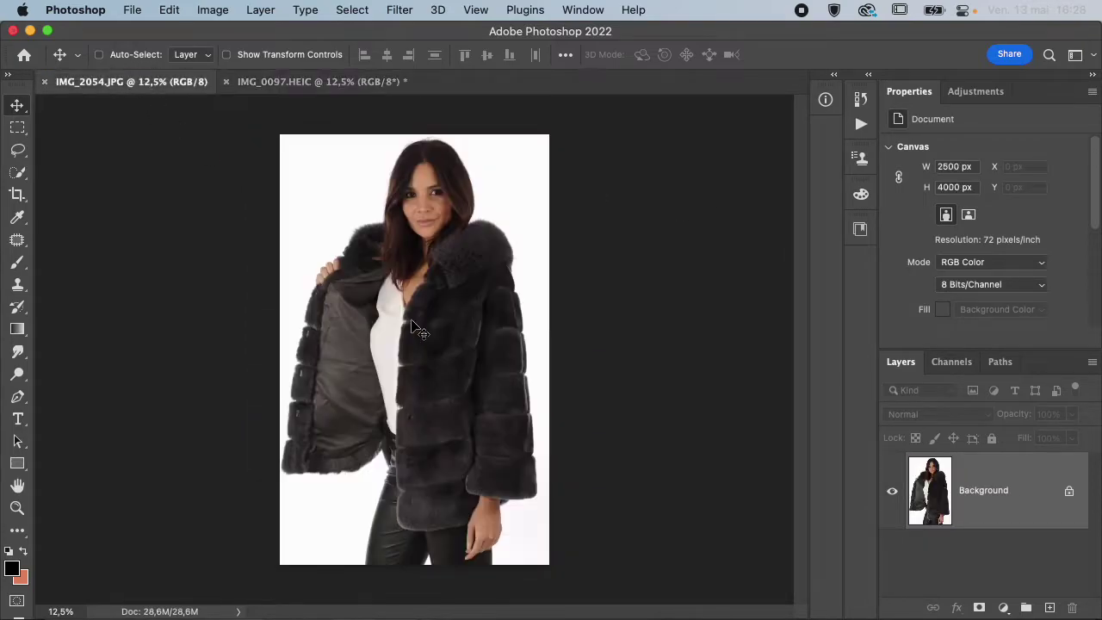
pyautogui.press('super+a')
pyautogui.click(344, 82)
pyautogui.press('super+v')
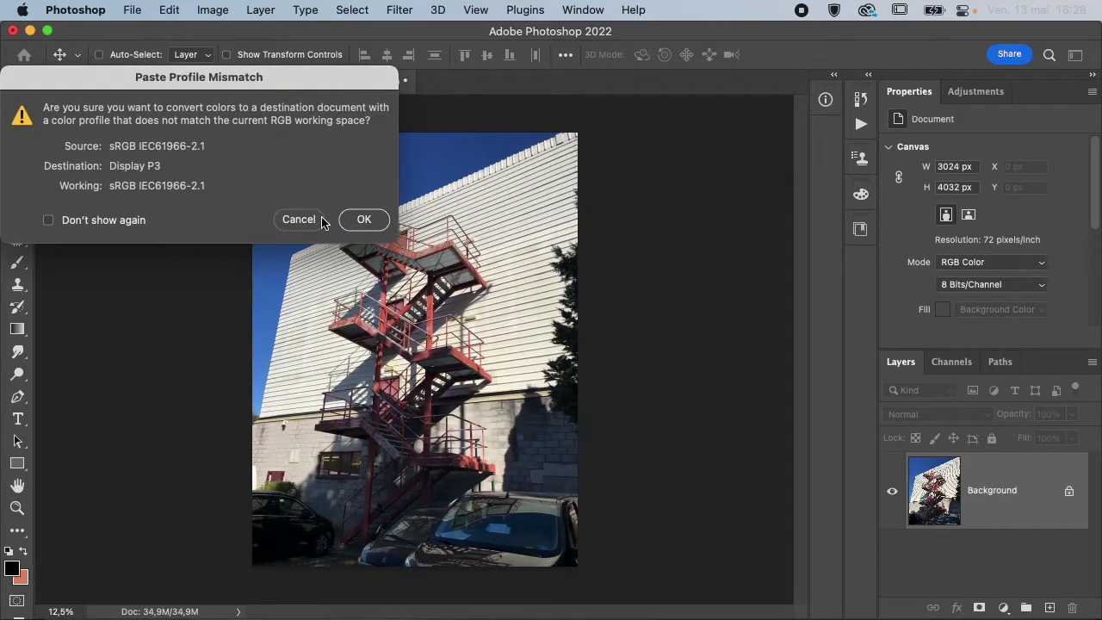
pyautogui.click(364, 219)
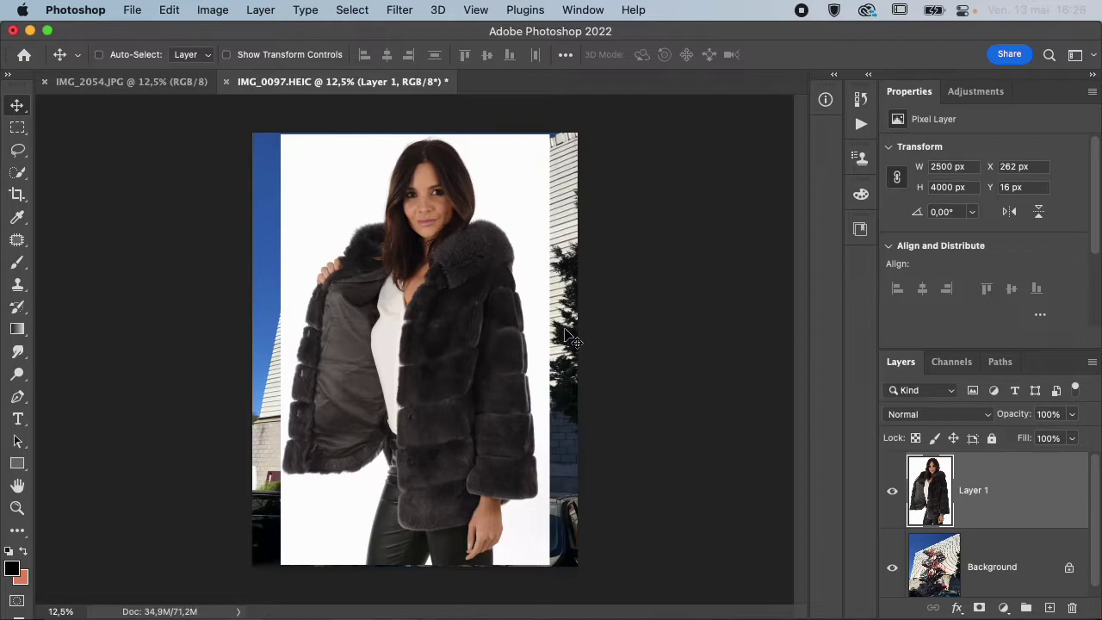
pyautogui.press('super+t')
pyautogui.moveTo(549, 135); pyautogui.dragTo(457, 324)
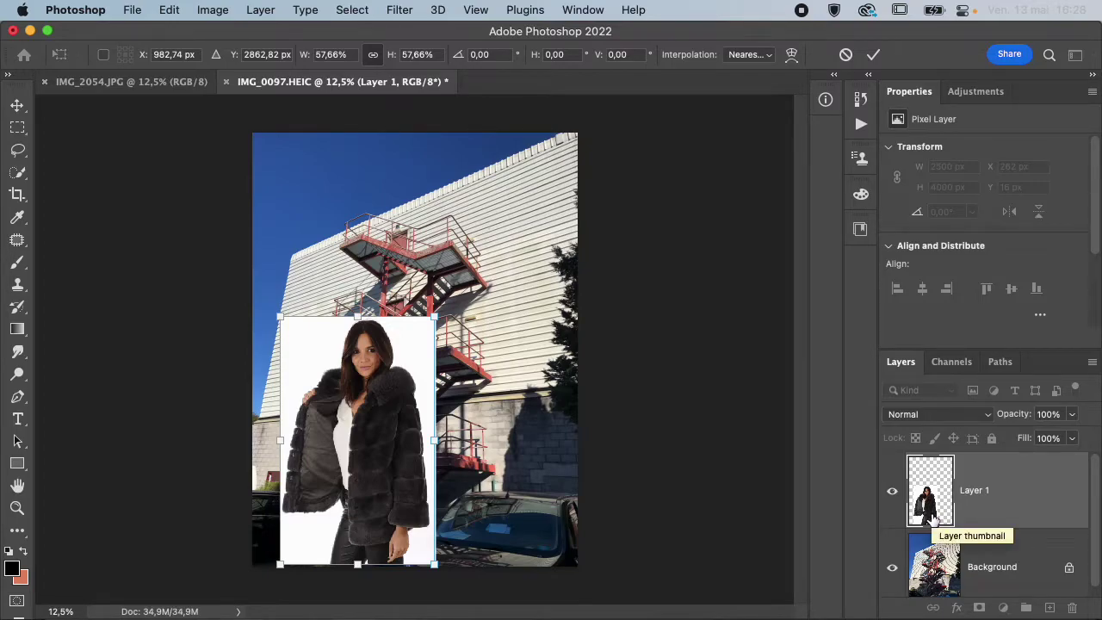
pyautogui.press('Escape')
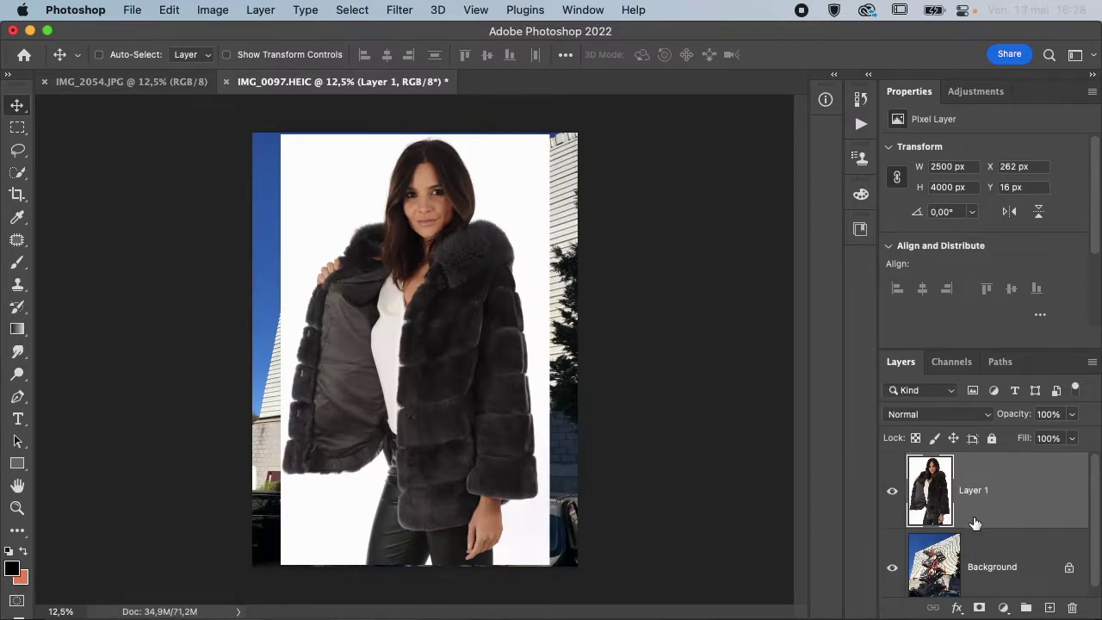
# - Try converting Layer 1 to a smart object, and undo the conversion
pyautogui.rightClick(998, 514)
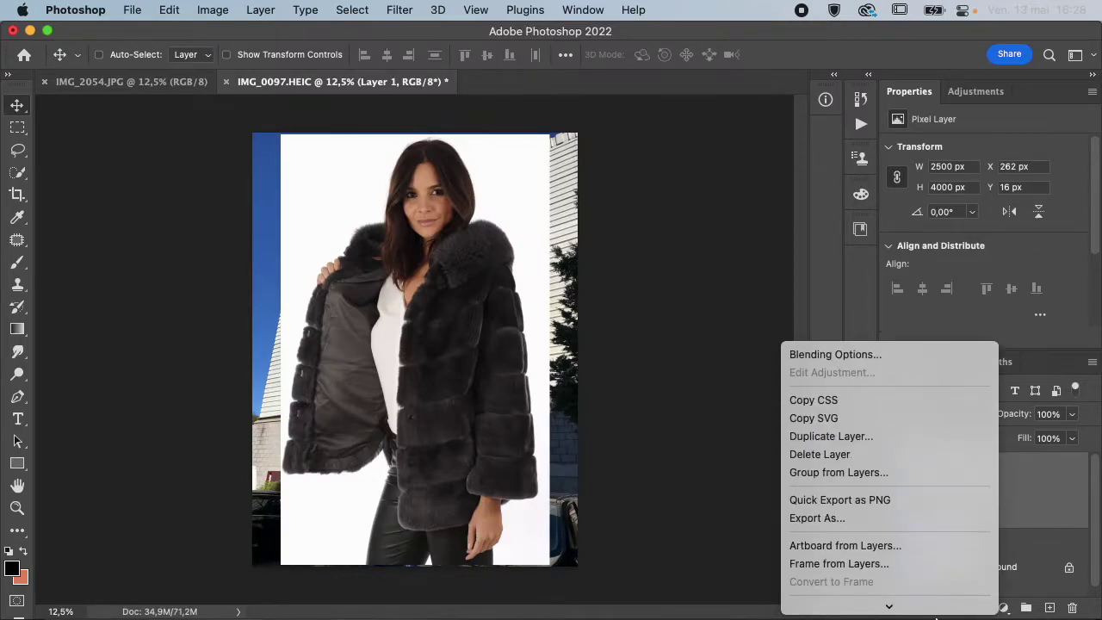
pyautogui.click(909, 550)
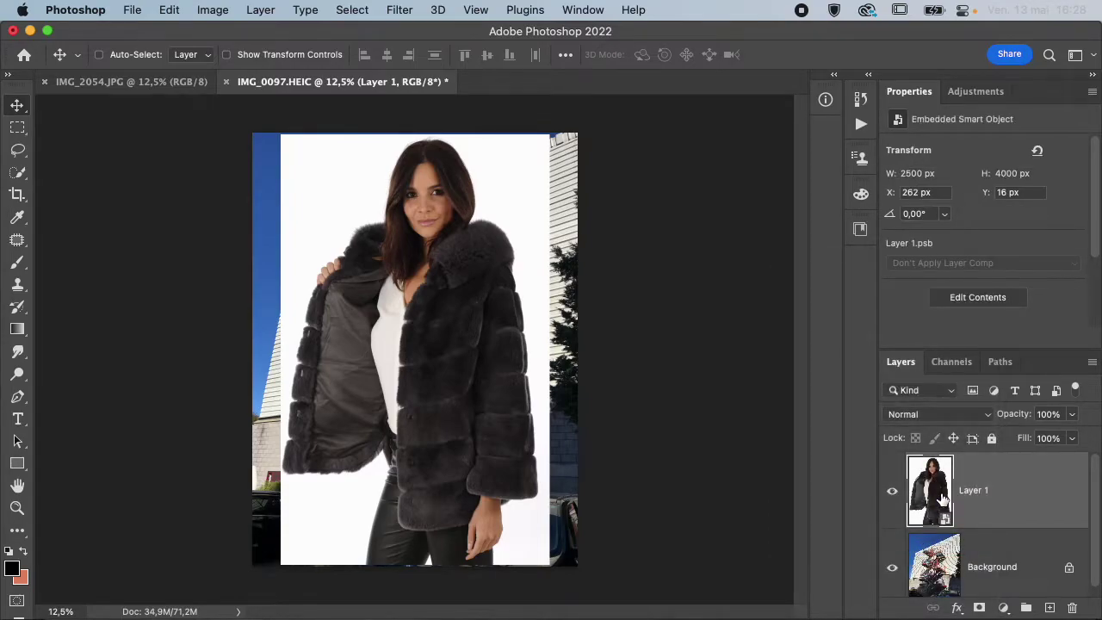
pyautogui.press('super+z')
# - Scale the pixel-based Layer 1 down proportionally to about 92 × 148 px, keeping its lower-left corner in place
pyautogui.press('super+t')
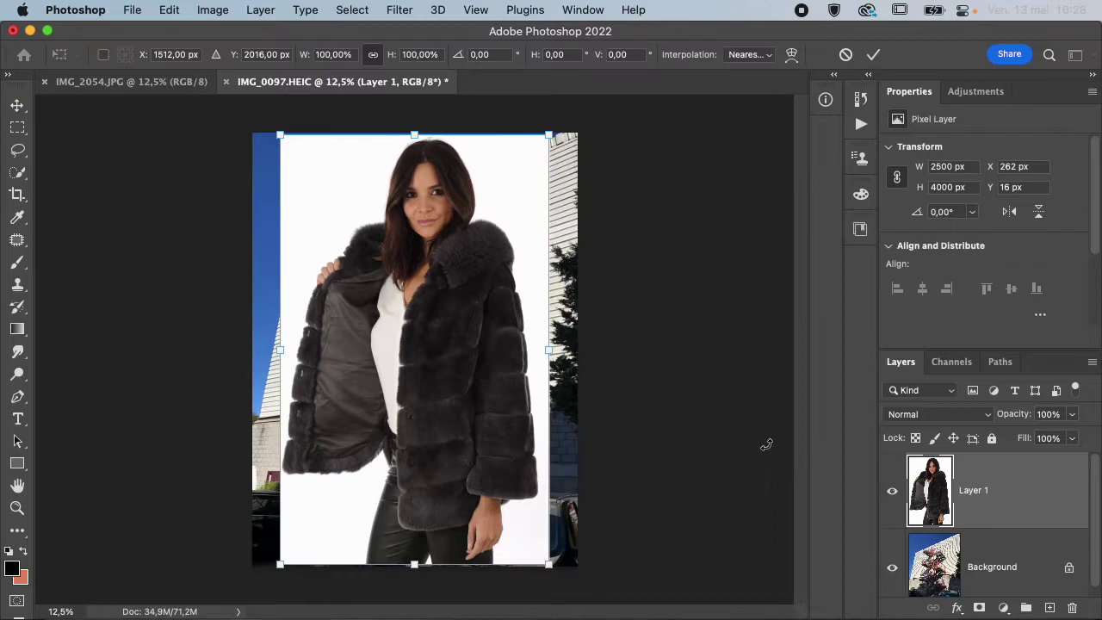
pyautogui.moveTo(549, 135); pyautogui.dragTo(288, 556)
pyautogui.press('Return')
pyautogui.press('super+plus')
pyautogui.press('super+plus')
pyautogui.press('super+plus')
pyautogui.press('super+plus')
pyautogui.scroll(-10, 293, 560)
pyautogui.hscroll(-5, 293, 560)
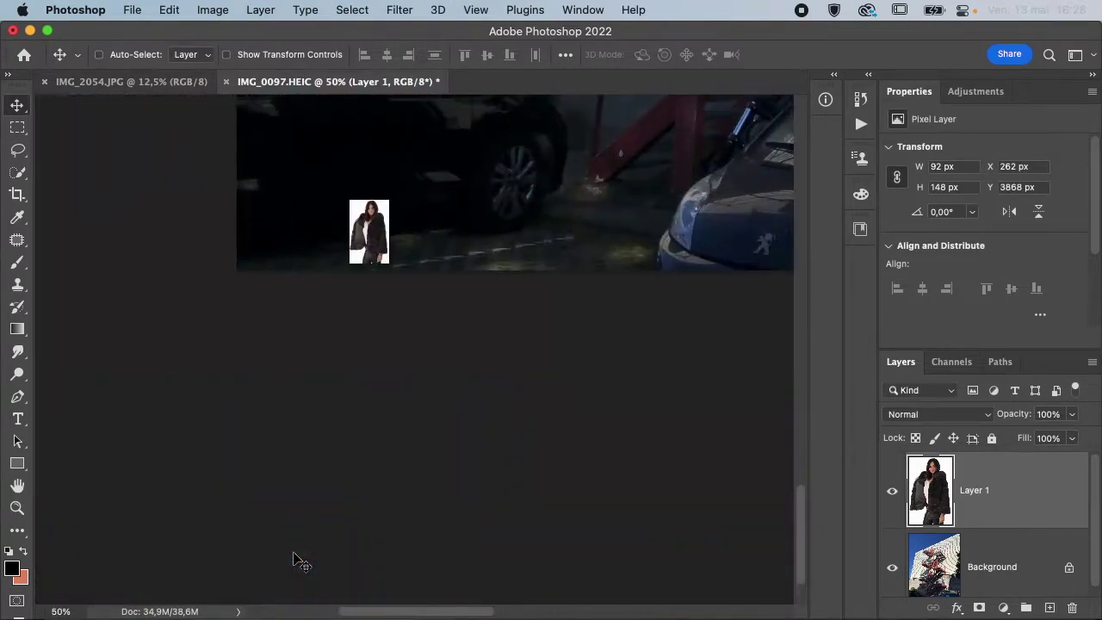
pyautogui.scroll(3, 299, 560)
pyautogui.hscroll(2, 299, 561)
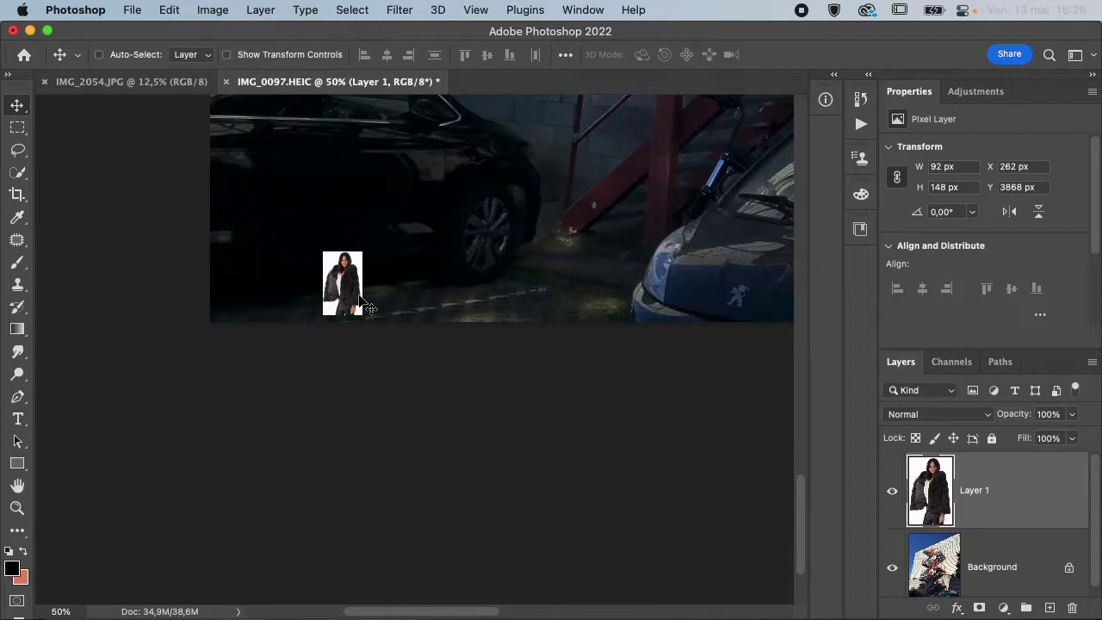
# - Enlarge the shrunken Layer 1 proportionally to about 2680 × 4311 px using Bicubic interpolation
pyautogui.press('super+t')
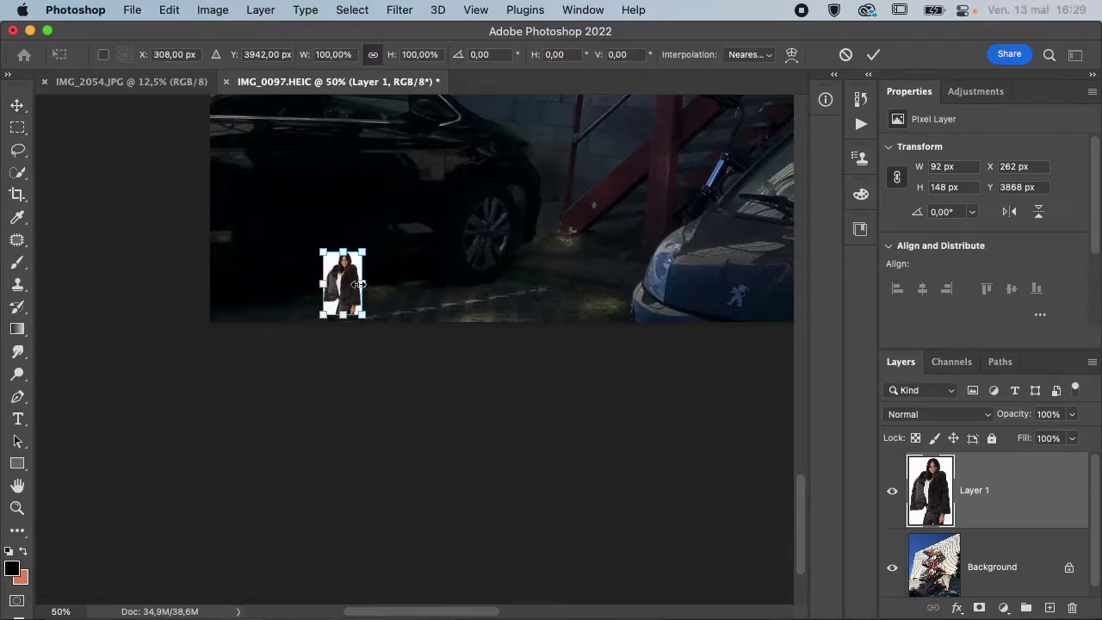
pyautogui.press('super+minus')
pyautogui.press('super+minus')
pyautogui.press('super+minus')
pyautogui.press('super+minus')
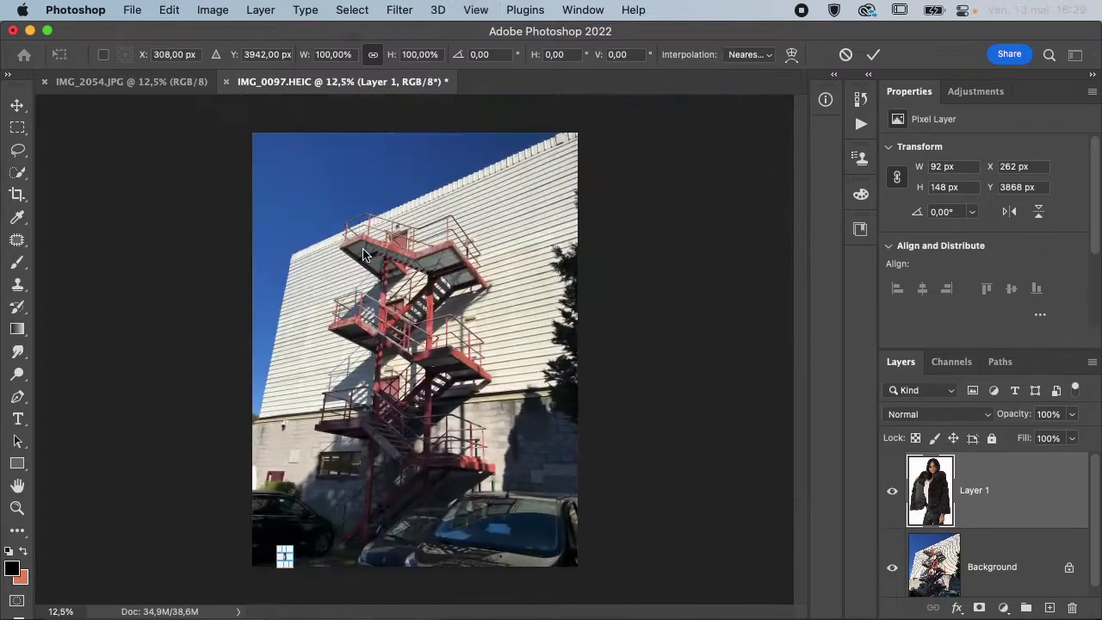
pyautogui.moveTo(293, 547); pyautogui.dragTo(567, 101)
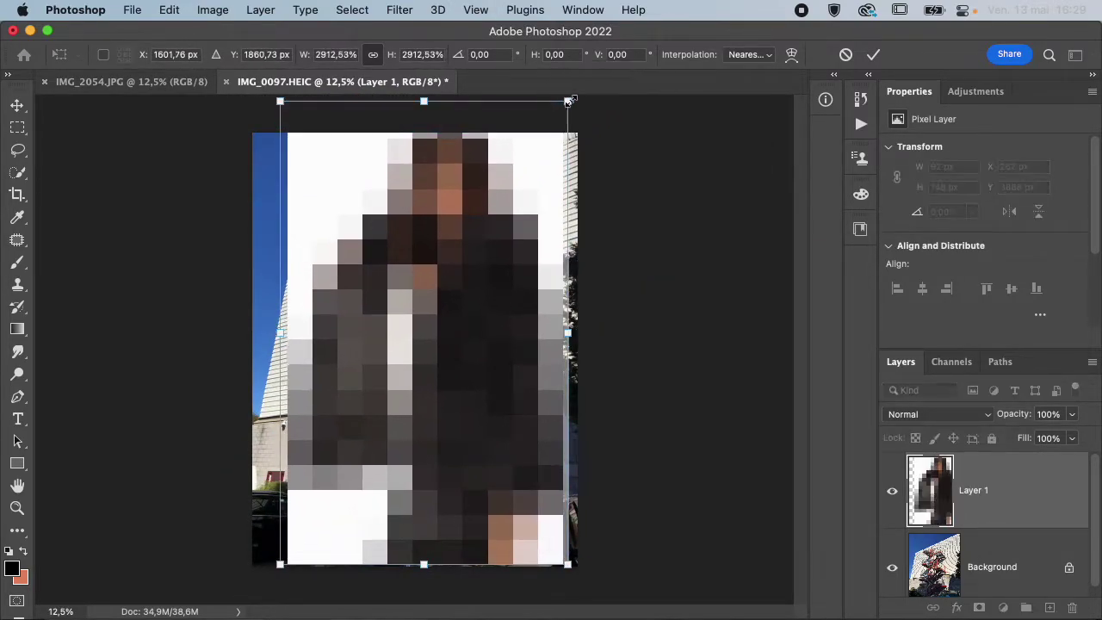
pyautogui.click(764, 57)
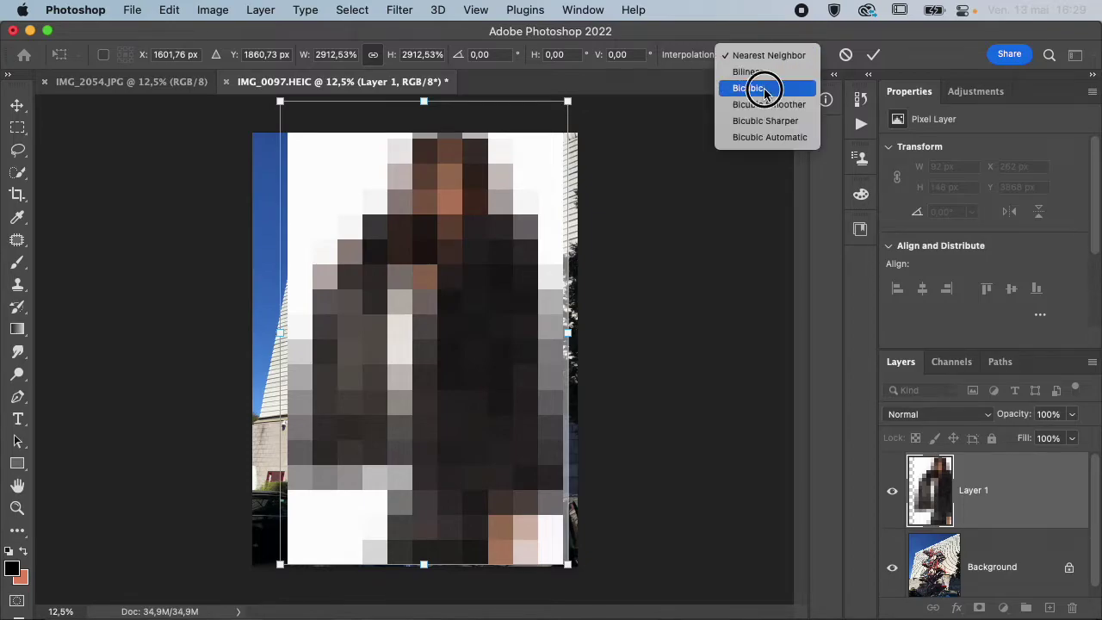
pyautogui.click(747, 88)
pyautogui.press('Return')
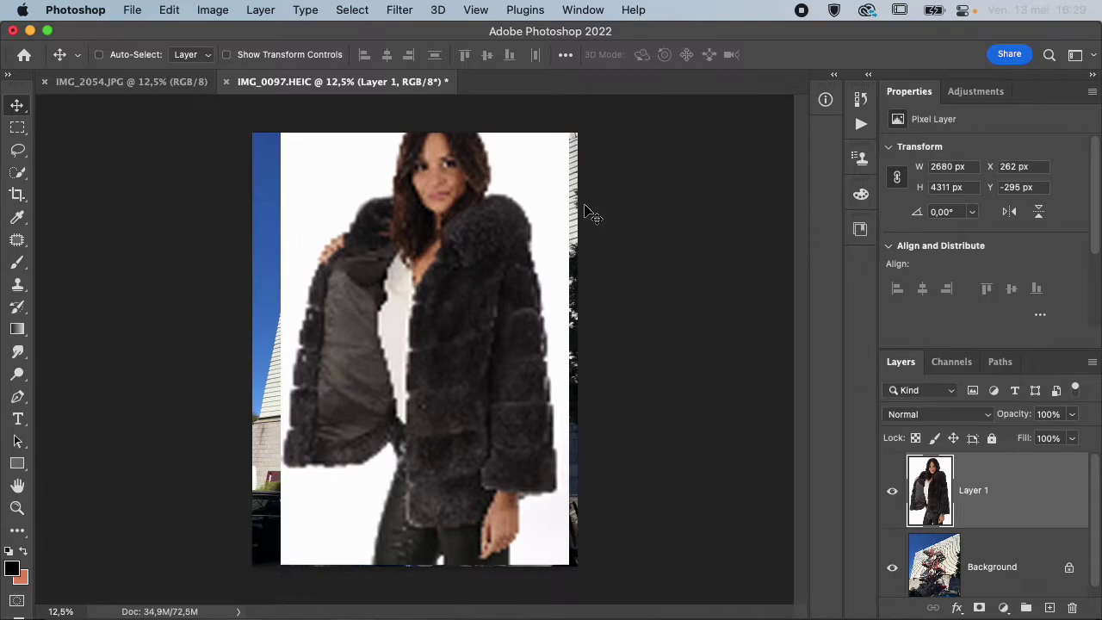
# - Undo both rescalings of Layer 1 and set the transform interpolation to Nearest Neighbor
pyautogui.press('super+z')
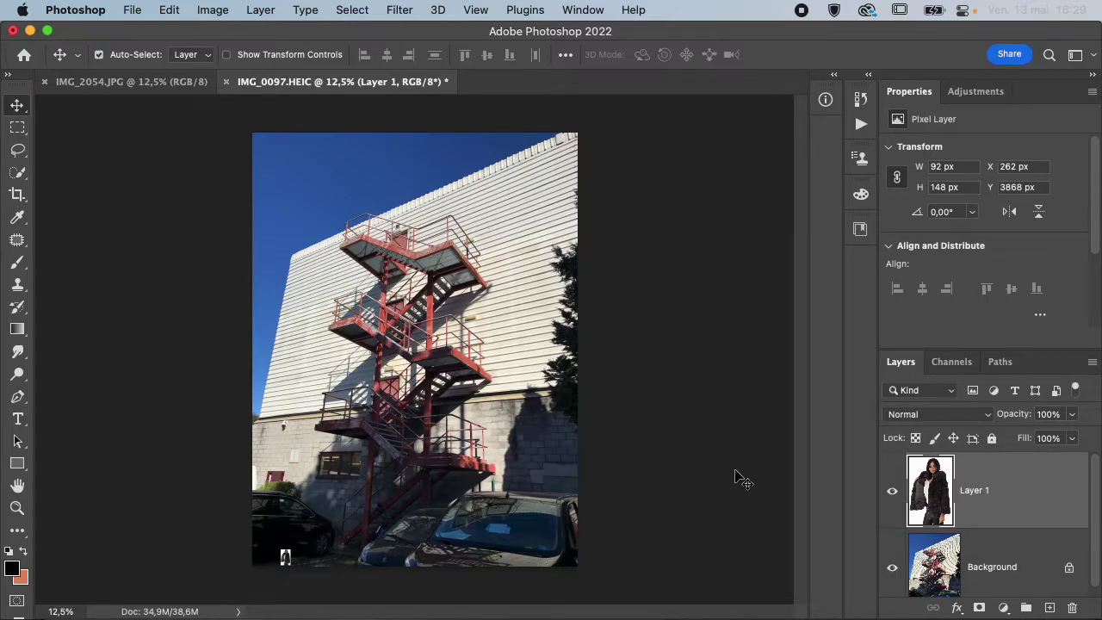
pyautogui.press('super+z')
pyautogui.press('super+t')
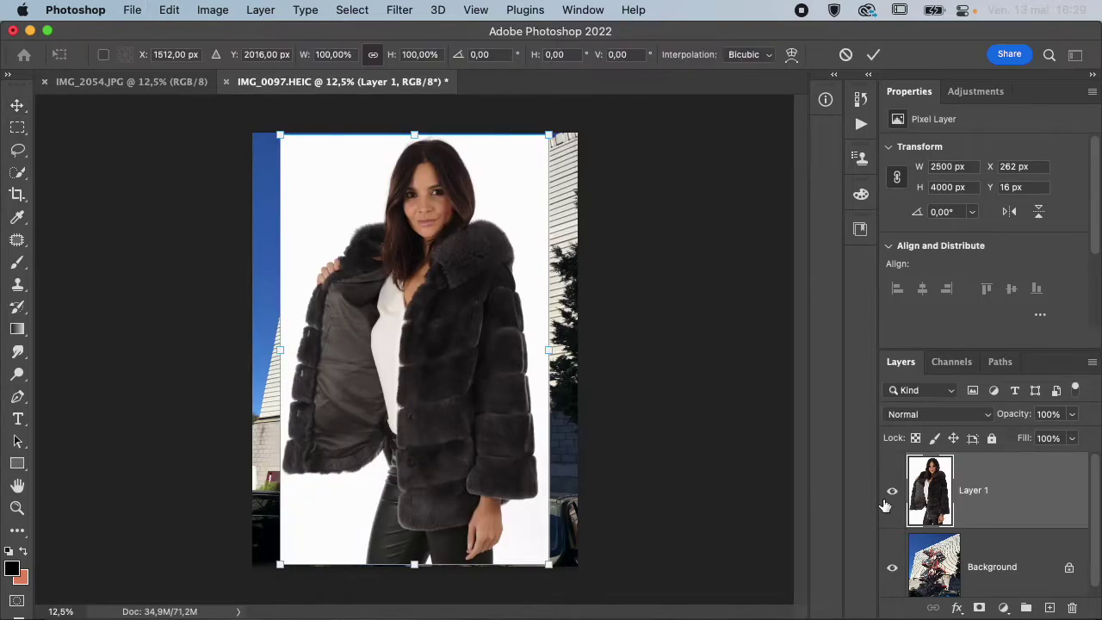
pyautogui.click(778, 54)
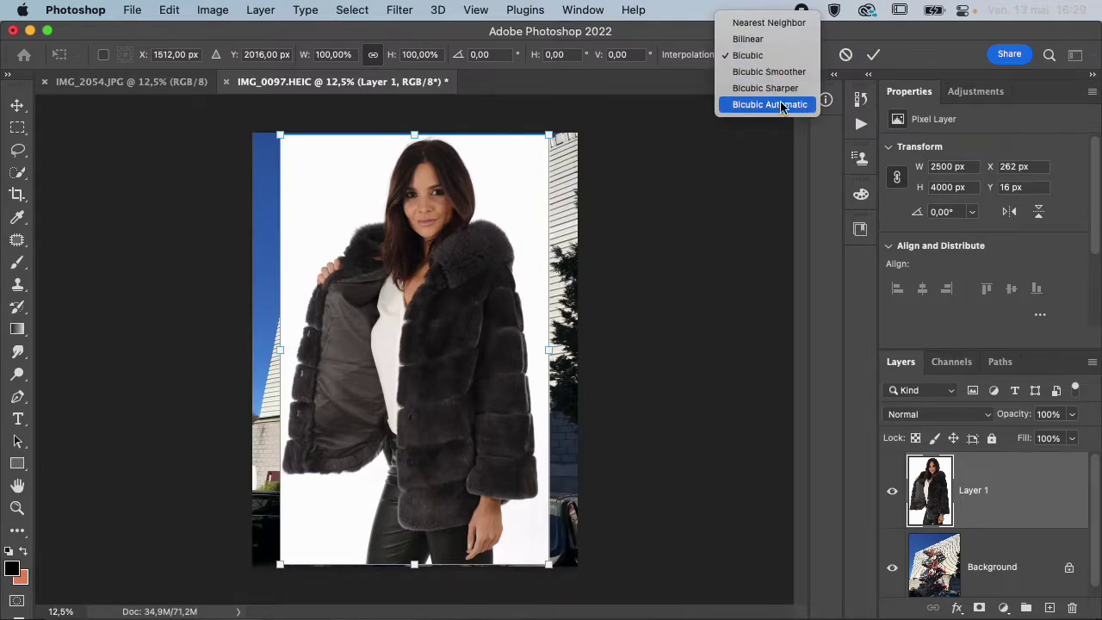
pyautogui.click(775, 23)
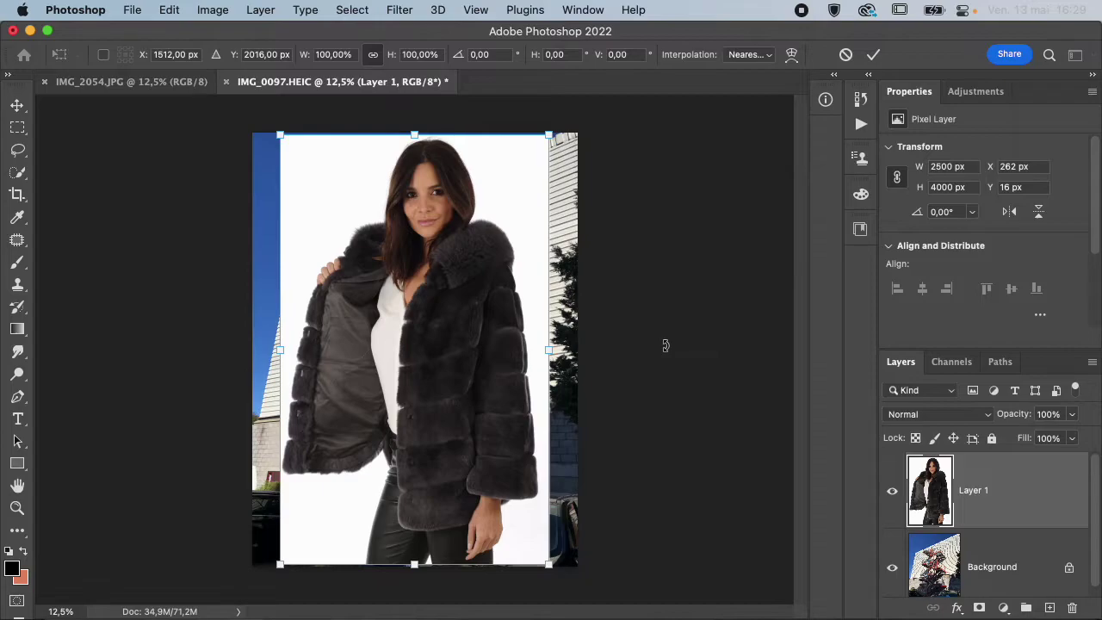
pyautogui.press('Return')
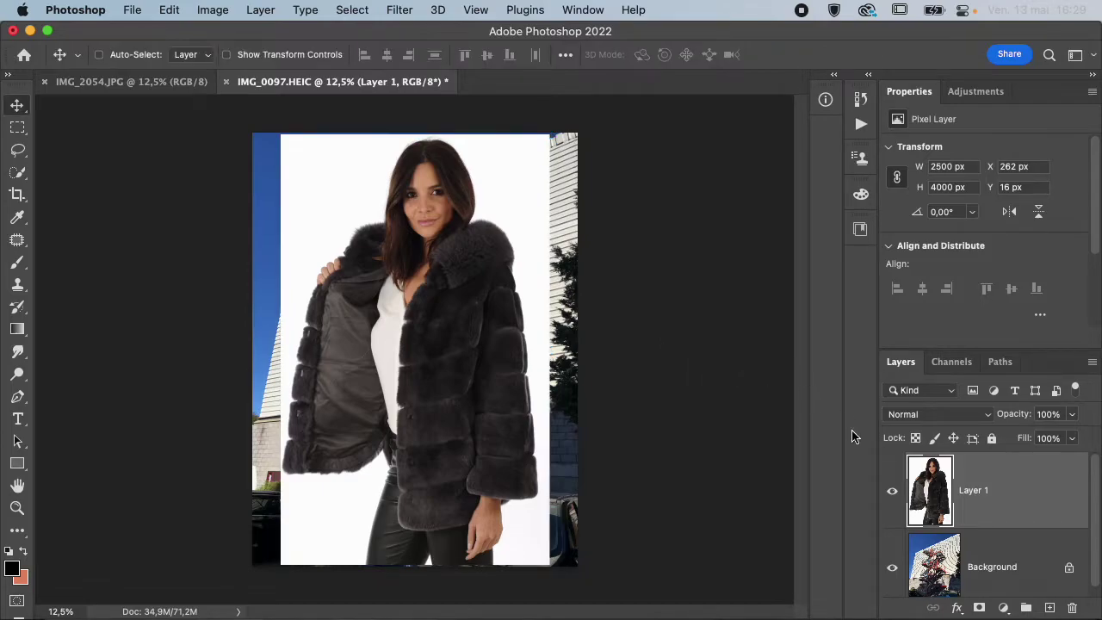
# - Convert Layer 1 to a smart object and scale it down to about 37 × 60 px, keeping its lower-left corner in place
pyautogui.rightClick(1018, 489)
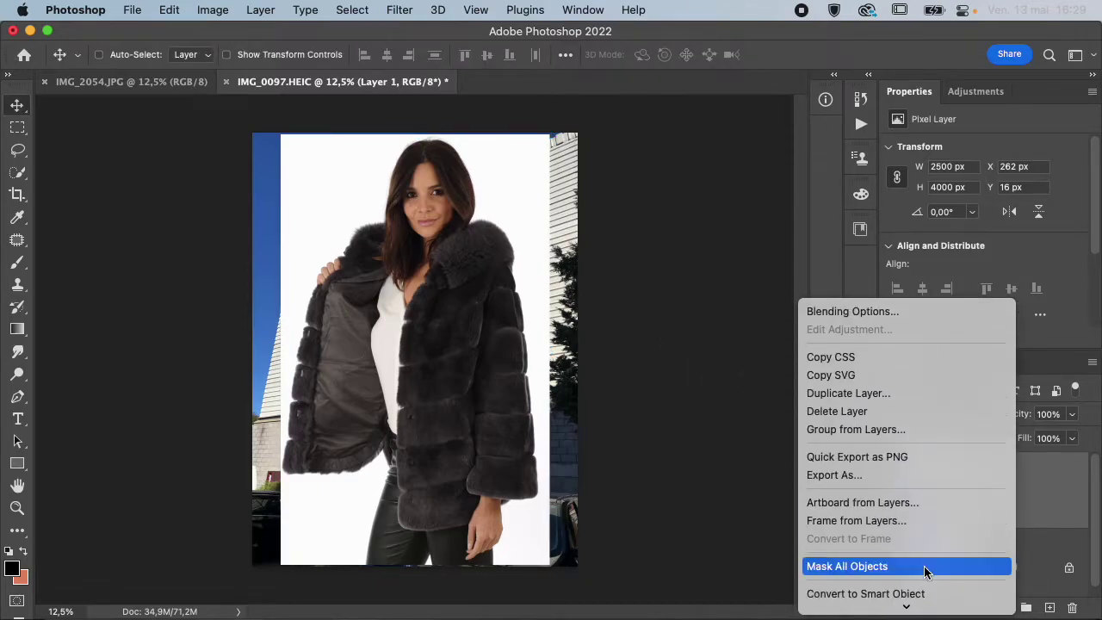
pyautogui.click(910, 449)
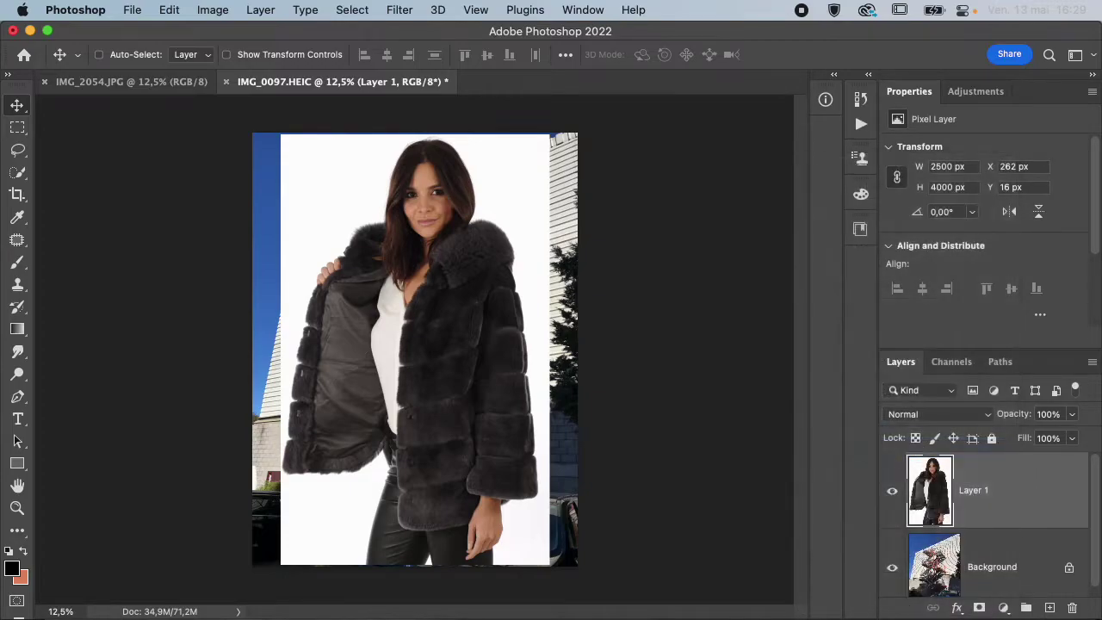
pyautogui.press('super+t')
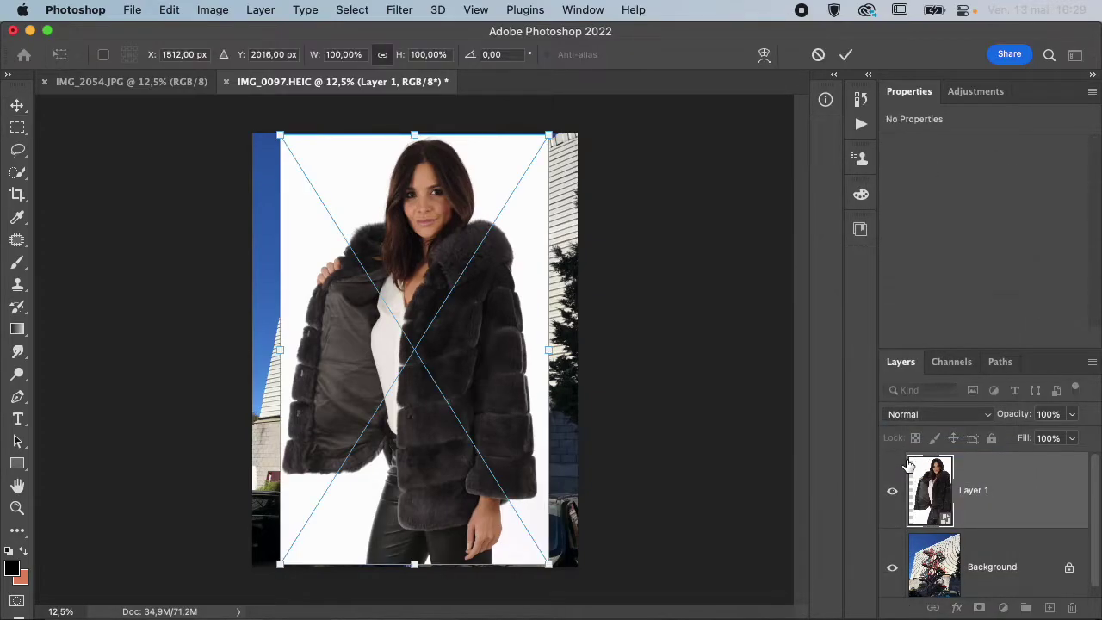
pyautogui.moveTo(548, 135); pyautogui.dragTo(296, 569)
pyautogui.press('Return')
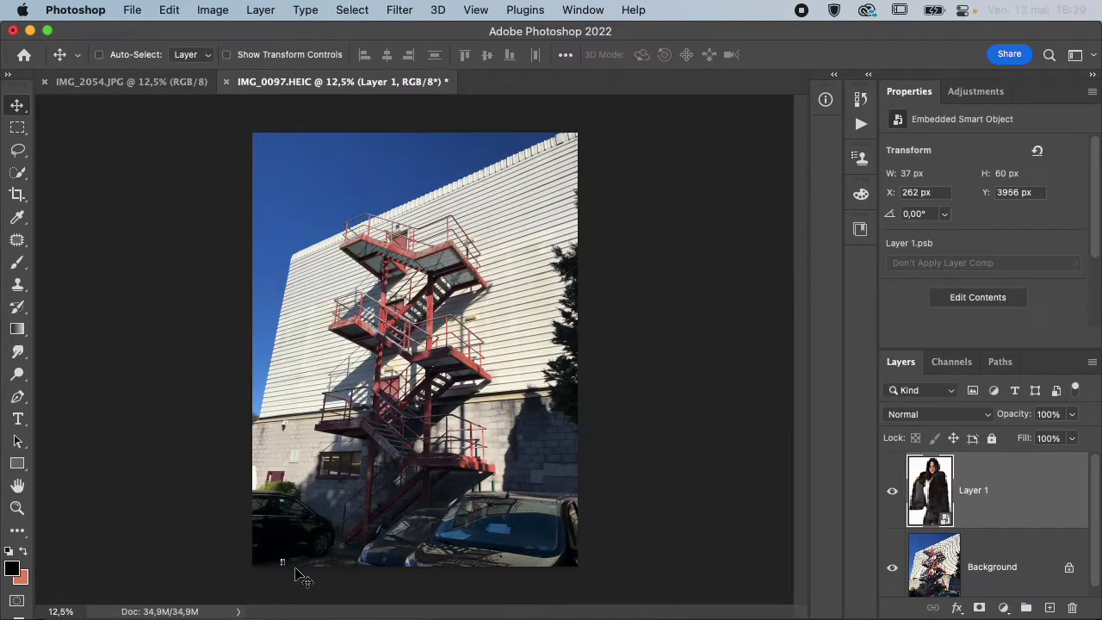
# - Examine the pixel detail of the shrunken smart object up close
pyautogui.scroll(3, 294, 574)
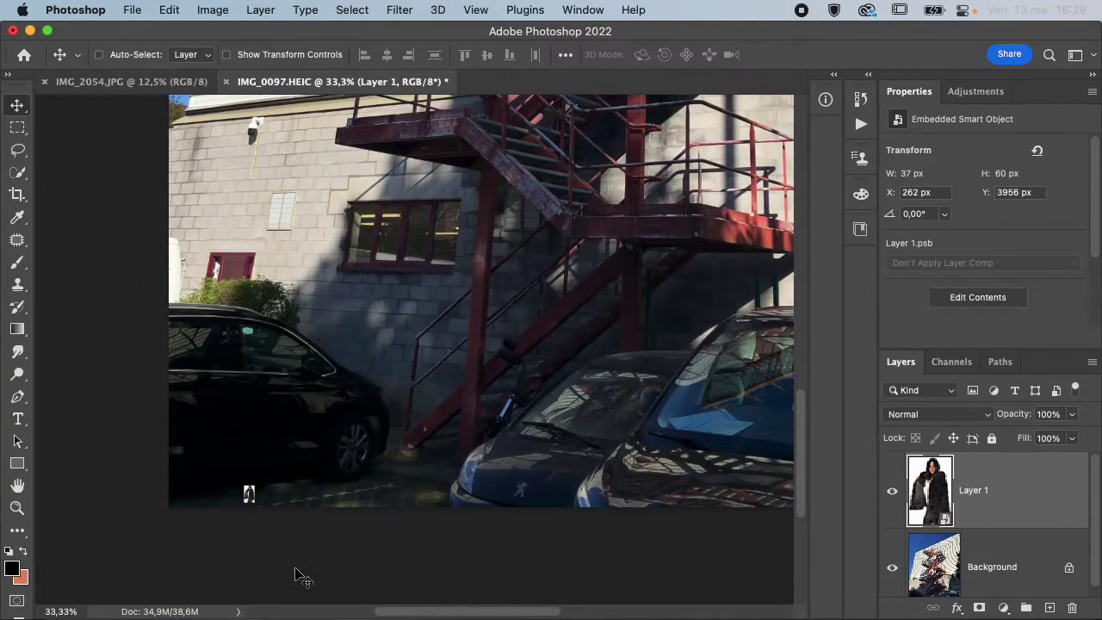
pyautogui.scroll(3, 256, 504)
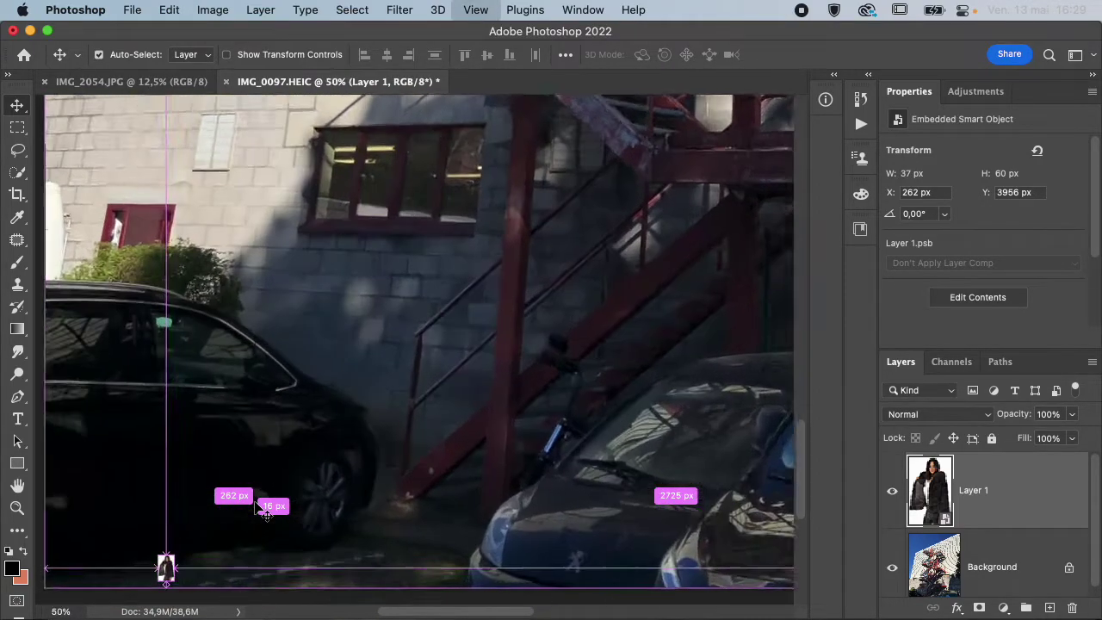
pyautogui.scroll(4, 255, 508)
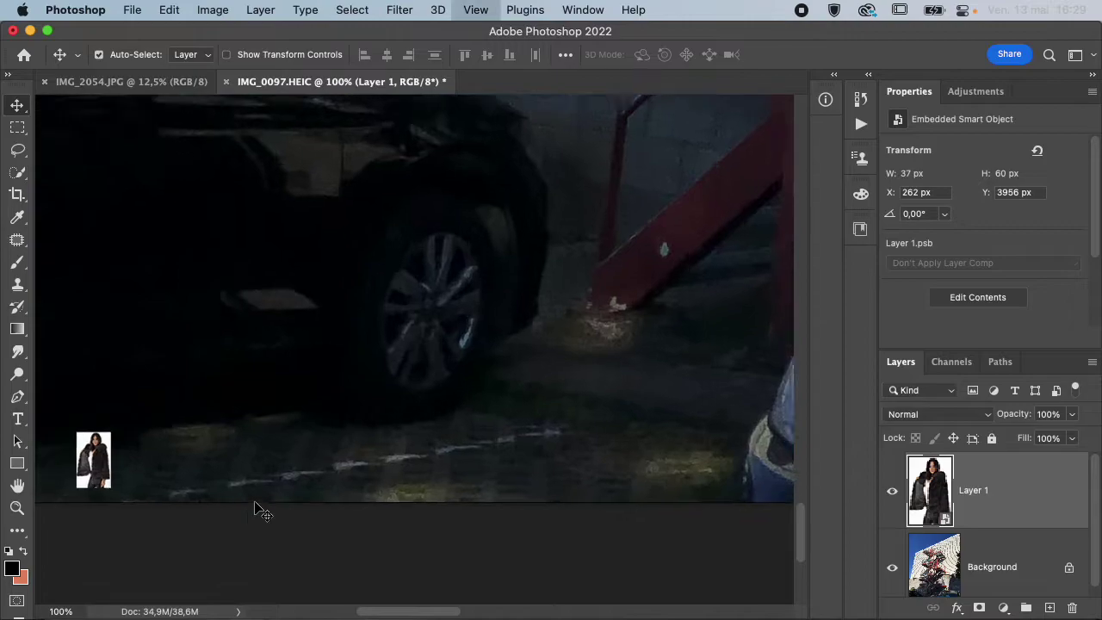
pyautogui.scroll(-3, 256, 507)
pyautogui.hscroll(-3, 256, 506)
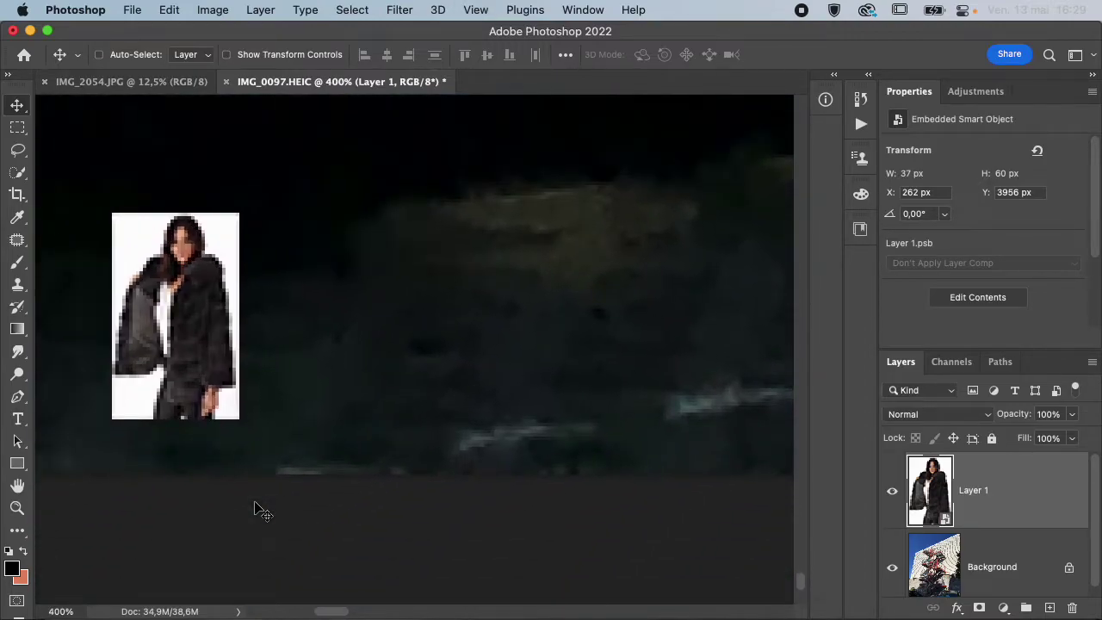
pyautogui.press('super+minus')
pyautogui.press('super+minus')
pyautogui.press('super+minus')
pyautogui.press('super+minus')
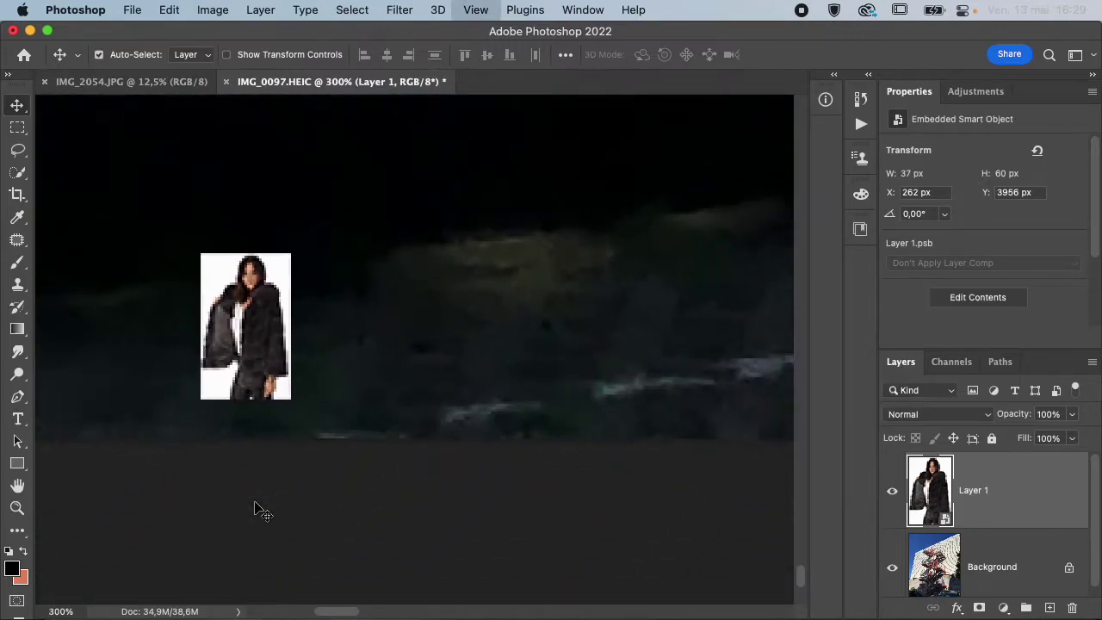
# - Enlarge the shrunken smart object proportionally to about 2719 × 4351 px, keeping its lower-left corner in place
pyautogui.press('super+minus')
pyautogui.press('super+minus')
pyautogui.press('super+minus')
pyautogui.press('super+minus')
pyautogui.press('super+minus')
pyautogui.press('super+t')
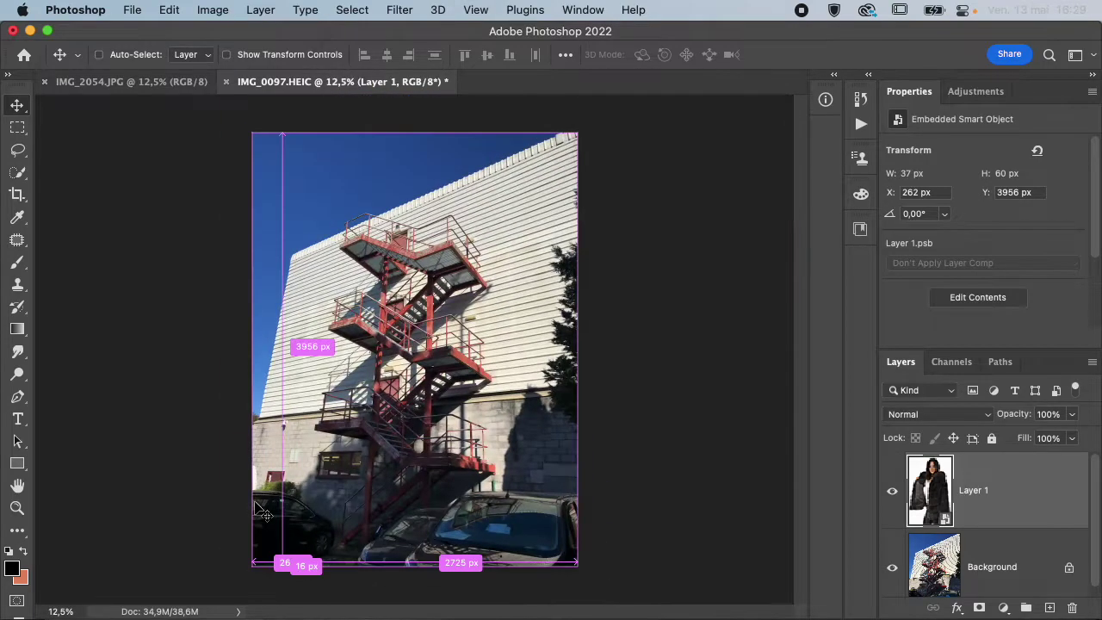
pyautogui.moveTo(289, 556); pyautogui.dragTo(655, 143)
pyautogui.press('Return')
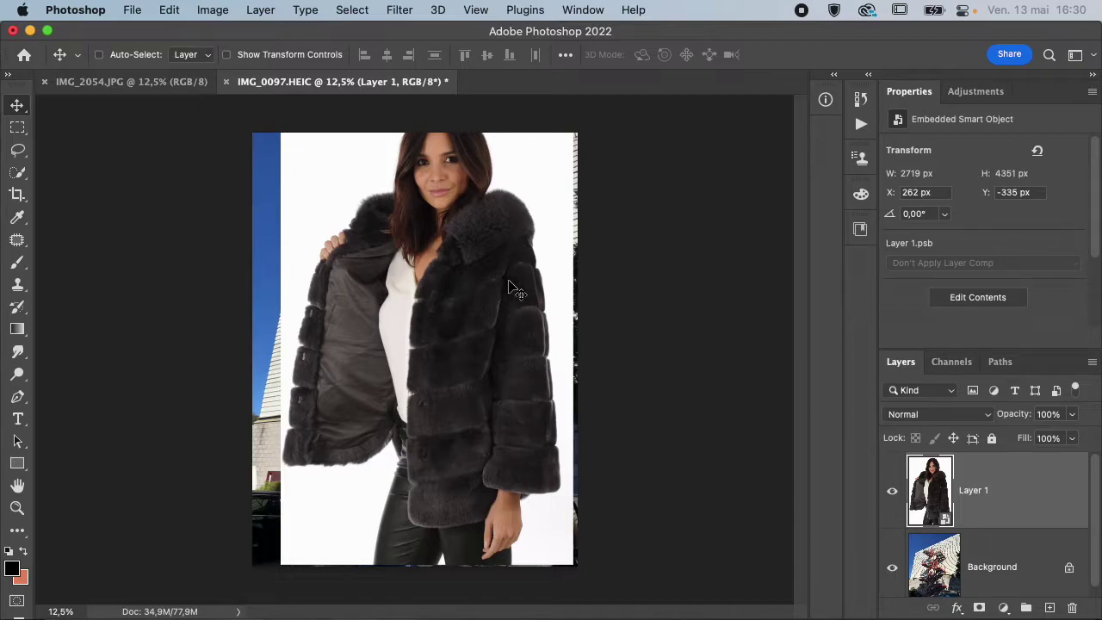
# - Scale the smart object down to about 1616 × 2587 px and place it in the lower-left part of the photo
pyautogui.hotkey('ctrl', 't')
pyautogui.moveTo(573, 99); pyautogui.dragTo(454, 287)
pyautogui.moveTo(408, 372)
pyautogui.mouseDown()
pyautogui.moveTo(381, 373)
pyautogui.moveTo(395, 381)
pyautogui.moveTo(402, 369)
pyautogui.moveTo(399, 378)
pyautogui.mouseUp()
pyautogui.press('Return')
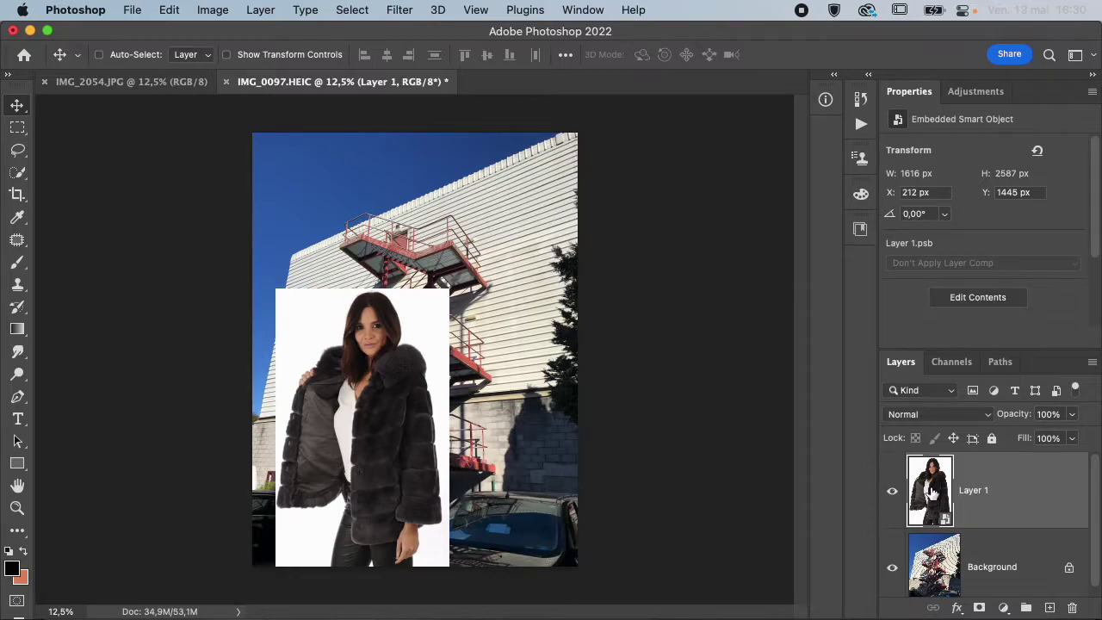
# - Blend out Layer 1's white background with Blend If, splitting the This Layer white point to about 189 / 237
pyautogui.doubleClick(1038, 509)
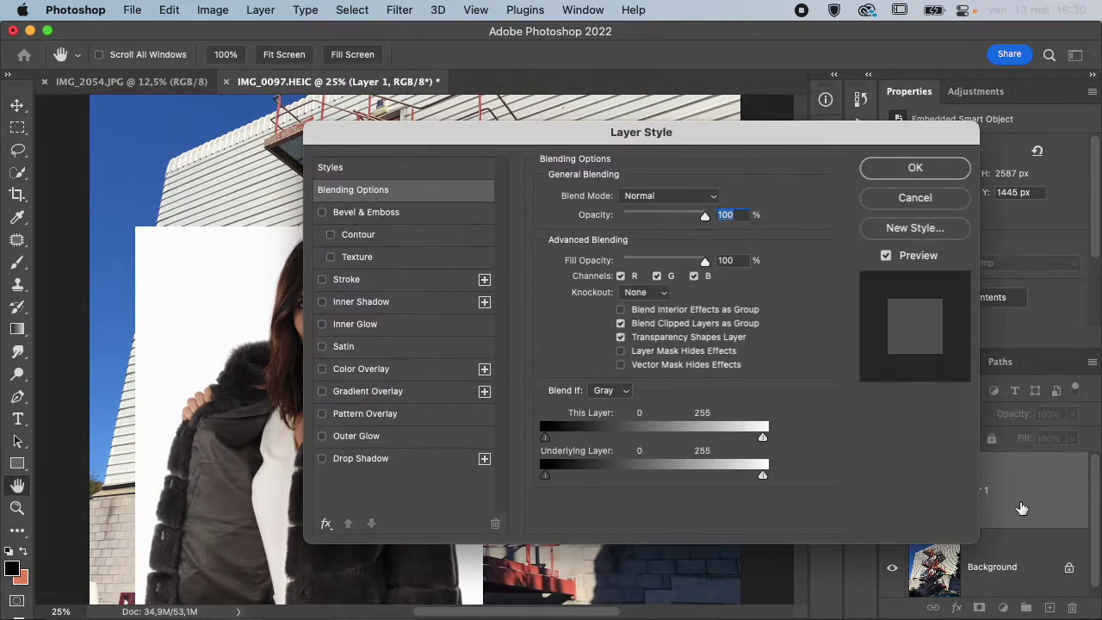
pyautogui.moveTo(726, 130); pyautogui.dragTo(890, 47)
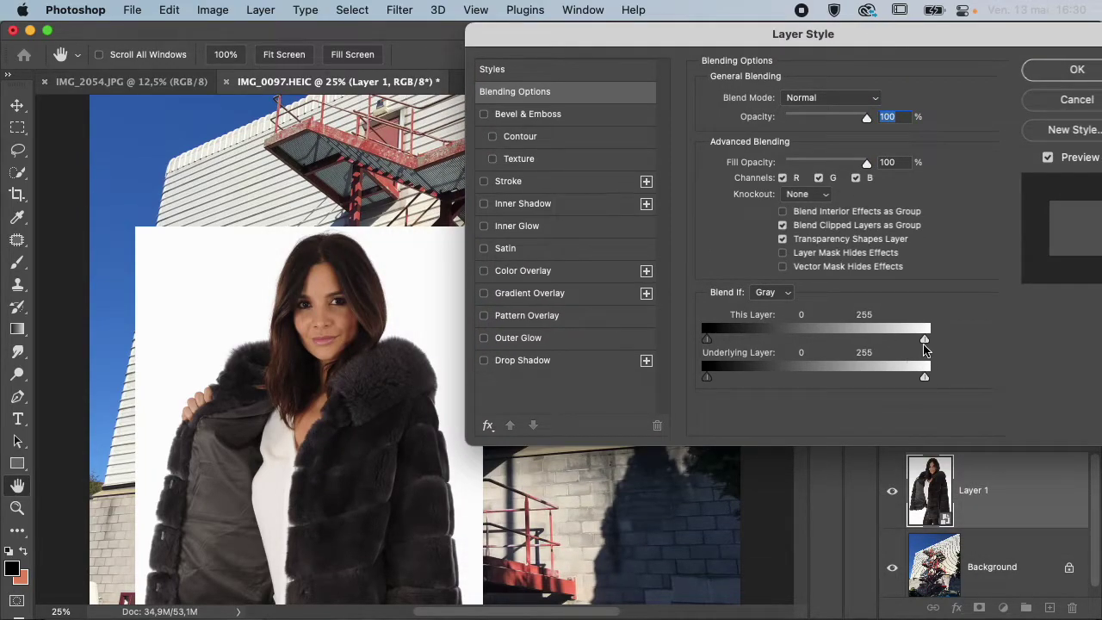
pyautogui.moveTo(924, 342); pyautogui.dragTo(991, 351)
pyautogui.press('alt')
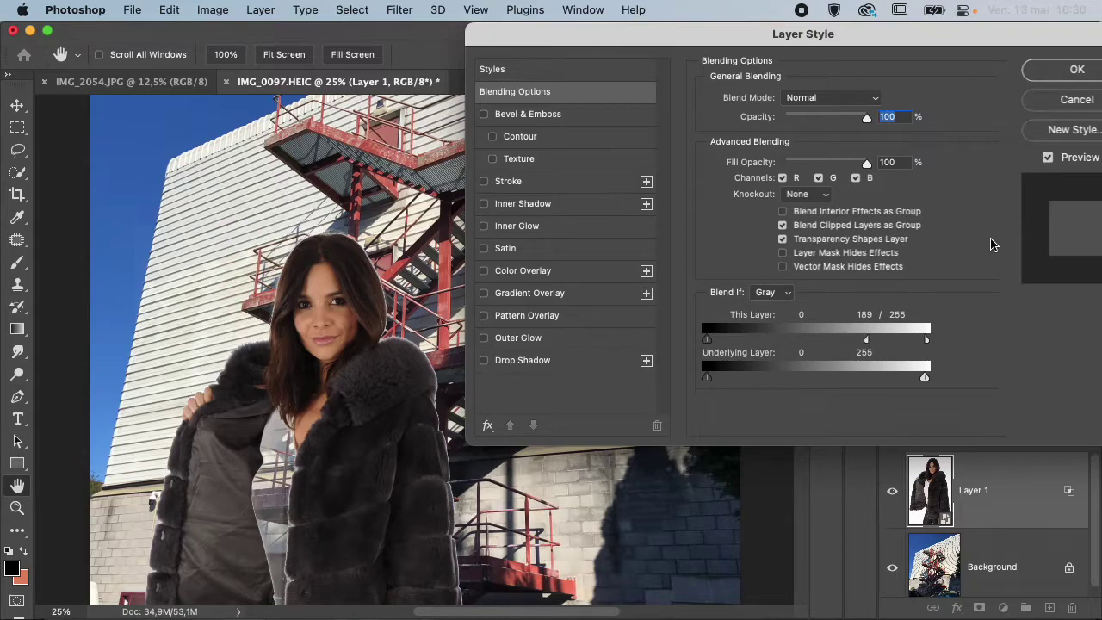
pyautogui.moveTo(927, 342); pyautogui.dragTo(911, 343)
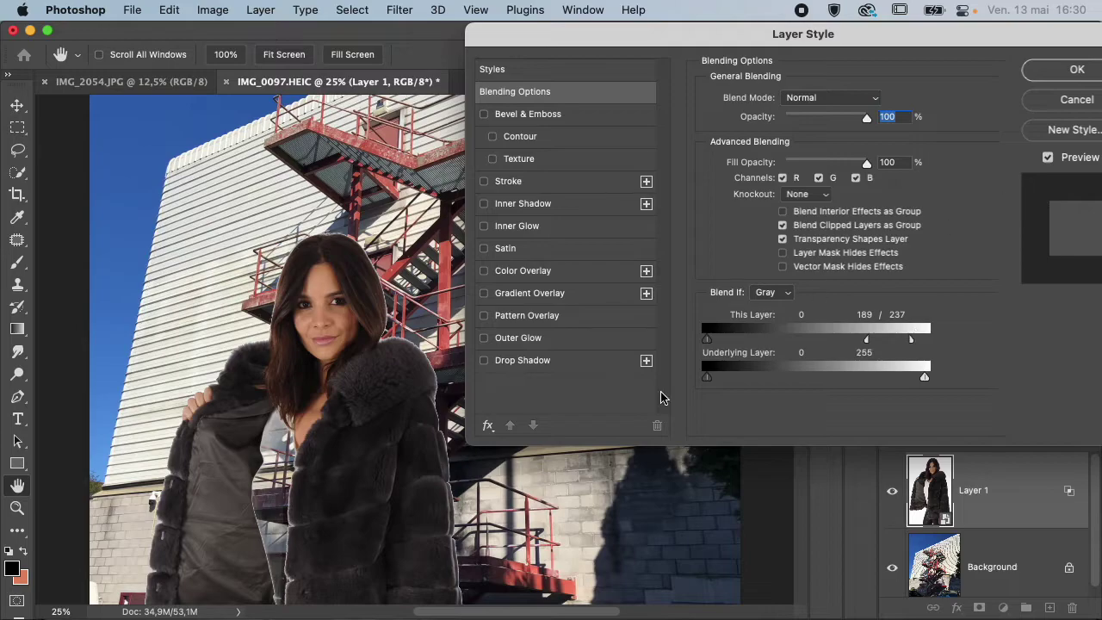
pyautogui.click(1059, 74)
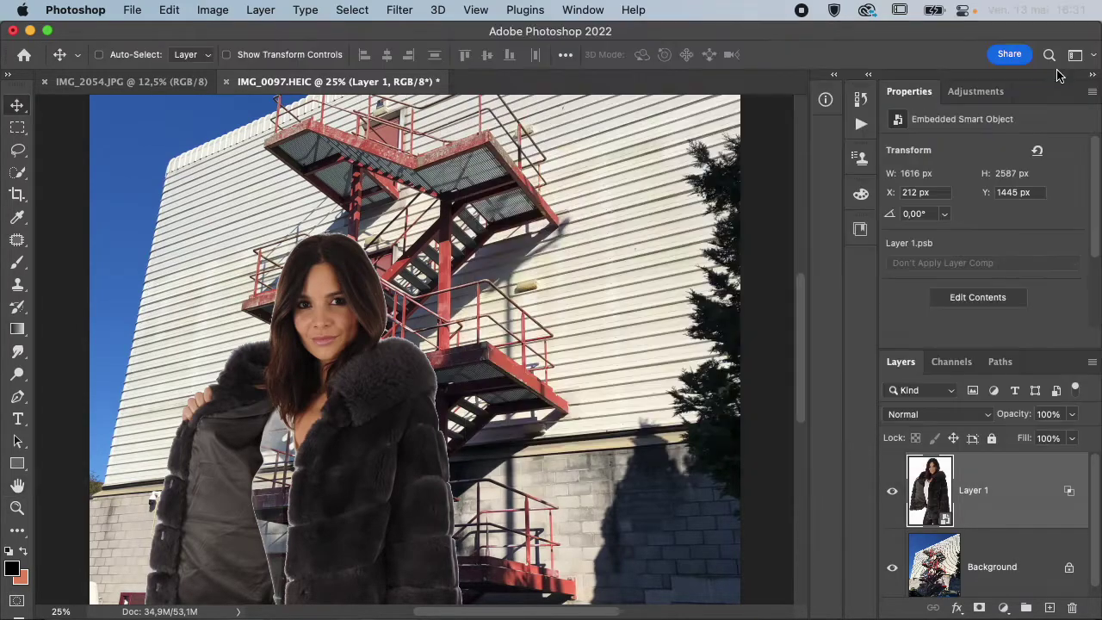
# - Try copying Layer 1's loaded outline selection to a new layer, and clear the selection after undoing the copy
pyautogui.keyDown('super'); pyautogui.click(932, 515); pyautogui.keyUp('super')
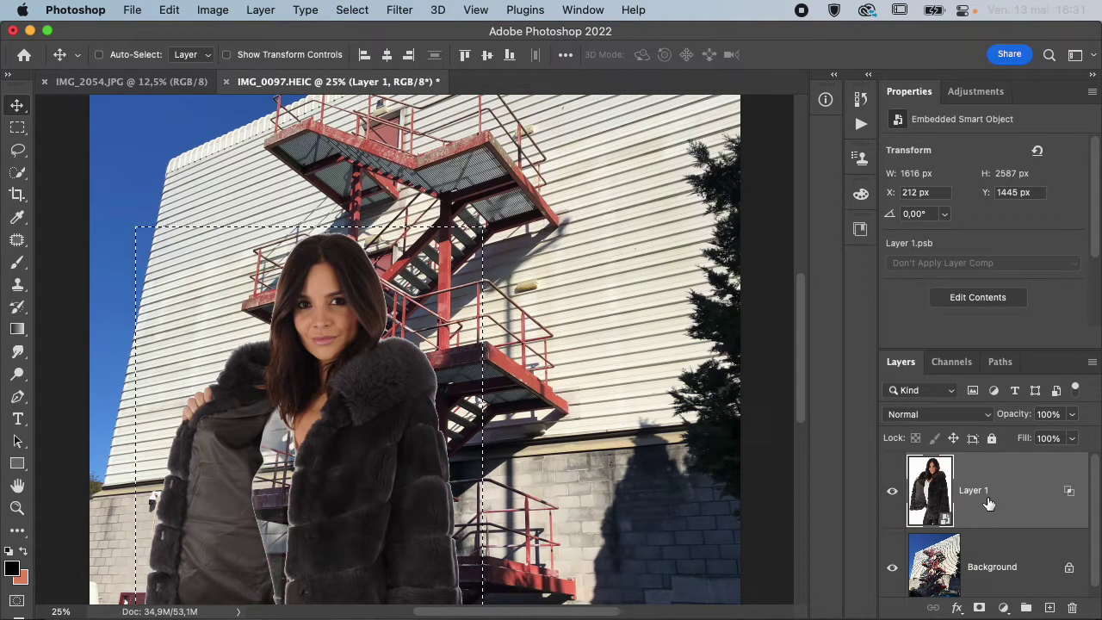
pyautogui.press('super+j')
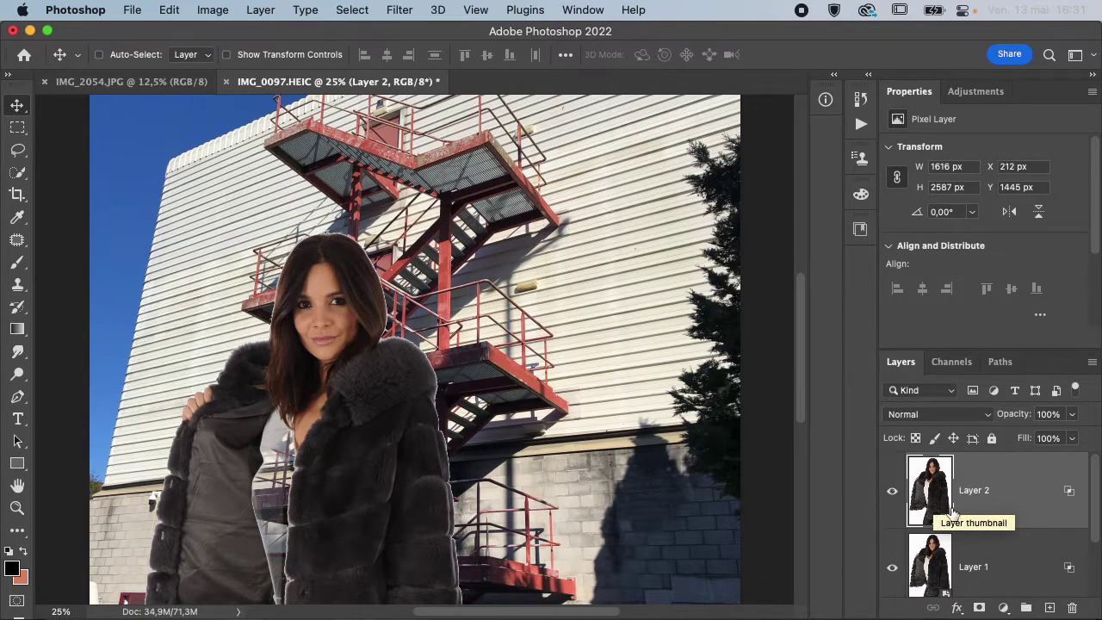
pyautogui.press('super+z')
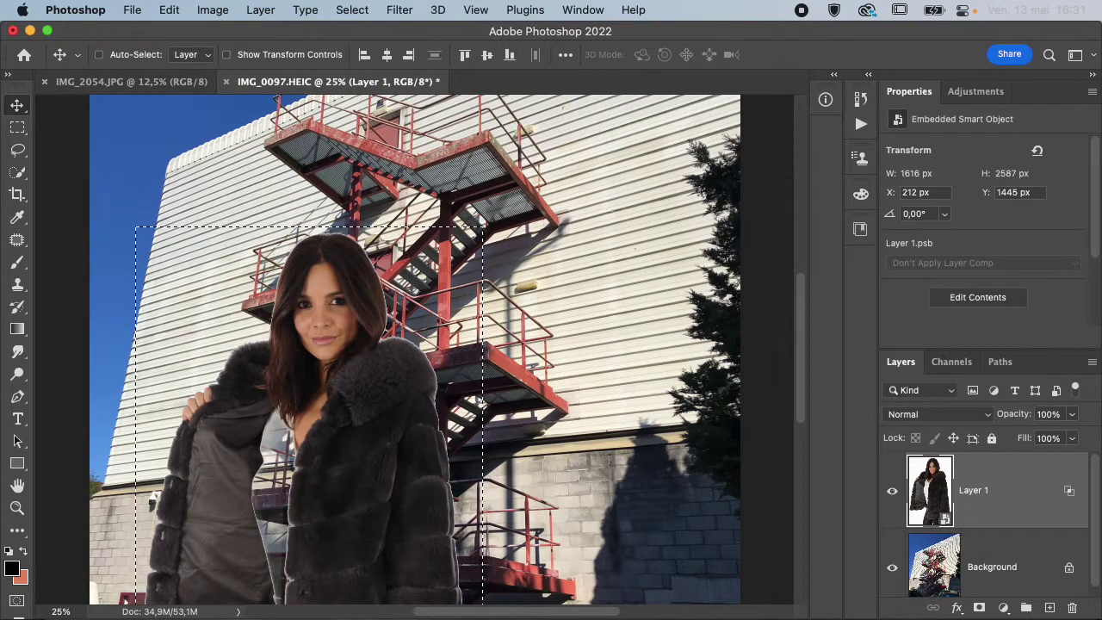
pyautogui.click(996, 518)
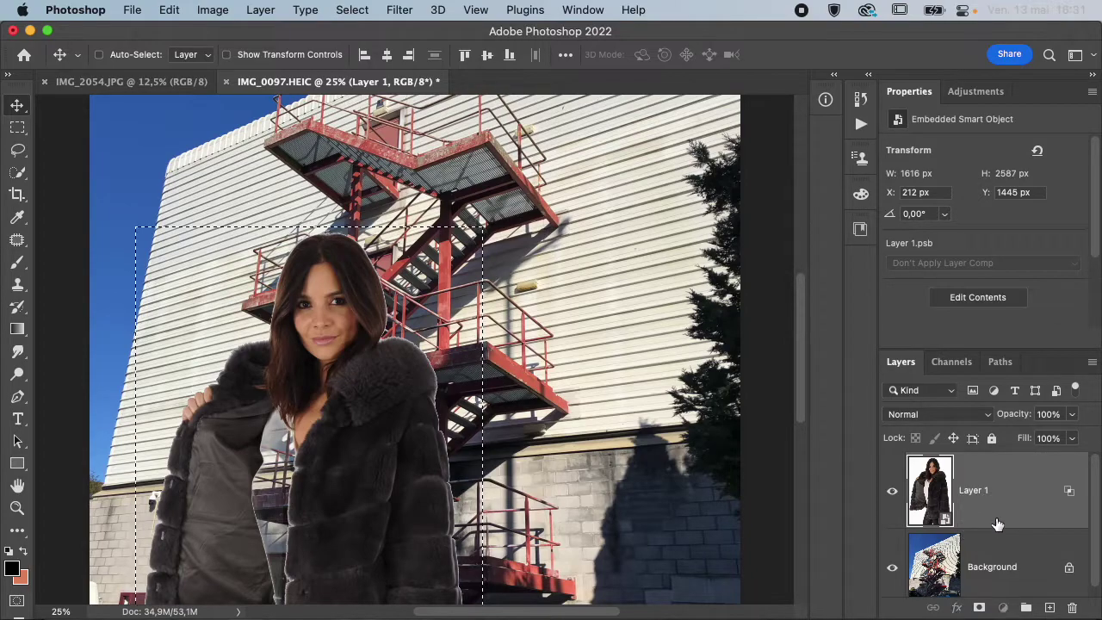
pyautogui.press('super+d')
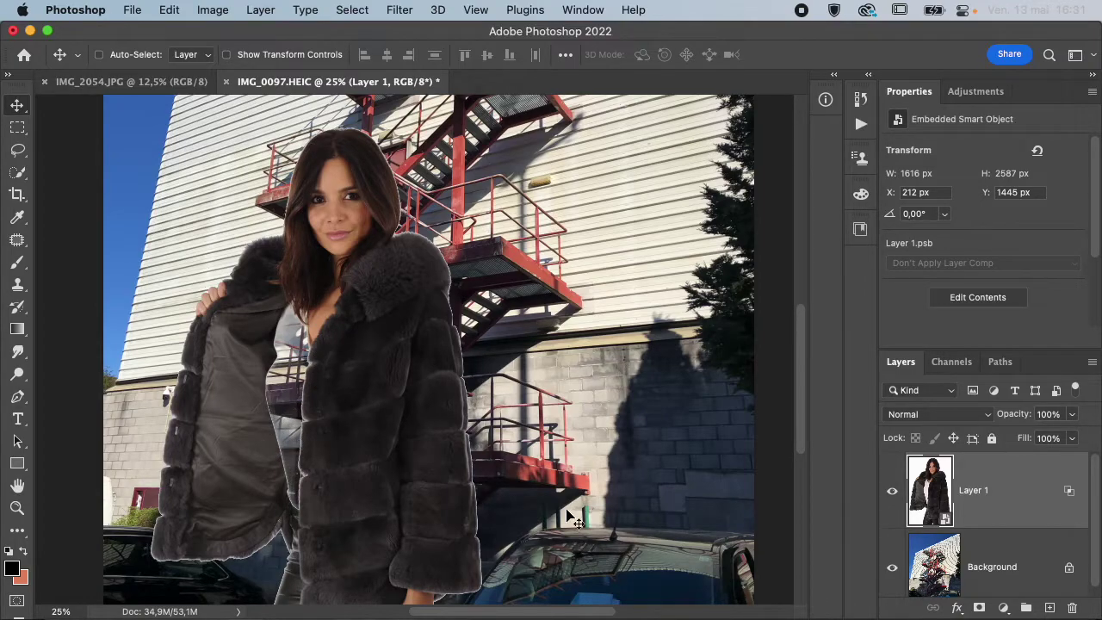
# - Try clipping a duplicate of Layer 1, with its Blend If white point reset to 255, to the original layer
pyautogui.press('super+j')
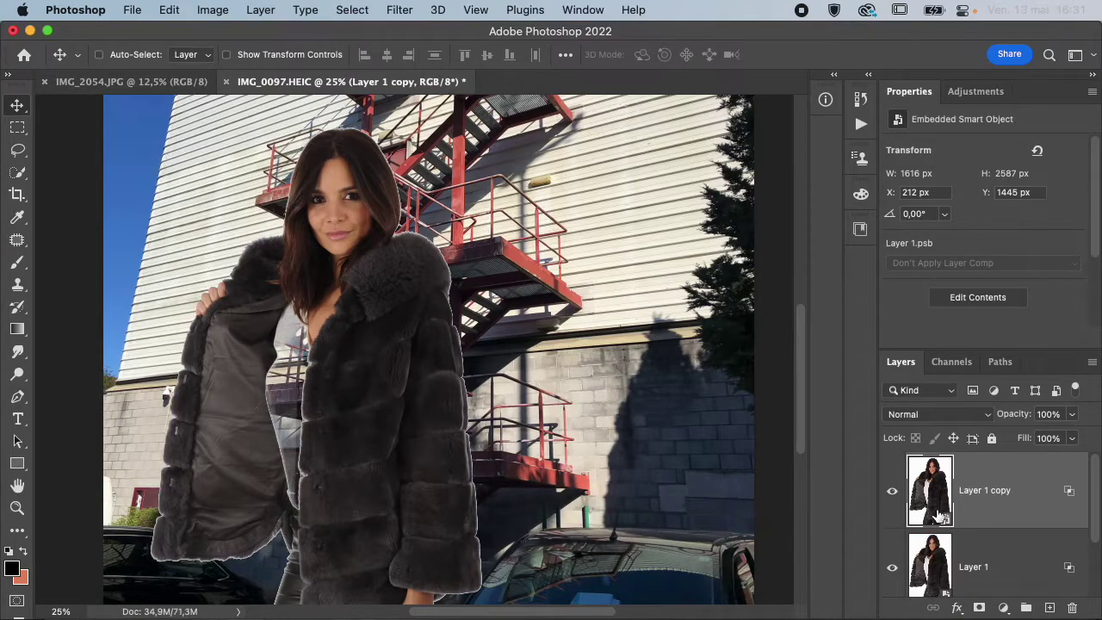
pyautogui.doubleClick(982, 519)
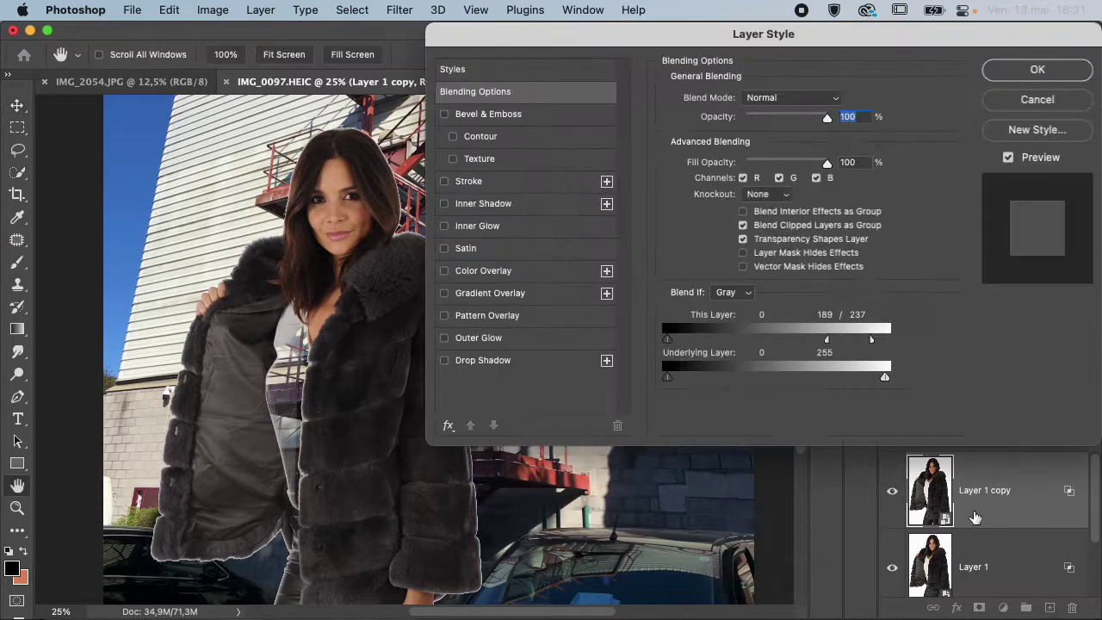
pyautogui.moveTo(831, 343); pyautogui.dragTo(932, 341)
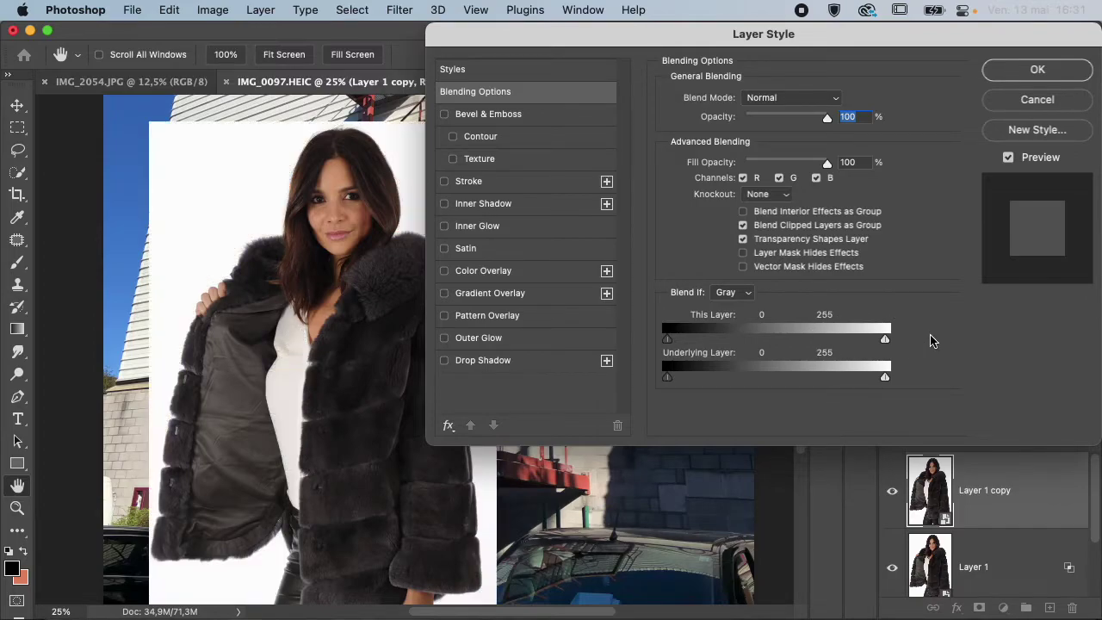
pyautogui.click(1038, 73)
pyautogui.keyDown('alt'); pyautogui.click(976, 523); pyautogui.keyUp('alt')
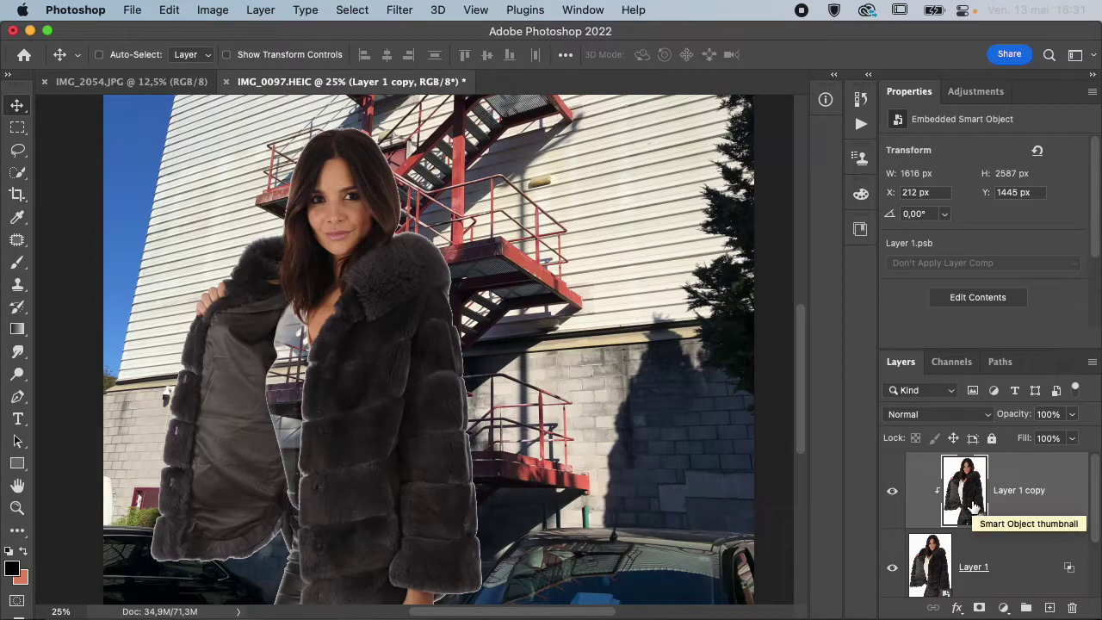
pyautogui.press('Delete')
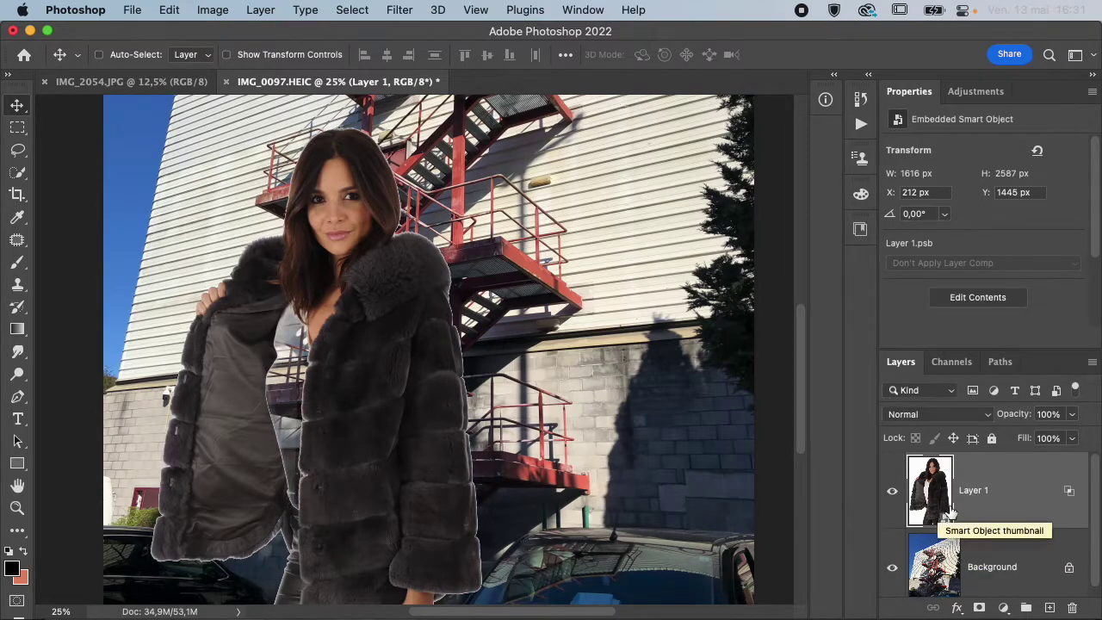
# - Load Layer 1's outline as a selection, inspect its extent around the figure, and deselect it
pyautogui.click(957, 369)
pyautogui.click(908, 362)
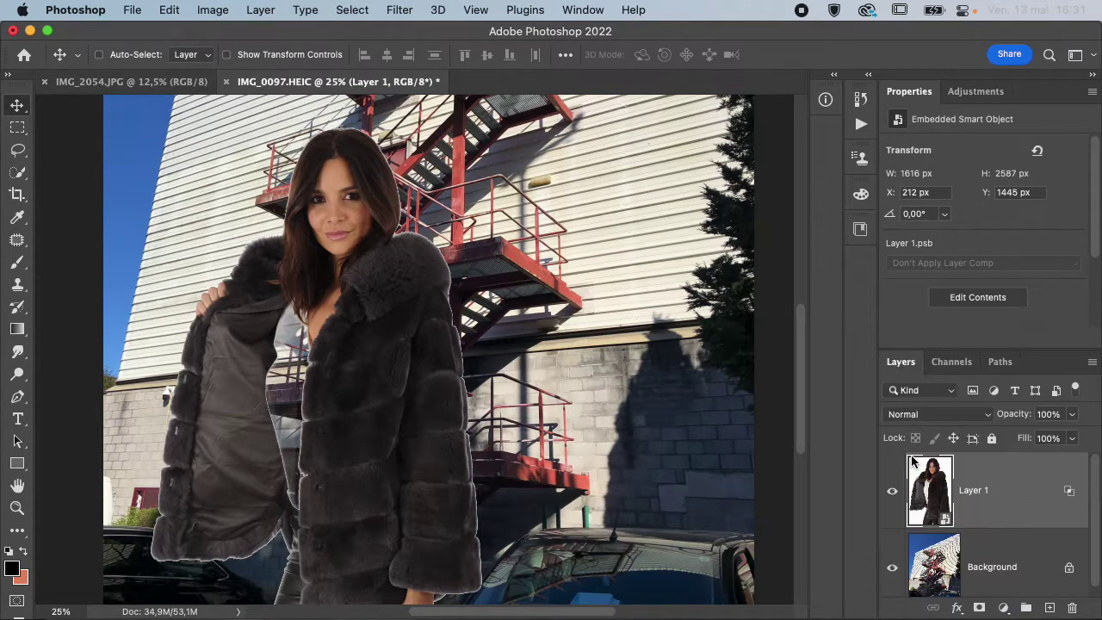
pyautogui.keyDown('super'); pyautogui.click(930, 515); pyautogui.keyUp('super')
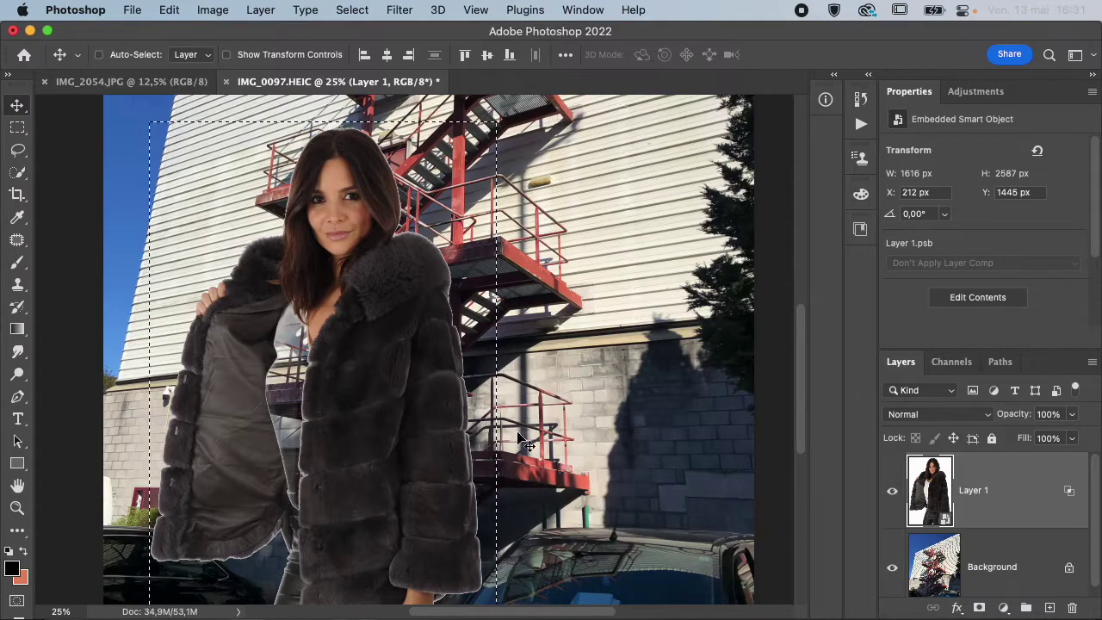
pyautogui.scroll(-4, 397, 424)
pyautogui.hscroll(-2, 398, 424)
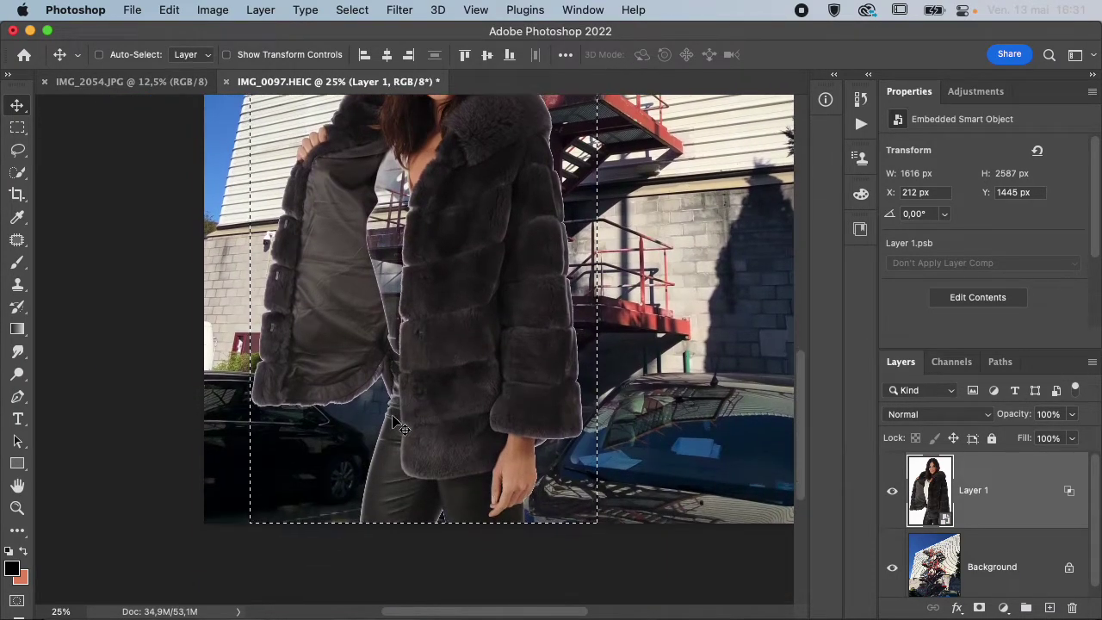
pyautogui.scroll(4, 398, 424)
pyautogui.hscroll(1, 397, 423)
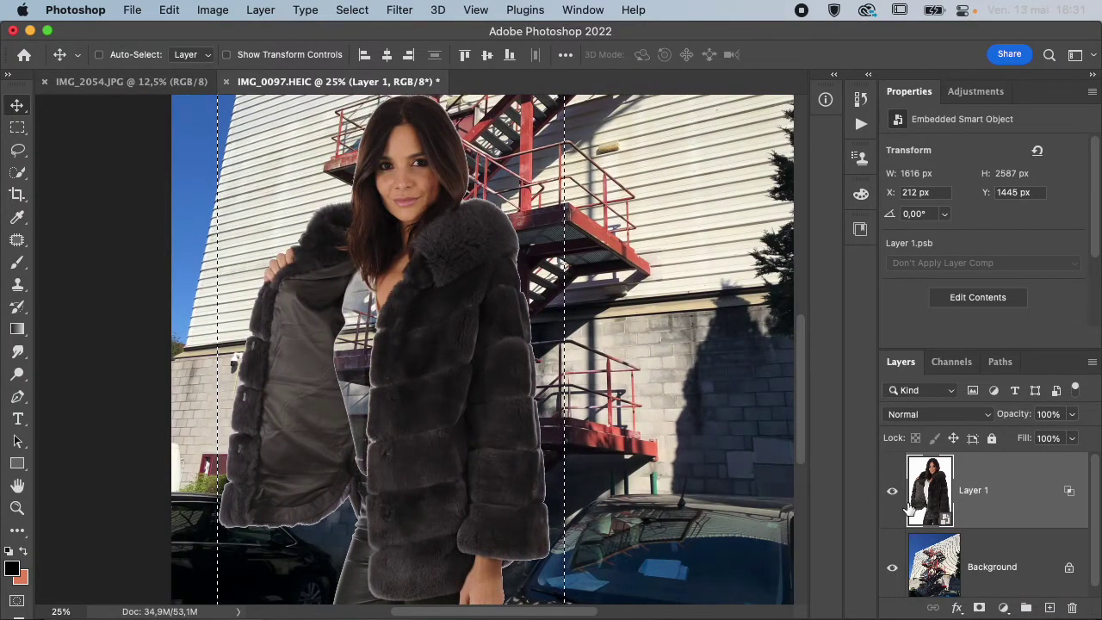
pyautogui.press('super+d')
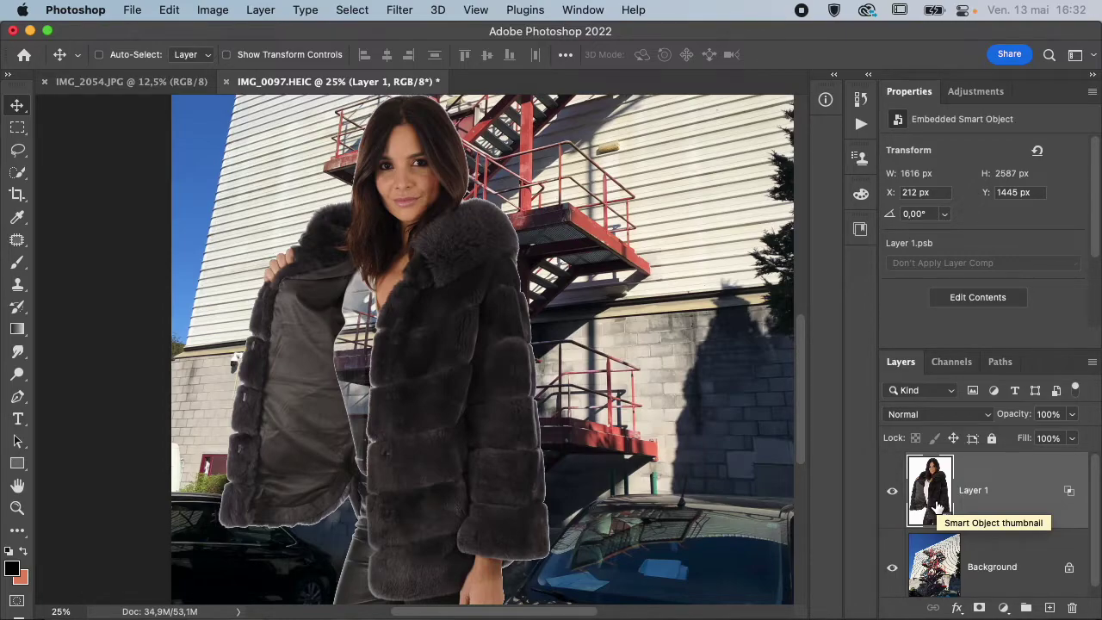
# - Duplicate Layer 1 and reset the copy's Blend If This Layer white point to 255
pyautogui.press('super+j')
pyautogui.click(988, 518)
pyautogui.doubleClick(987, 517)
pyautogui.moveTo(826, 339); pyautogui.dragTo(927, 342)
pyautogui.click(1065, 75)
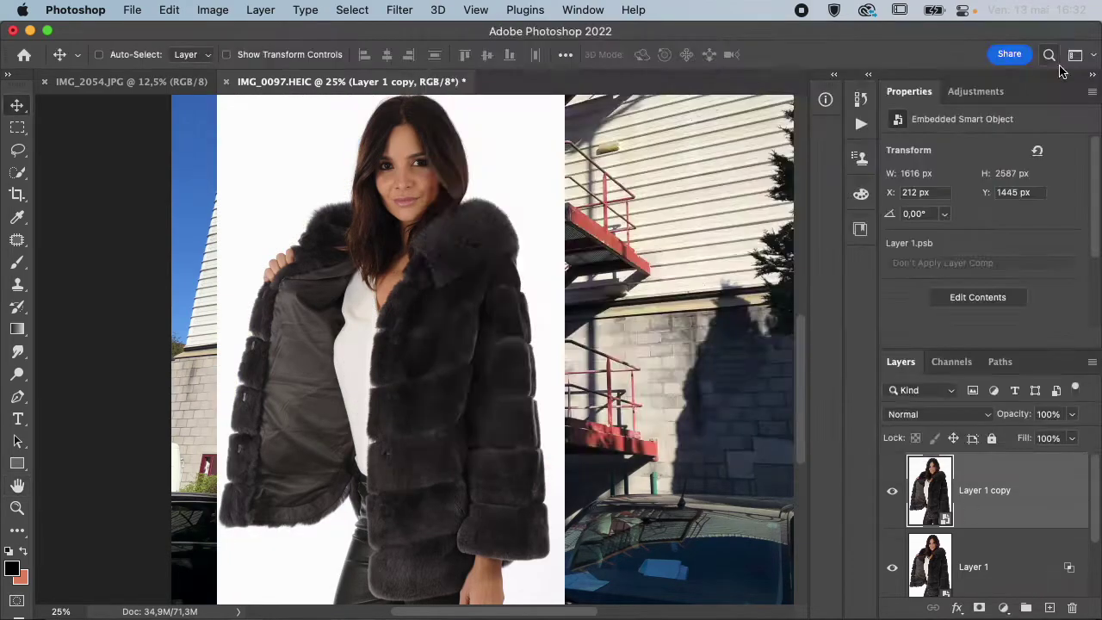
# - Move Layer 1 copy beneath Layer 1 in the layer stack
pyautogui.scroll(-5, 1020, 340)
pyautogui.moveTo(1004, 491); pyautogui.dragTo(1002, 555)
pyautogui.scroll(-3, 1004, 552)
pyautogui.scroll(3, 1004, 552)
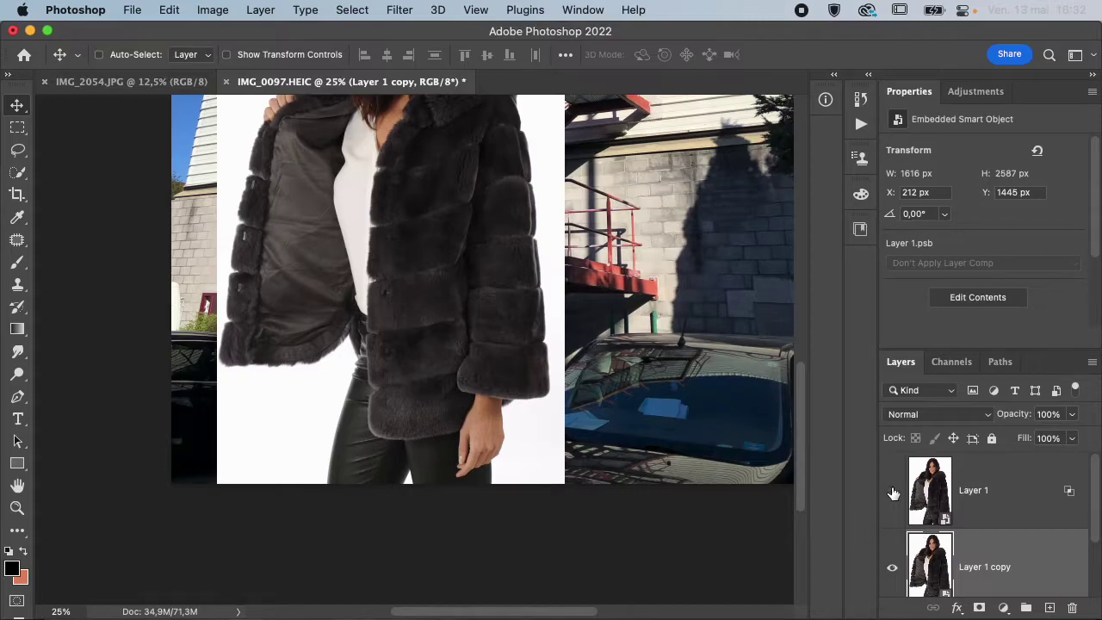
# - Compare Layer 1 and Layer 1 copy by toggling their visibility, leaving both layers shown
pyautogui.click(893, 566)
pyautogui.click(893, 490)
pyautogui.click(892, 565)
pyautogui.click(893, 566)
pyautogui.click(893, 493)
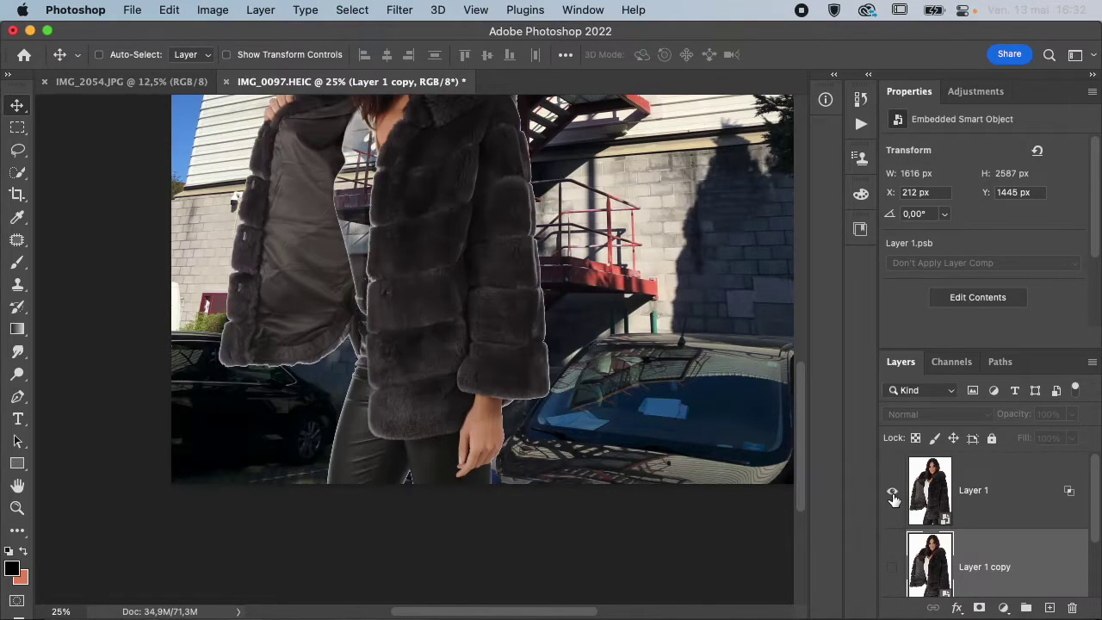
pyautogui.click(893, 567)
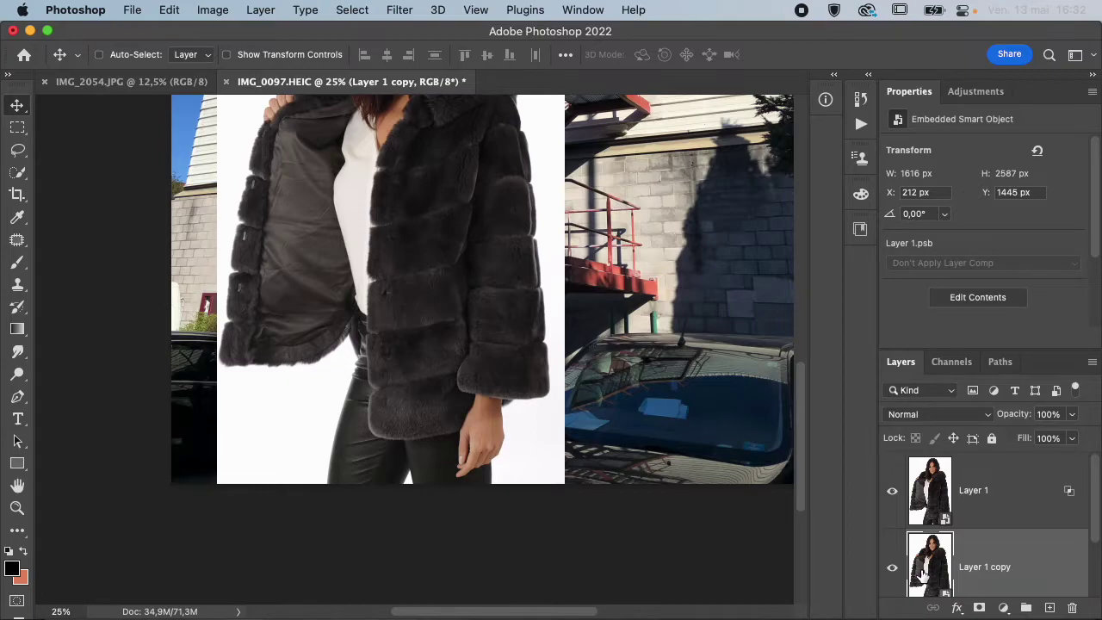
# - Add a black layer mask to Layer 1 copy and paint white over the shirt area with a 345 px brush
pyautogui.click(979, 608)
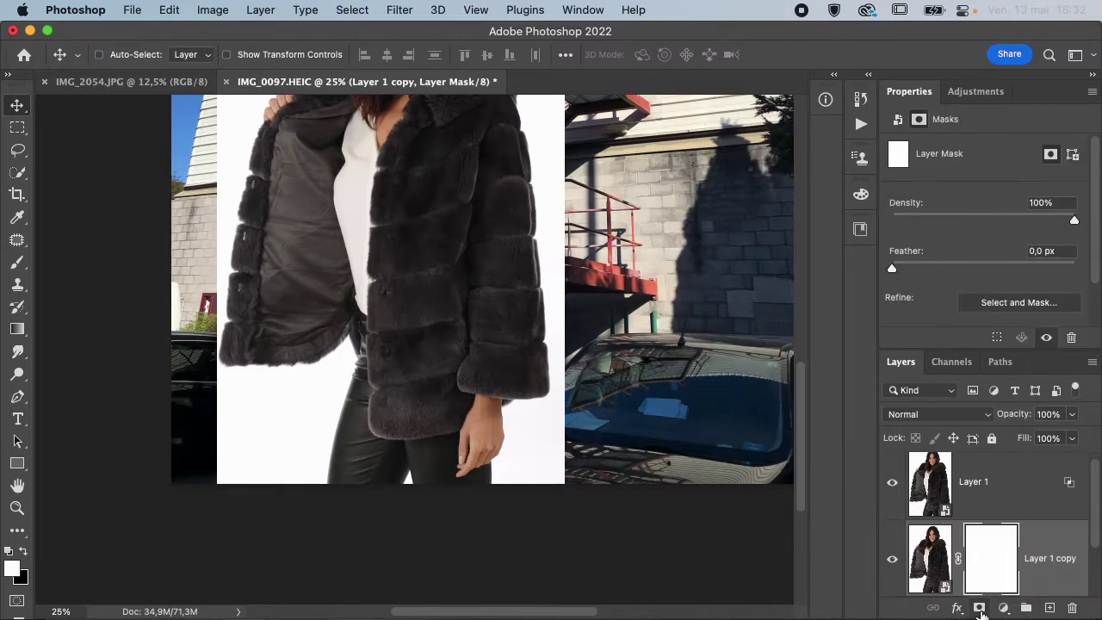
pyautogui.press('super+i')
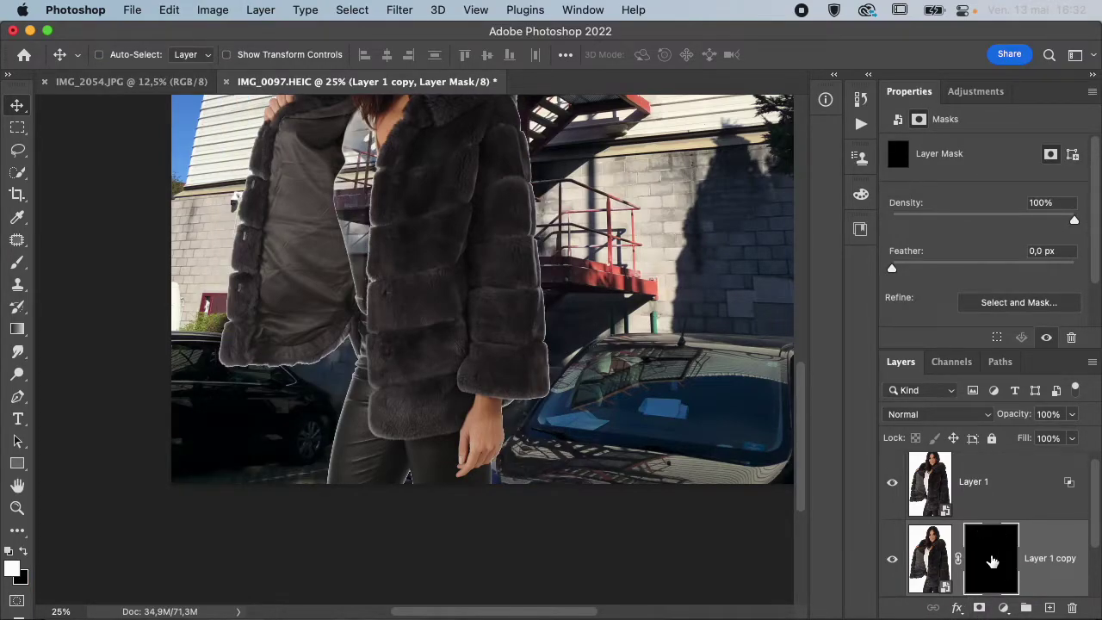
pyautogui.scroll(3, 403, 319)
pyautogui.press('b')
pyautogui.scroll(1, 392, 309)
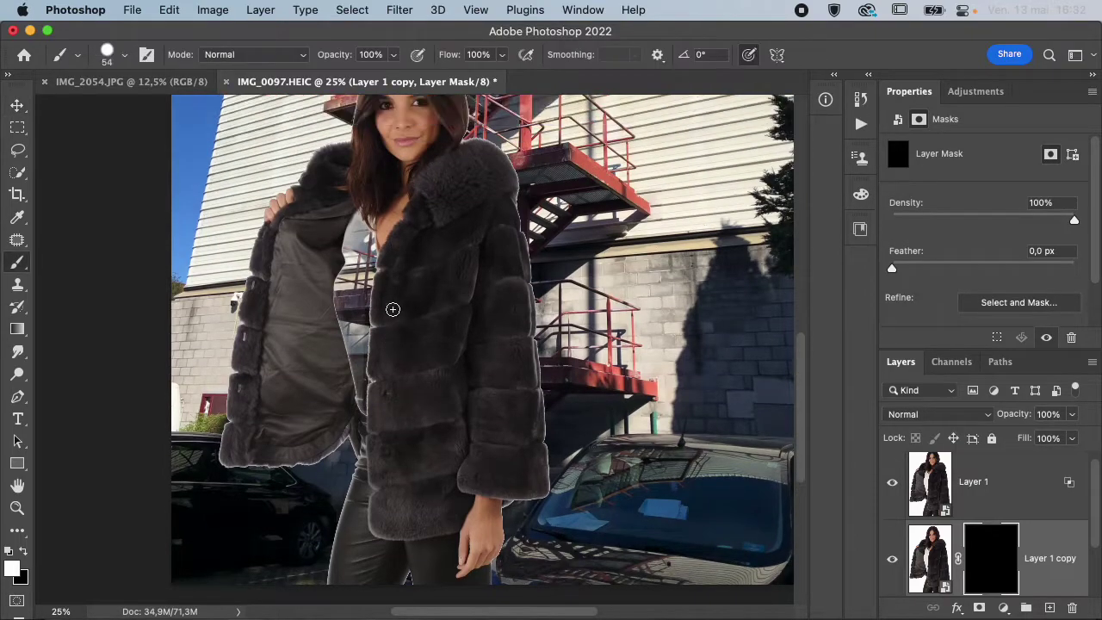
pyautogui.moveTo(393, 309); pyautogui.dragTo(427, 320)
pyautogui.moveTo(376, 371); pyautogui.dragTo(356, 221)
pyautogui.scroll(5, 405, 239)
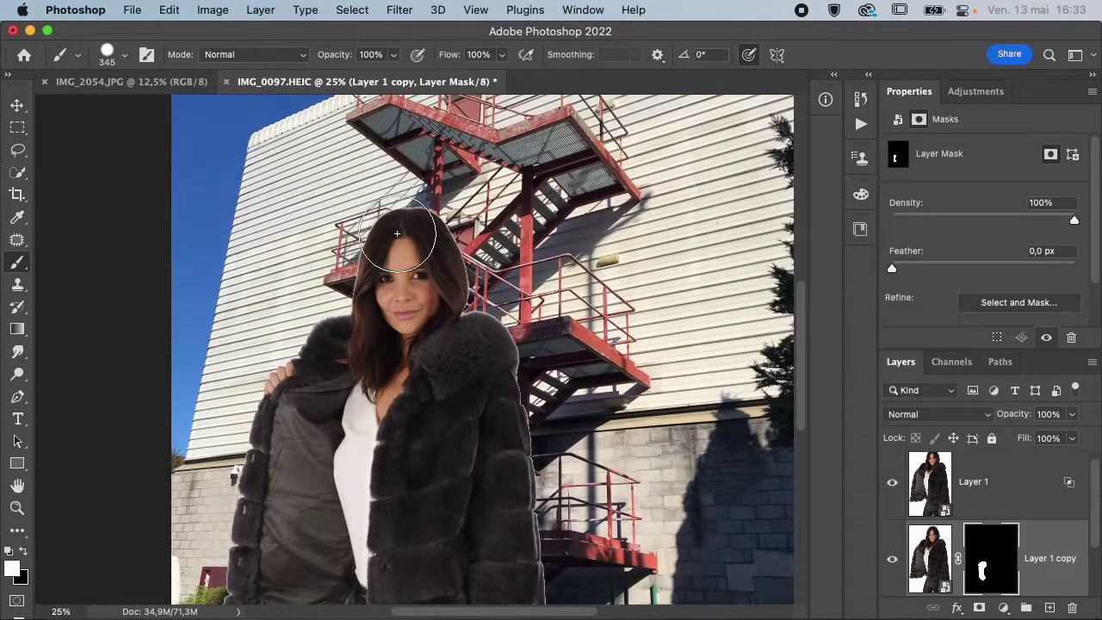
# - Try an Inner Shadow on Layer 1 while its Blend If settings are active, and cancel the layer style changes
pyautogui.press('super+plus')
pyautogui.press('super+plus')
pyautogui.press('super+plus')
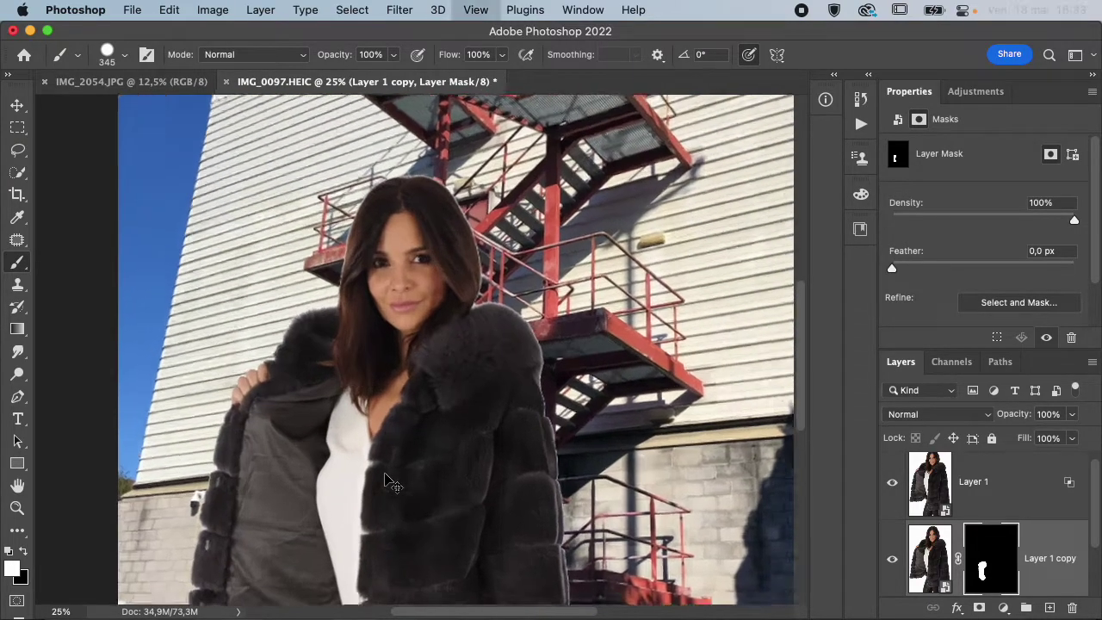
pyautogui.scroll(5, 385, 474)
pyautogui.scroll(3, 385, 474)
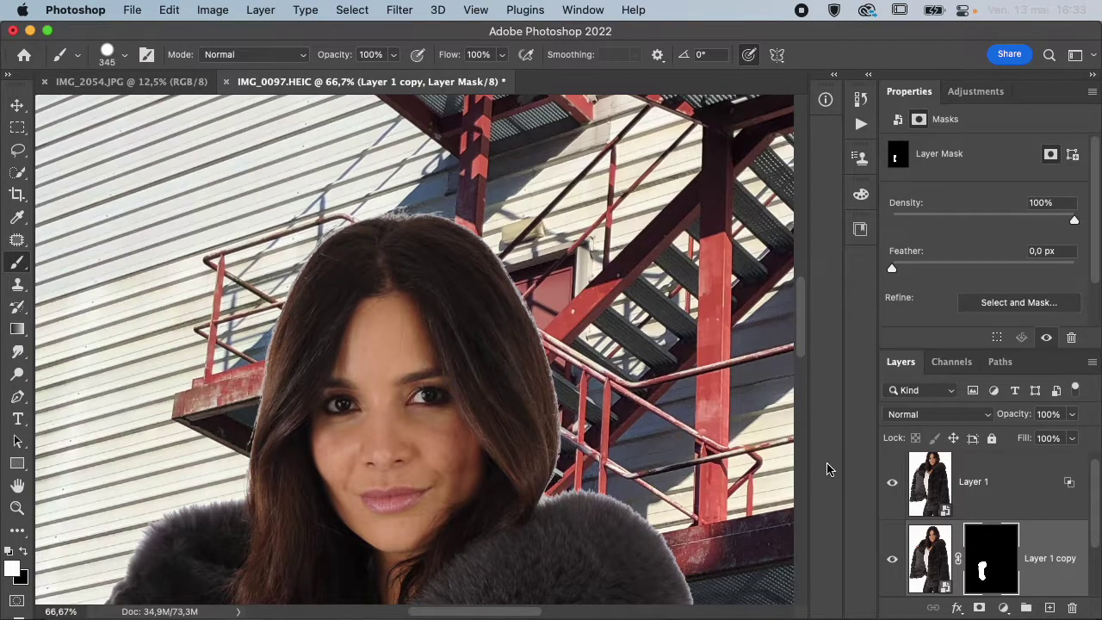
pyautogui.click(922, 499)
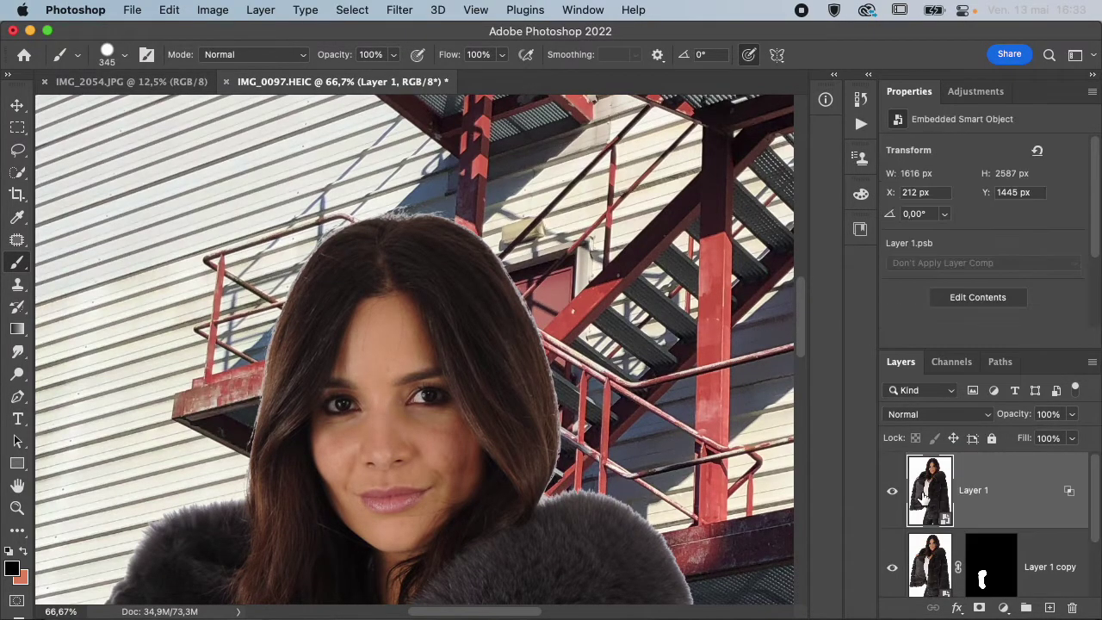
pyautogui.doubleClick(988, 513)
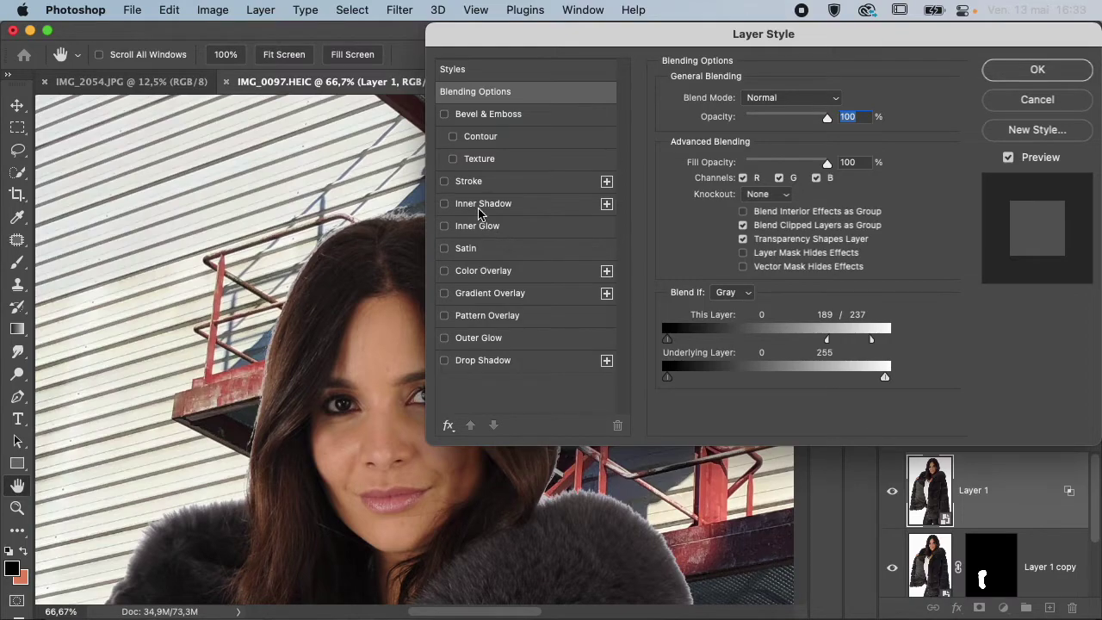
pyautogui.click(501, 204)
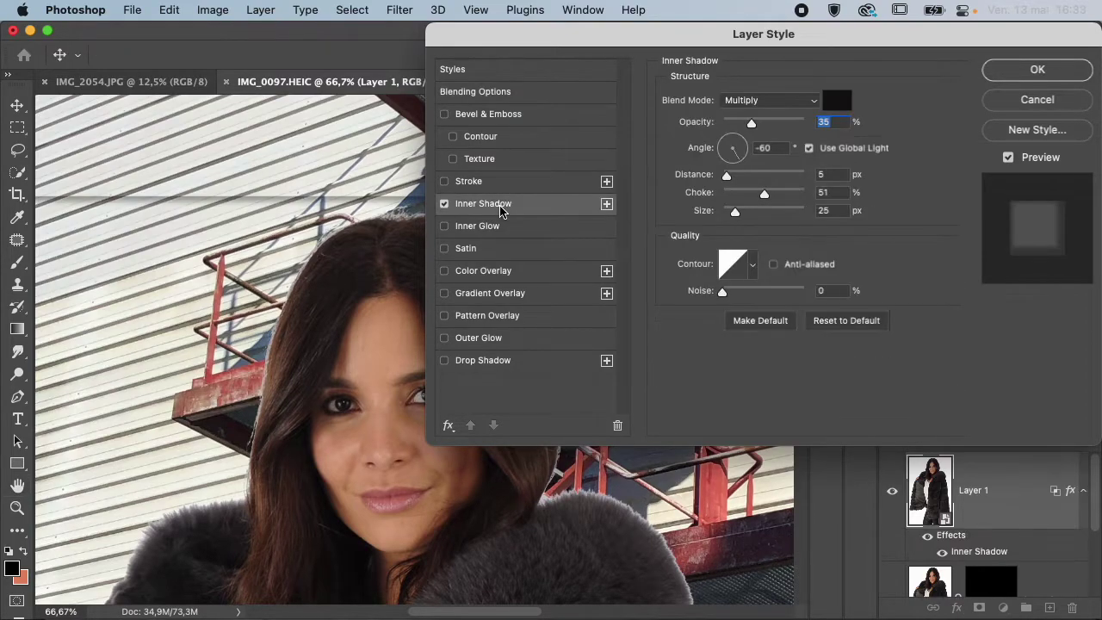
pyautogui.press('super+minus')
pyautogui.press('super+minus')
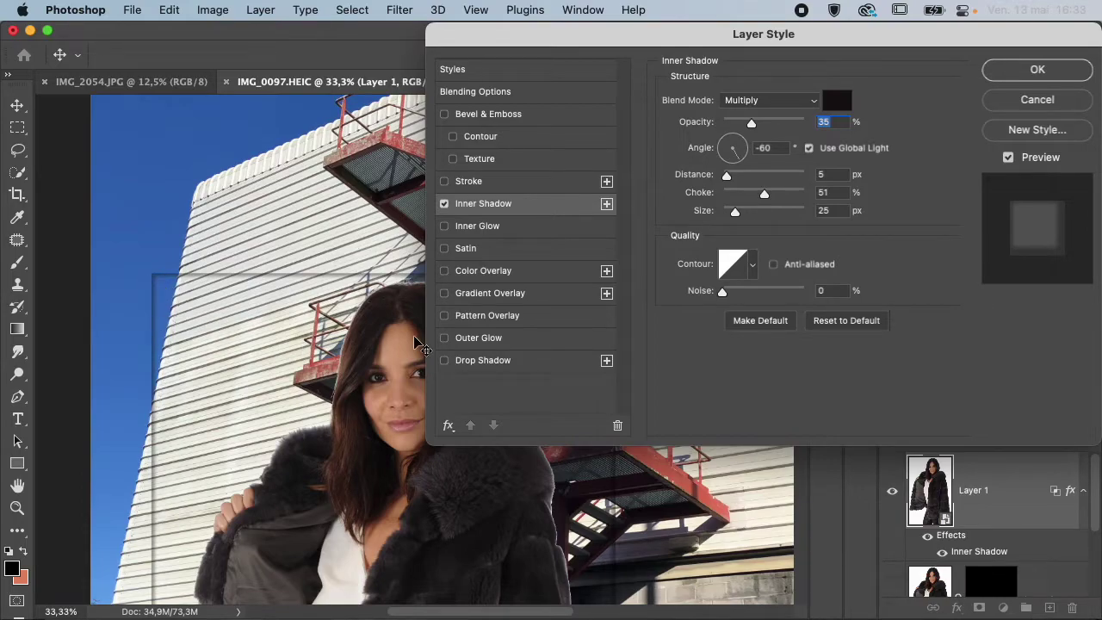
pyautogui.click(1038, 100)
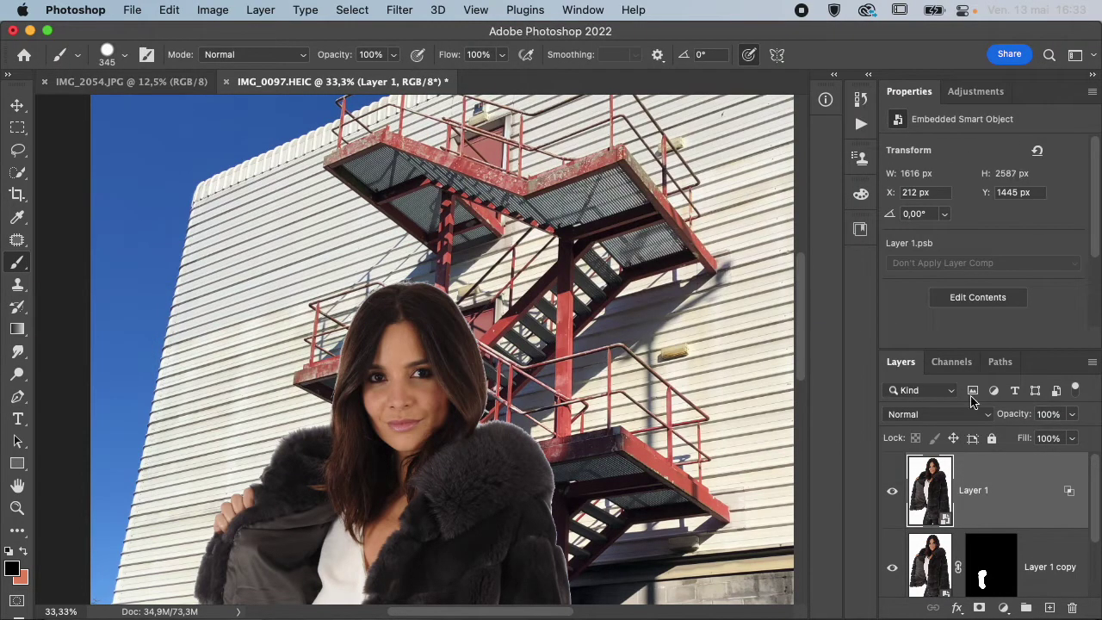
# - Convert Layer 1 with its Blend If settings into a new smart object
pyautogui.rightClick(930, 495)
pyautogui.click(995, 501)
pyautogui.rightClick(1010, 500)
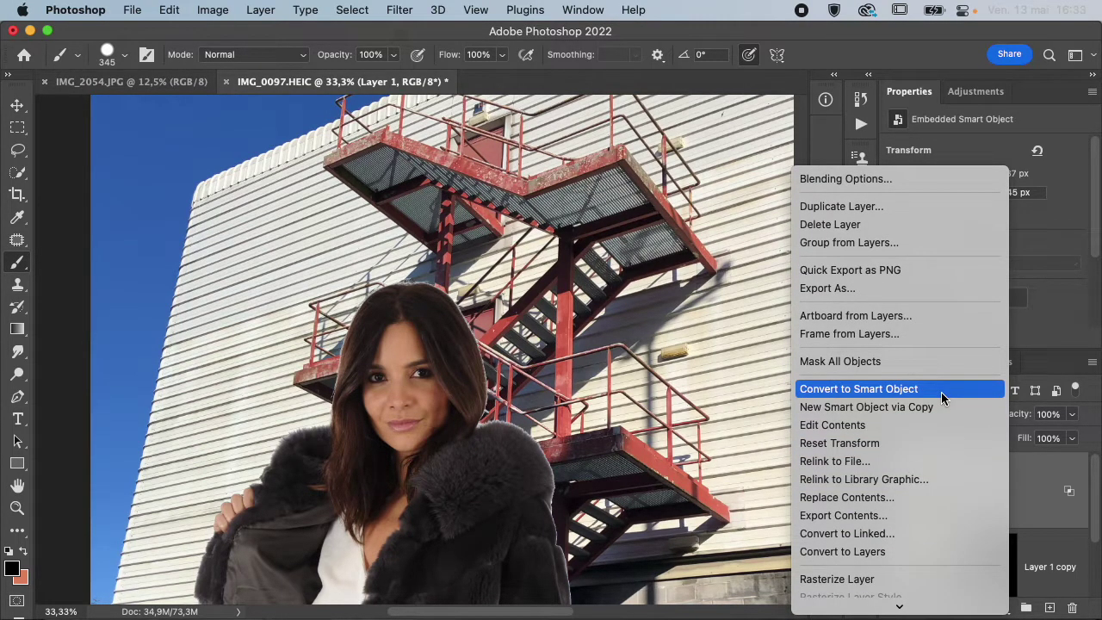
pyautogui.click(941, 392)
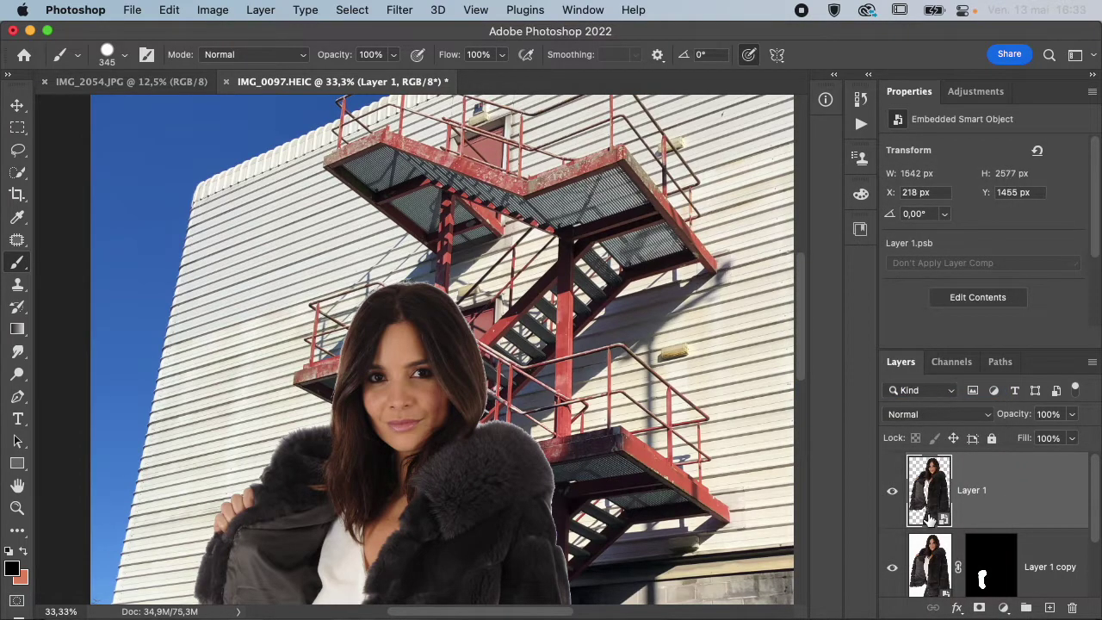
# - Try an Inner Shadow on the converted Layer 1 smart object and discard the effect
pyautogui.rightClick(998, 509)
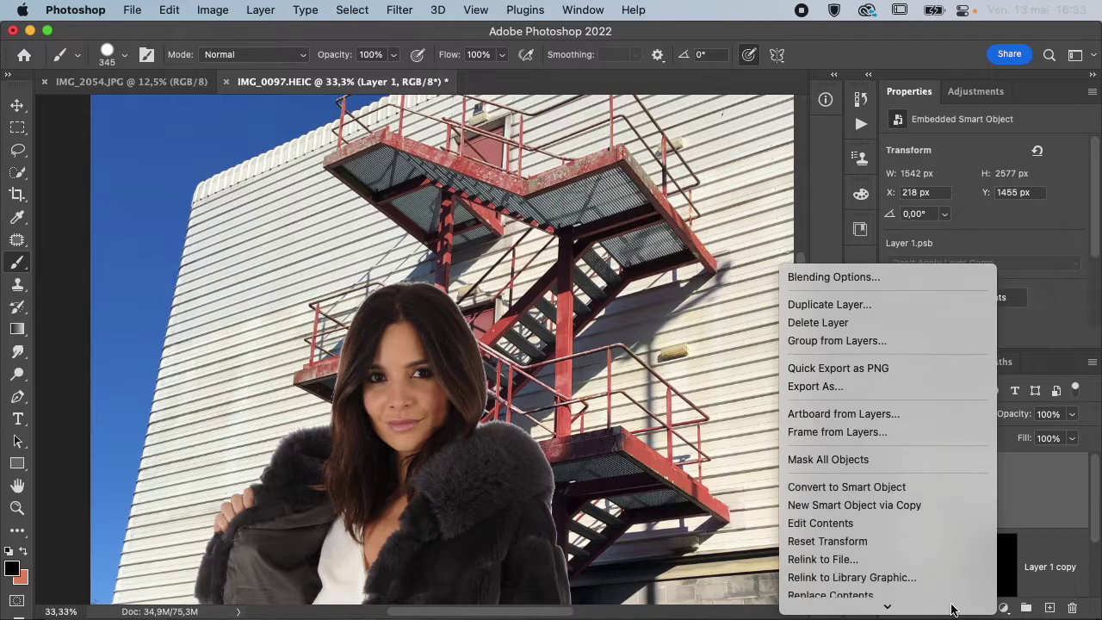
pyautogui.click(1018, 468)
pyautogui.doubleClick(1016, 496)
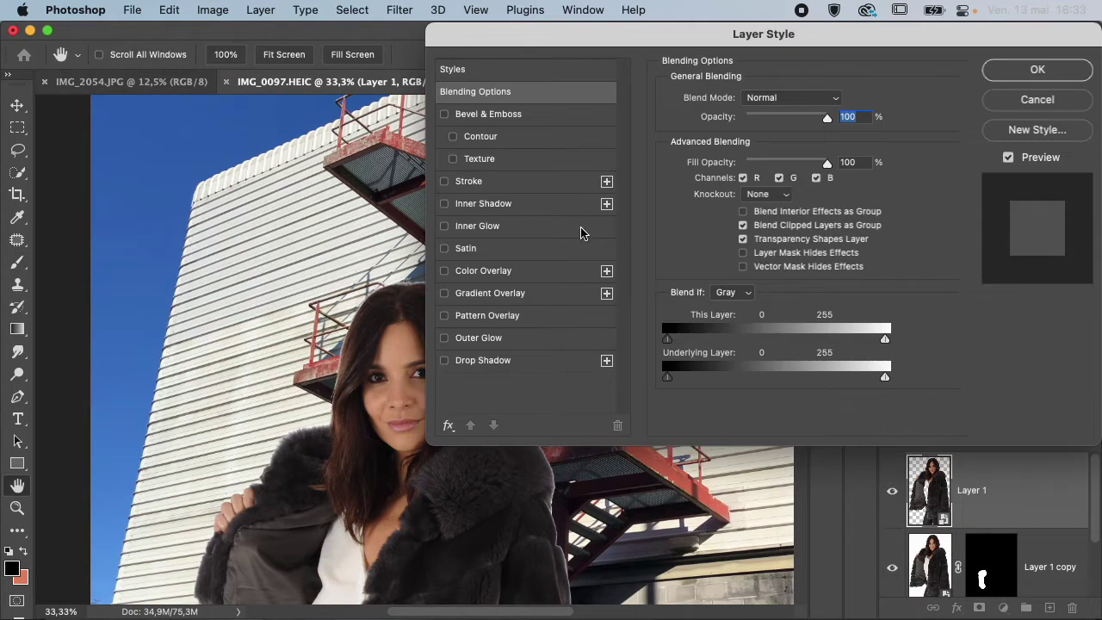
pyautogui.click(537, 212)
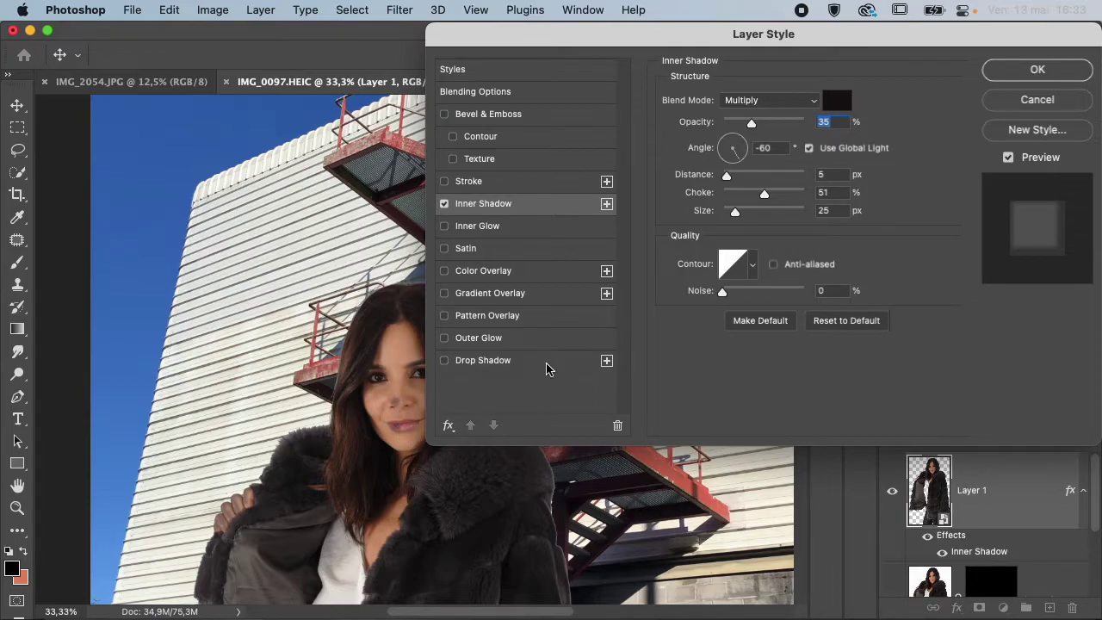
pyautogui.click(1027, 102)
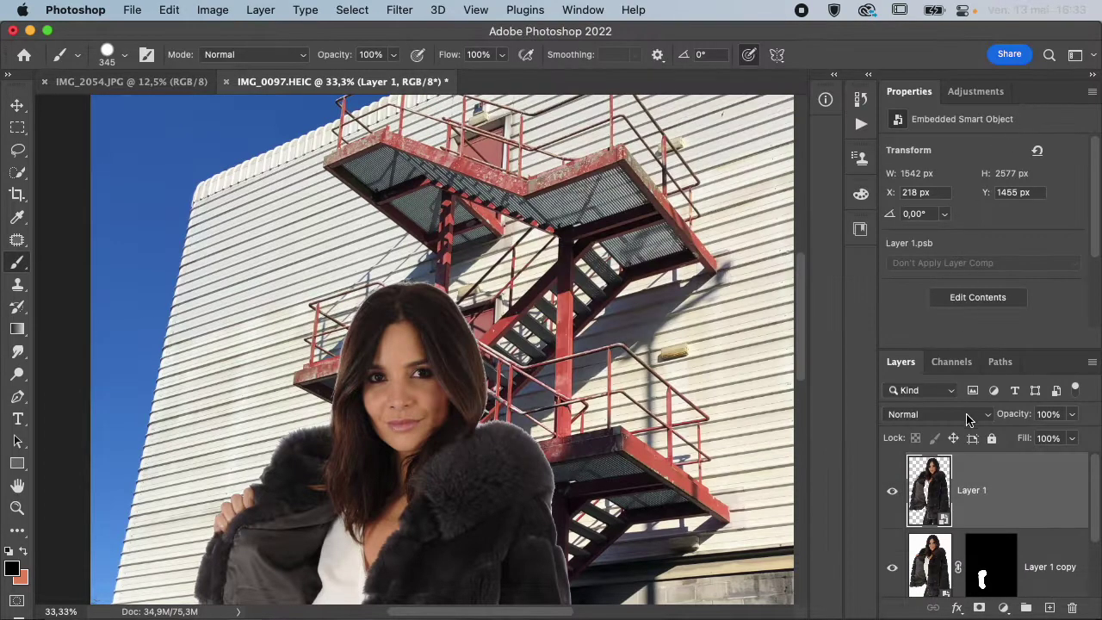
# - Paint white on the Layer 1 copy mask over the woman's lower face with the 345 px brush
pyautogui.click(941, 568)
pyautogui.click(986, 570)
pyautogui.press('x')
pyautogui.moveTo(418, 417)
pyautogui.mouseDown()
pyautogui.moveTo(405, 441)
pyautogui.moveTo(391, 404)
pyautogui.moveTo(399, 377)
pyautogui.moveTo(401, 437)
pyautogui.mouseUp()
# - Try the Inner Shadow on Layer 1 again above the extended mask of Layer 1 copy, and cancel it
pyautogui.click(987, 510)
pyautogui.rightClick(985, 509)
pyautogui.click(999, 505)
pyautogui.doubleClick(1003, 509)
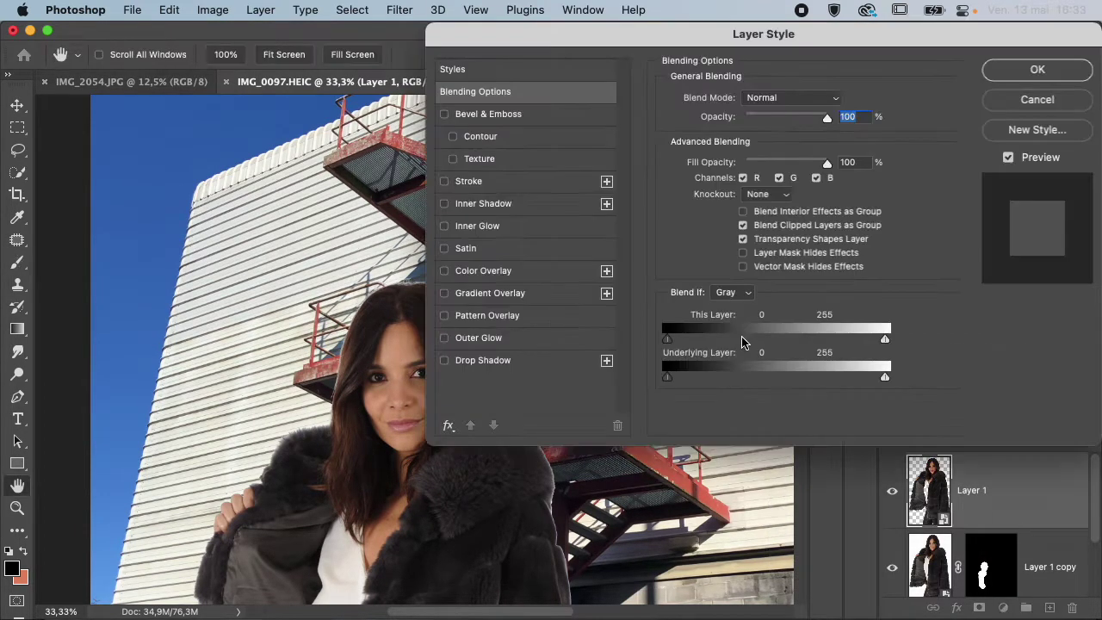
pyautogui.click(483, 203)
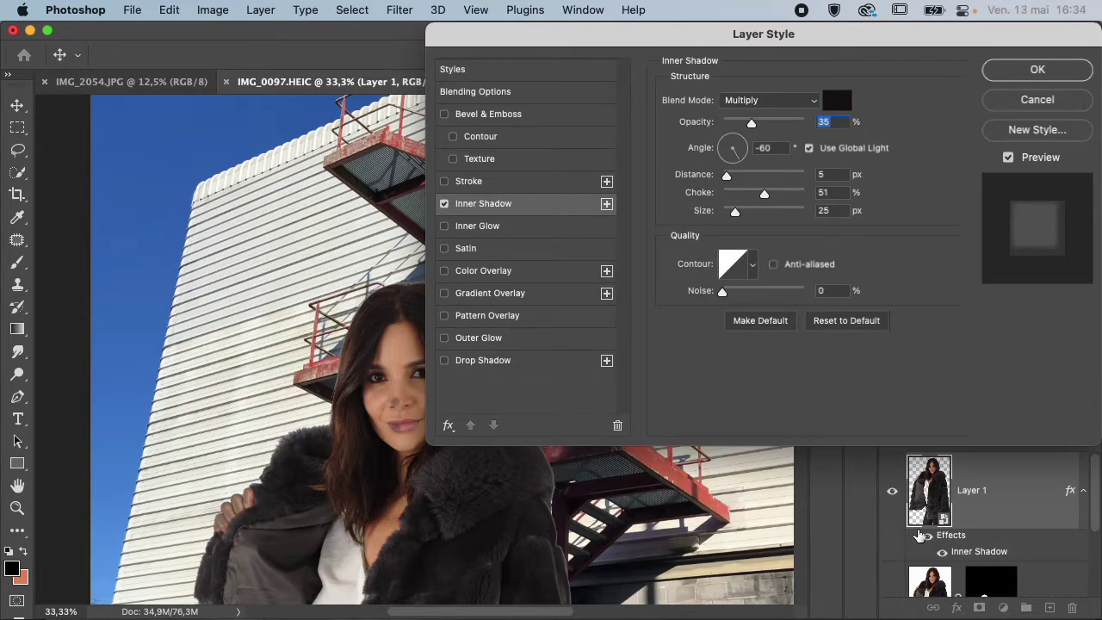
pyautogui.scroll(-3, 920, 536)
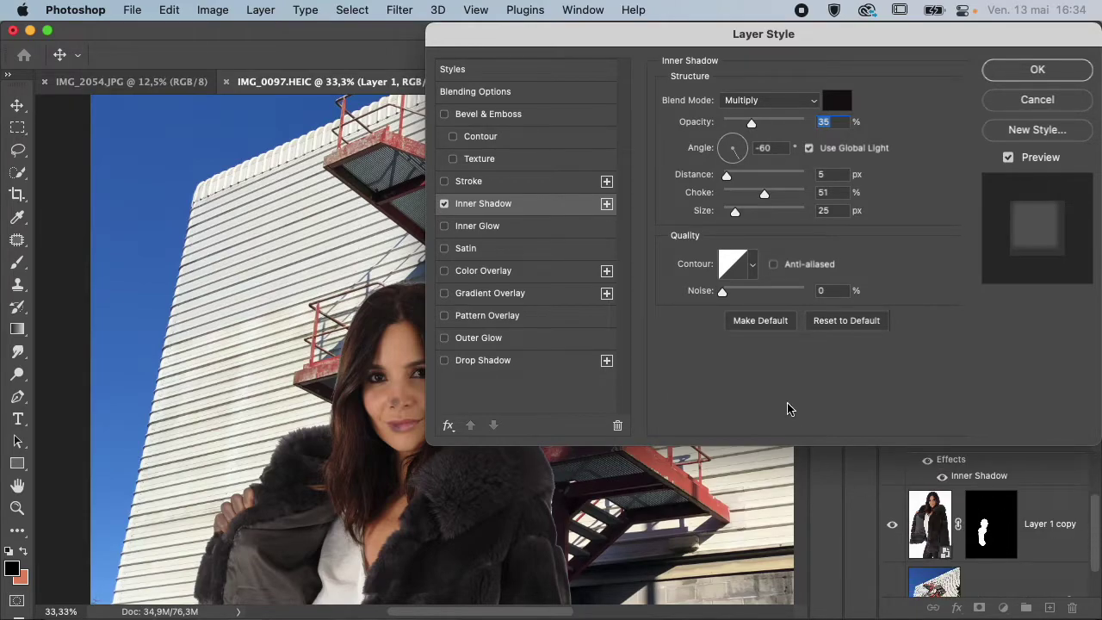
pyautogui.click(1008, 104)
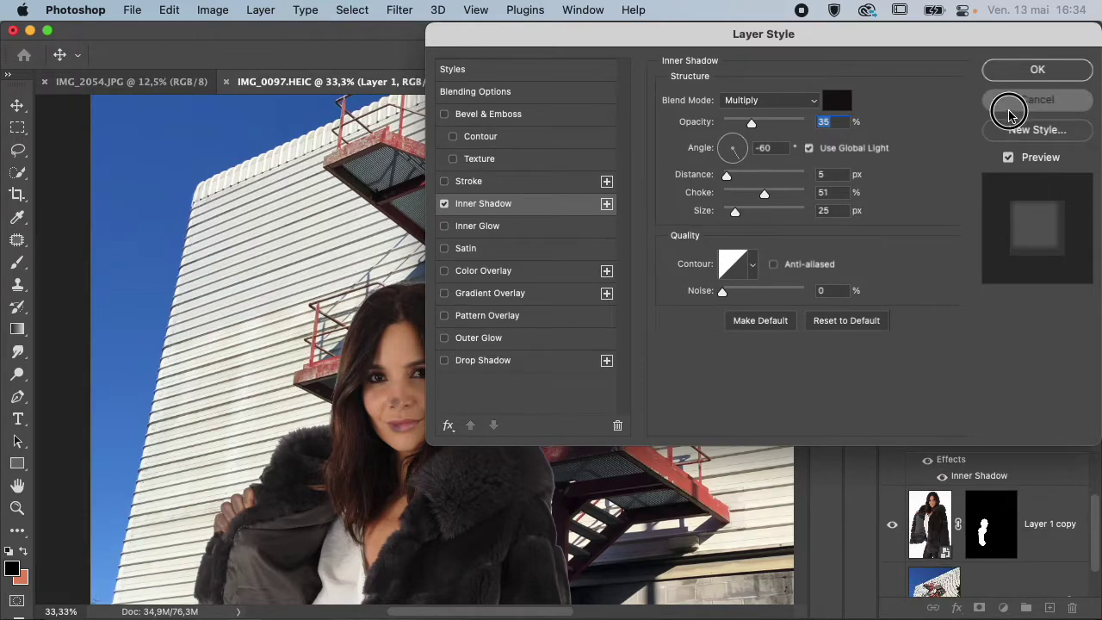
# - Delete the layer mask from Layer 1 copy
pyautogui.click(1002, 502)
pyautogui.click(930, 491)
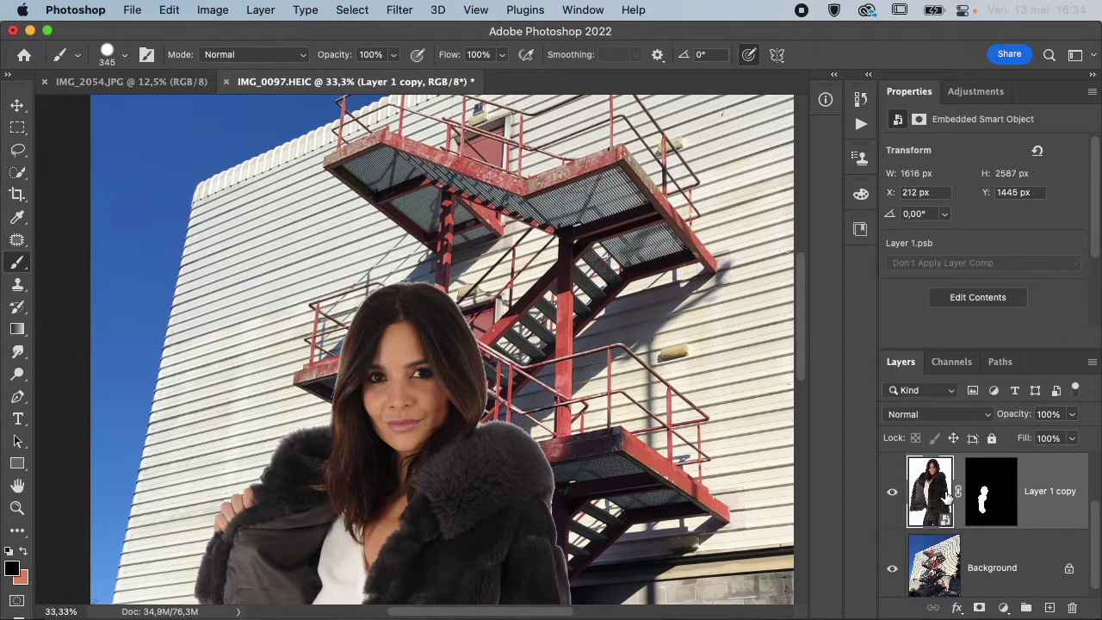
pyautogui.click(989, 497)
pyautogui.rightClick(993, 501)
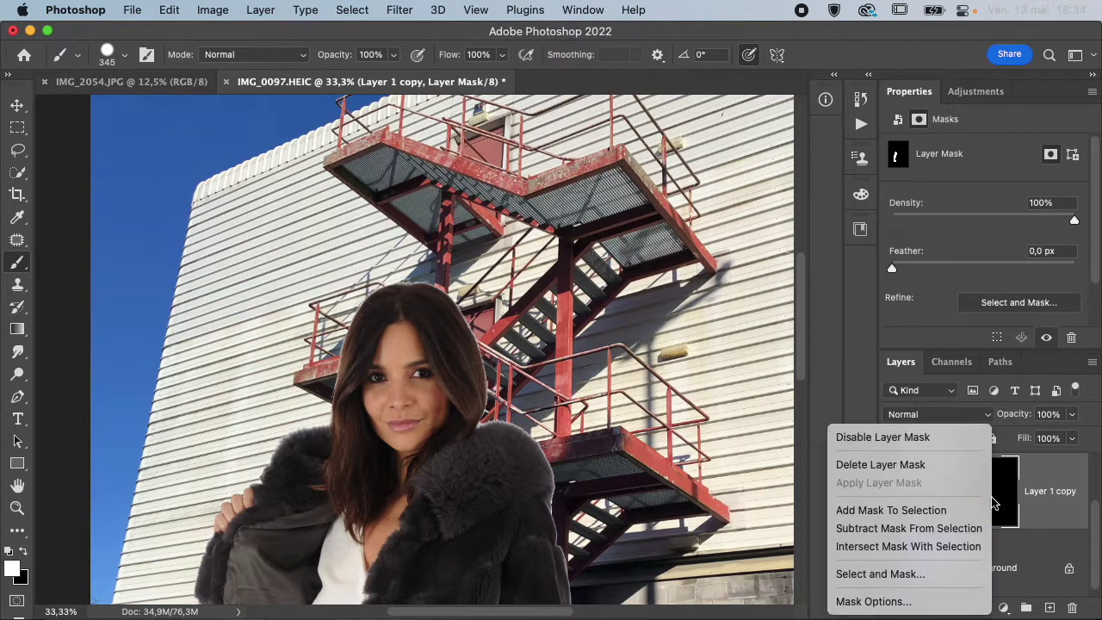
pyautogui.click(947, 464)
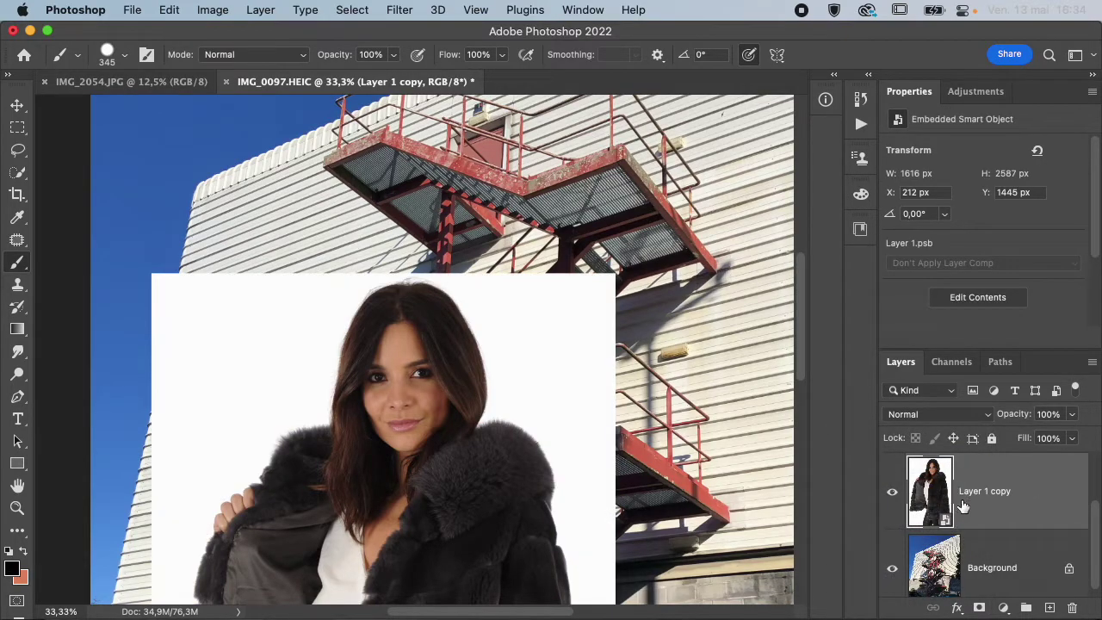
# - Start a Color Range selection on Layer 1 copy, sample the white backdrop beside the woman, and turn off Localized Color Clusters
pyautogui.scroll(-1, 1003, 509)
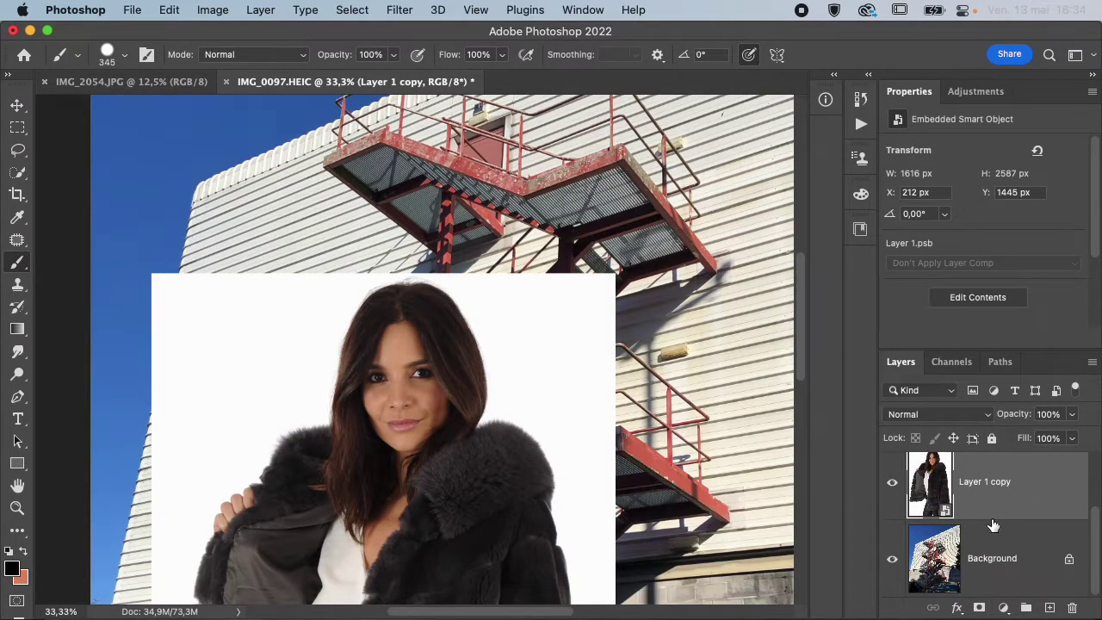
pyautogui.click(352, 9)
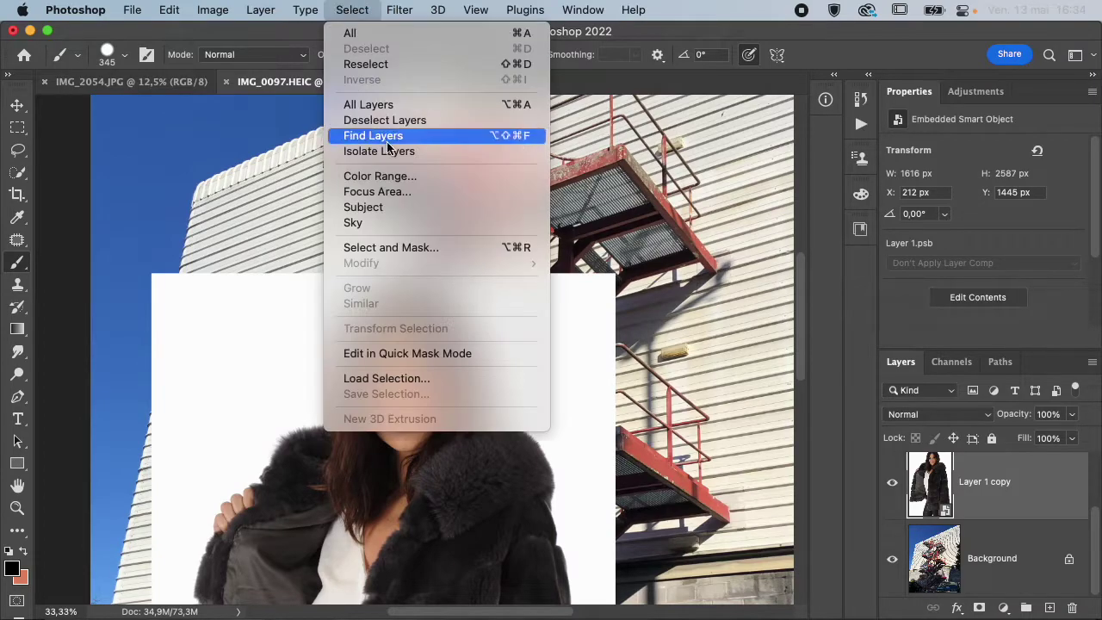
pyautogui.click(345, 175)
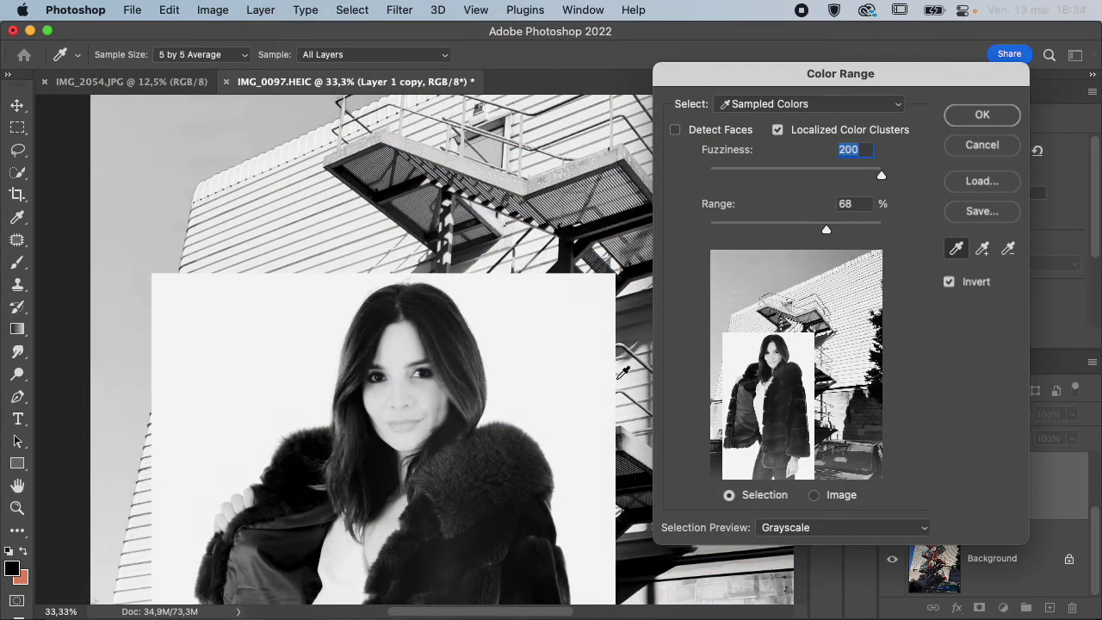
pyautogui.click(561, 339)
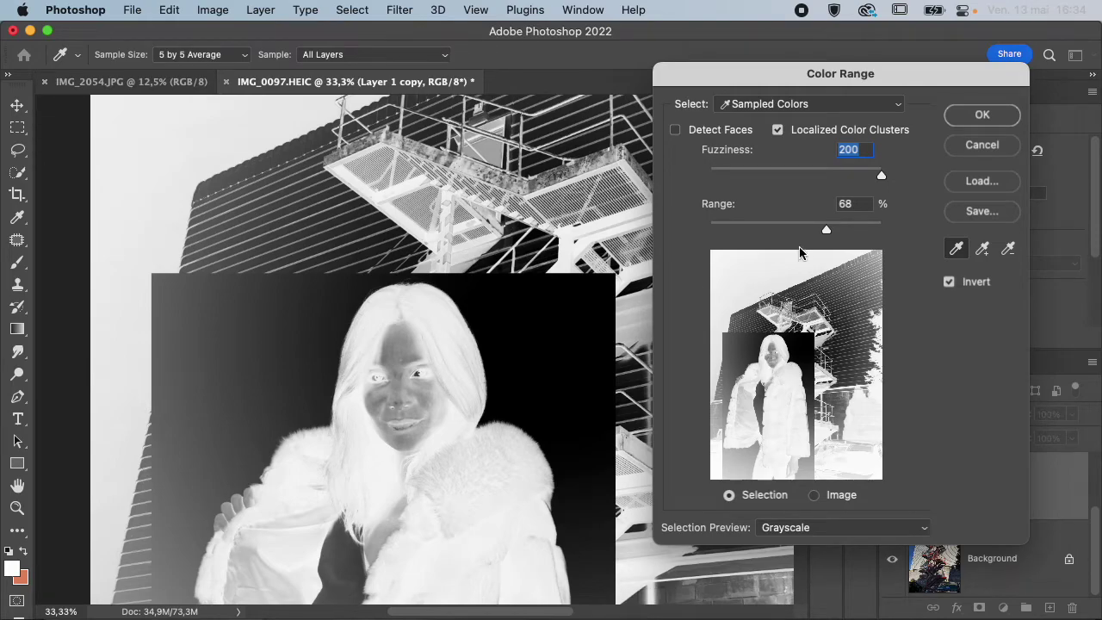
pyautogui.click(778, 130)
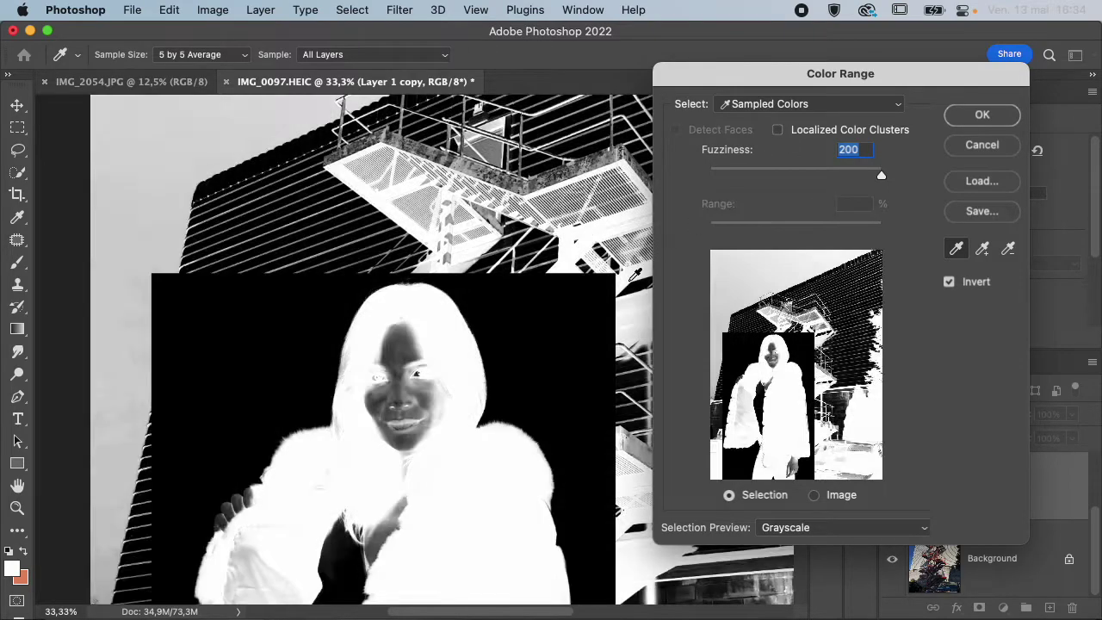
# - Switch the Color Range selection to Highlights and examine the grayscale preview around the woman's face and coat
pyautogui.press('super+minus')
pyautogui.press('super+minus')
pyautogui.press('super+minus')
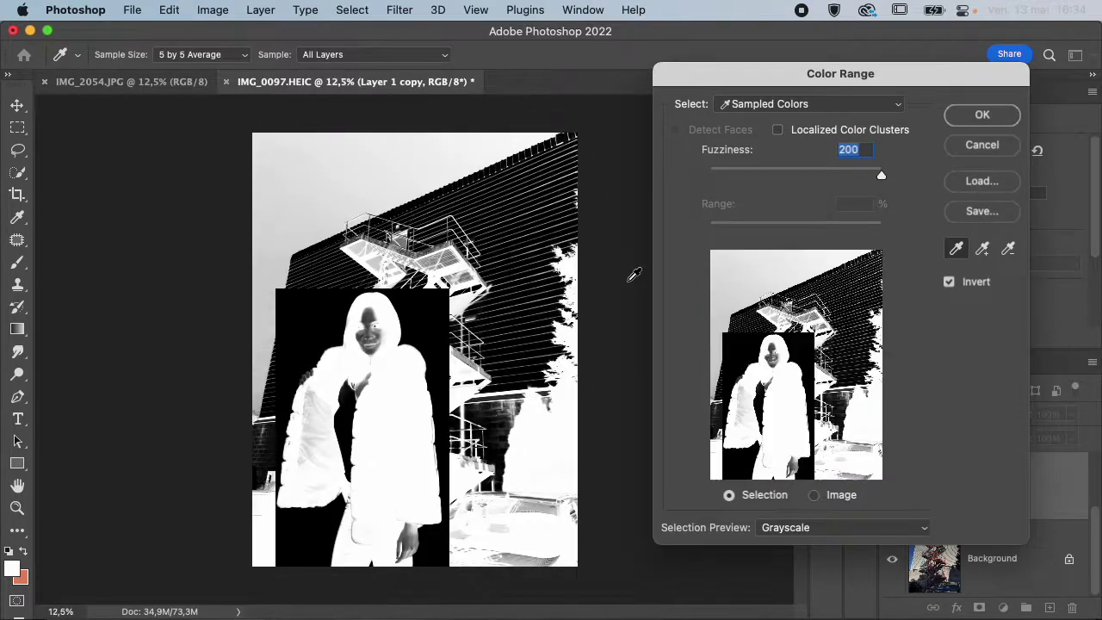
pyautogui.click(822, 106)
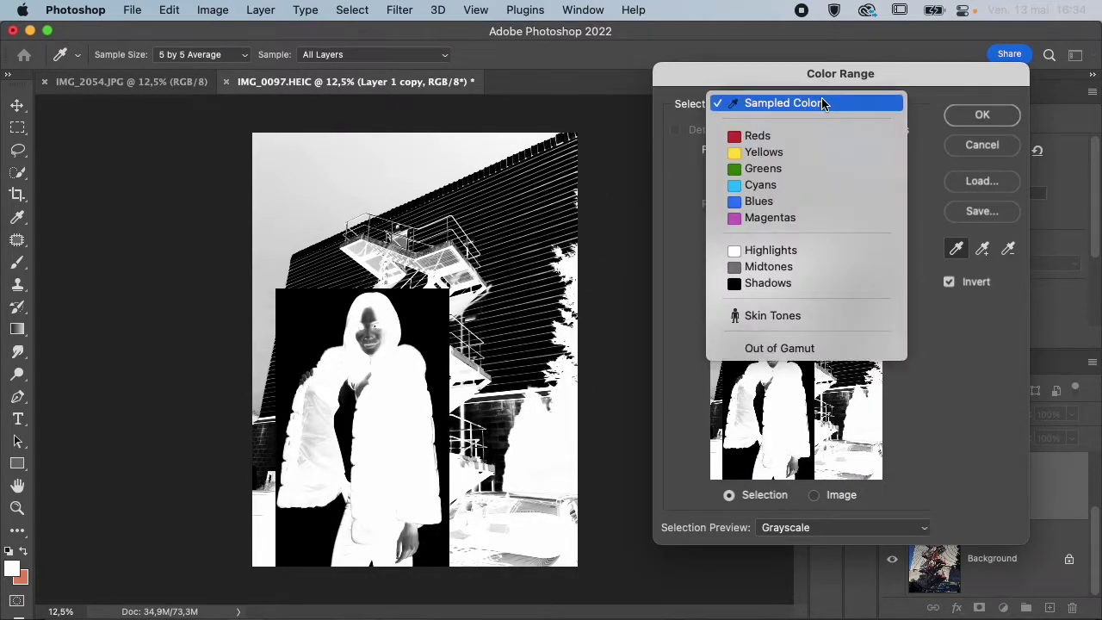
pyautogui.click(790, 251)
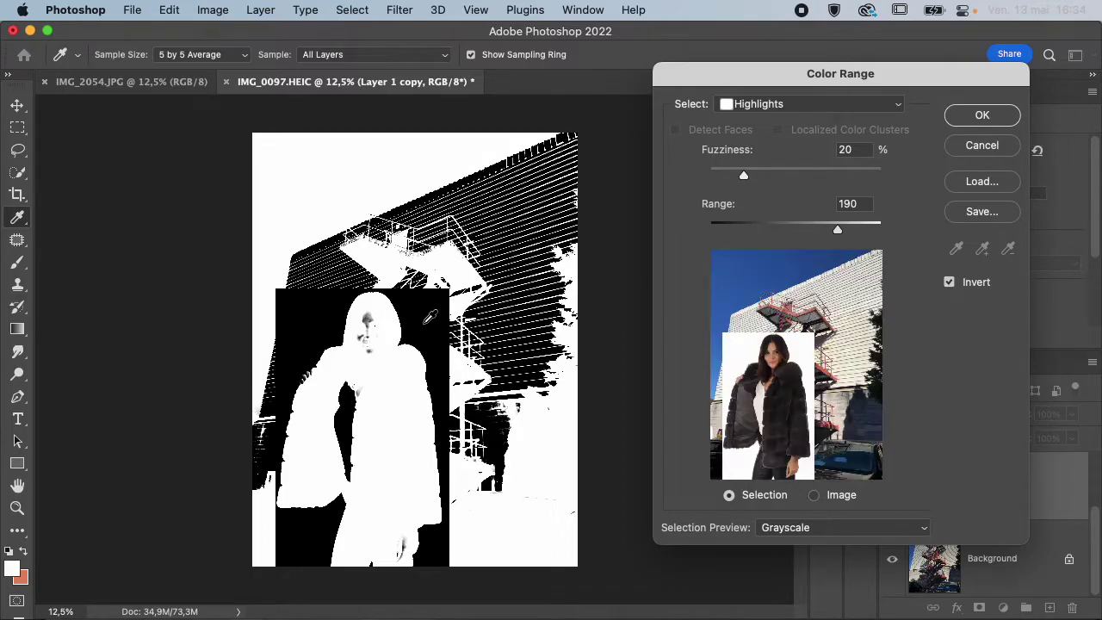
pyautogui.press('super+plus')
pyautogui.press('super+plus')
pyautogui.press('super+plus')
pyautogui.press('super+plus')
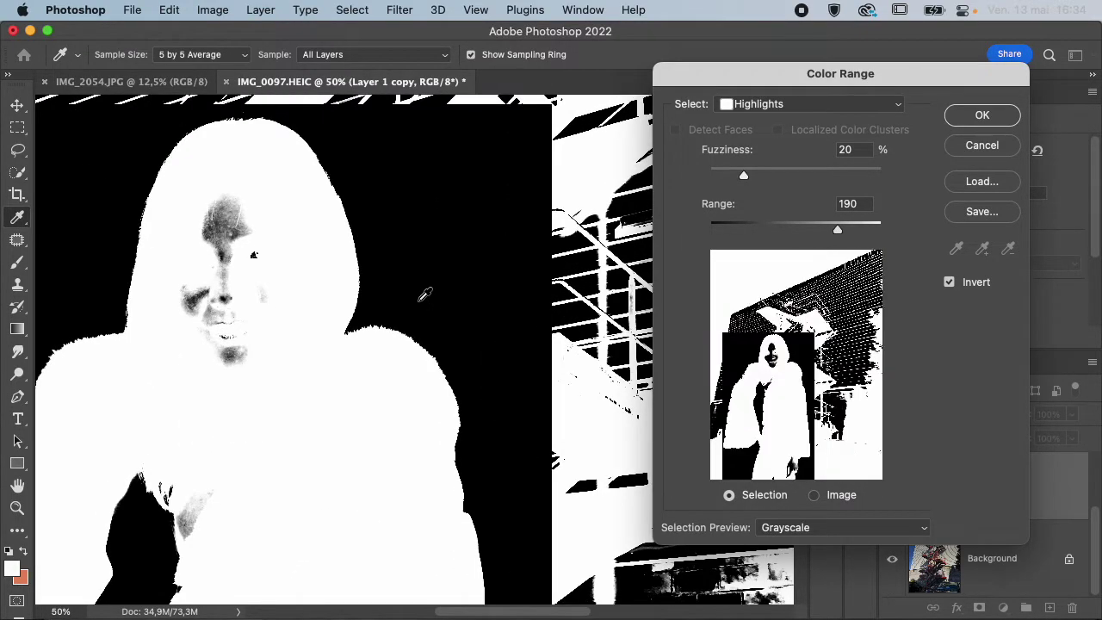
pyautogui.scroll(-5, 427, 294)
pyautogui.hscroll(-3, 427, 294)
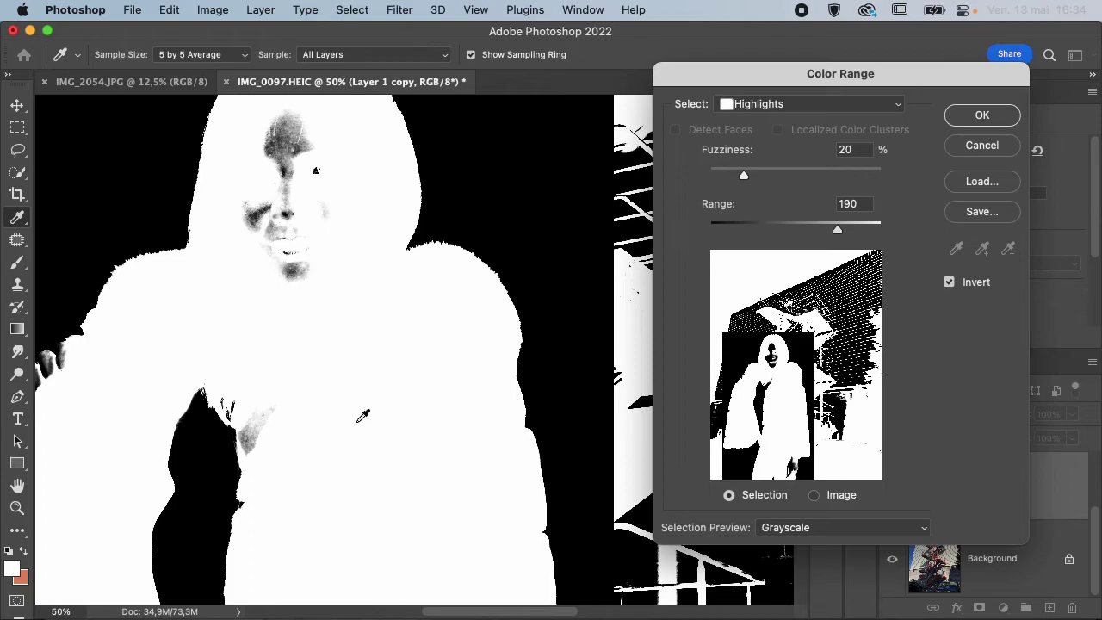
pyautogui.scroll(-2, 338, 433)
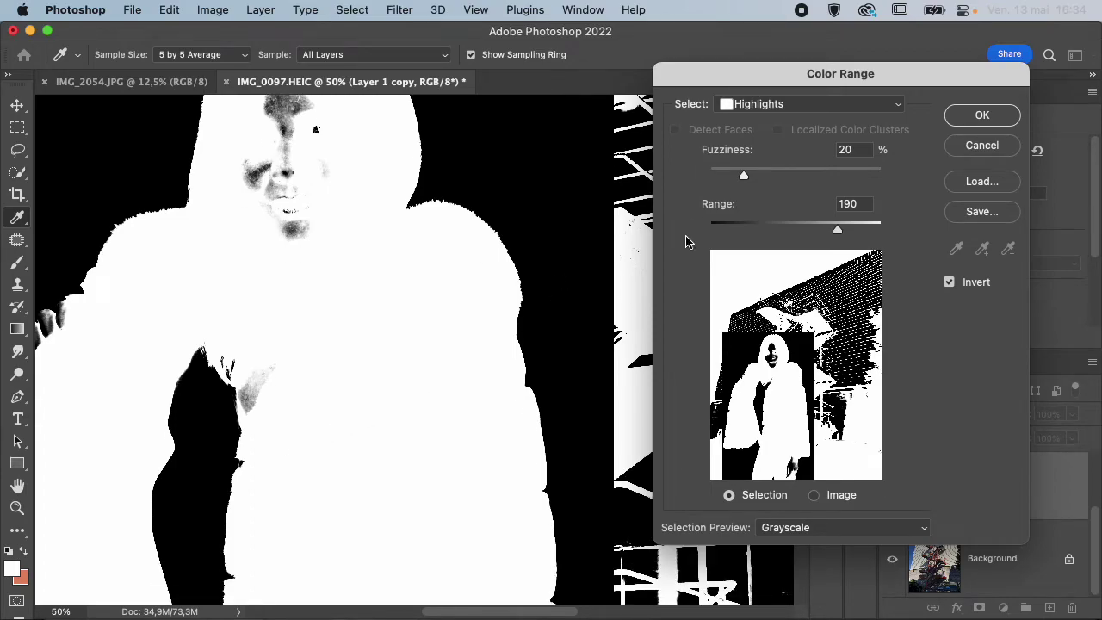
# - Set Color Range back to Sampled Colors with Localized Color Clusters enabled, and sample the dark fur coat
pyautogui.click(769, 104)
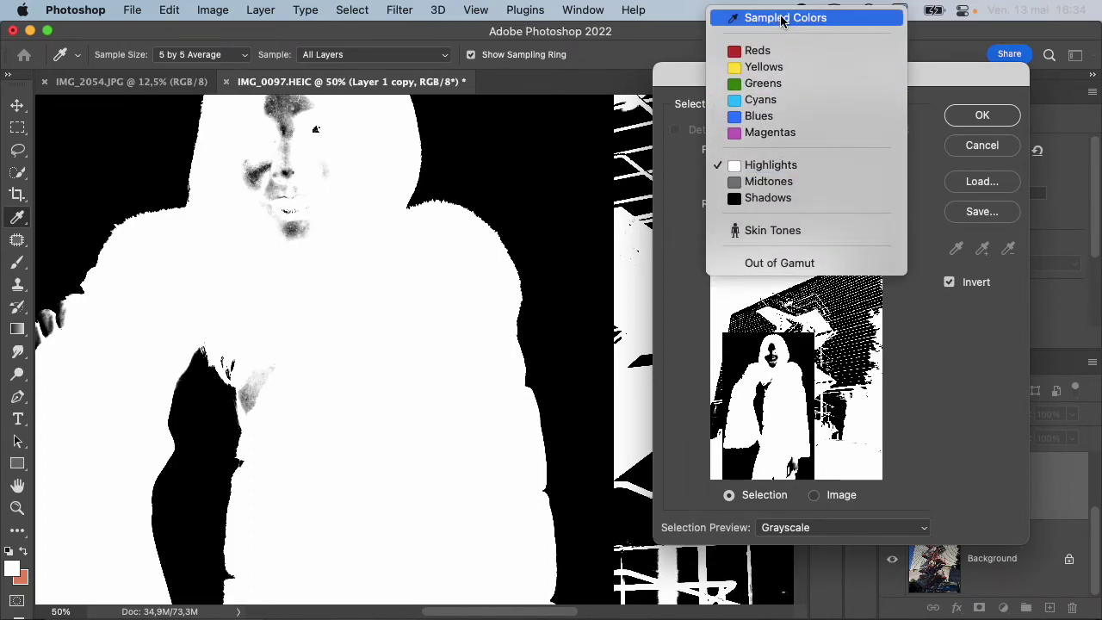
pyautogui.click(782, 18)
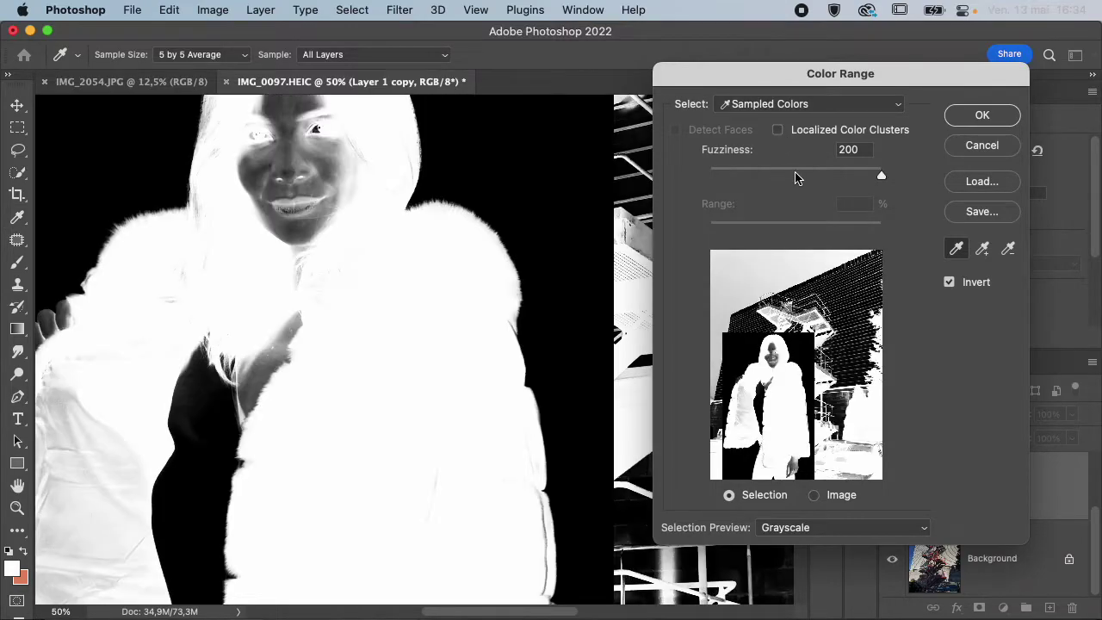
pyautogui.click(778, 130)
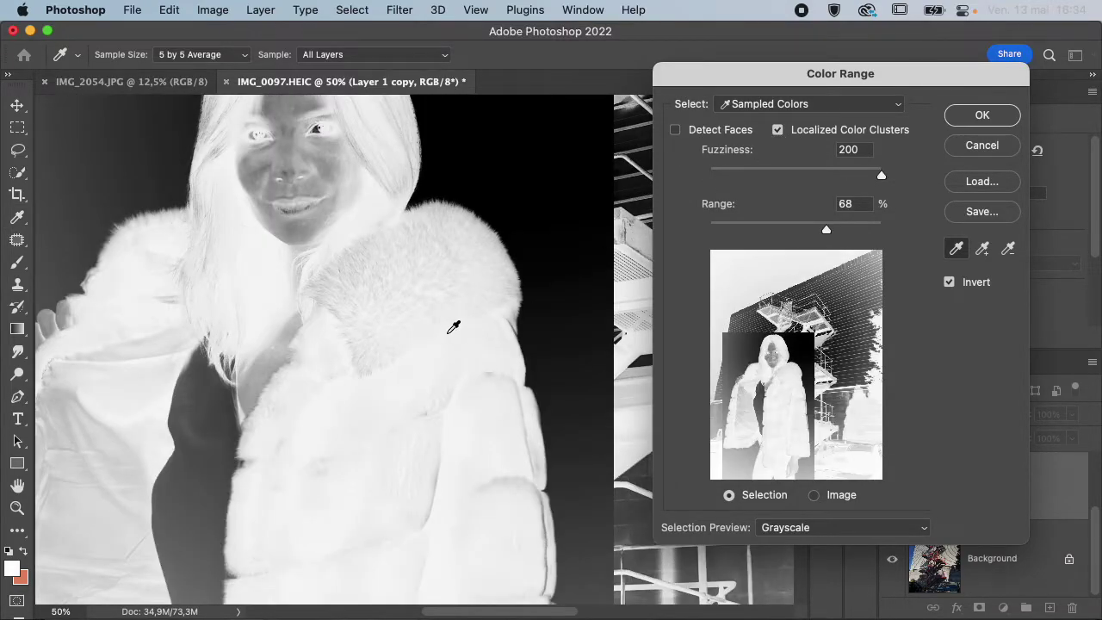
pyautogui.click(416, 314)
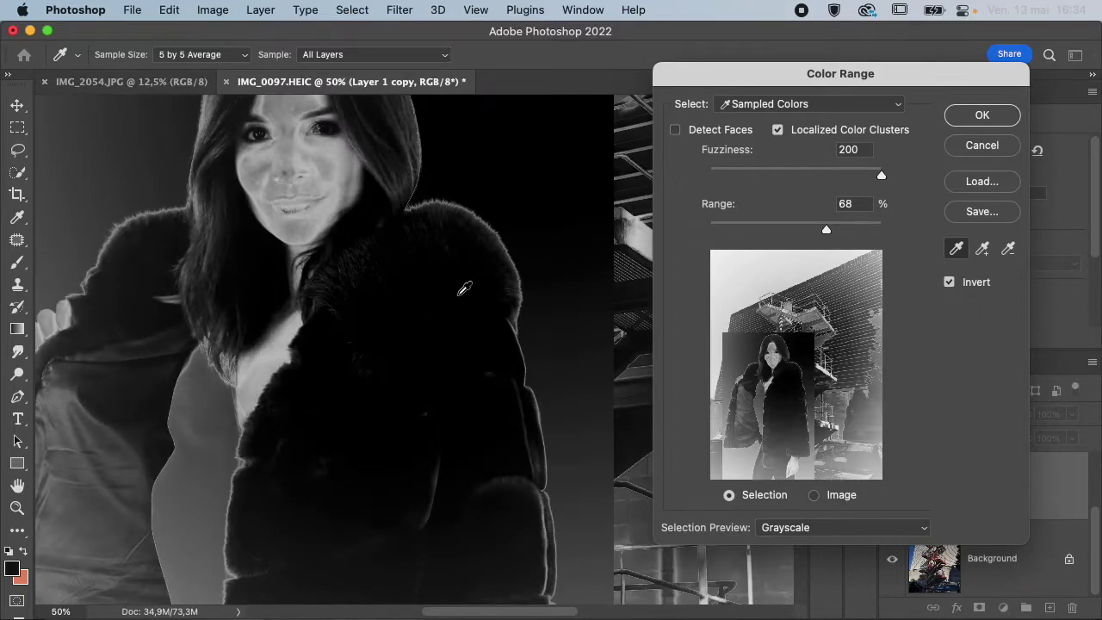
# - Sample the fur coat, white top and face tones in turn, and set Fuzziness to 103 and Range to 29%
pyautogui.click(422, 321)
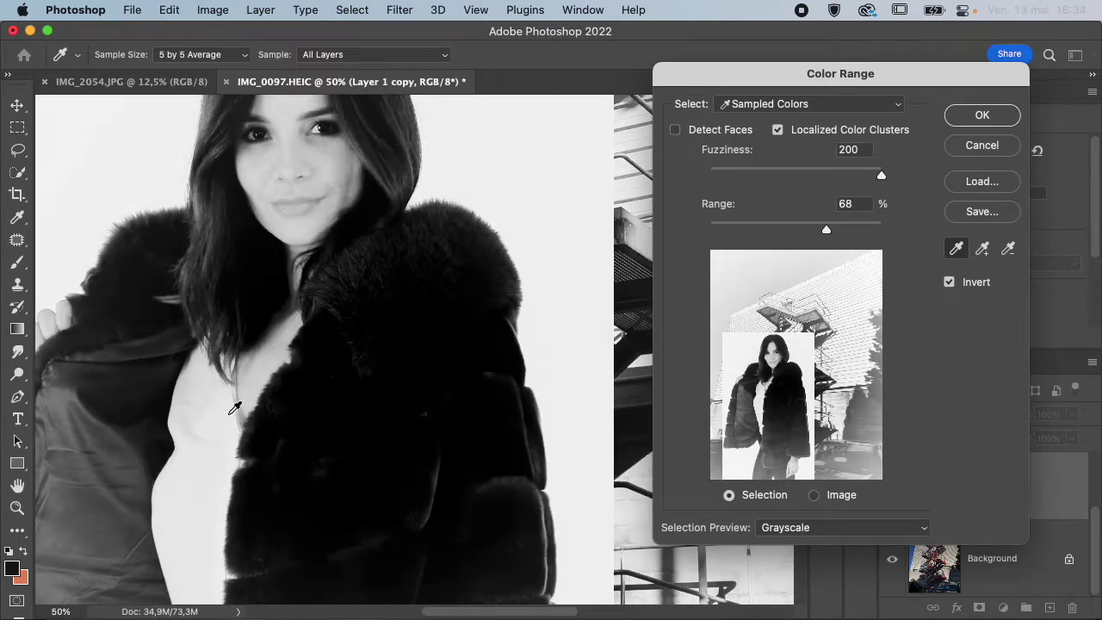
pyautogui.click(231, 415)
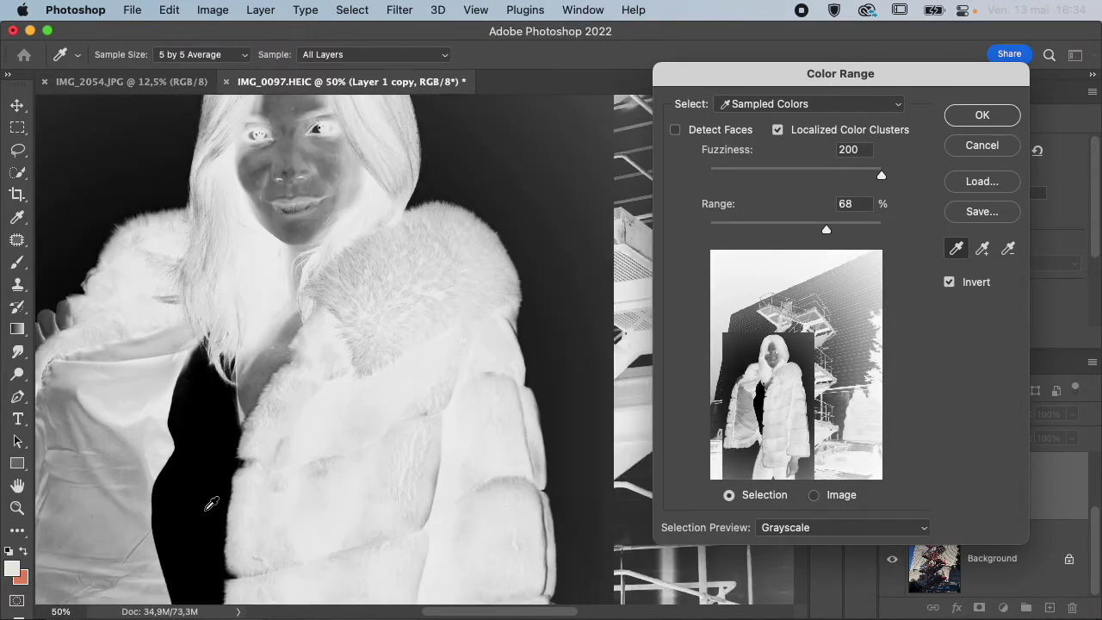
pyautogui.scroll(3, 476, 468)
pyautogui.click(356, 325)
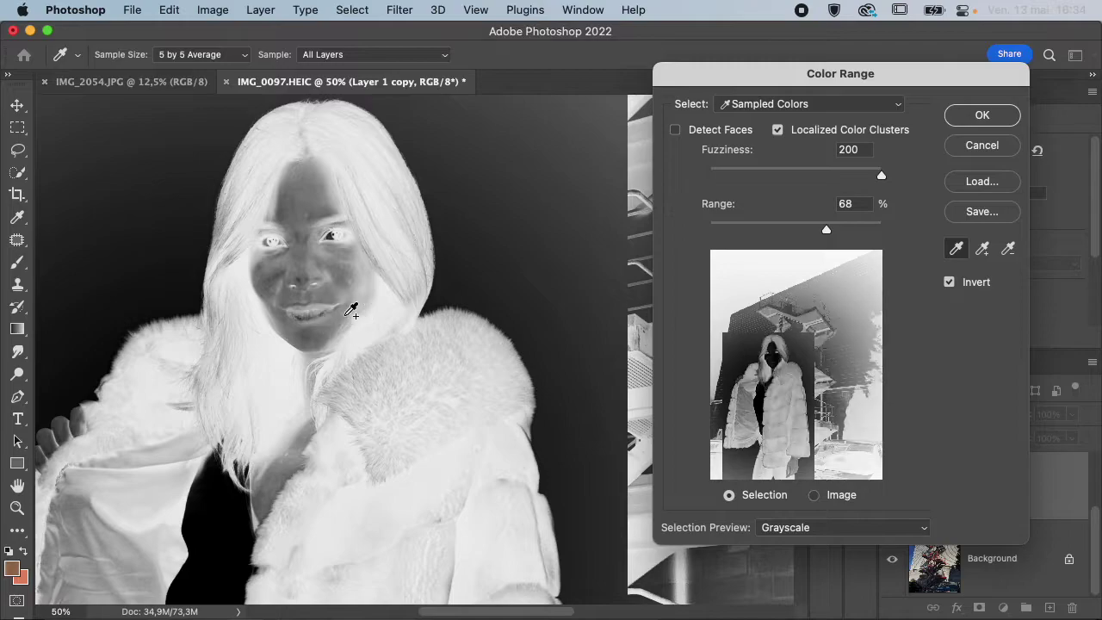
pyautogui.keyDown('shift'); pyautogui.click(335, 276); pyautogui.keyUp('shift')
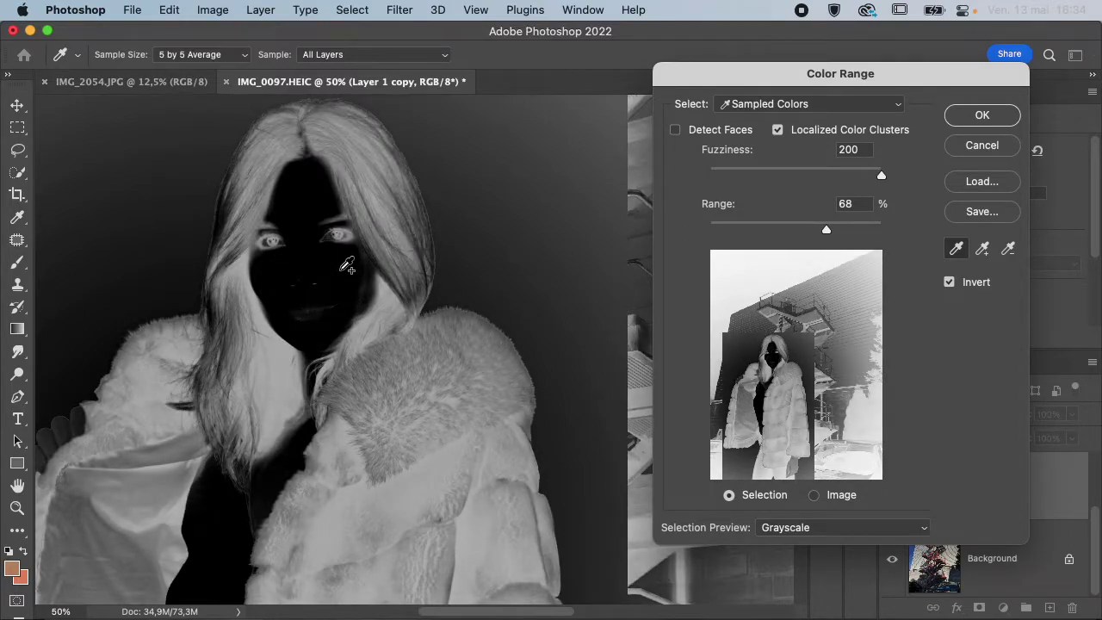
pyautogui.click(800, 174)
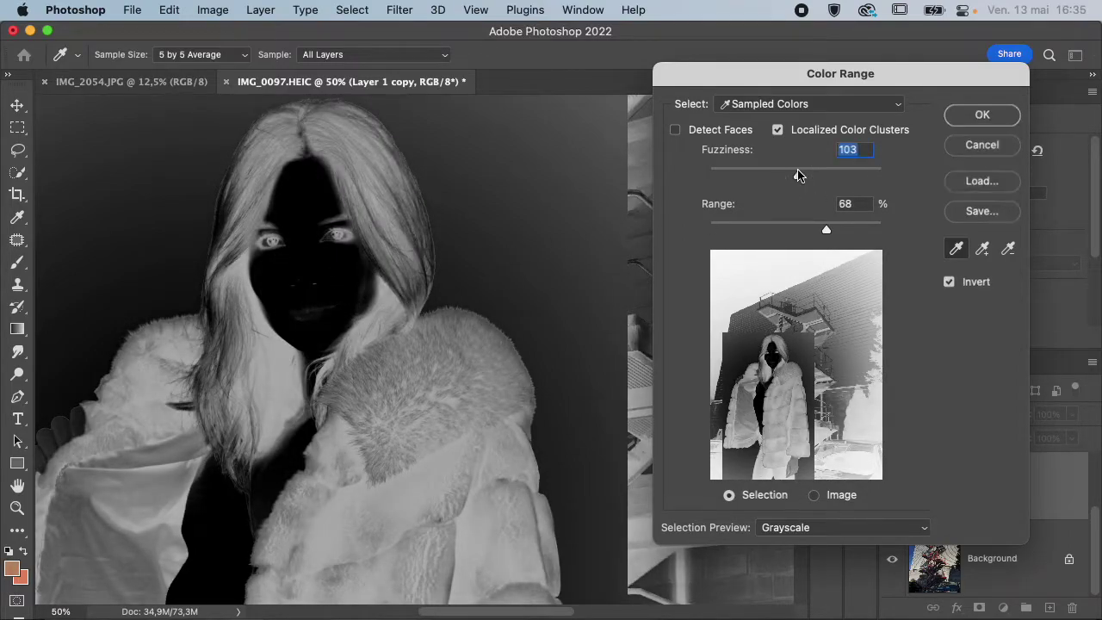
pyautogui.click(759, 227)
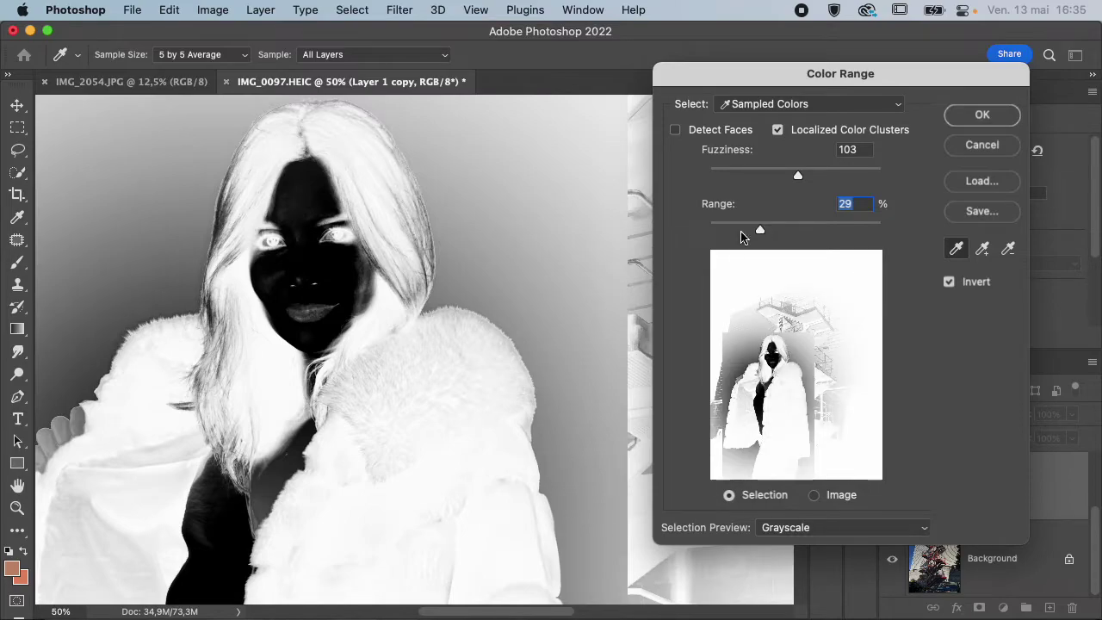
# - Resample the white backdrop beside the woman and turn off Invert for the Color Range selection
pyautogui.click(566, 248)
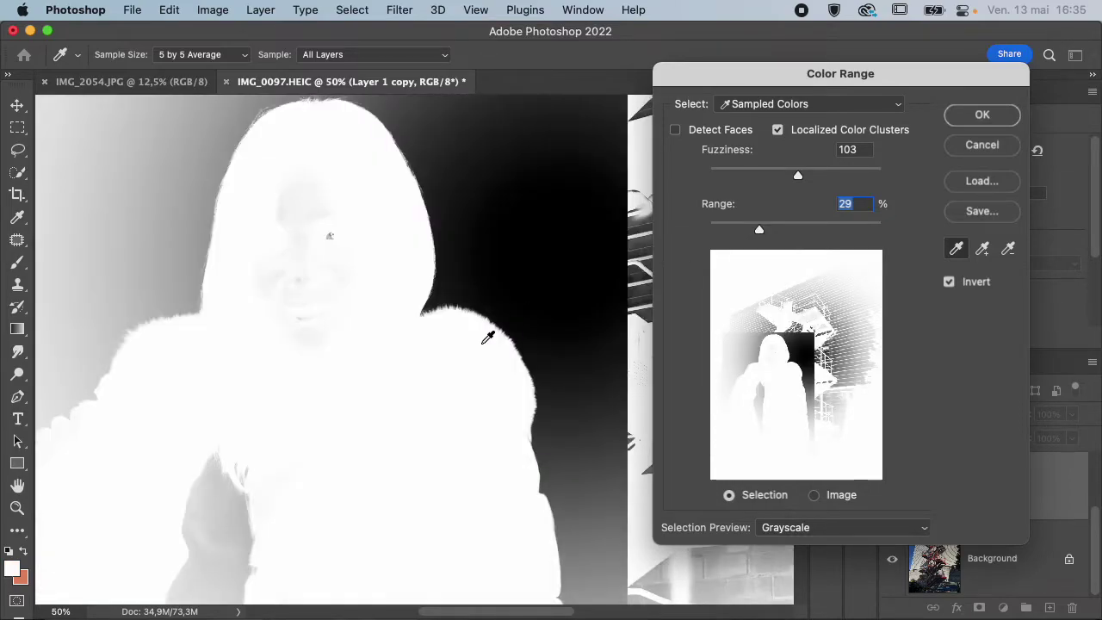
pyautogui.press('super+minus')
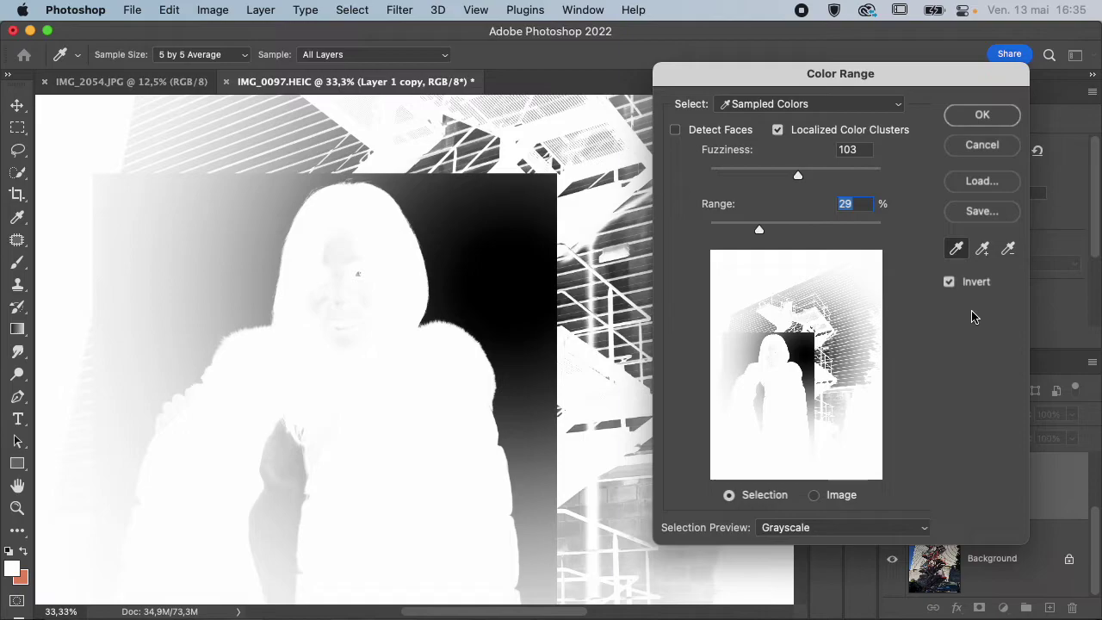
pyautogui.click(949, 282)
pyautogui.scroll(-2, 460, 273)
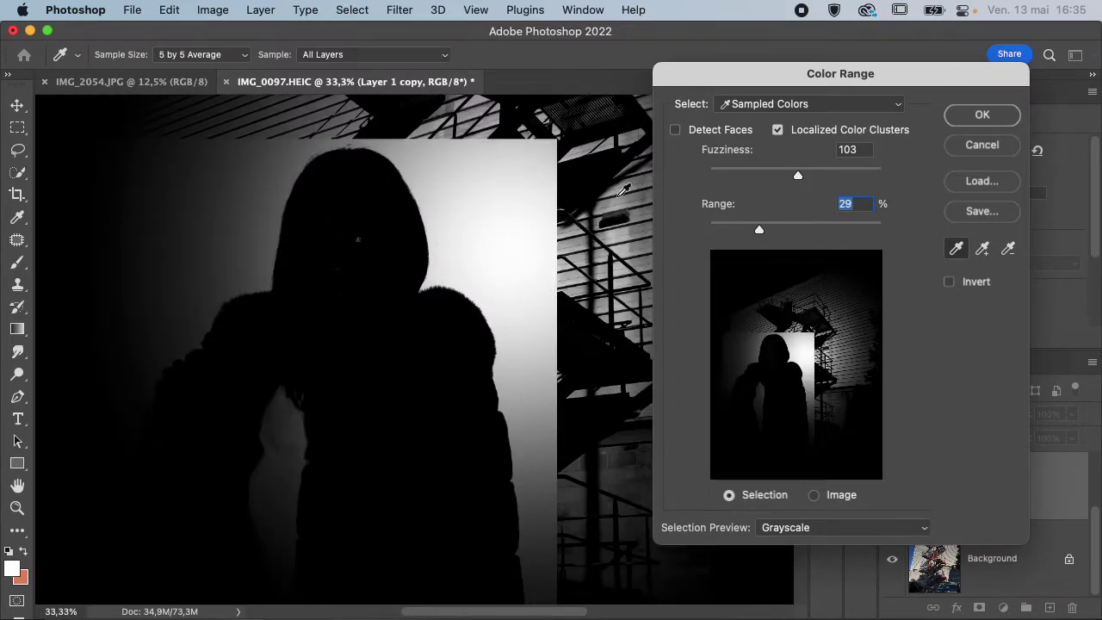
pyautogui.click(519, 188)
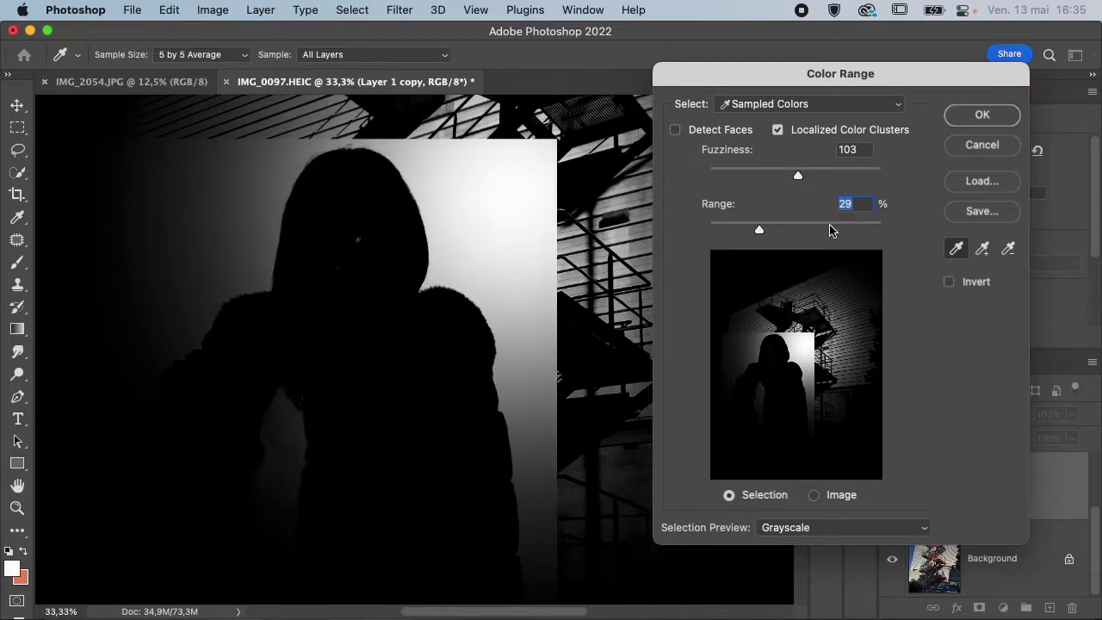
# - Set the Color Range Fuzziness to 83 and Range to 100%
pyautogui.click(849, 173)
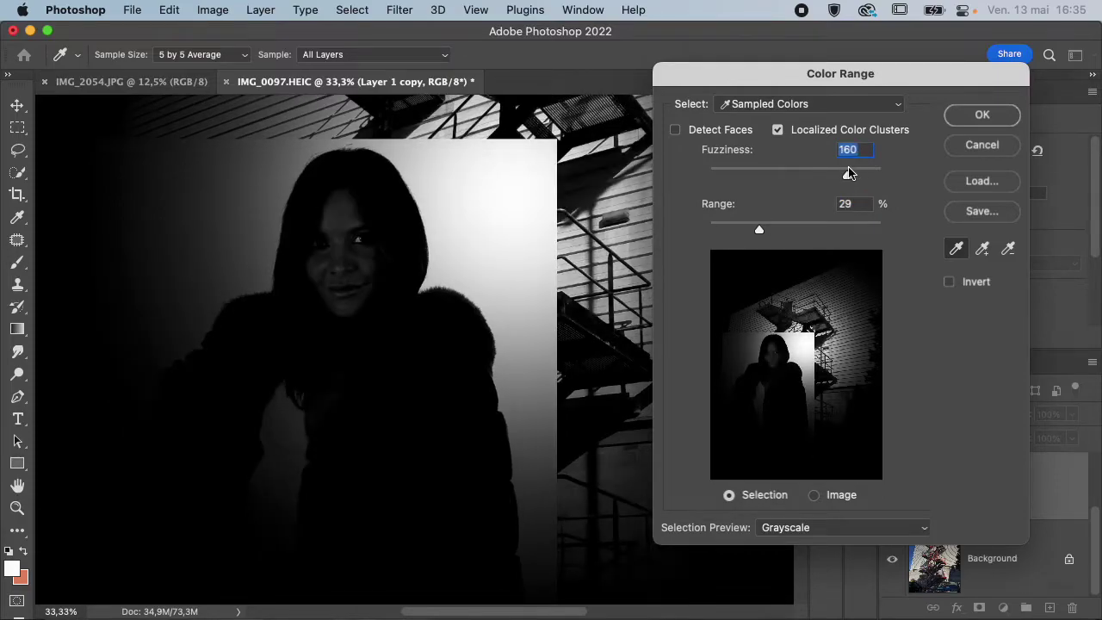
pyautogui.click(832, 229)
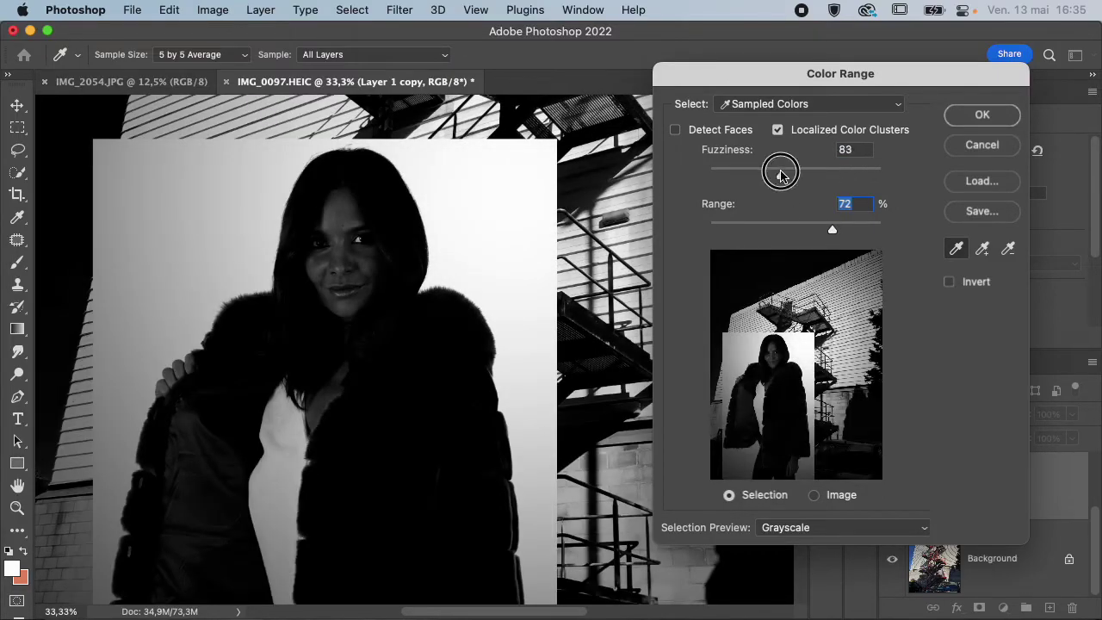
pyautogui.click(781, 175)
pyautogui.click(853, 229)
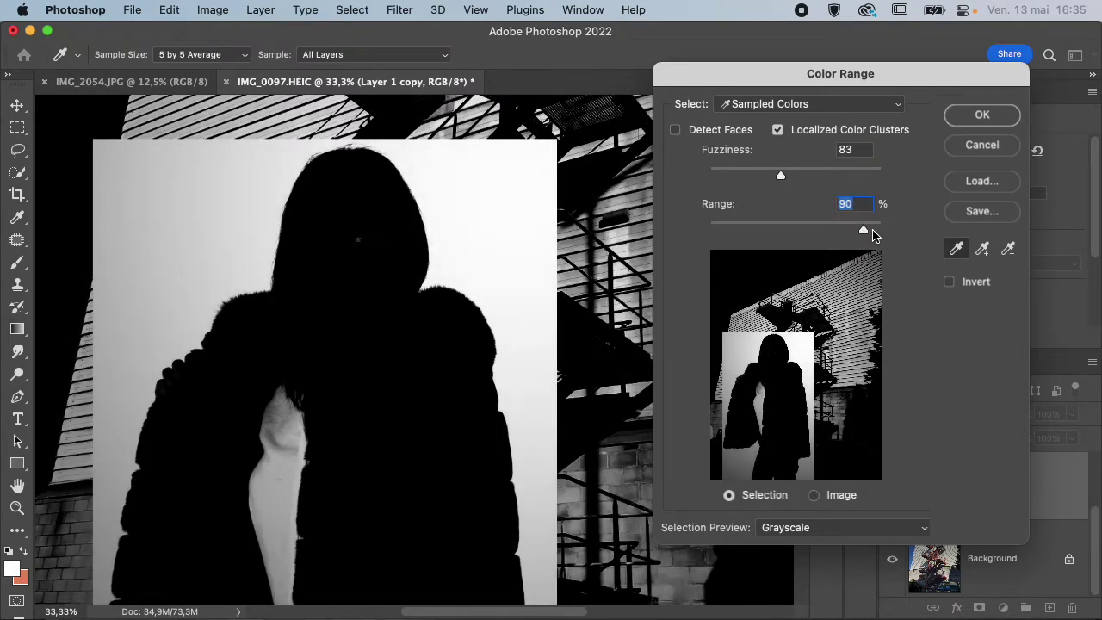
pyautogui.click(880, 230)
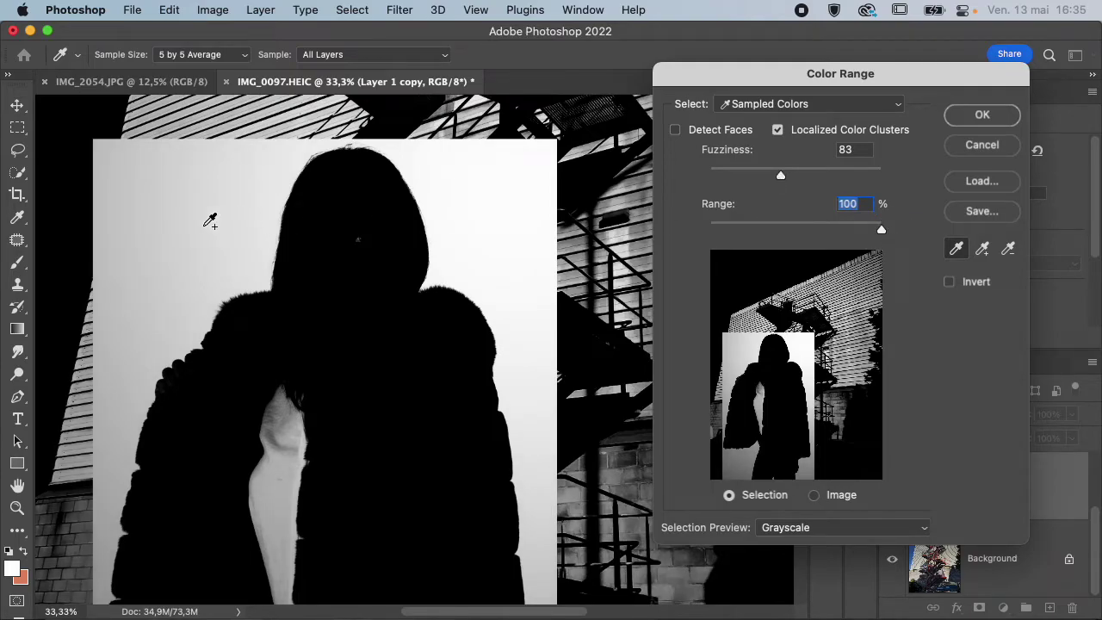
# - Add the darker lower backdrop beside the woman's legs to the sampled colors
pyautogui.scroll(-10, 239, 222)
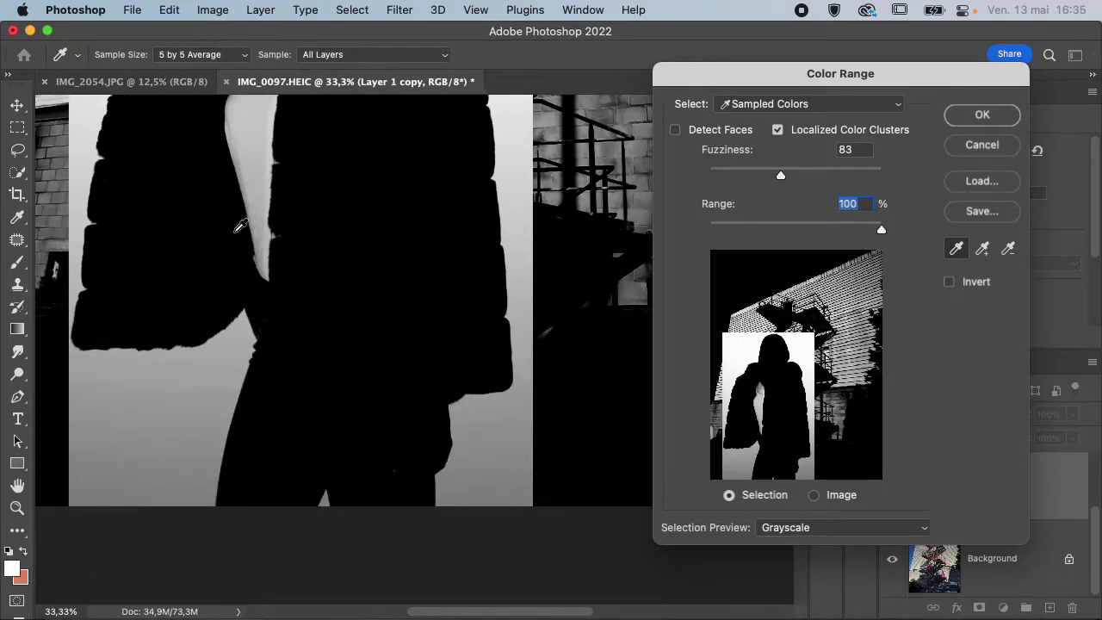
pyautogui.scroll(-4, 238, 225)
pyautogui.keyDown('shift'); pyautogui.click(156, 354); pyautogui.keyUp('shift')
pyautogui.scroll(10, 475, 347)
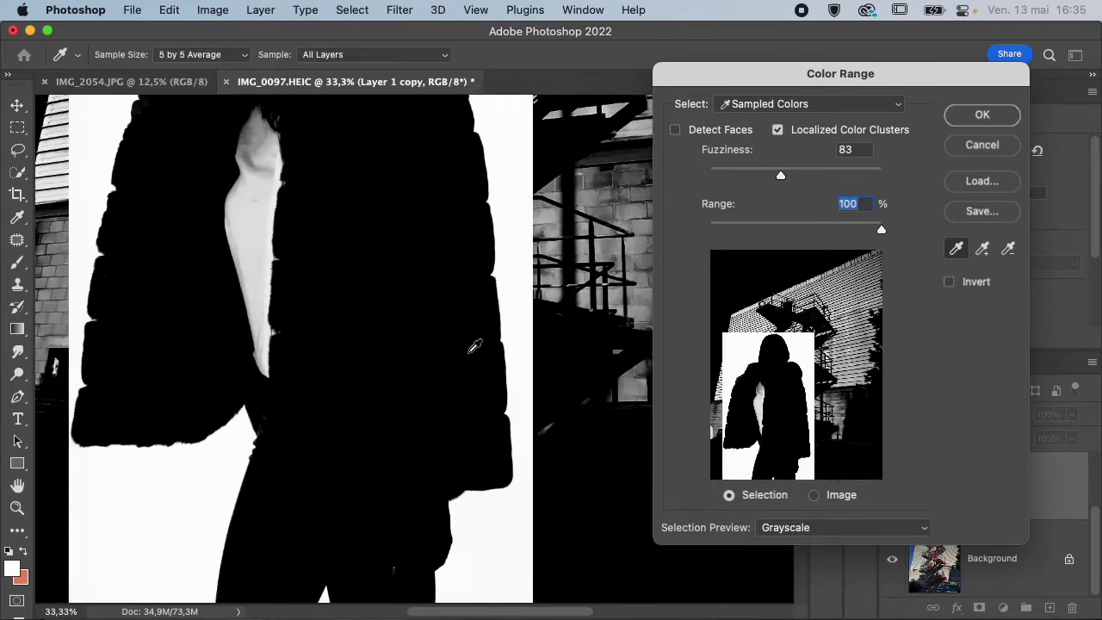
pyautogui.scroll(-1, 280, 400)
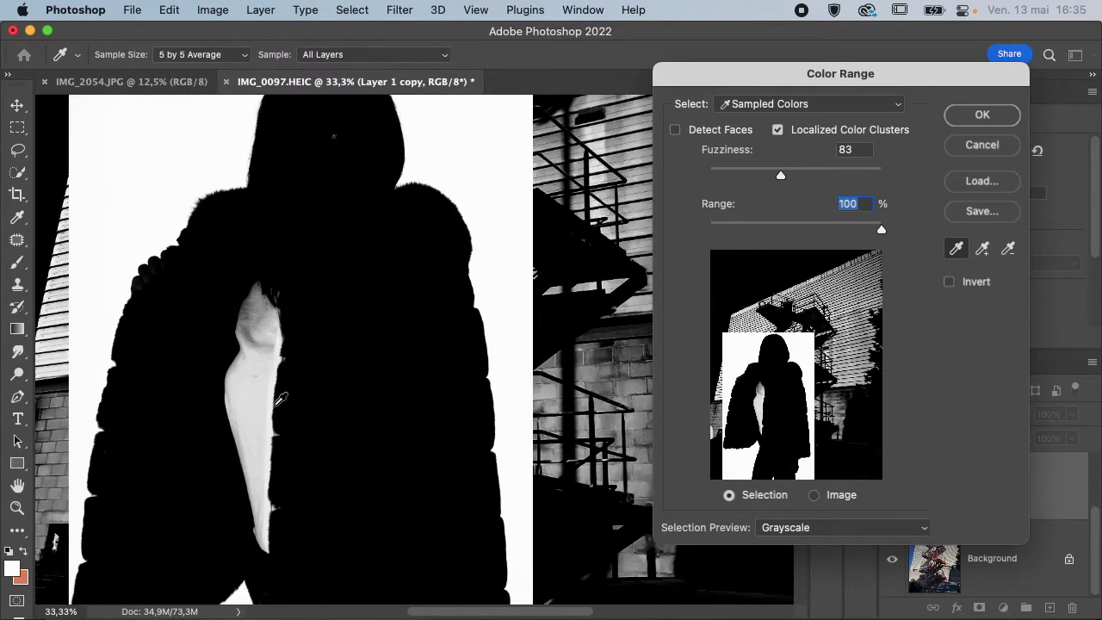
# - Try to subtract the woman's white top from the sampled colors, undoing each attempt
pyautogui.keyDown('alt'); pyautogui.click(264, 389); pyautogui.keyUp('alt')
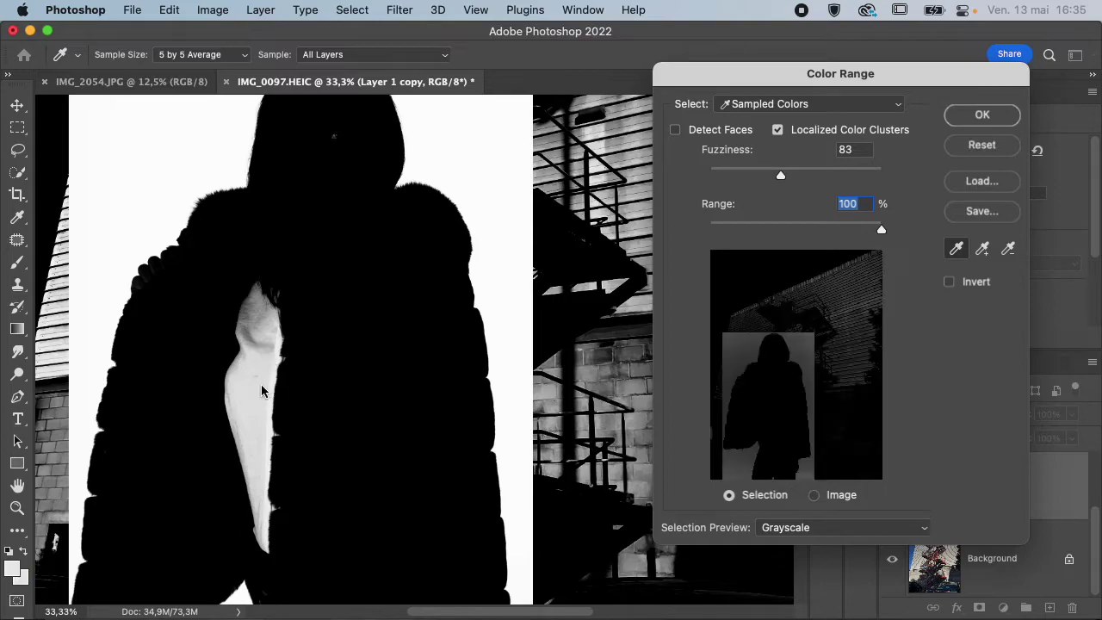
pyautogui.press('super+z')
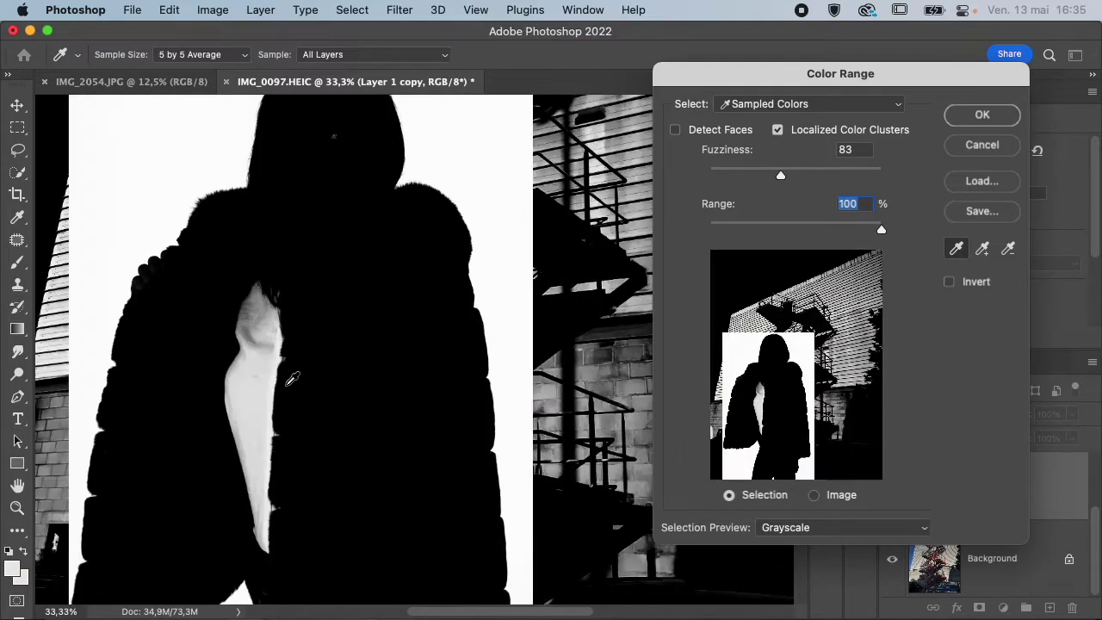
pyautogui.keyDown('alt'); pyautogui.click(263, 387); pyautogui.keyUp('alt')
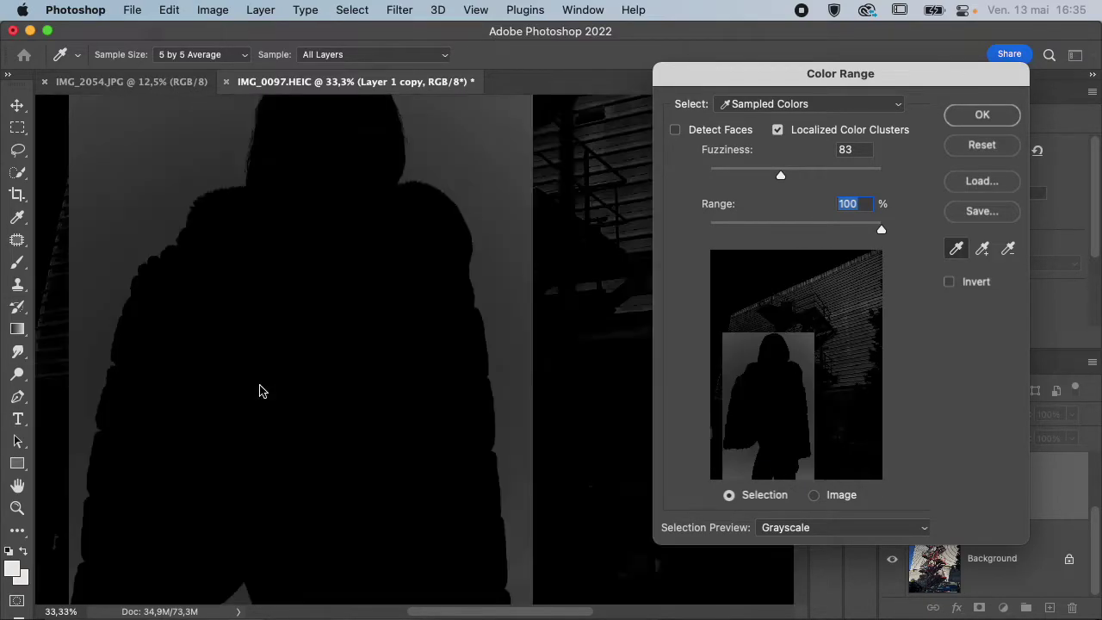
pyautogui.press('super+z')
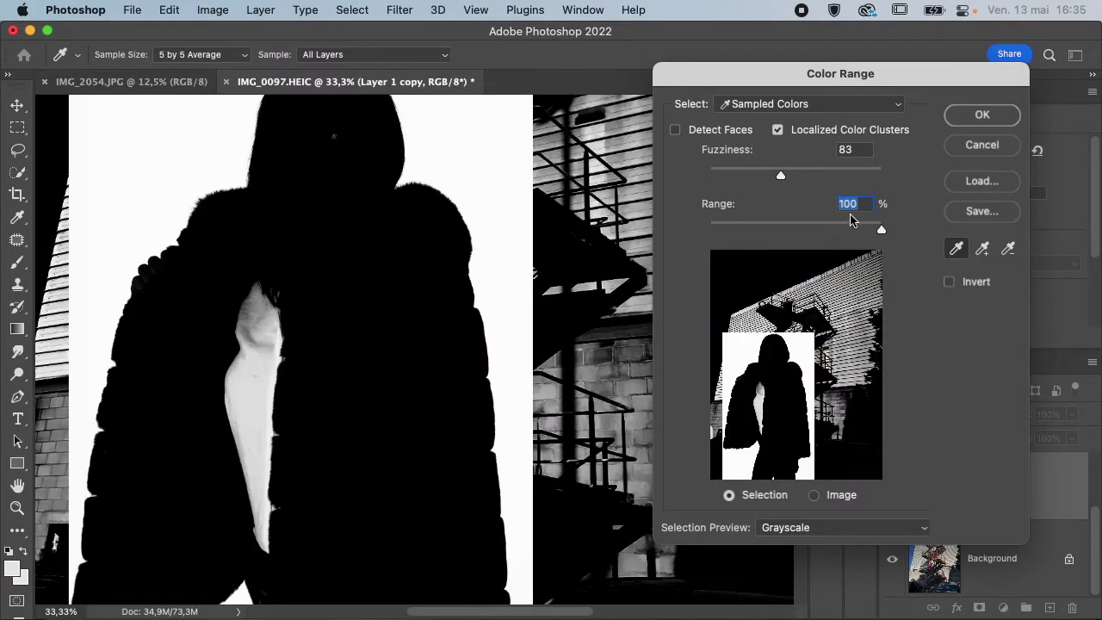
# - Check the preview along the coat and white top, and apply the Color Range selection with Range at 100%
pyautogui.click(840, 229)
pyautogui.moveTo(841, 229); pyautogui.dragTo(858, 247)
pyautogui.scroll(3, 484, 369)
pyautogui.scroll(-8, 484, 369)
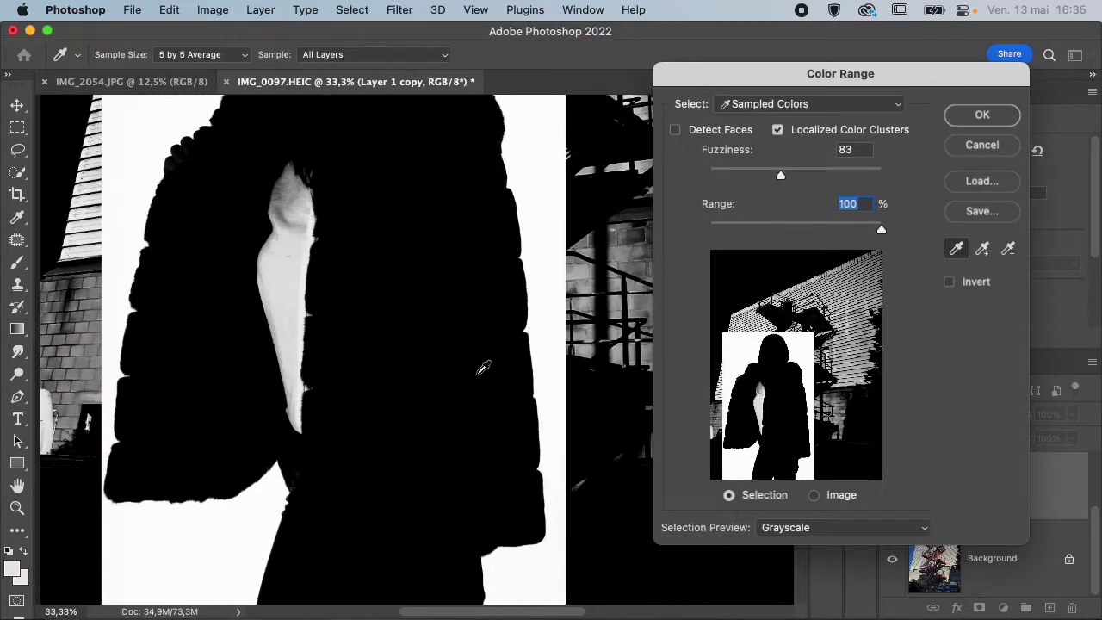
pyautogui.hscroll(2, 484, 369)
pyautogui.scroll(1, 483, 368)
pyautogui.hscroll(-1, 484, 369)
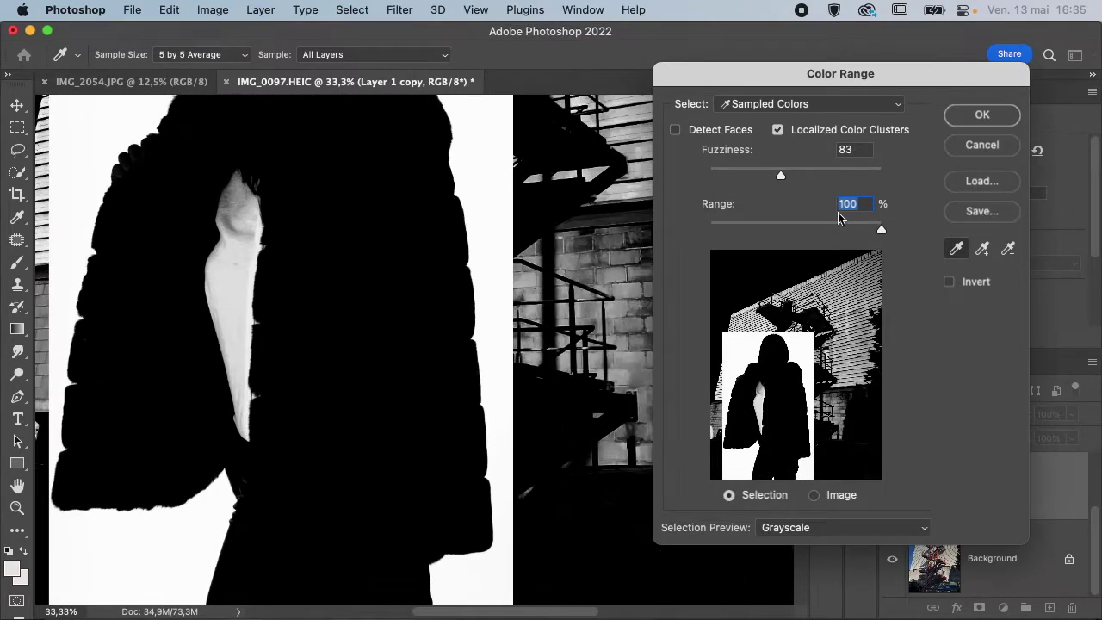
pyautogui.click(979, 117)
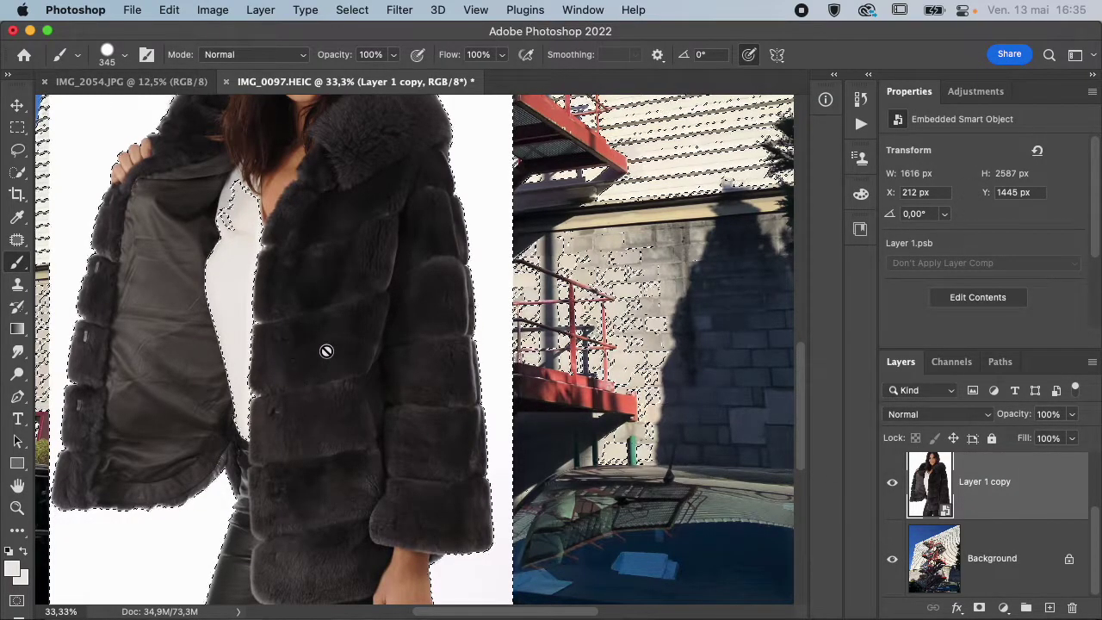
# - Inspect the selection around the woman and building, try copying the selected area to a new layer, and undo the copy
pyautogui.scroll(5, 327, 351)
pyautogui.scroll(2, 326, 351)
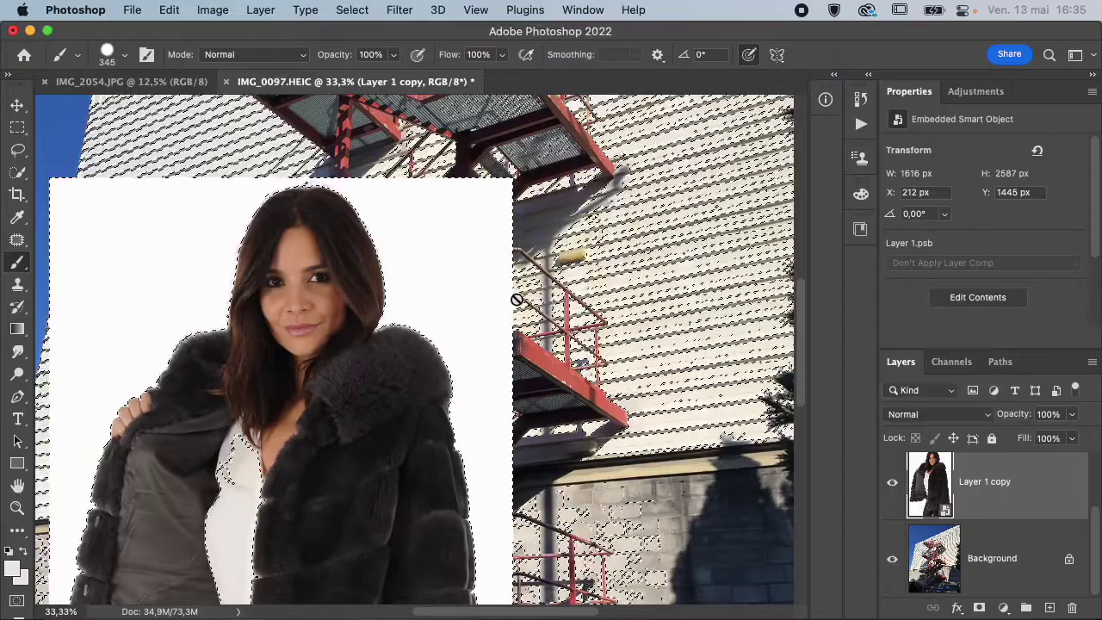
pyautogui.scroll(4, 286, 338)
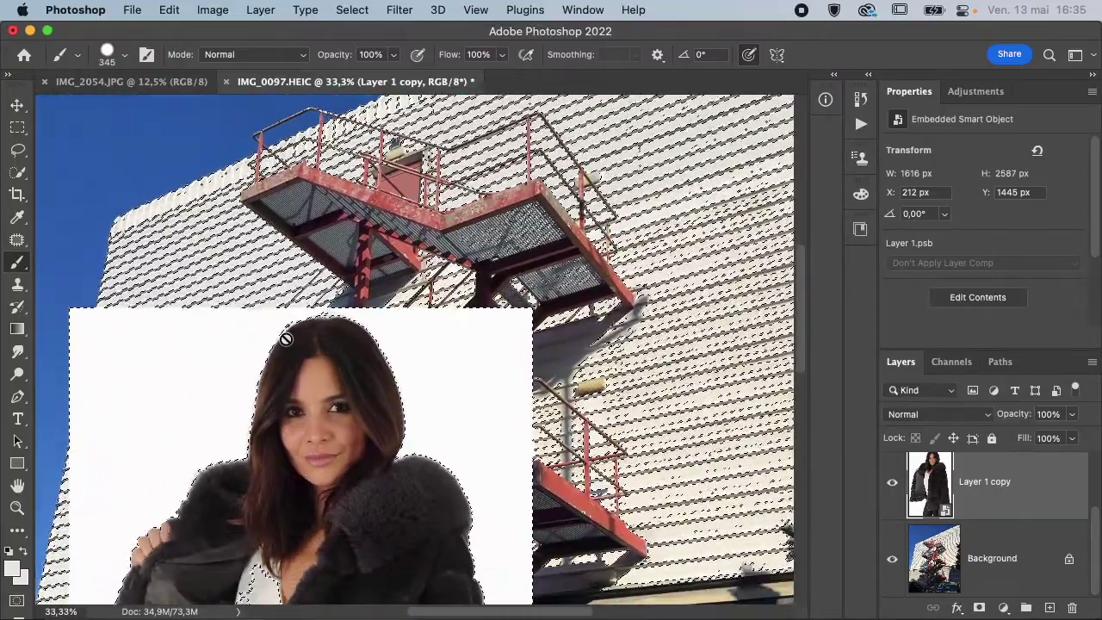
pyautogui.scroll(3, 517, 271)
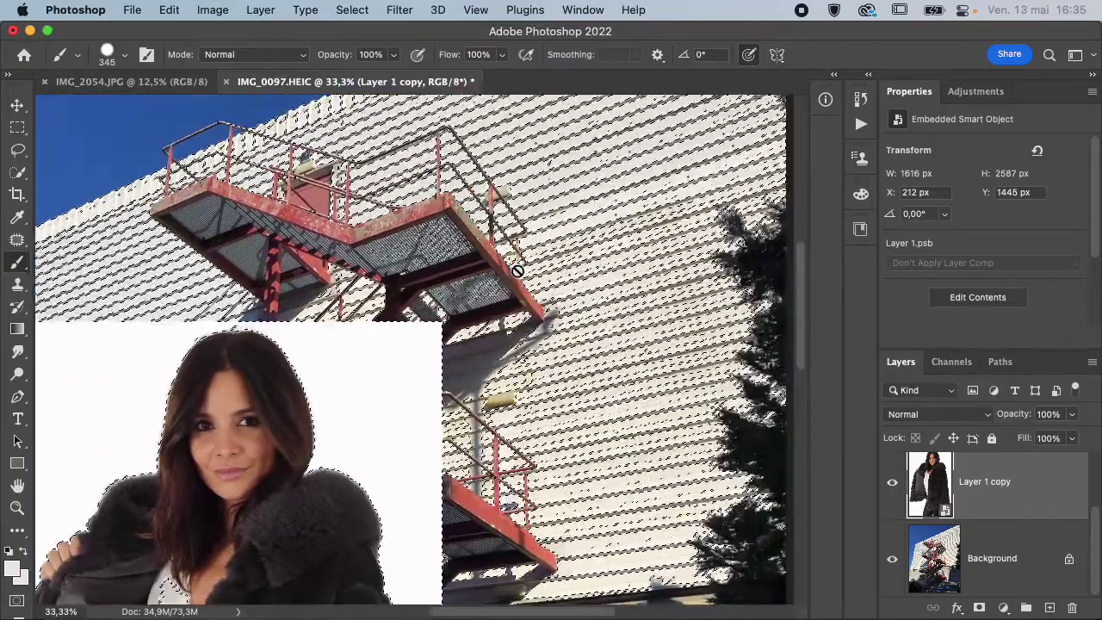
pyautogui.scroll(-5, 517, 271)
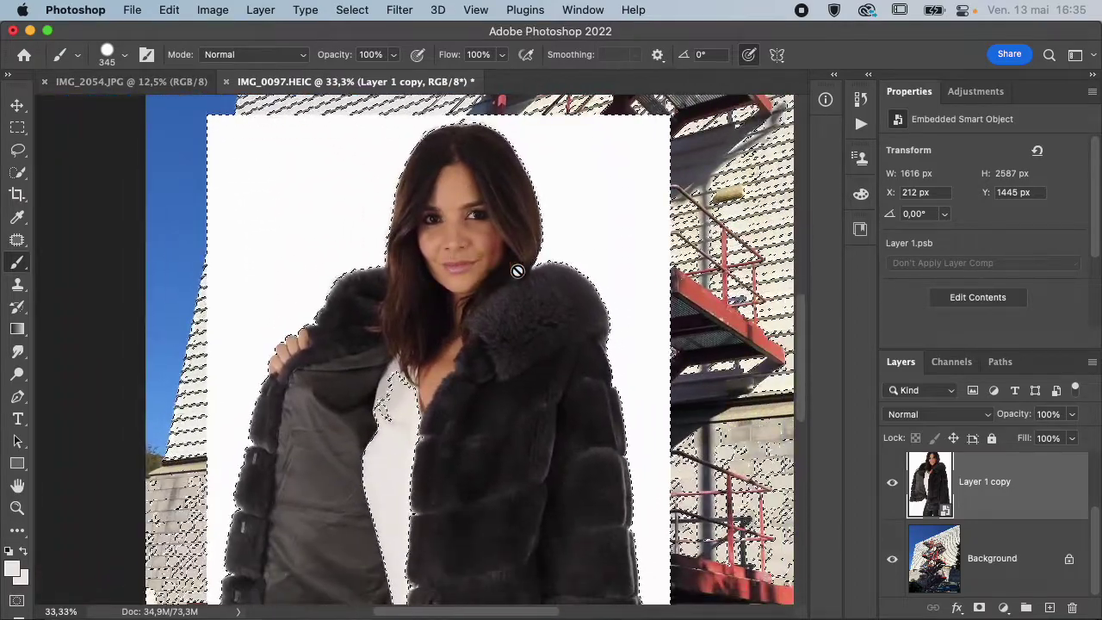
pyautogui.press('super+j')
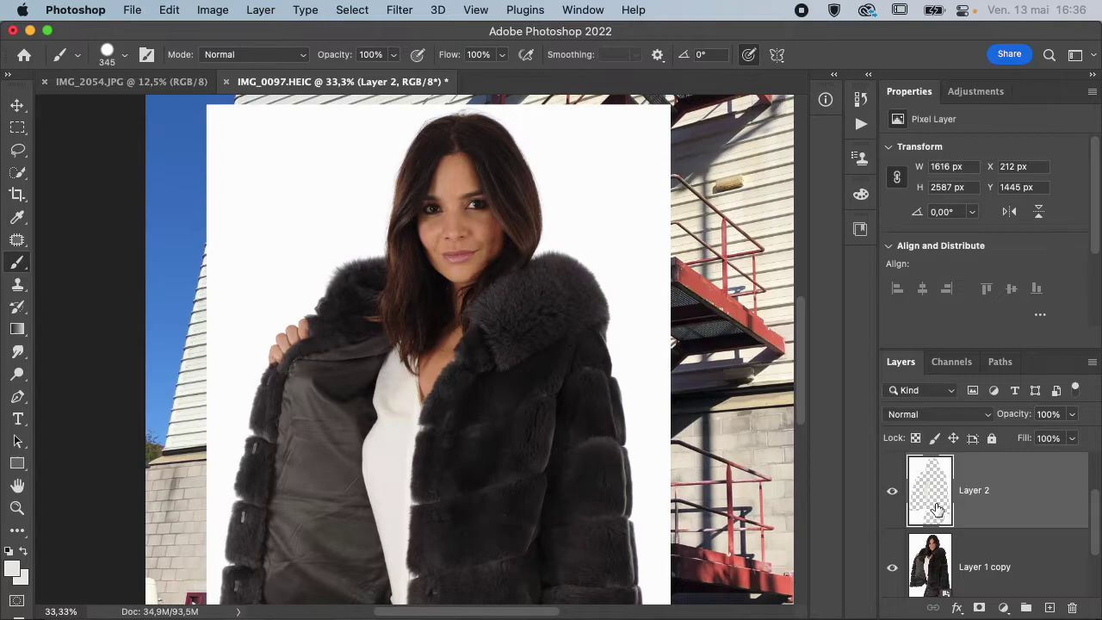
pyautogui.press('super+z')
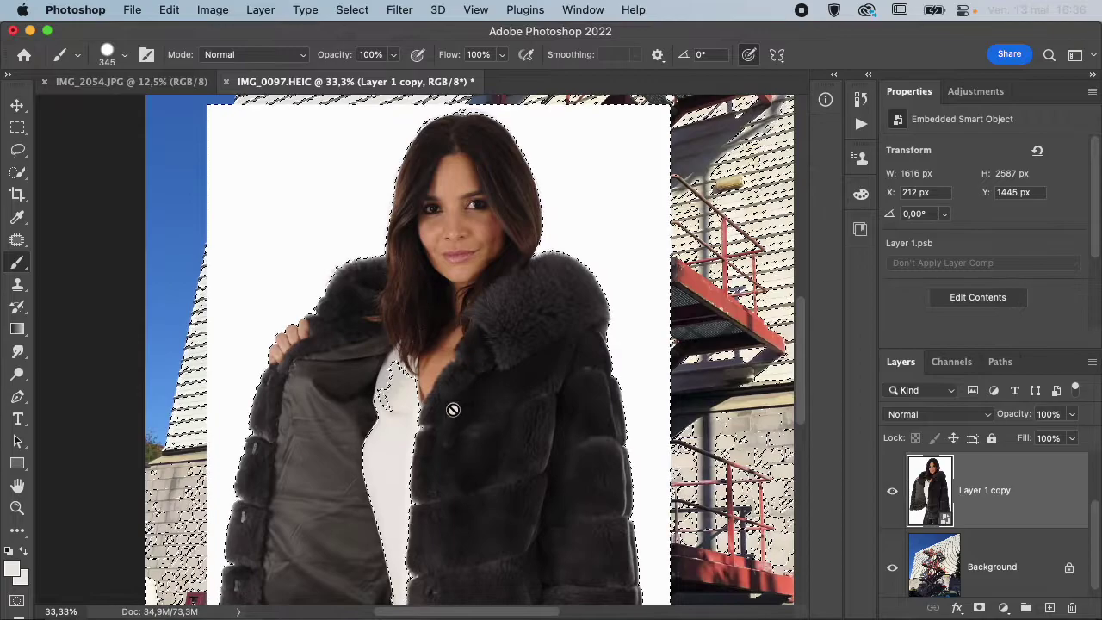
# - Invert the backdrop selection and add it as a layer mask on Layer 1 copy
pyautogui.scroll(-3, 492, 332)
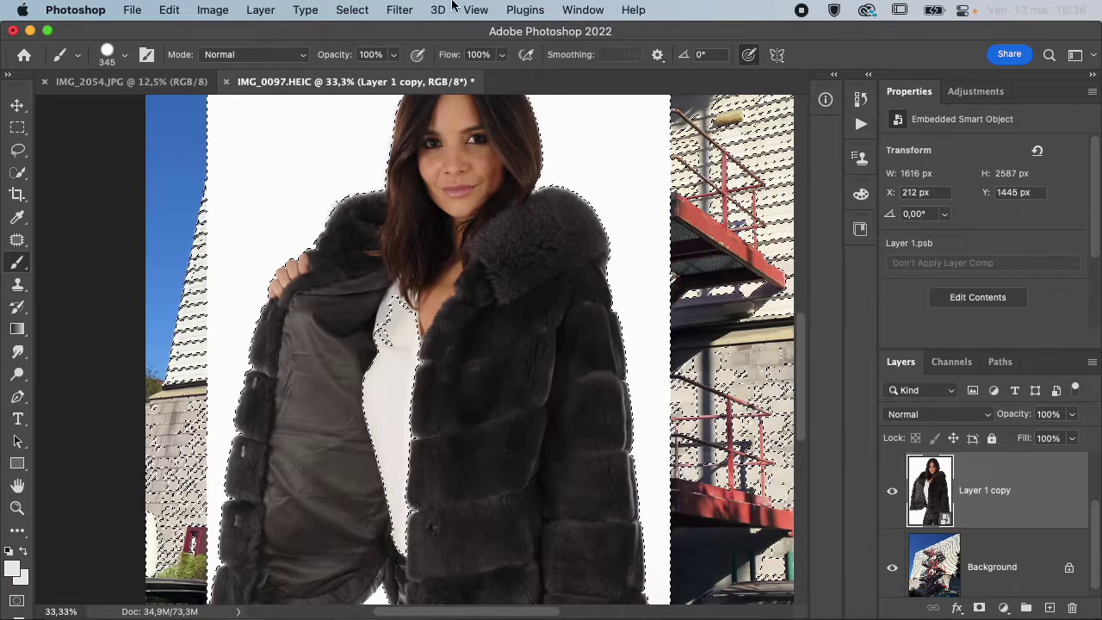
pyautogui.click(352, 9)
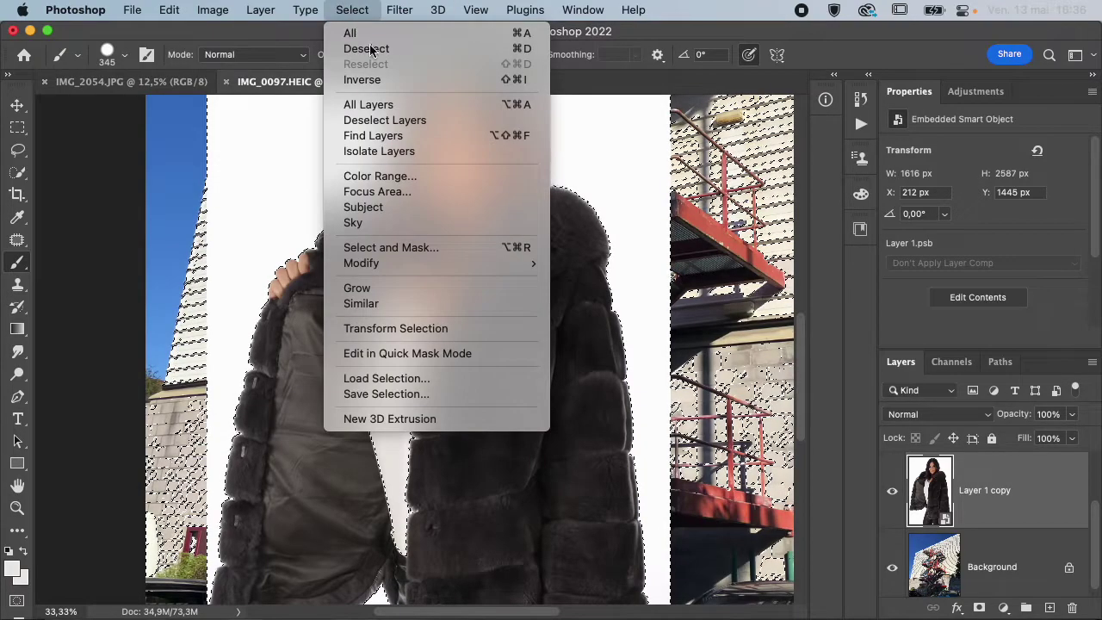
pyautogui.click(417, 84)
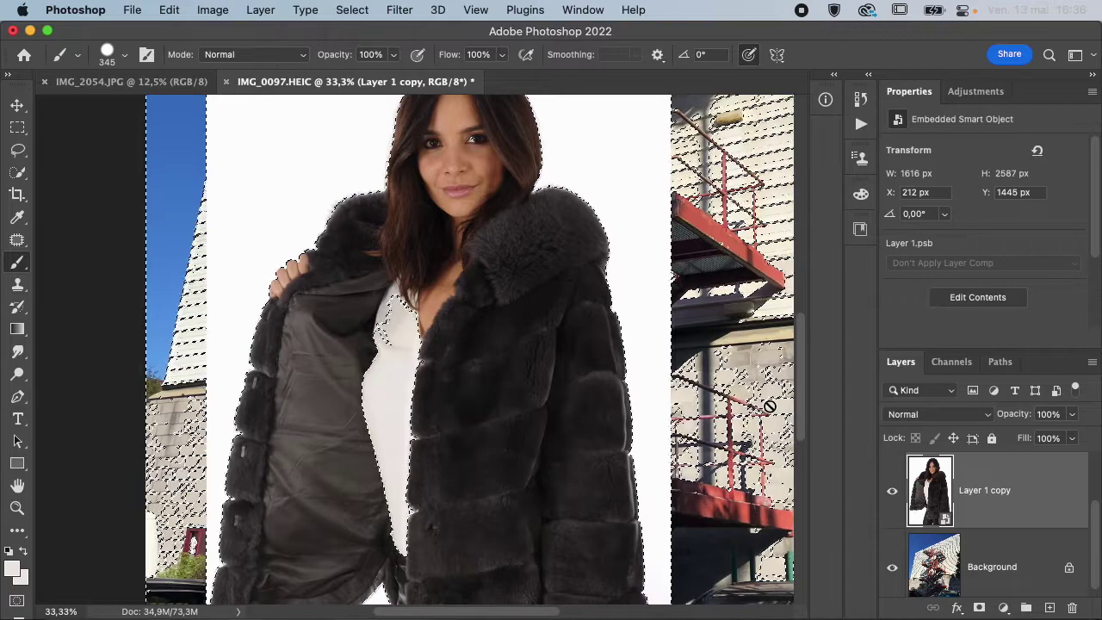
pyautogui.click(980, 608)
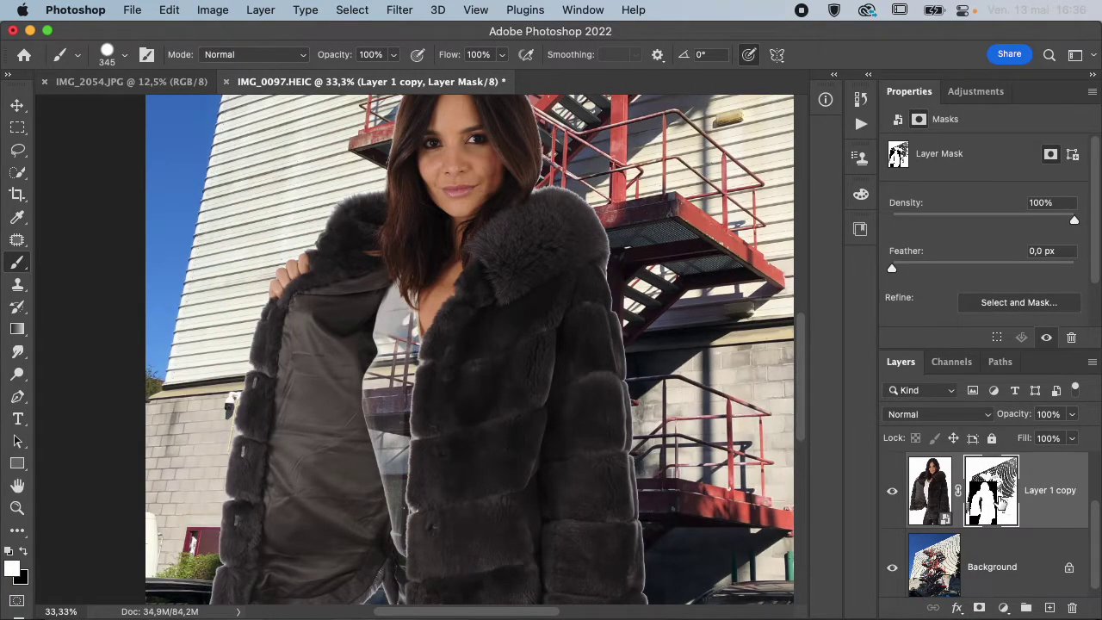
# - Load the outline of Layer 1 copy as a selection and invert it to cover the area outside that layer
pyautogui.keyDown('super'); pyautogui.click(933, 502); pyautogui.keyUp('super')
pyautogui.scroll(3, 933, 503)
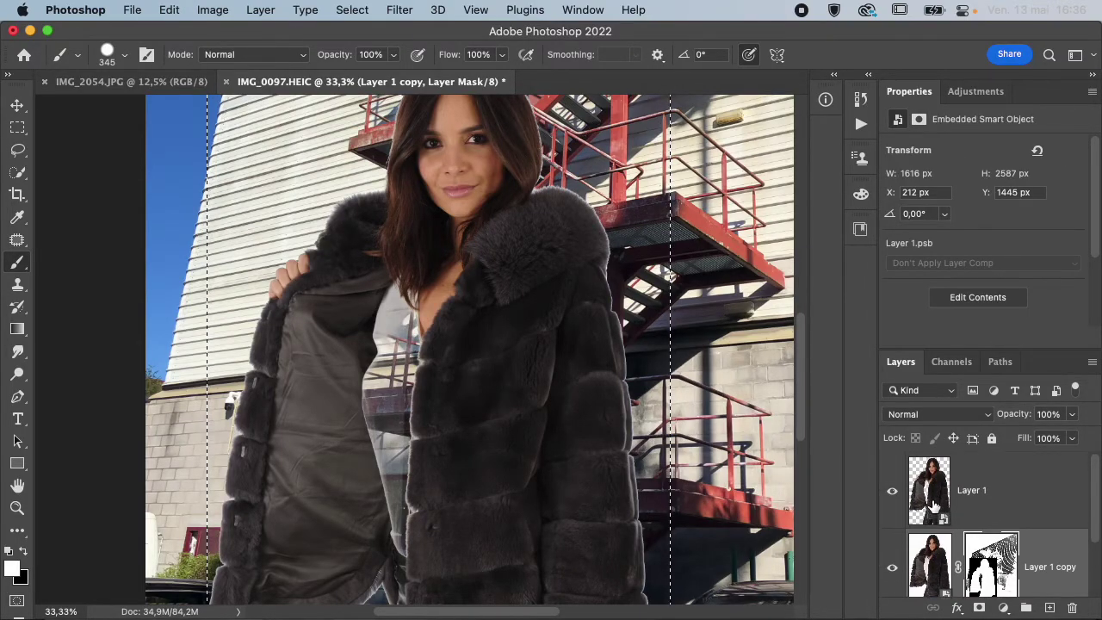
pyautogui.press('super+minus')
pyautogui.press('super+minus')
pyautogui.press('super+minus')
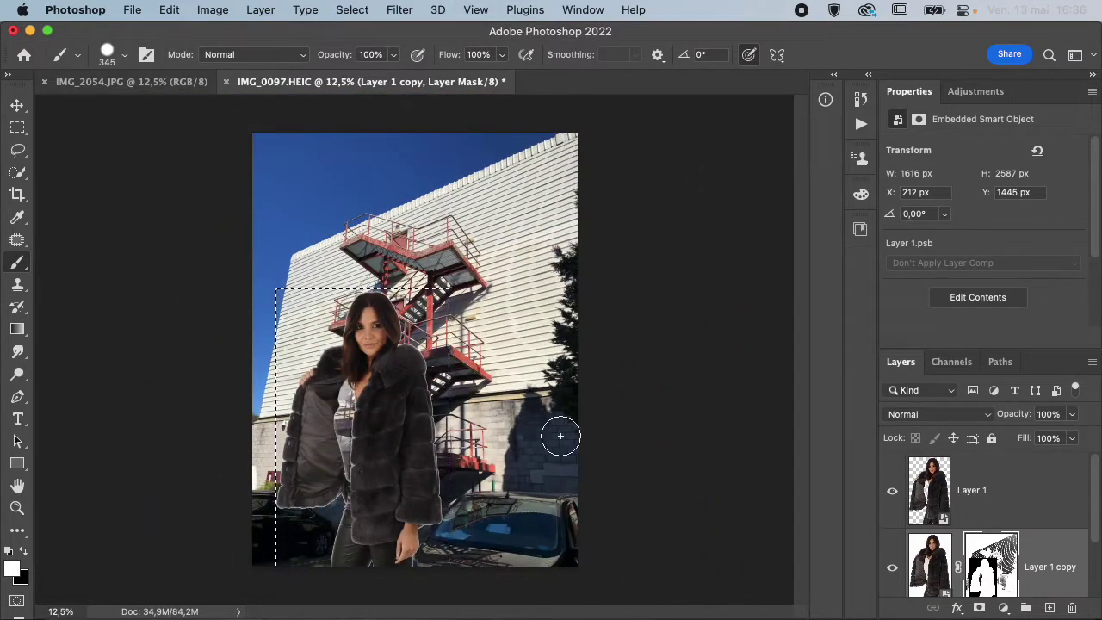
pyautogui.click(360, 14)
pyautogui.click(389, 80)
# - Fill the selected outer area of Layer 1 copy's mask with black at 100% opacity in Normal mode
pyautogui.hotkey('shift', 'BackSpace')
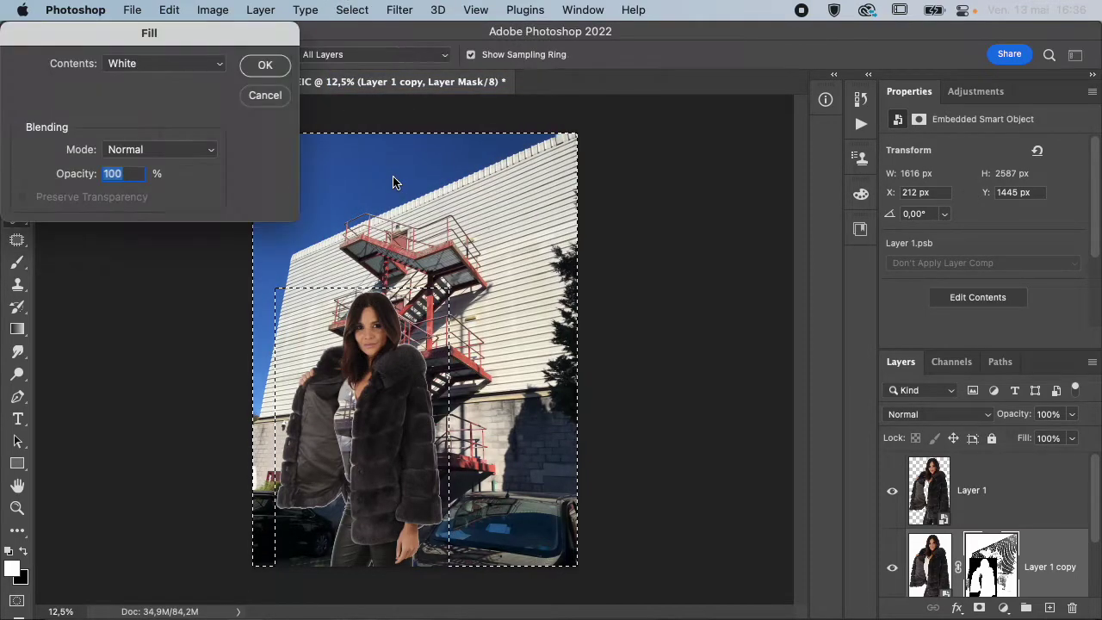
pyautogui.click(218, 66)
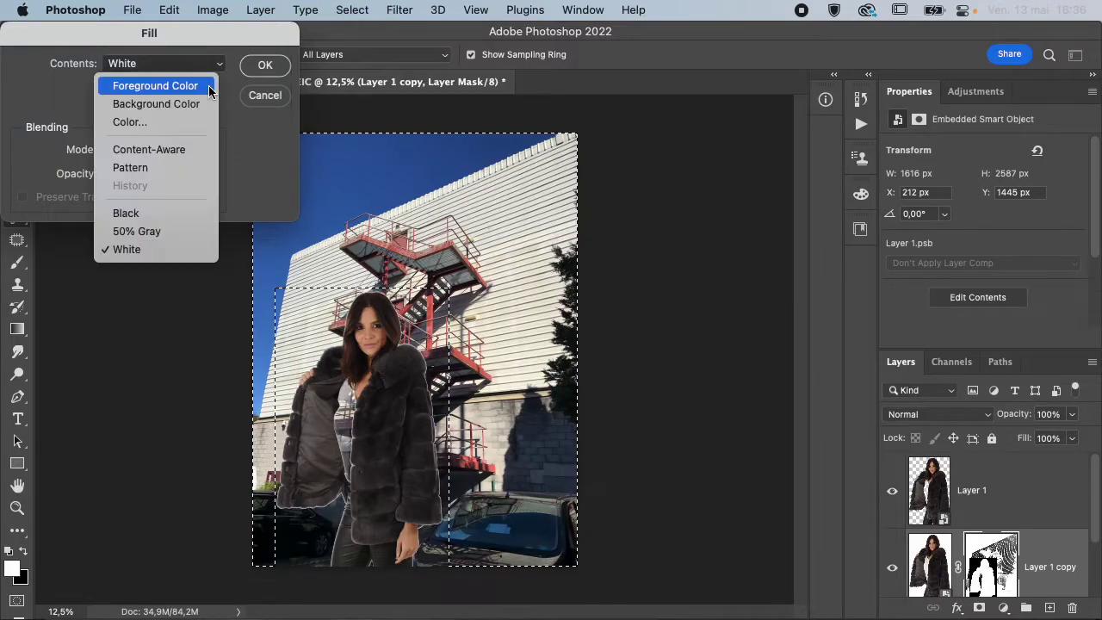
pyautogui.click(198, 213)
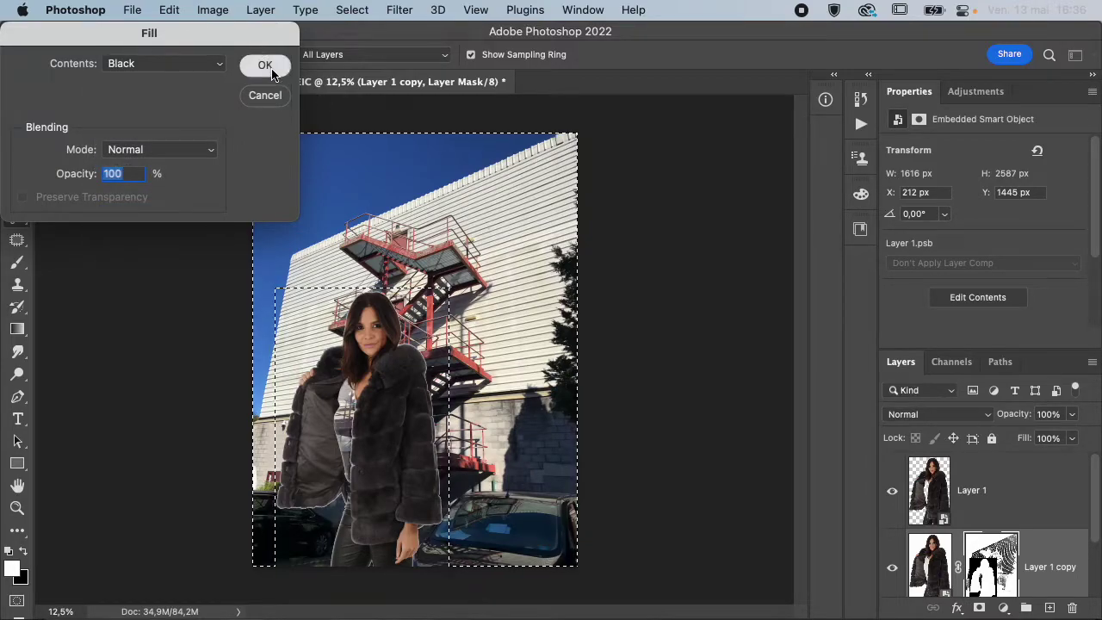
pyautogui.click(267, 67)
pyautogui.scroll(-2, 1046, 498)
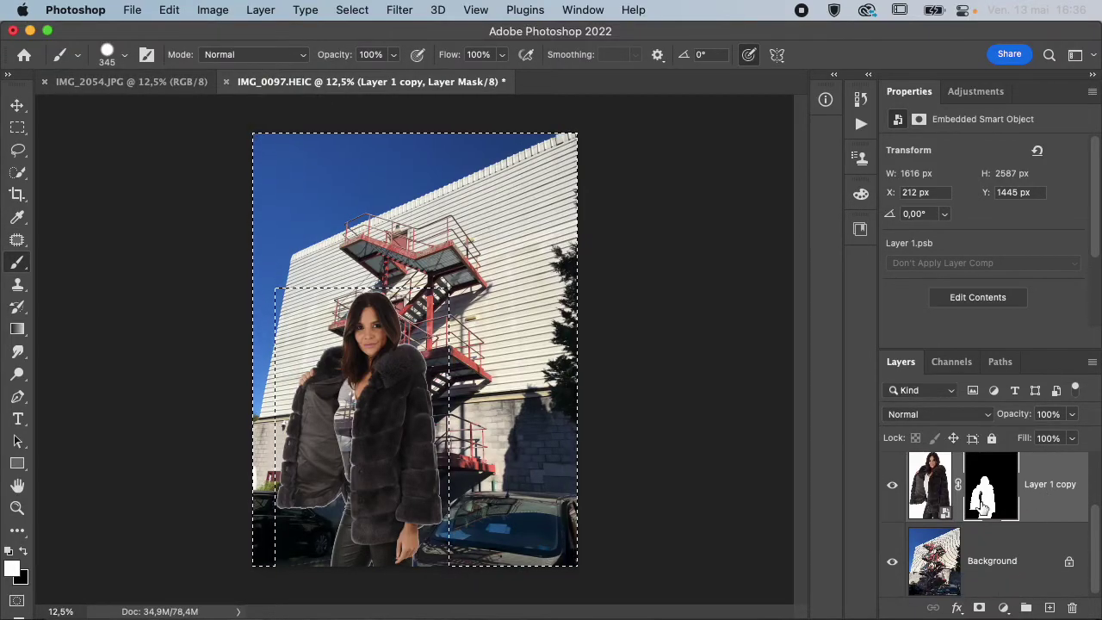
pyautogui.scroll(2, 982, 509)
# - Try to delete Layer 1 while the selection is still active
pyautogui.click(938, 505)
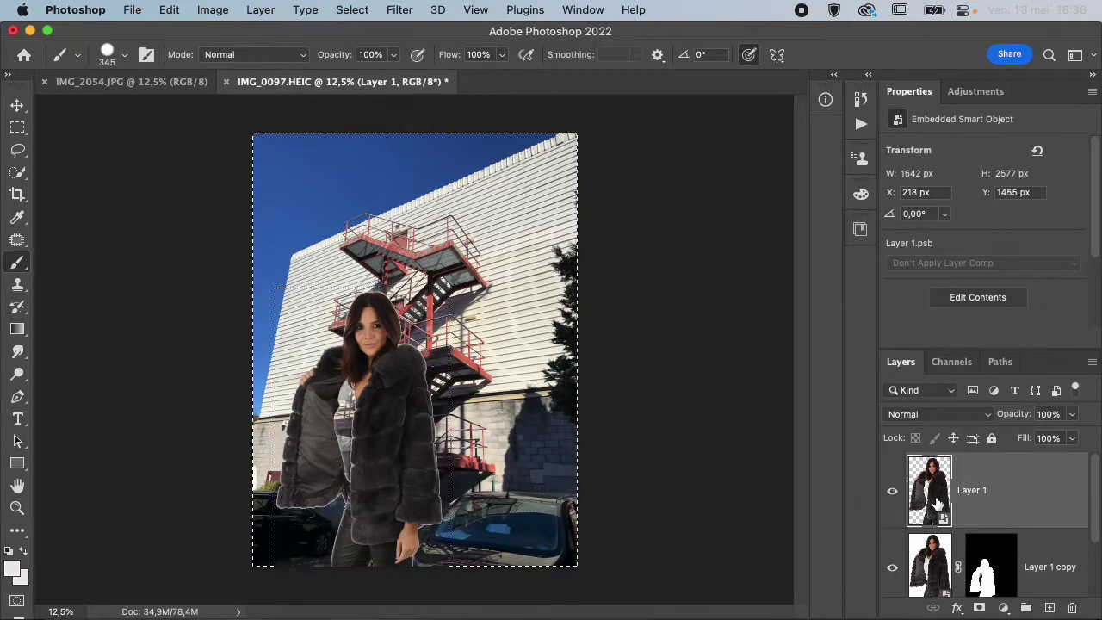
pyautogui.press('Delete')
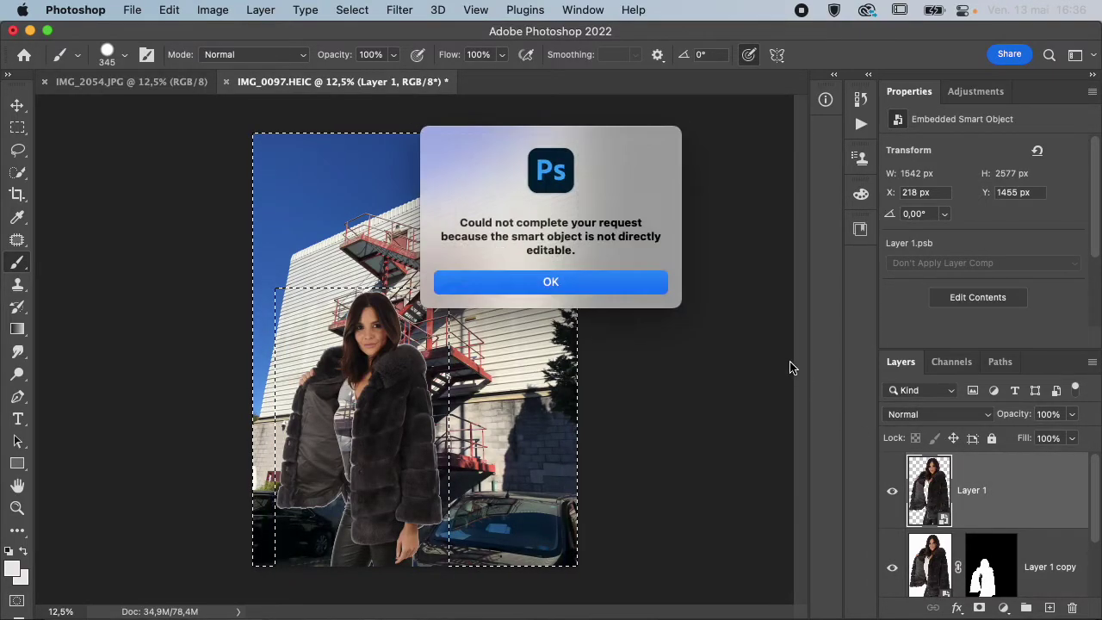
pyautogui.click(615, 288)
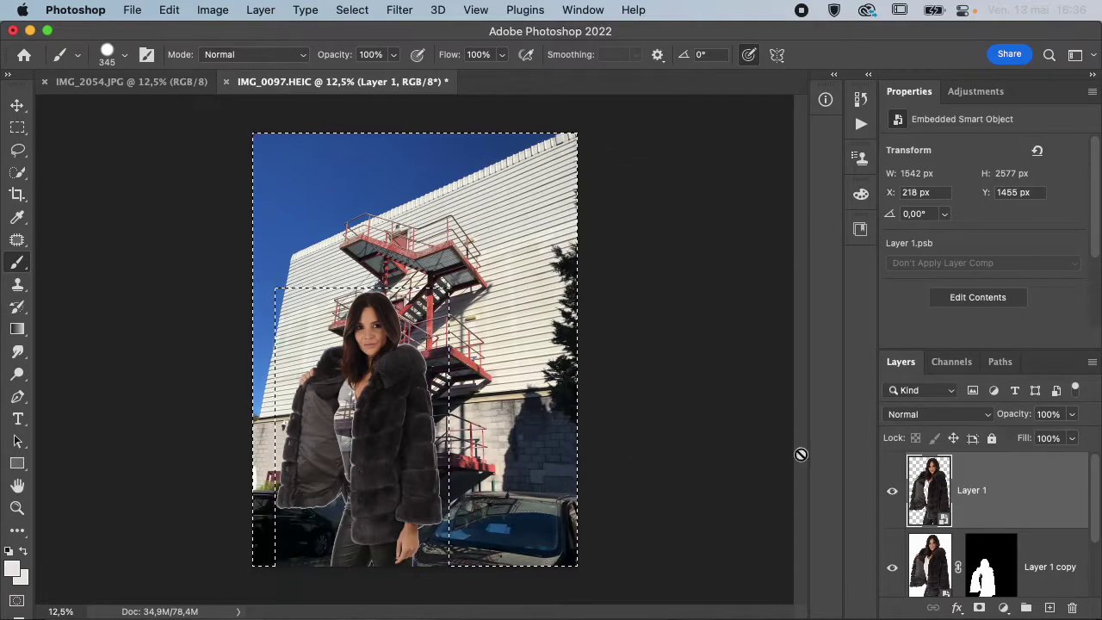
# - Hide Layer 1, target the layer mask of Layer 1 copy, and deselect the active selection
pyautogui.click(898, 494)
pyautogui.scroll(-3, 932, 510)
pyautogui.click(934, 515)
pyautogui.click(982, 529)
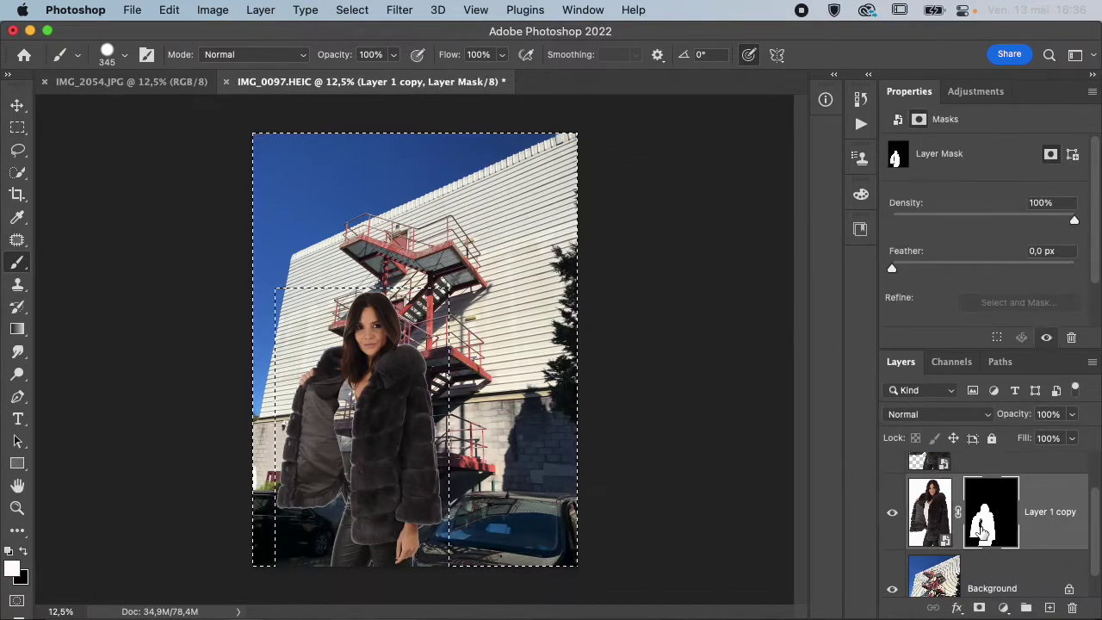
pyautogui.press('super+d')
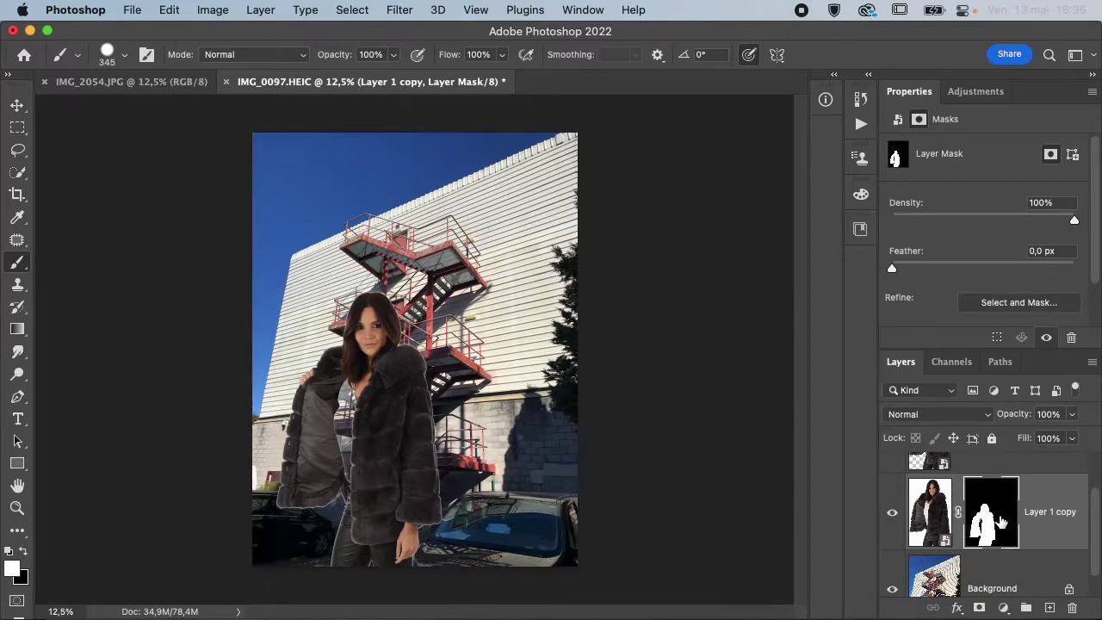
# - Paint white on Layer 1 copy's mask over the woman's top to restore the gap between the coat's sides
pyautogui.press('super+plus')
pyautogui.press('super+plus')
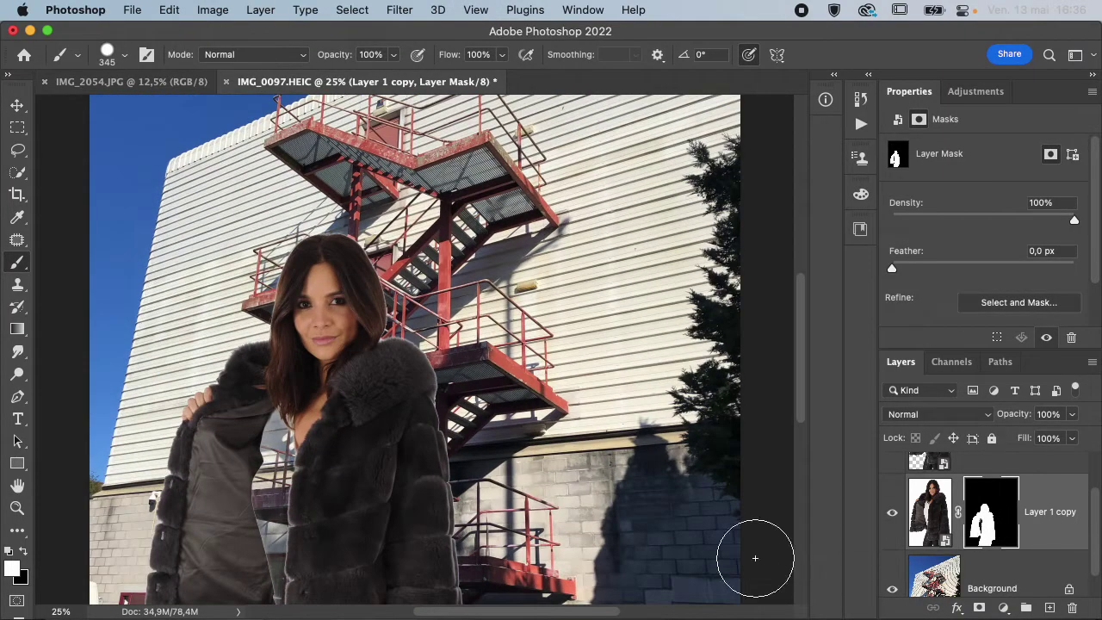
pyautogui.scroll(-2, 972, 532)
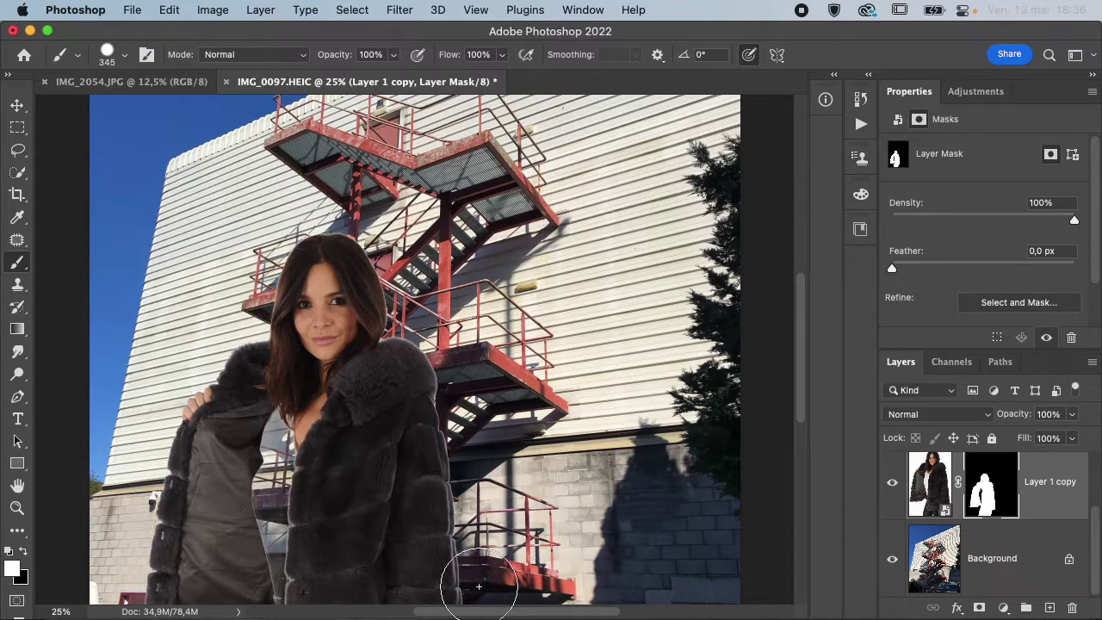
pyautogui.moveTo(297, 549)
pyautogui.mouseDown()
pyautogui.moveTo(284, 431)
pyautogui.moveTo(293, 457)
pyautogui.moveTo(278, 539)
pyautogui.moveTo(281, 458)
pyautogui.moveTo(311, 522)
pyautogui.moveTo(314, 513)
pyautogui.mouseUp()
pyautogui.press('x')
pyautogui.scroll(-3, 285, 488)
pyautogui.moveTo(323, 259)
pyautogui.mouseDown()
pyautogui.moveTo(317, 391)
pyautogui.moveTo(297, 504)
pyautogui.mouseUp()
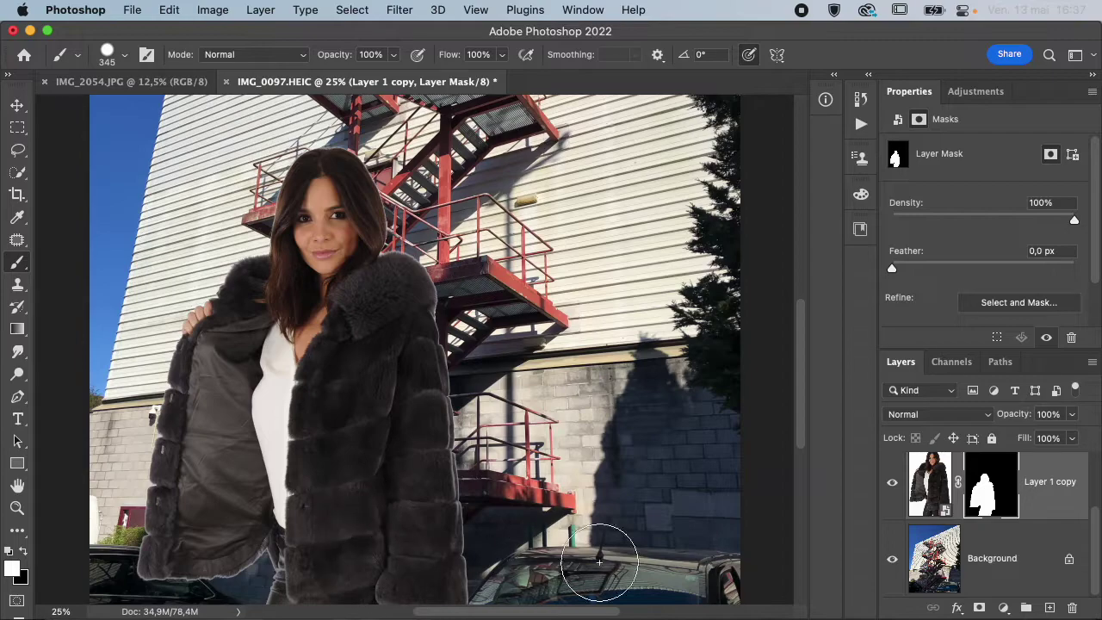
# - Check the restored top along the woman's body, and delete the unmasked Layer 1
pyautogui.scroll(-3, 639, 524)
pyautogui.scroll(5, 315, 375)
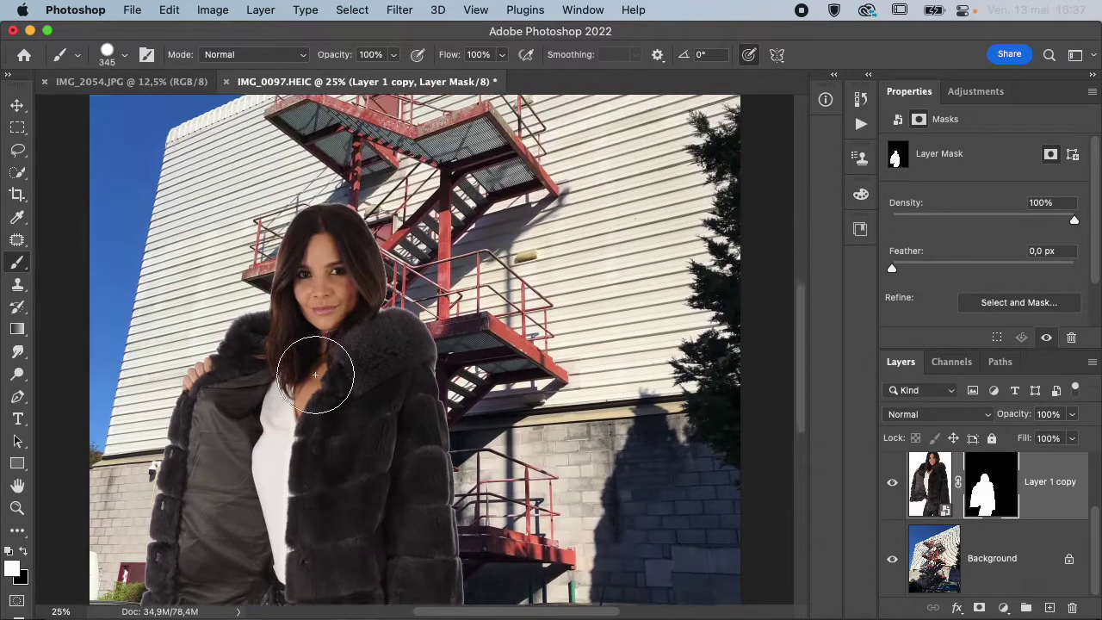
pyautogui.scroll(2, 914, 490)
pyautogui.scroll(1, 914, 493)
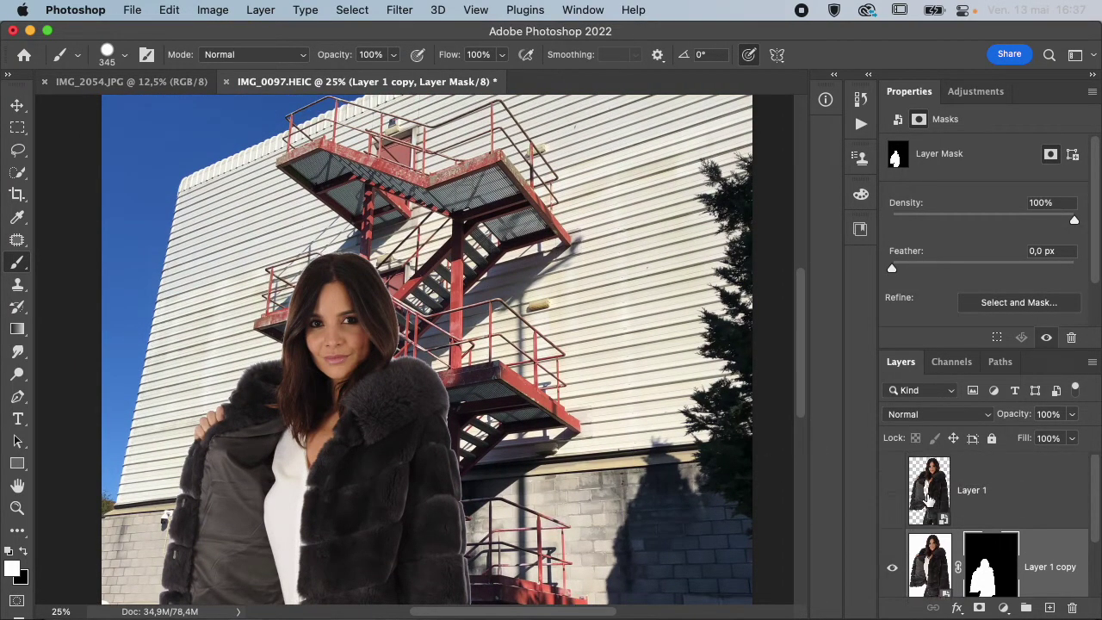
pyautogui.click(932, 512)
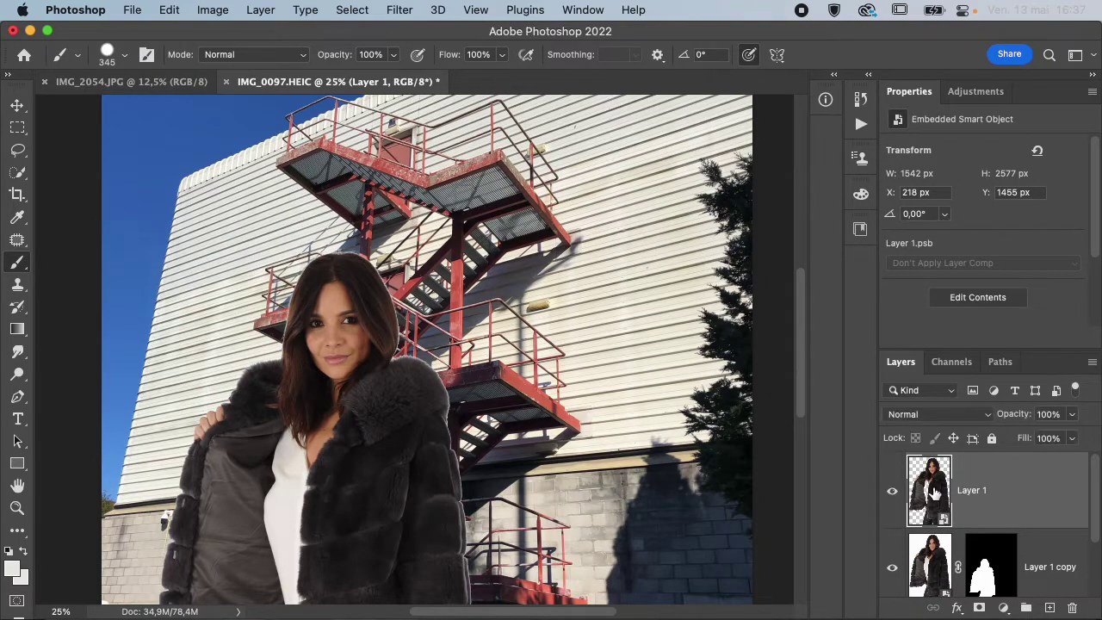
pyautogui.press('Delete')
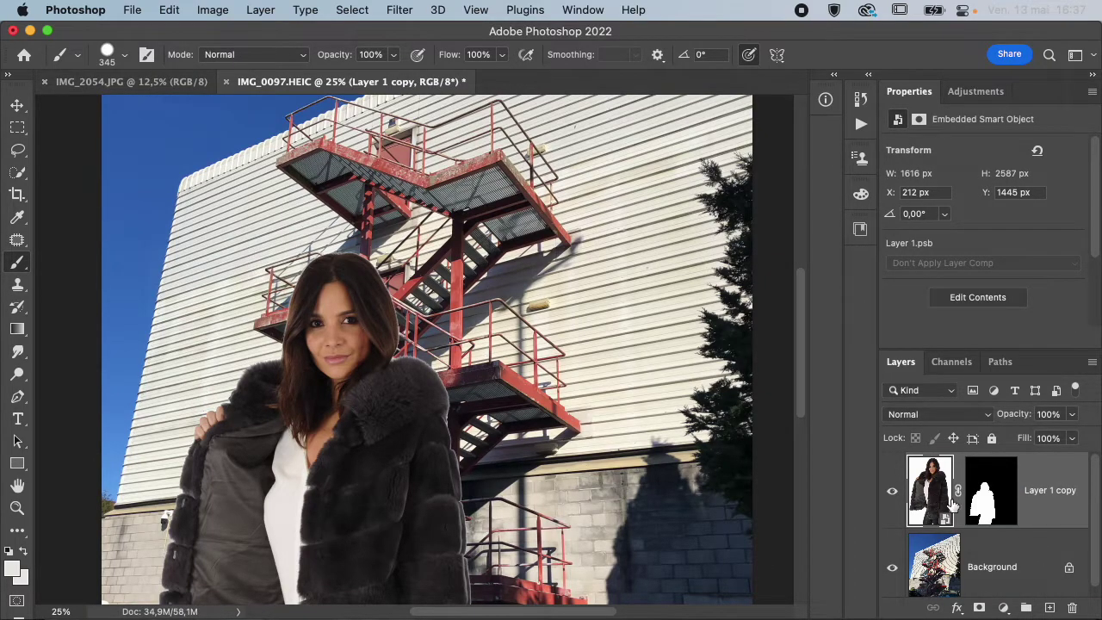
# - Load the layer mask of Layer 1 copy as a selection around the woman
pyautogui.click(994, 509)
pyautogui.keyDown('super'); pyautogui.click(988, 504); pyautogui.keyUp('super')
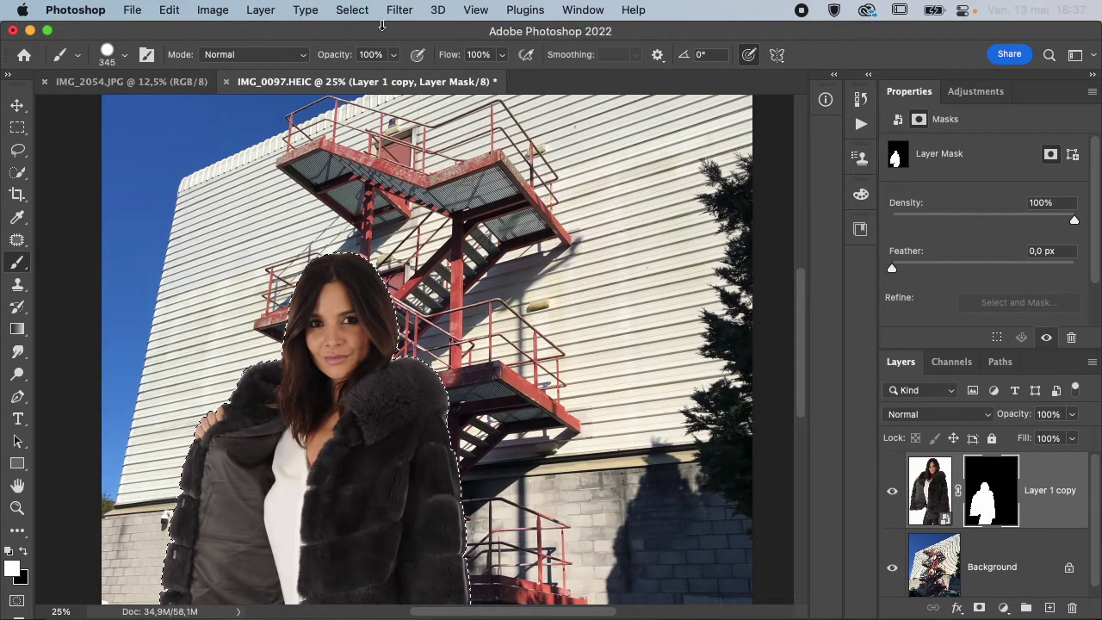
pyautogui.click(362, 13)
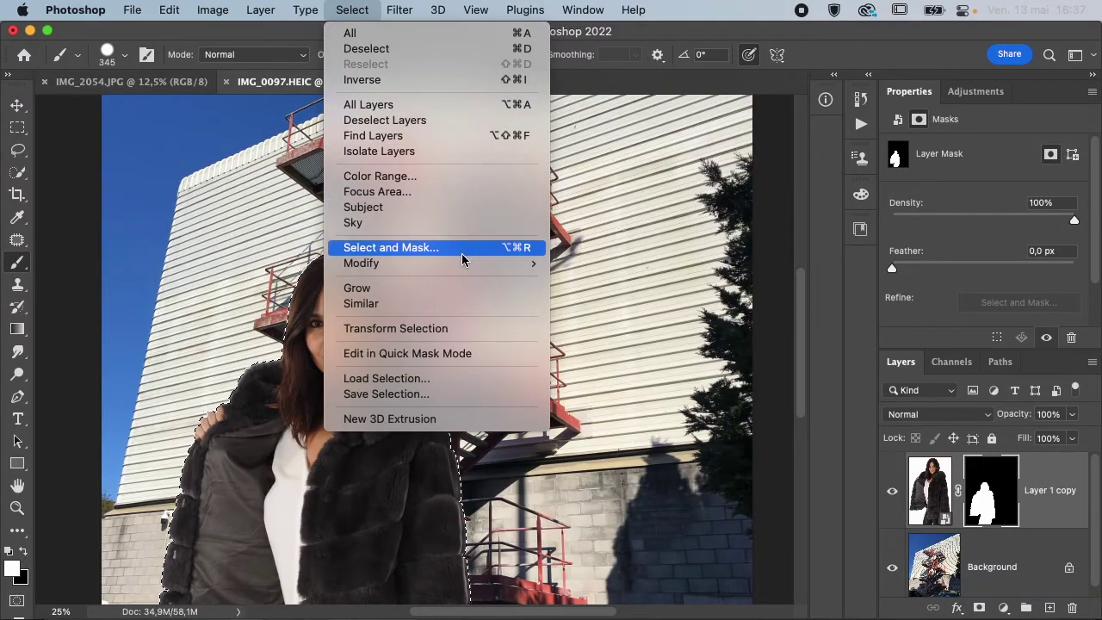
pyautogui.moveTo(463, 263)
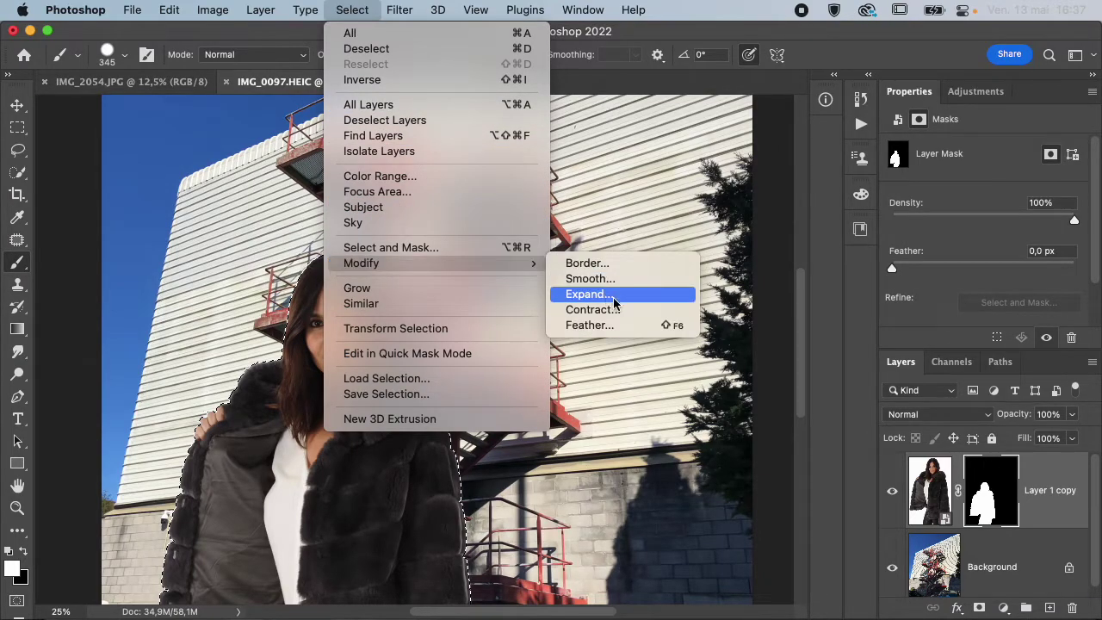
pyautogui.click(930, 277)
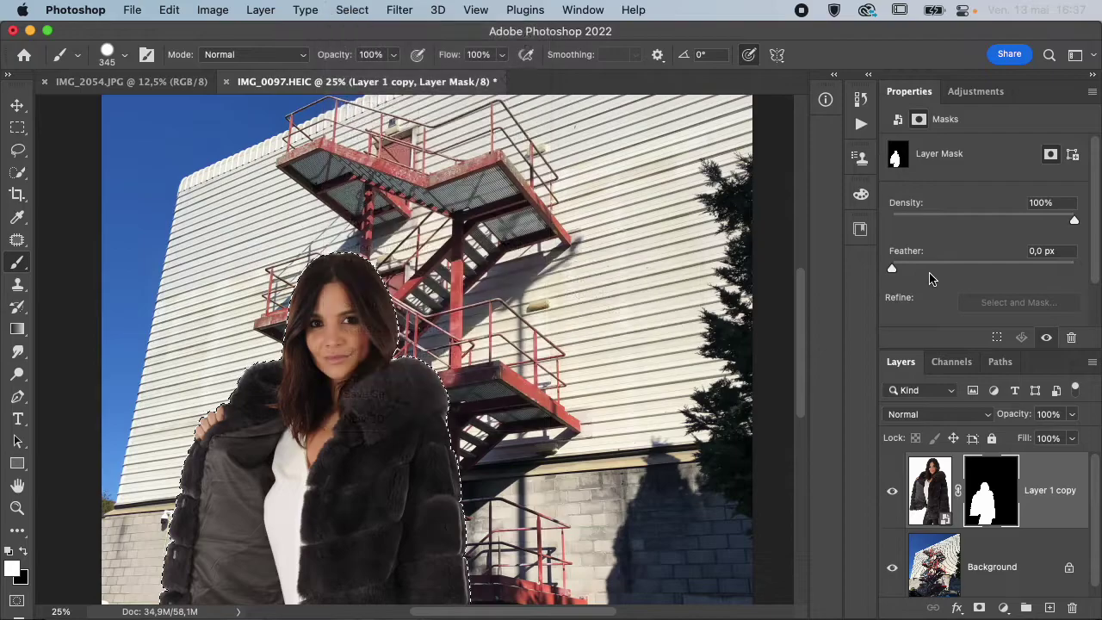
# - Inspect the selection edge around the hair and fur collar, and open the selection in Select and Mask
pyautogui.press('super+plus')
pyautogui.press('super+plus')
pyautogui.press('super+plus')
pyautogui.press('super+plus')
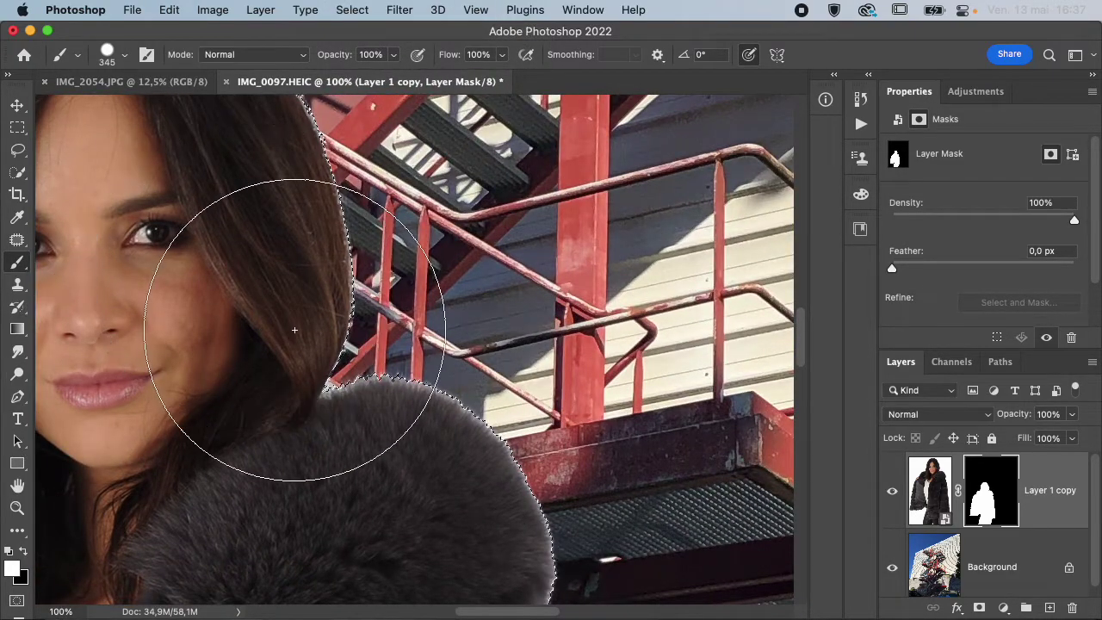
pyautogui.hscroll(-6, 294, 323)
pyautogui.scroll(3, 294, 330)
pyautogui.press('w')
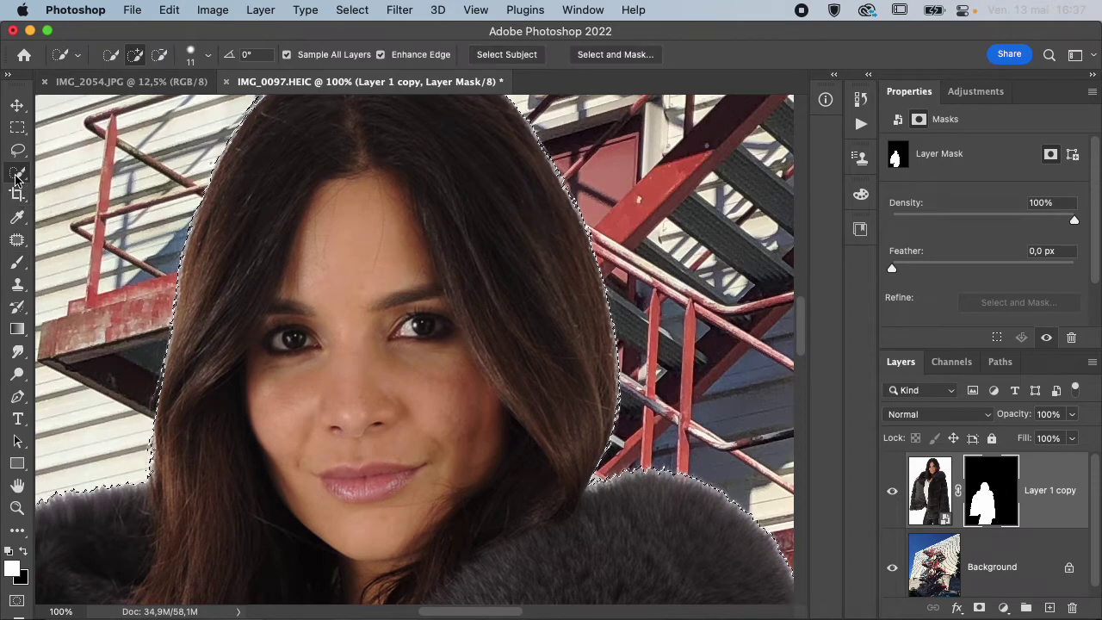
pyautogui.click(618, 54)
# - Check the light fringe along the coat and hair, and enable Decontaminate Colors in the output settings
pyautogui.scroll(-6, 595, 376)
pyautogui.hscroll(10, 595, 376)
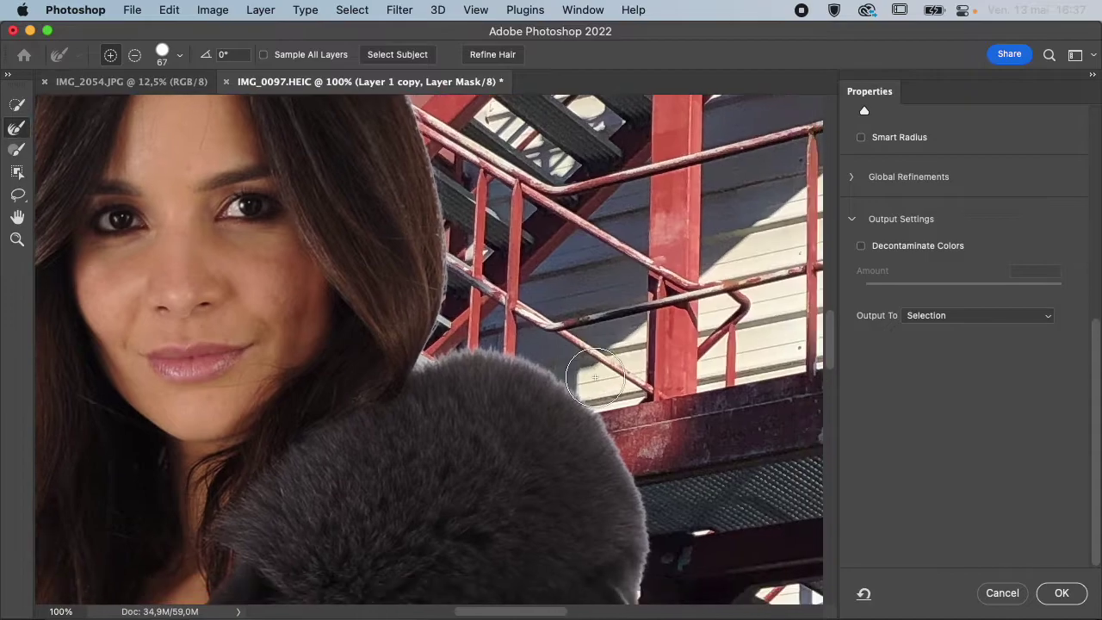
pyautogui.scroll(-2, 595, 376)
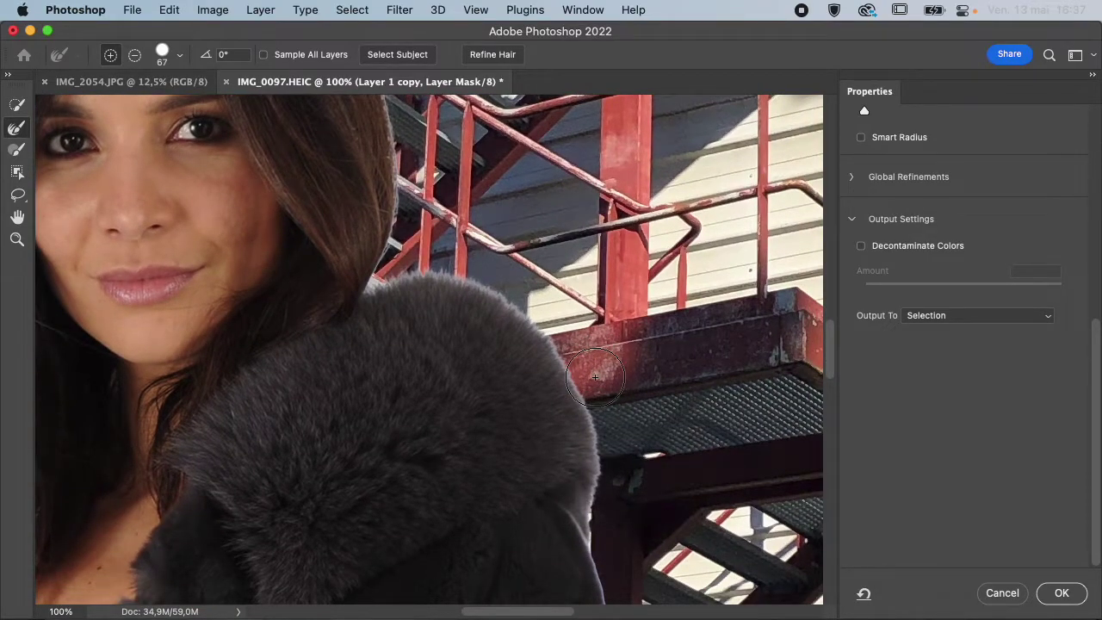
pyautogui.press('super+minus')
pyautogui.press('super+minus')
pyautogui.press('super+minus')
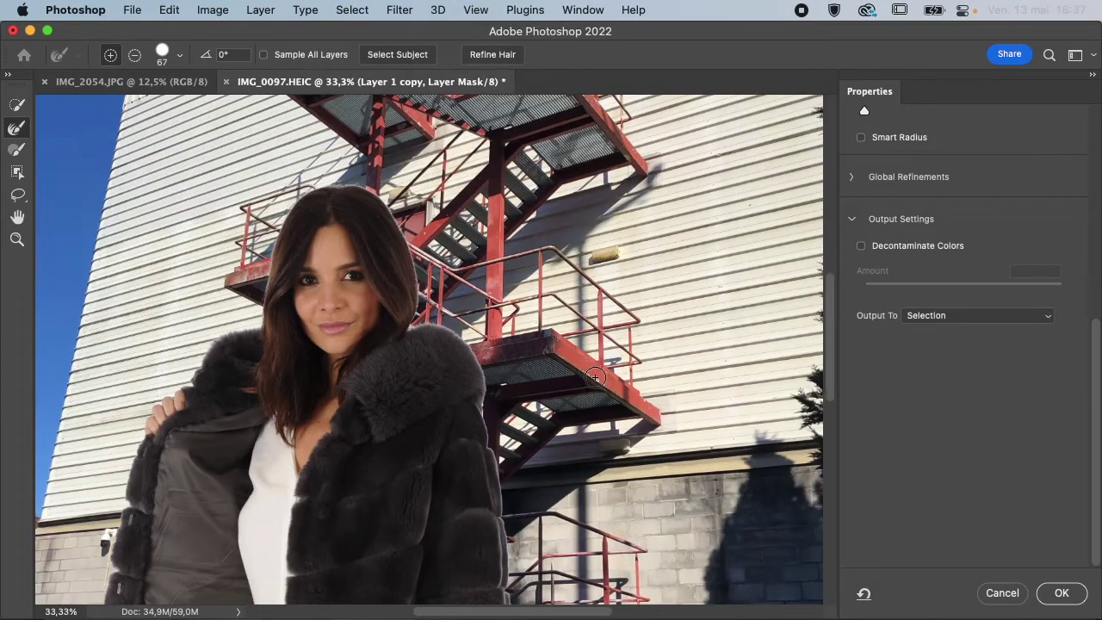
pyautogui.click(861, 246)
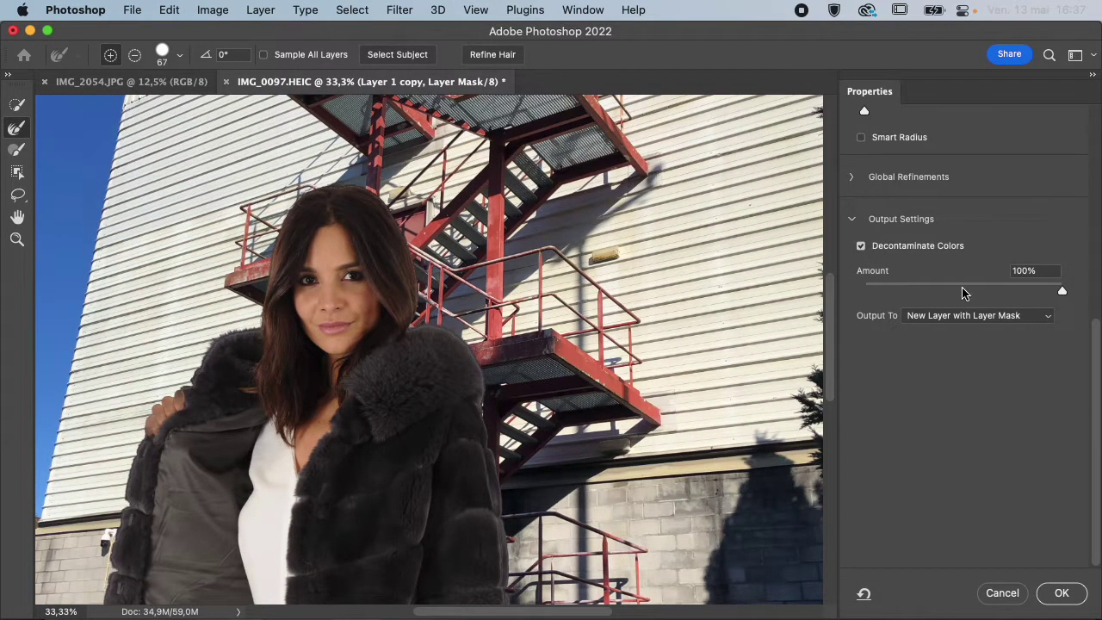
# - Set the Decontaminate Colors amount to 47% while judging the fur collar's edge up close
pyautogui.press('super+plus')
pyautogui.press('super+plus')
pyautogui.press('super+plus')
pyautogui.press('super+plus')
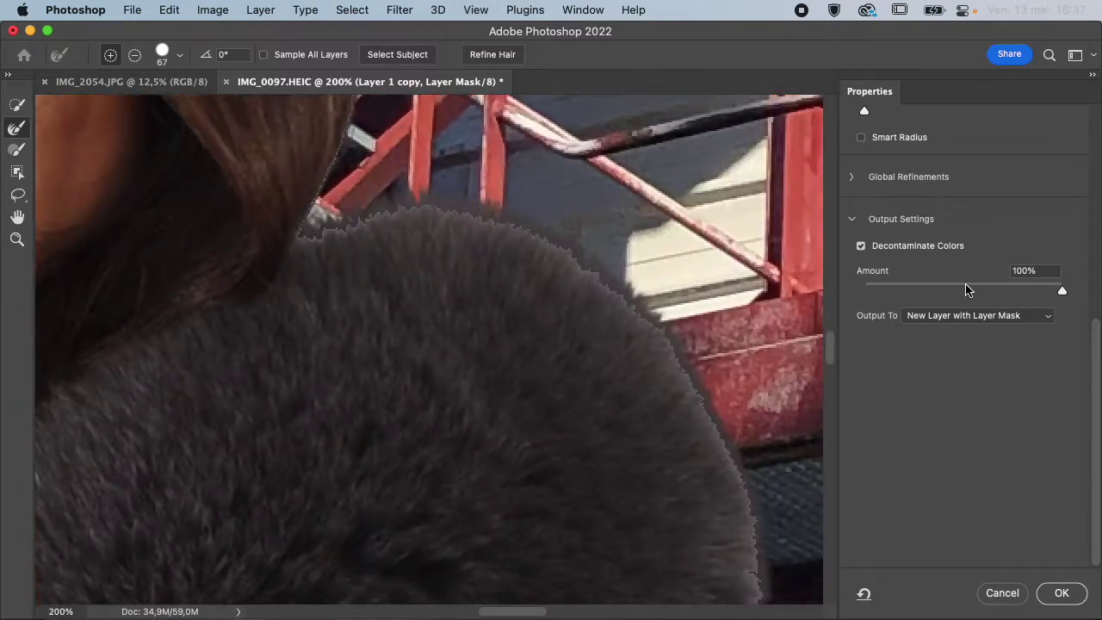
pyautogui.click(1002, 288)
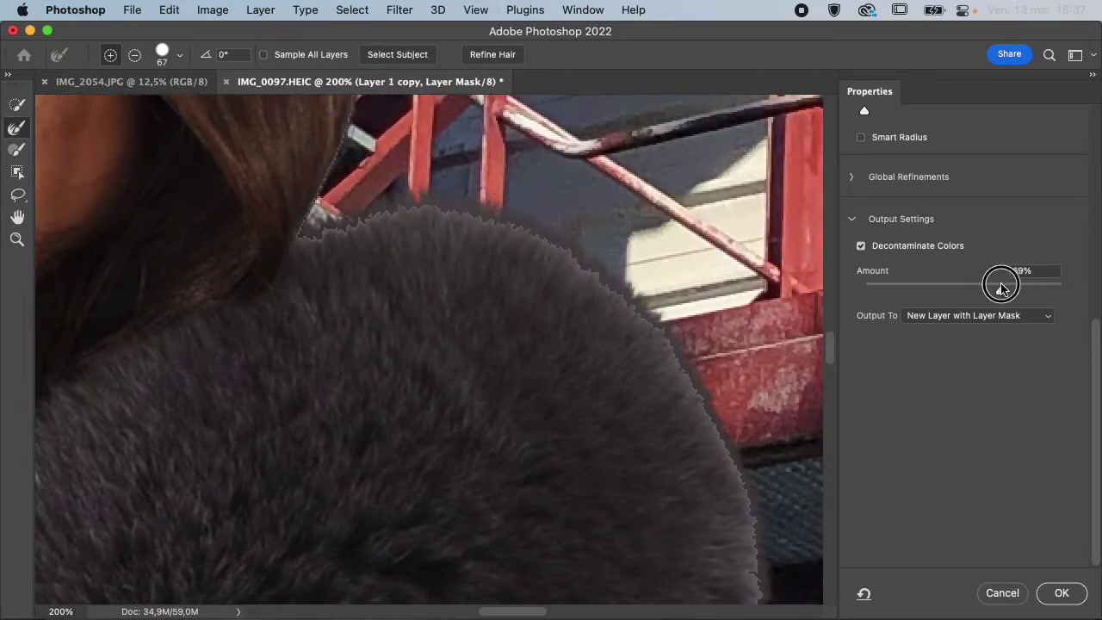
pyautogui.moveTo(994, 290); pyautogui.dragTo(981, 291)
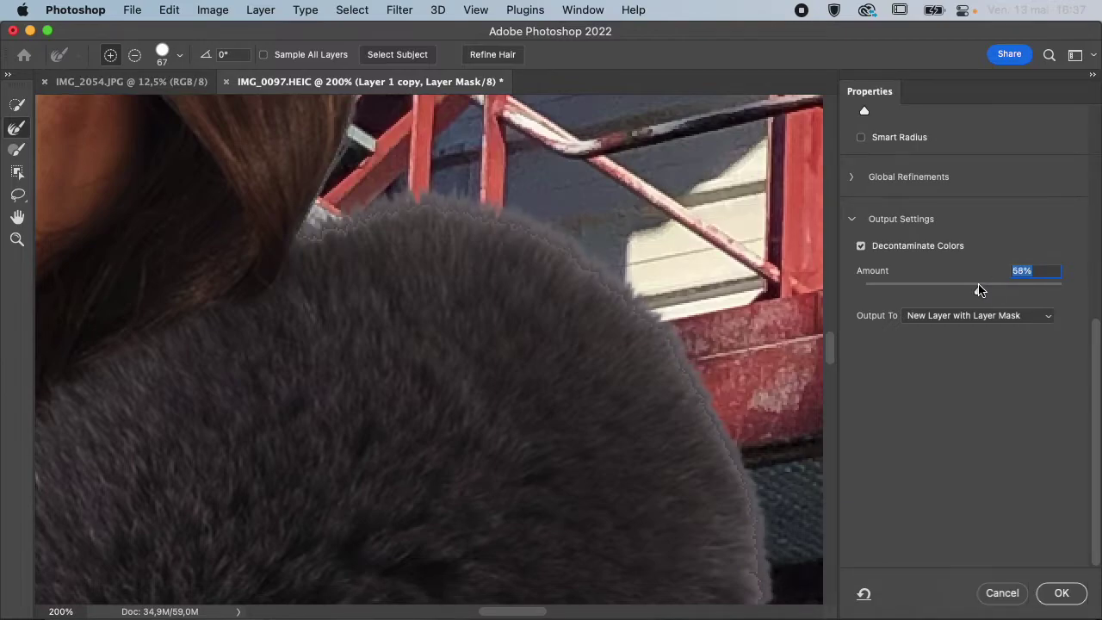
pyautogui.moveTo(957, 290)
pyautogui.mouseDown()
pyautogui.moveTo(948, 291)
pyautogui.moveTo(967, 290)
pyautogui.moveTo(957, 290)
pyautogui.mouseUp()
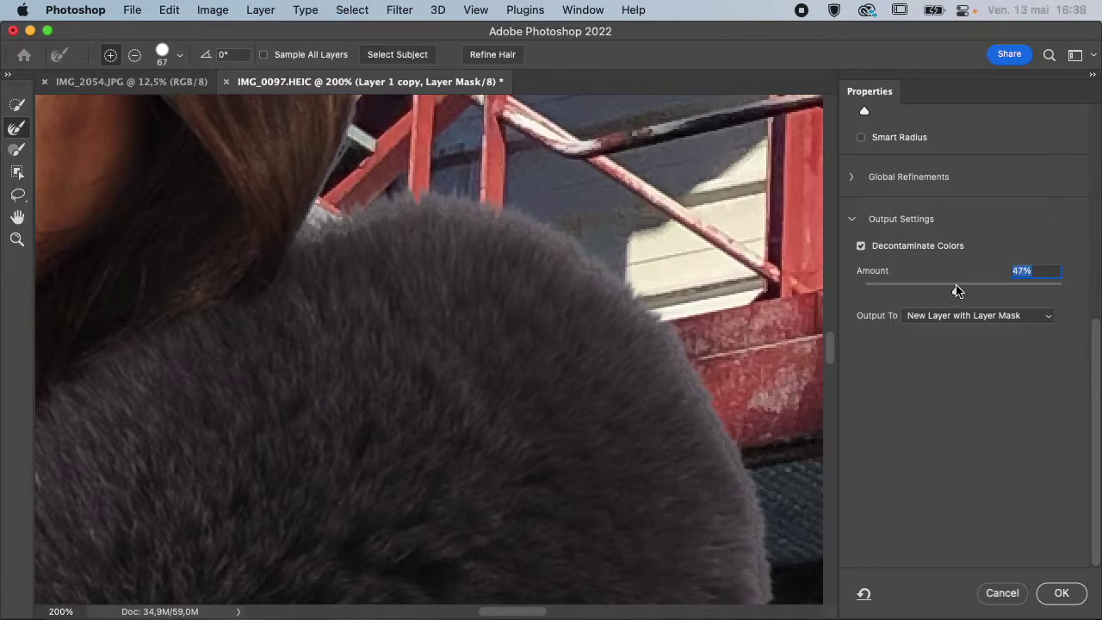
# - Enable Smart Radius with a 2 px radius, and brush along the fur collar's edge with a size 18 Refine Edge brush
pyautogui.scroll(8, 990, 278)
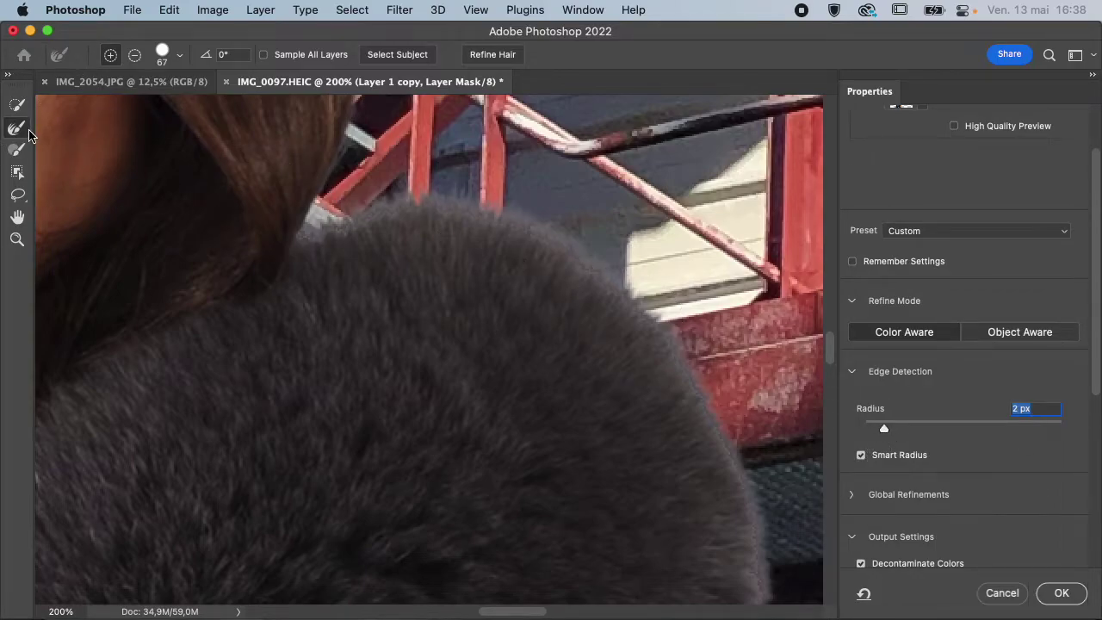
pyautogui.moveTo(733, 319)
pyautogui.mouseDown()
pyautogui.moveTo(746, 319)
pyautogui.moveTo(709, 320)
pyautogui.mouseUp()
pyautogui.moveTo(720, 413)
pyautogui.mouseDown()
pyautogui.moveTo(669, 334)
pyautogui.moveTo(581, 254)
pyautogui.moveTo(520, 220)
pyautogui.moveTo(397, 210)
pyautogui.moveTo(298, 234)
pyautogui.mouseUp()
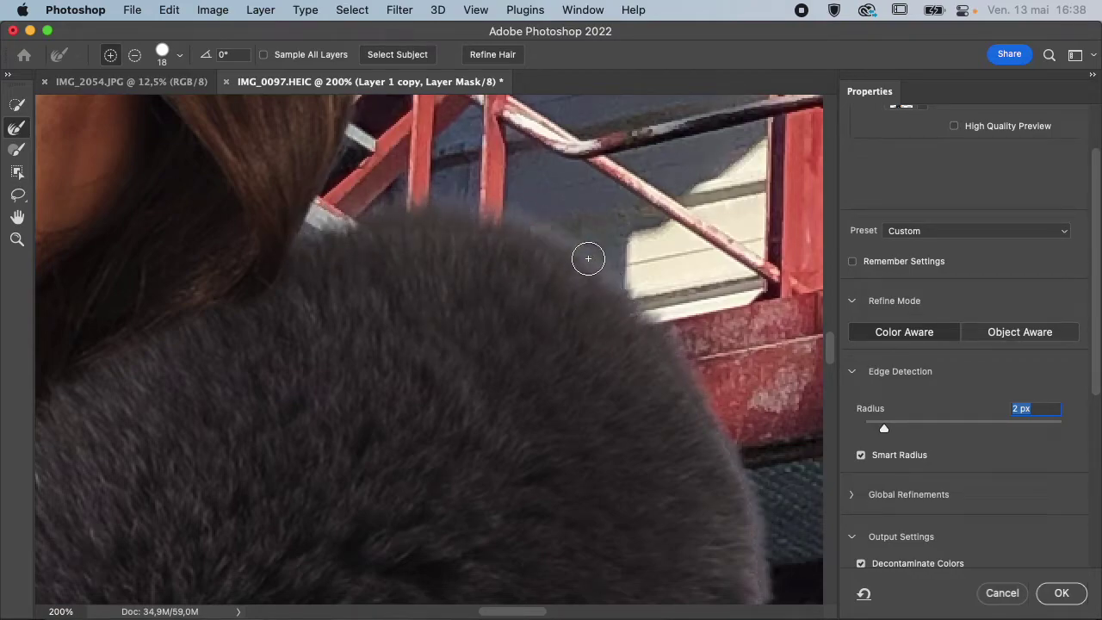
pyautogui.scroll(-5, 928, 454)
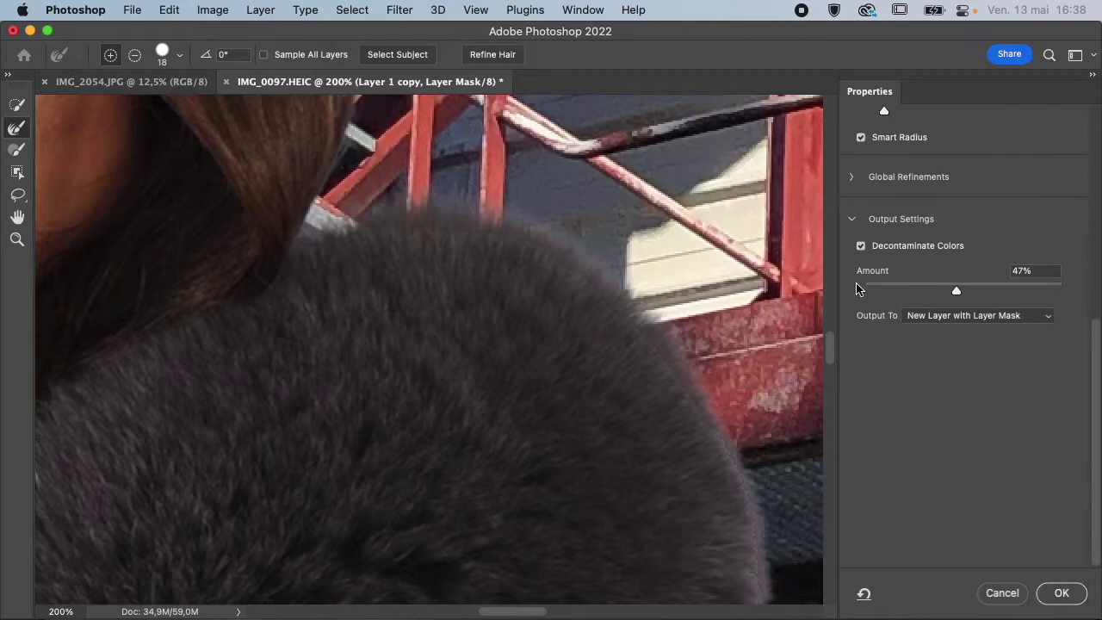
# - Turn off Decontaminate Colors, and brush along the fur collar and sleeve edge with a size 67 Refine Edge brush
pyautogui.click(861, 247)
pyautogui.moveTo(663, 328)
pyautogui.mouseDown()
pyautogui.moveTo(677, 332)
pyautogui.moveTo(566, 229)
pyautogui.moveTo(387, 197)
pyautogui.moveTo(300, 241)
pyautogui.mouseUp()
pyautogui.moveTo(666, 334)
pyautogui.mouseDown()
pyautogui.moveTo(732, 441)
pyautogui.moveTo(751, 507)
pyautogui.moveTo(741, 484)
pyautogui.moveTo(783, 499)
pyautogui.mouseUp()
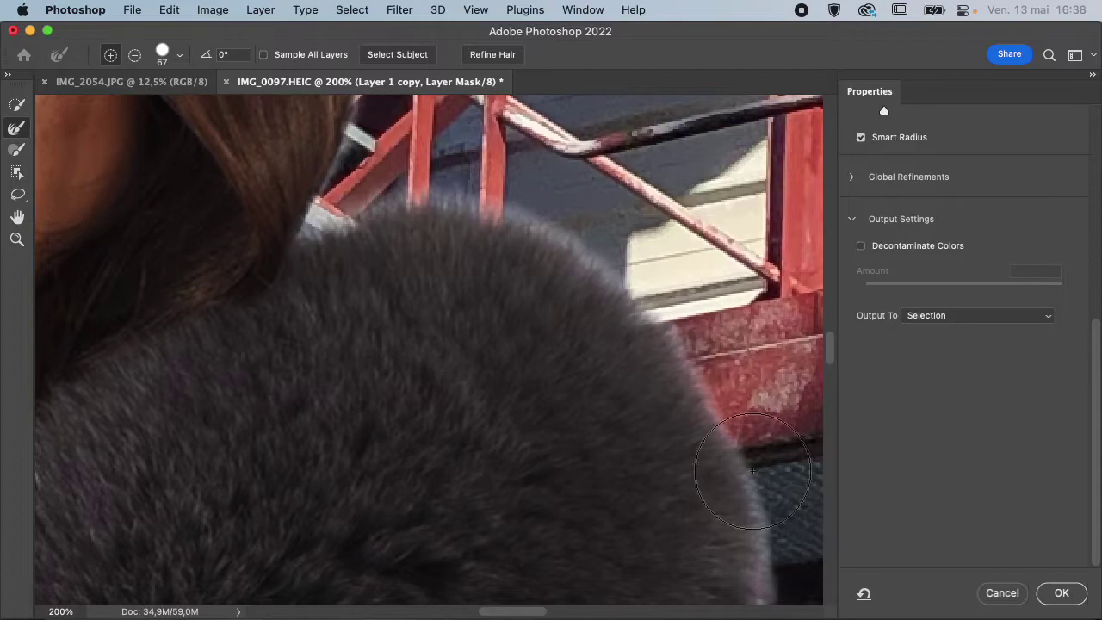
pyautogui.scroll(-5, 741, 560)
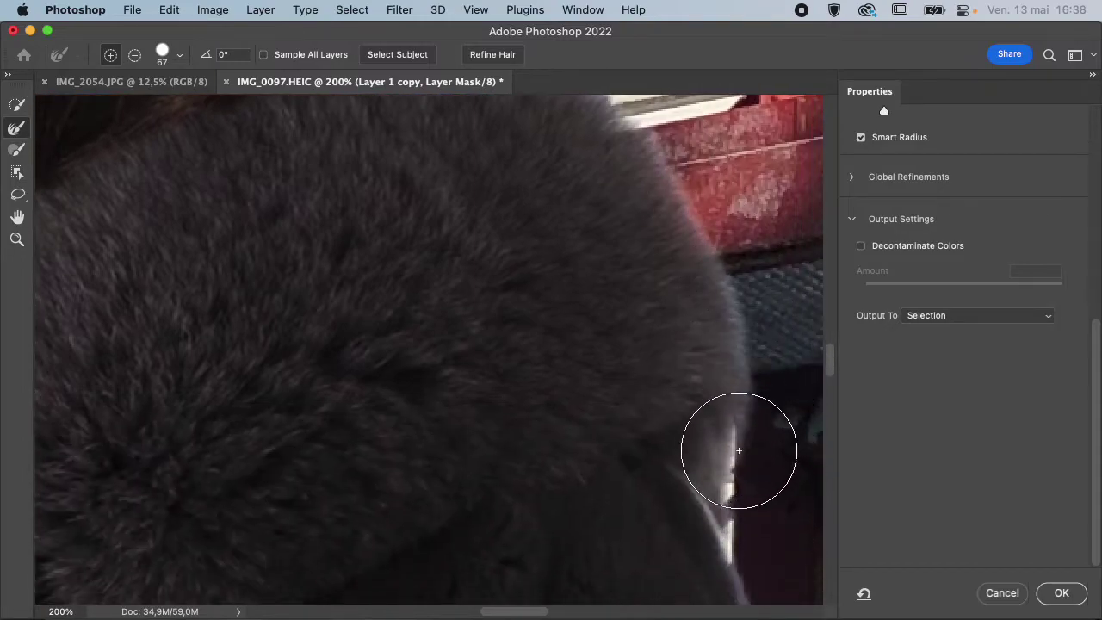
pyautogui.moveTo(741, 445); pyautogui.dragTo(732, 558)
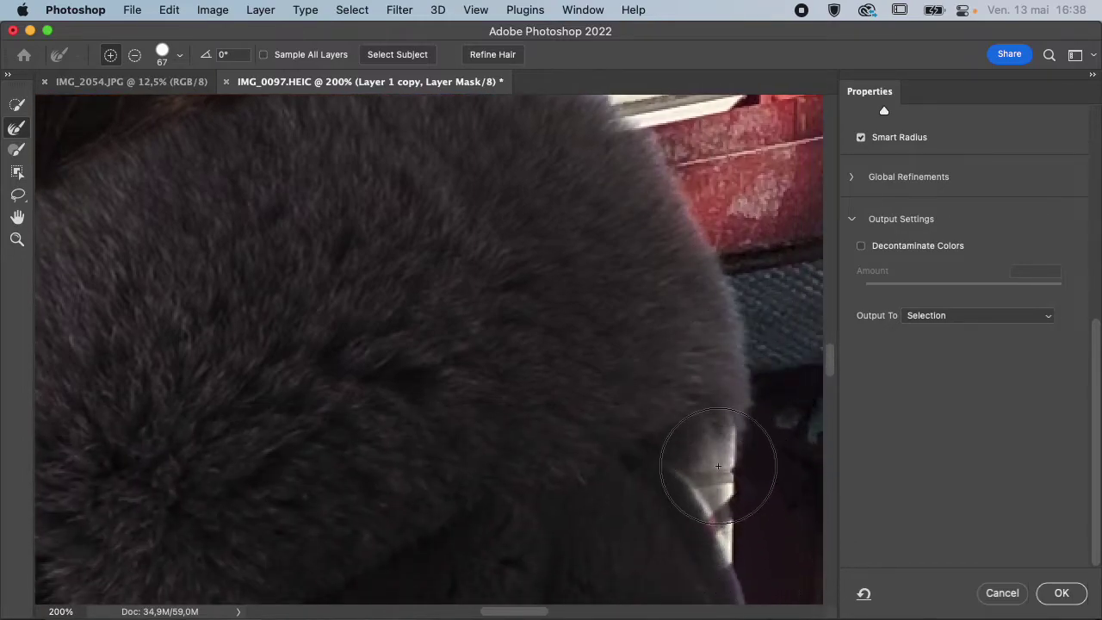
pyautogui.scroll(-6, 718, 465)
pyautogui.moveTo(656, 272)
pyautogui.mouseDown()
pyautogui.moveTo(700, 462)
pyautogui.moveTo(746, 578)
pyautogui.mouseUp()
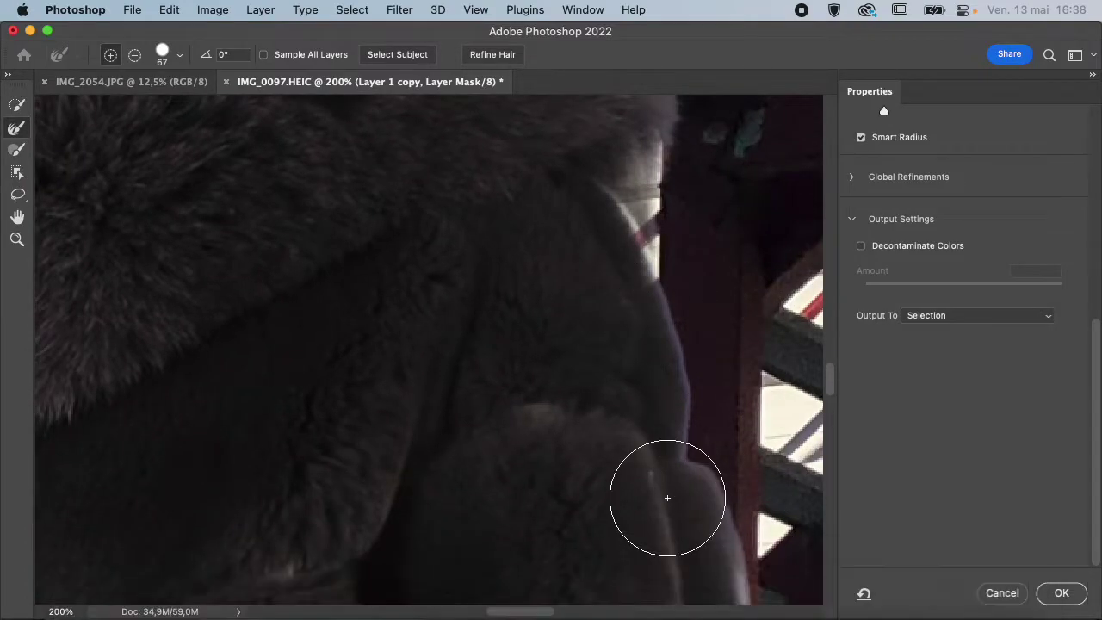
# - Inspect the cutout edge along the hair up to the crown, and cancel the Select and Mask refinement
pyautogui.scroll(10, 614, 337)
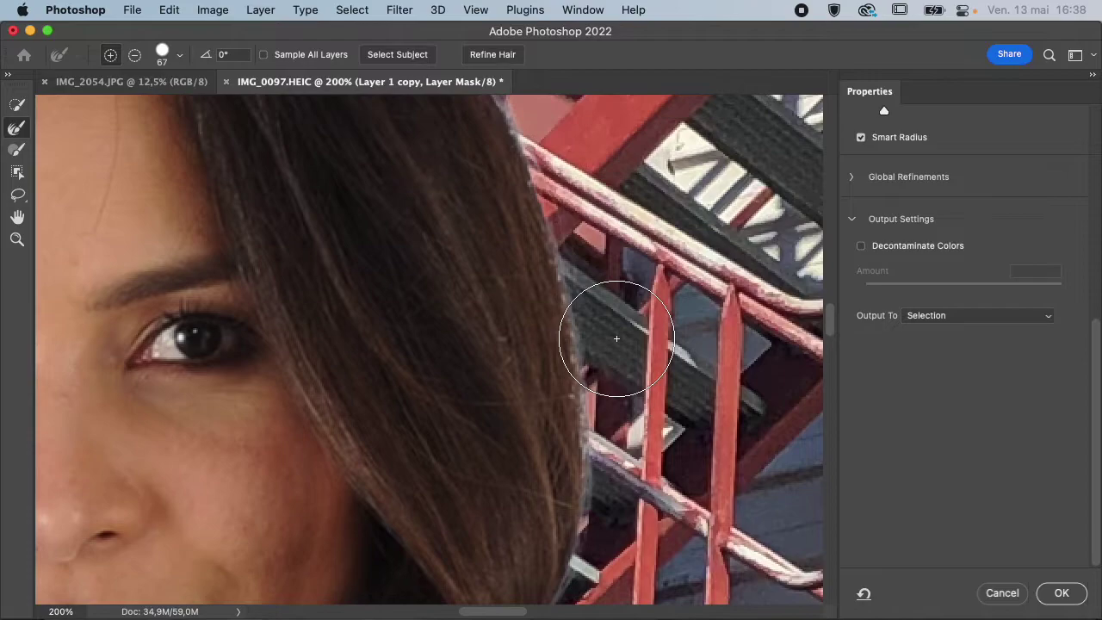
pyautogui.scroll(-5, 617, 338)
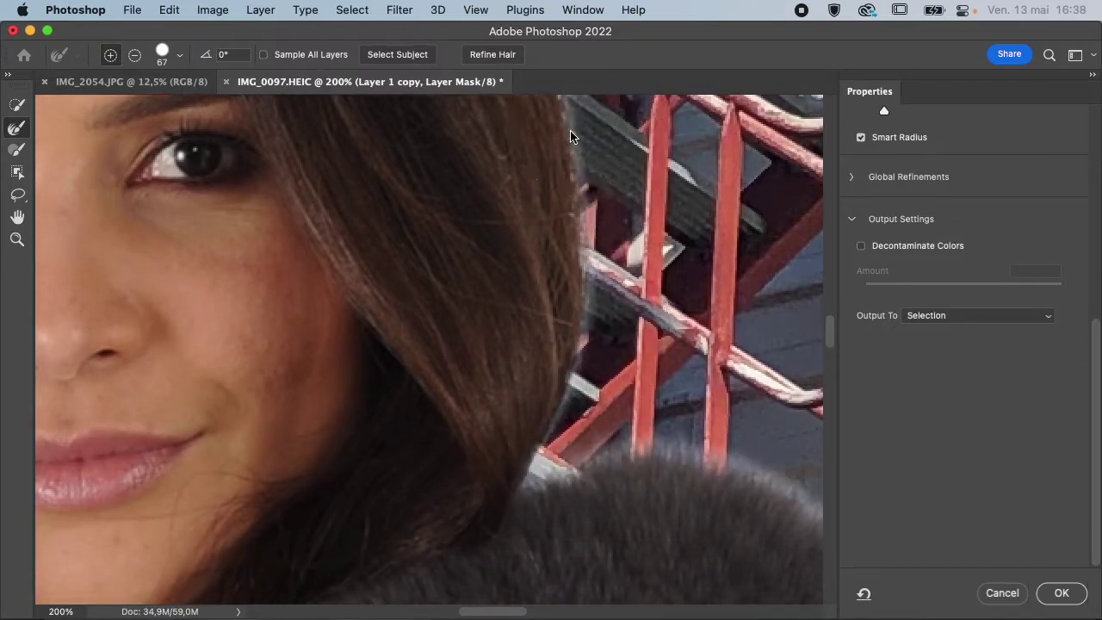
pyautogui.scroll(4, 583, 250)
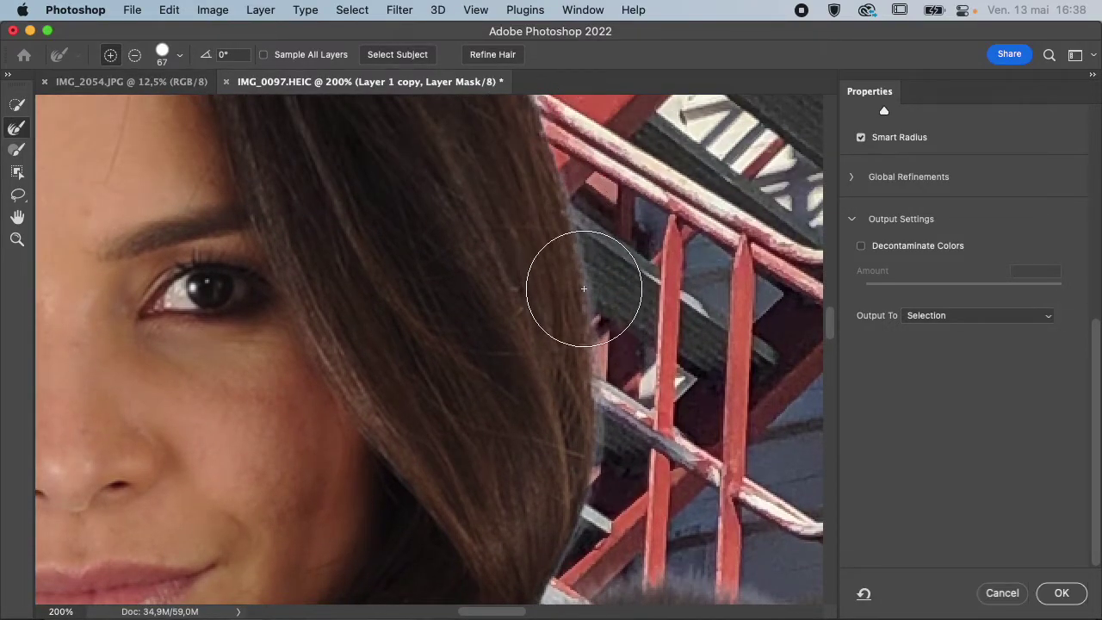
pyautogui.scroll(12, 583, 288)
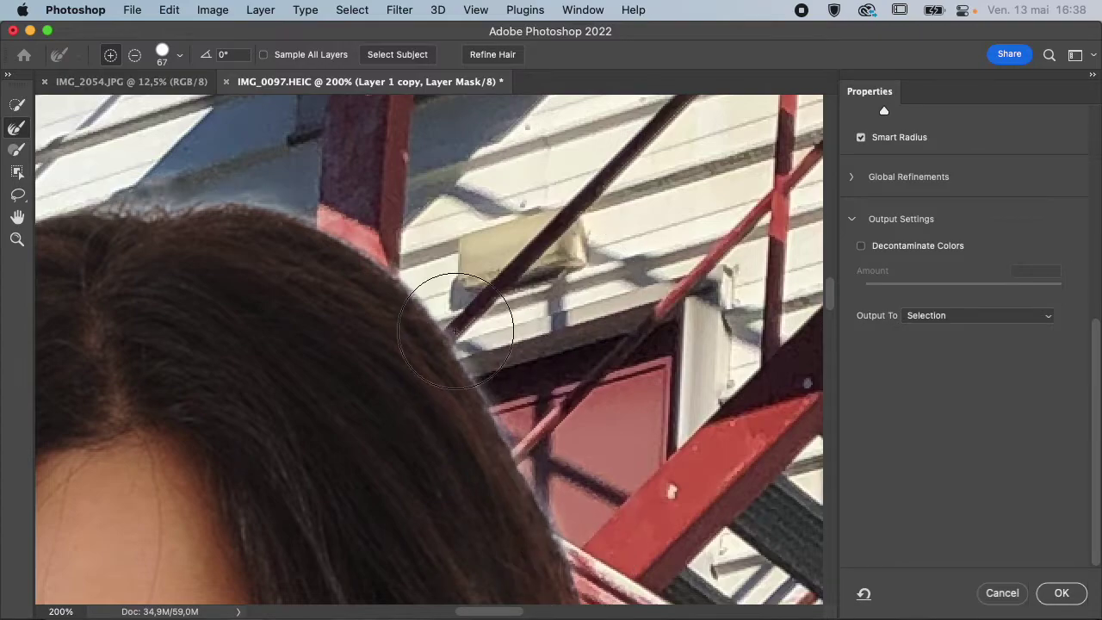
pyautogui.click(1009, 594)
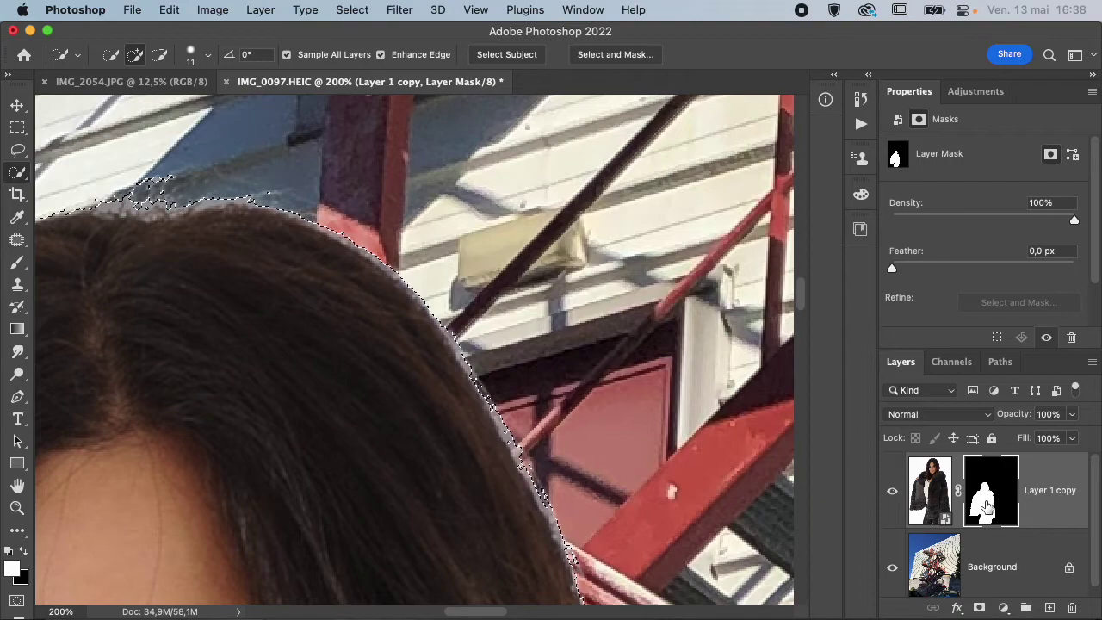
# - Deselect the active selection and delete the layer mask from Layer 1 copy
pyautogui.press('super+d')
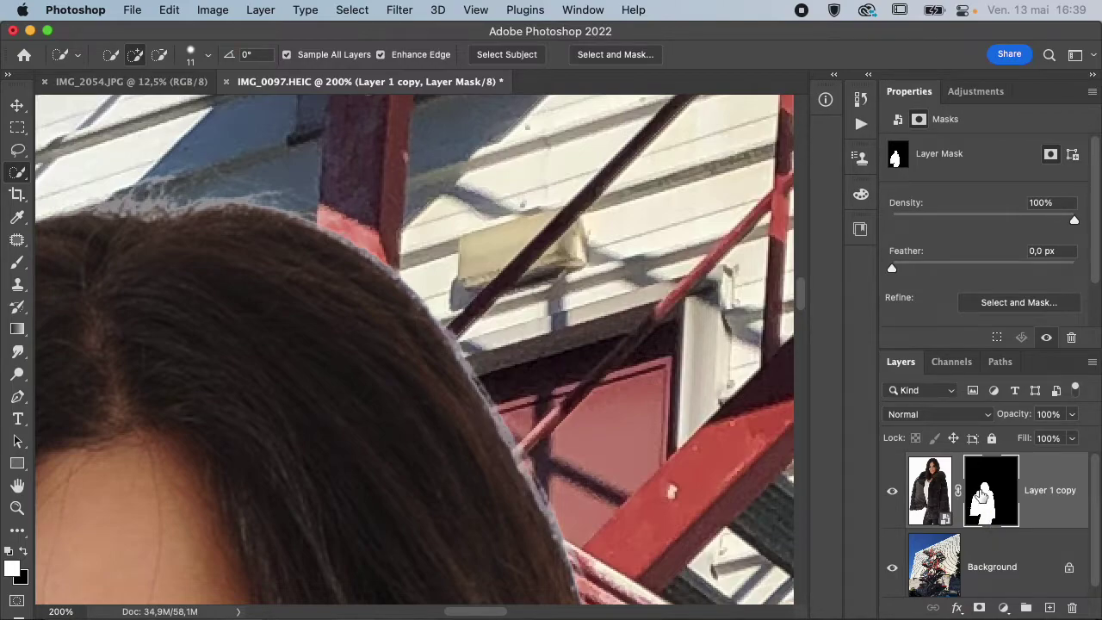
pyautogui.rightClick(980, 495)
pyautogui.click(946, 473)
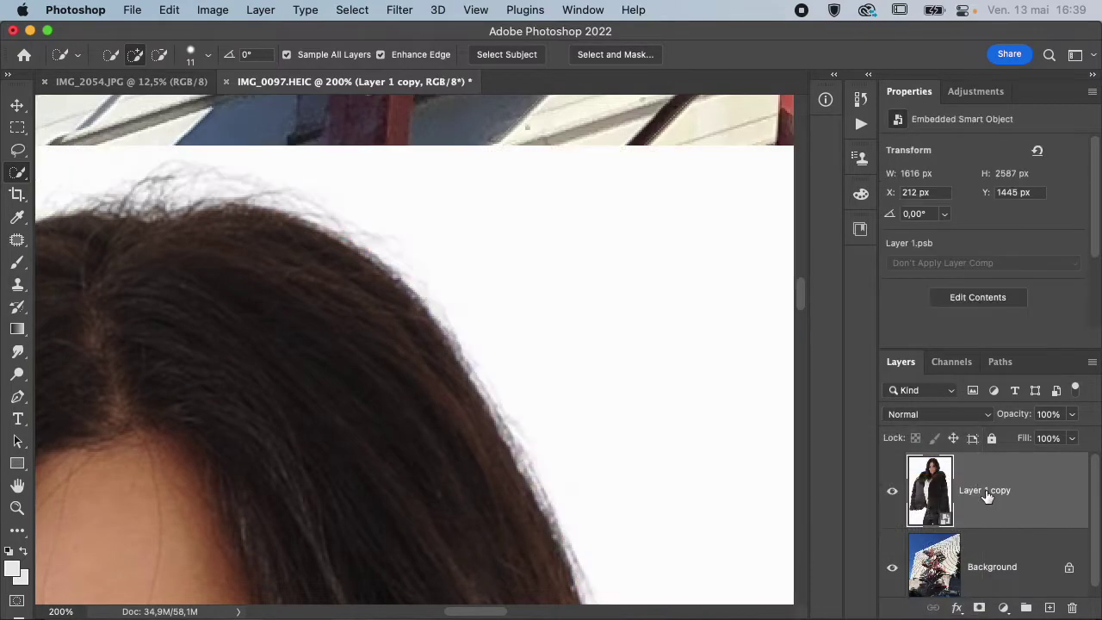
# - Hide the Background layer so that only the woman's smart object is displayed
pyautogui.press('super+minus')
pyautogui.press('super+minus')
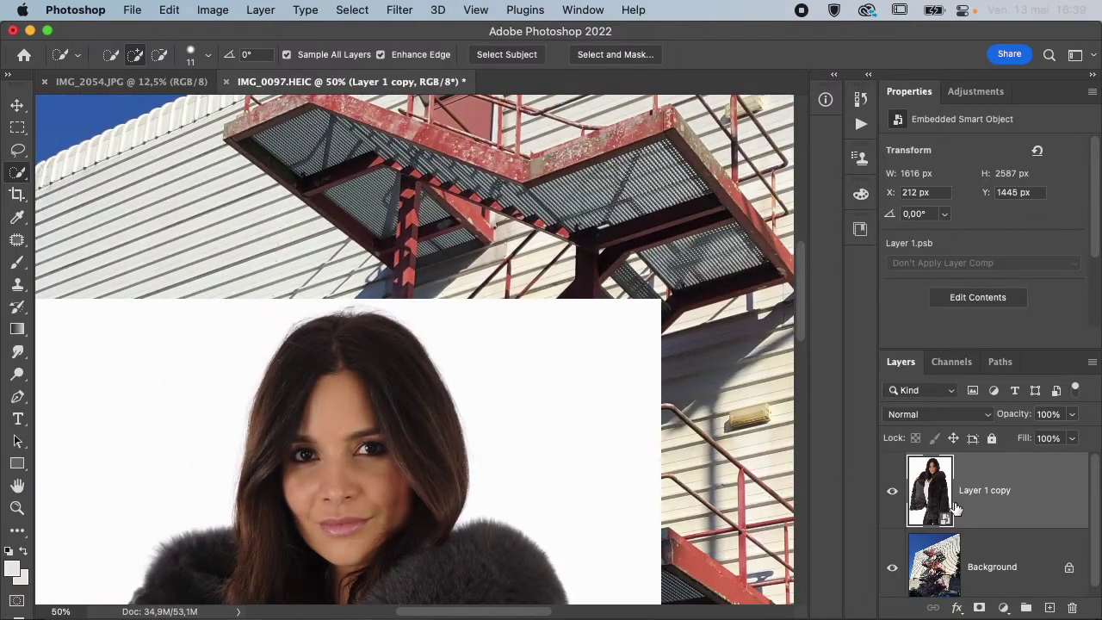
pyautogui.press('super+minus')
pyautogui.scroll(-1, 955, 509)
pyautogui.scroll(-5, 669, 495)
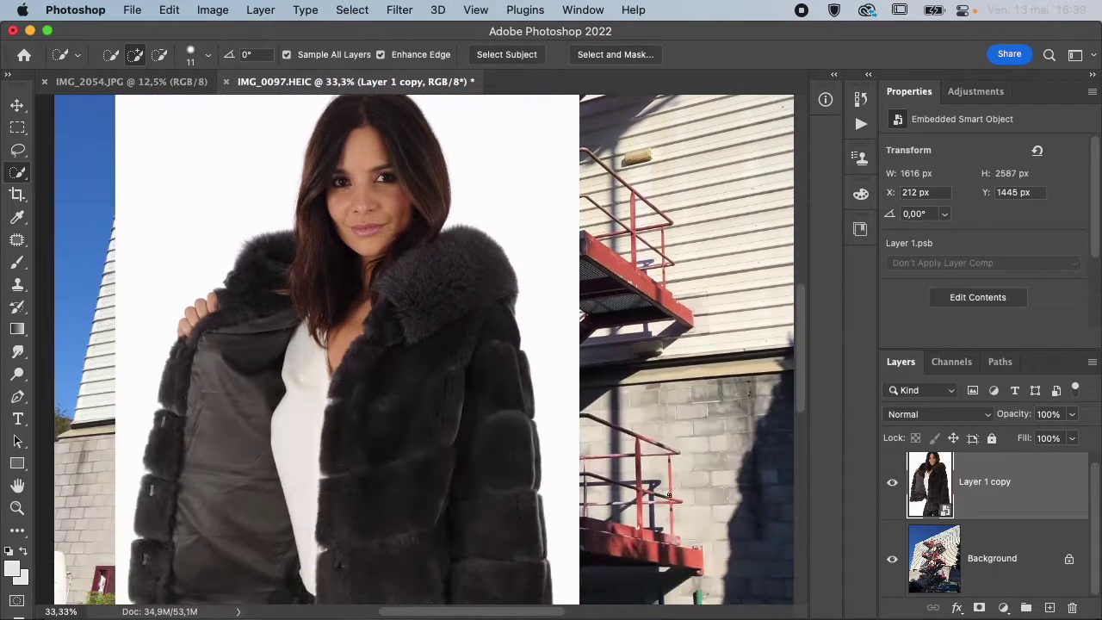
pyautogui.scroll(2, 586, 433)
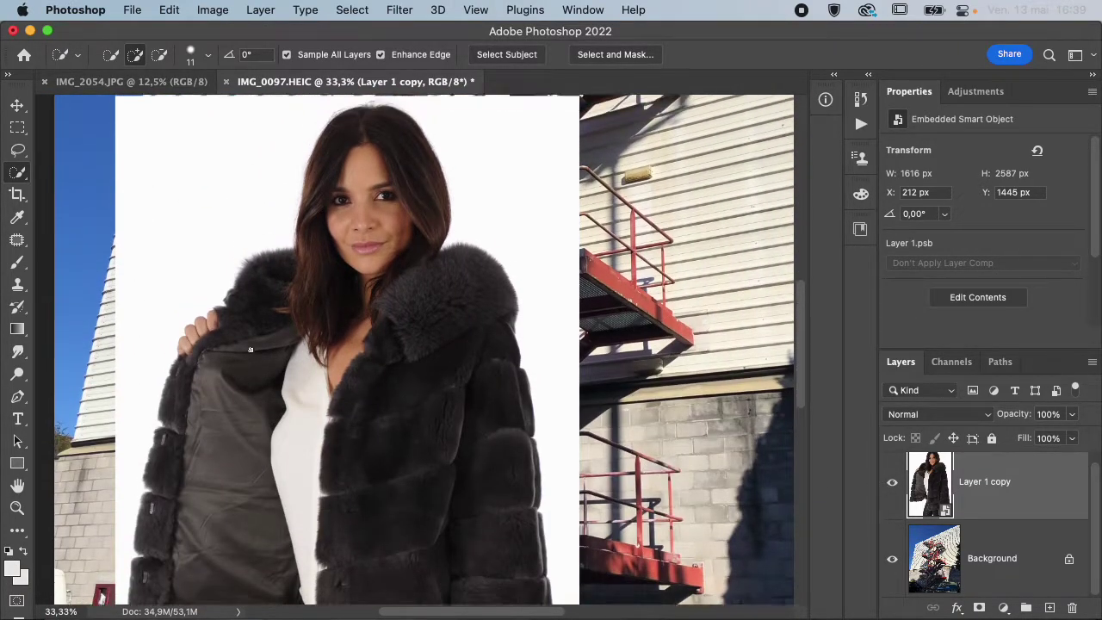
pyautogui.click(892, 569)
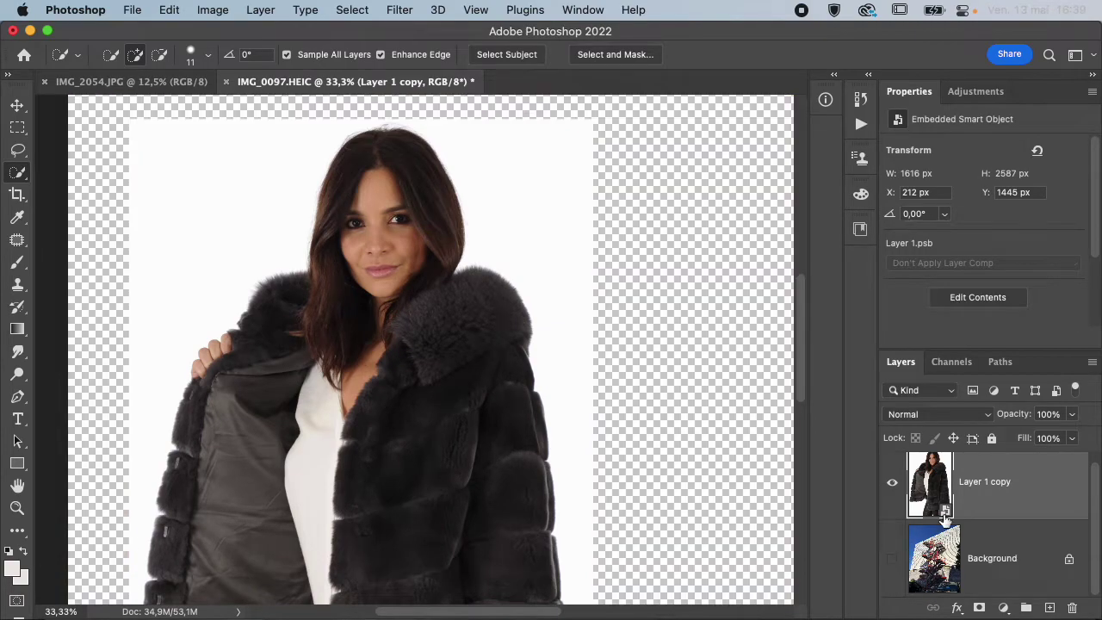
# - Select the woman automatically with Select Subject, and open the selection in Select and Mask
pyautogui.press('super+minus')
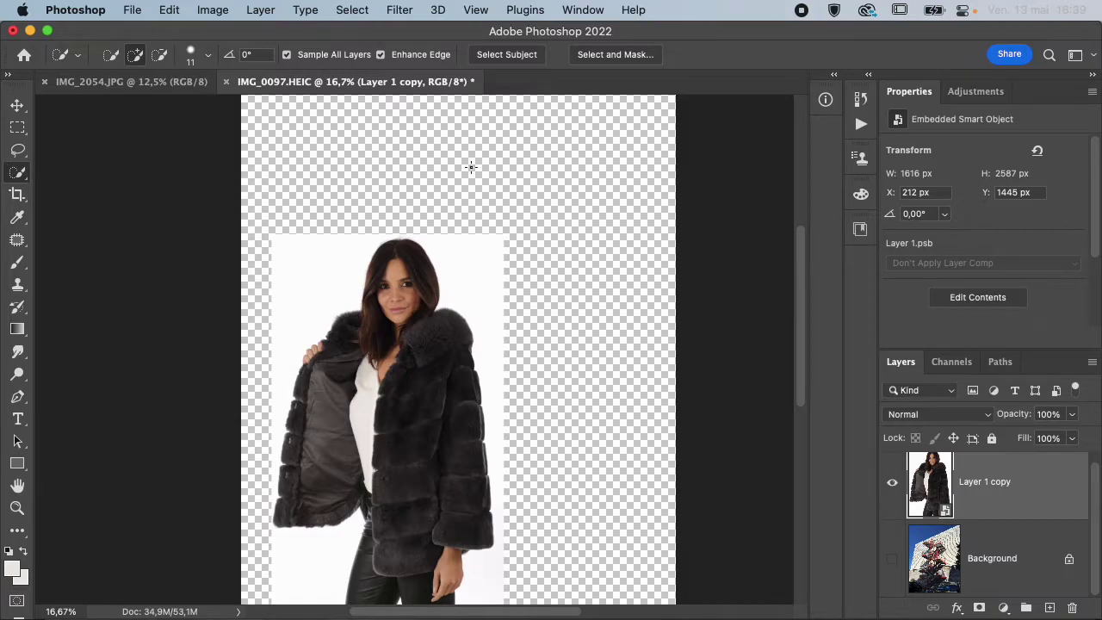
pyautogui.scroll(-2, 520, 107)
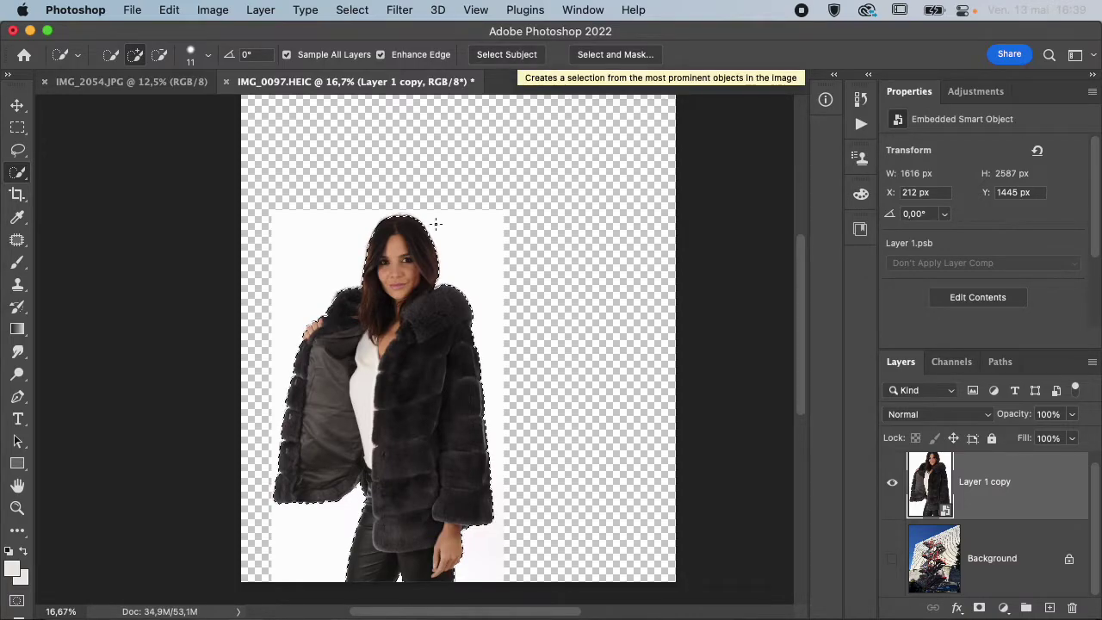
pyautogui.click(637, 54)
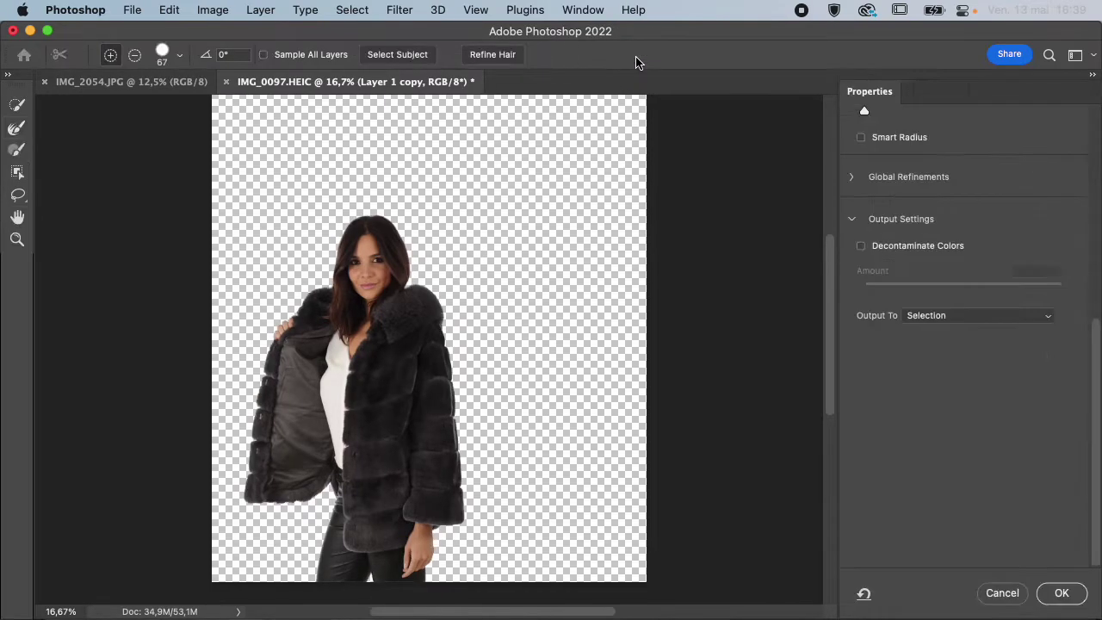
# - Compare the preview modes on the woman's cutout, and set the view to On Black at 100% opacity
pyautogui.press('super+plus')
pyautogui.press('super+plus')
pyautogui.press('super+plus')
pyautogui.press('super+plus')
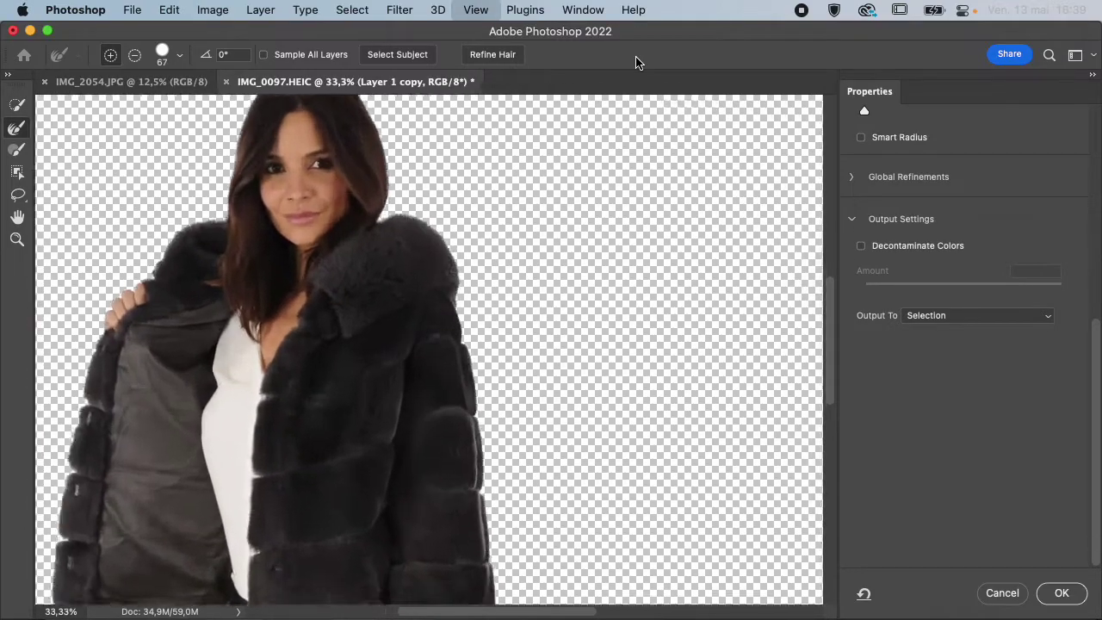
pyautogui.scroll(3, 620, 167)
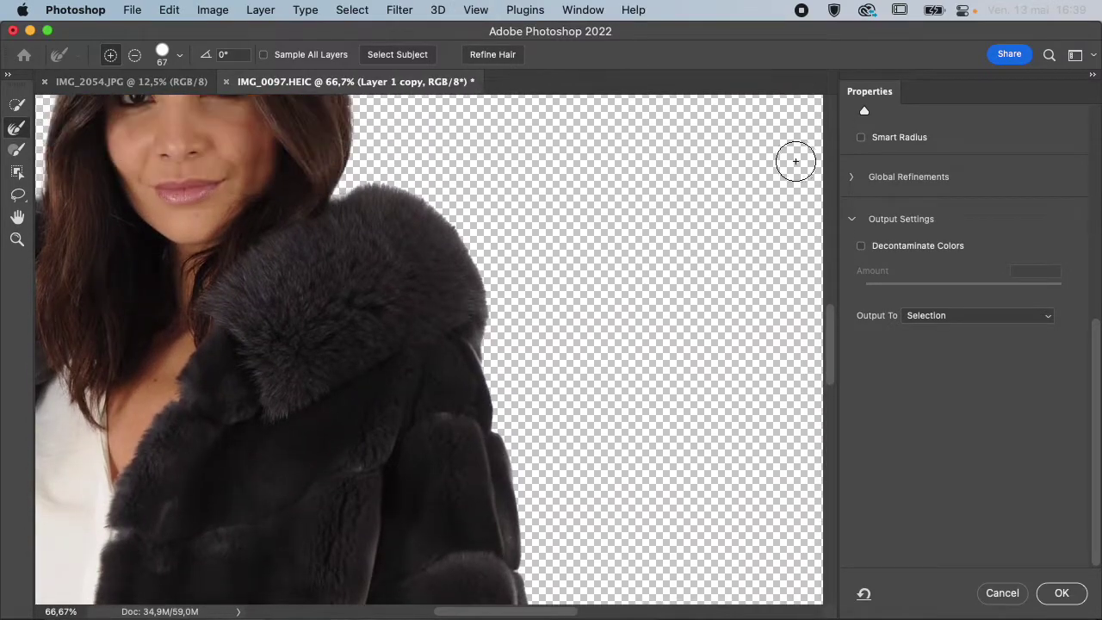
pyautogui.scroll(5, 984, 165)
pyautogui.click(923, 175)
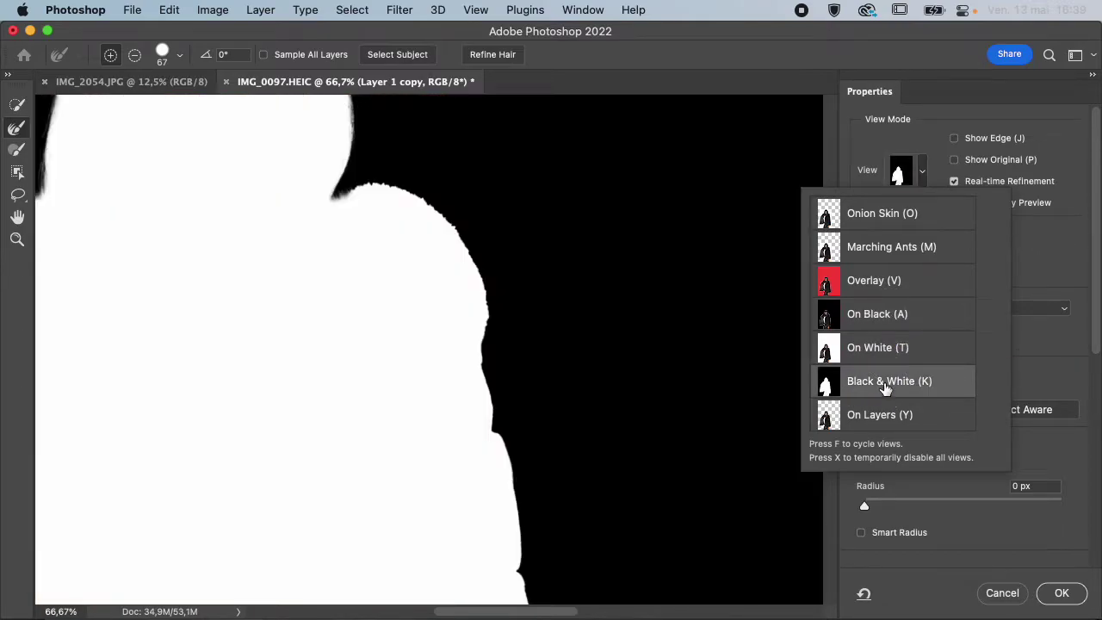
pyautogui.scroll(3, 437, 261)
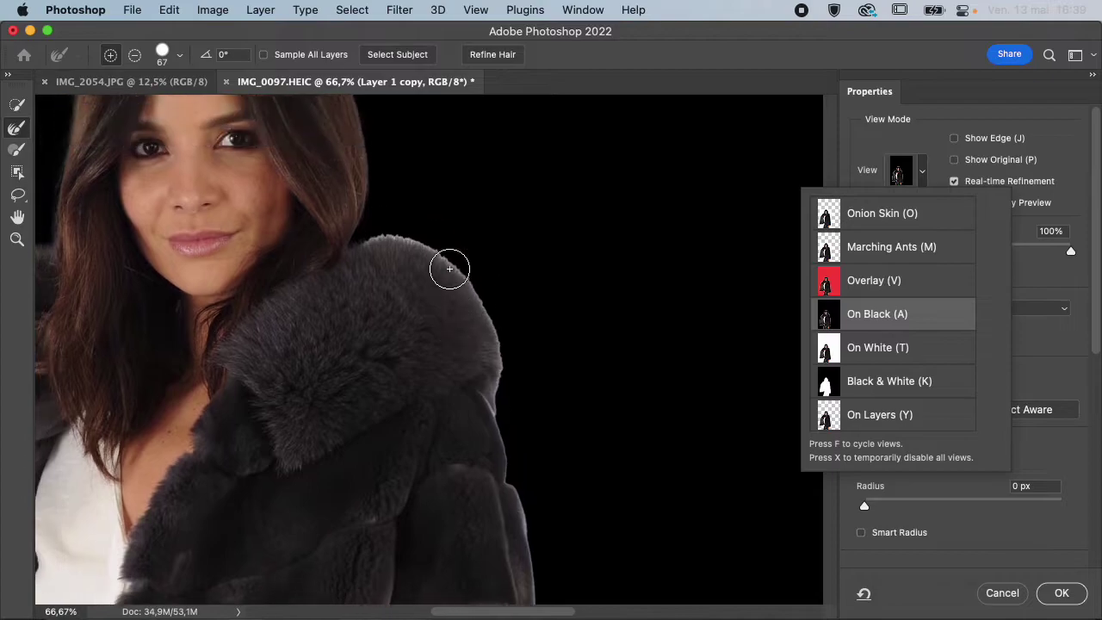
pyautogui.click(1033, 268)
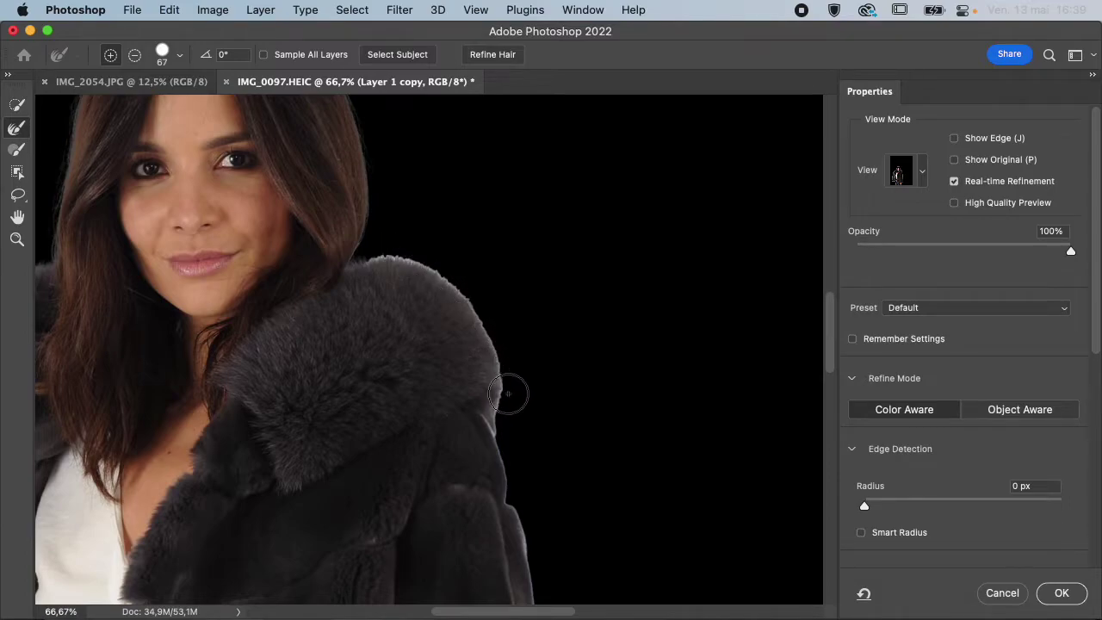
# - Brush along the large fur collar's outer edge with the size 67 Refine Edge brush, and check the fur up close
pyautogui.moveTo(499, 418)
pyautogui.mouseDown()
pyautogui.moveTo(482, 337)
pyautogui.moveTo(436, 266)
pyautogui.moveTo(354, 256)
pyautogui.moveTo(345, 269)
pyautogui.mouseUp()
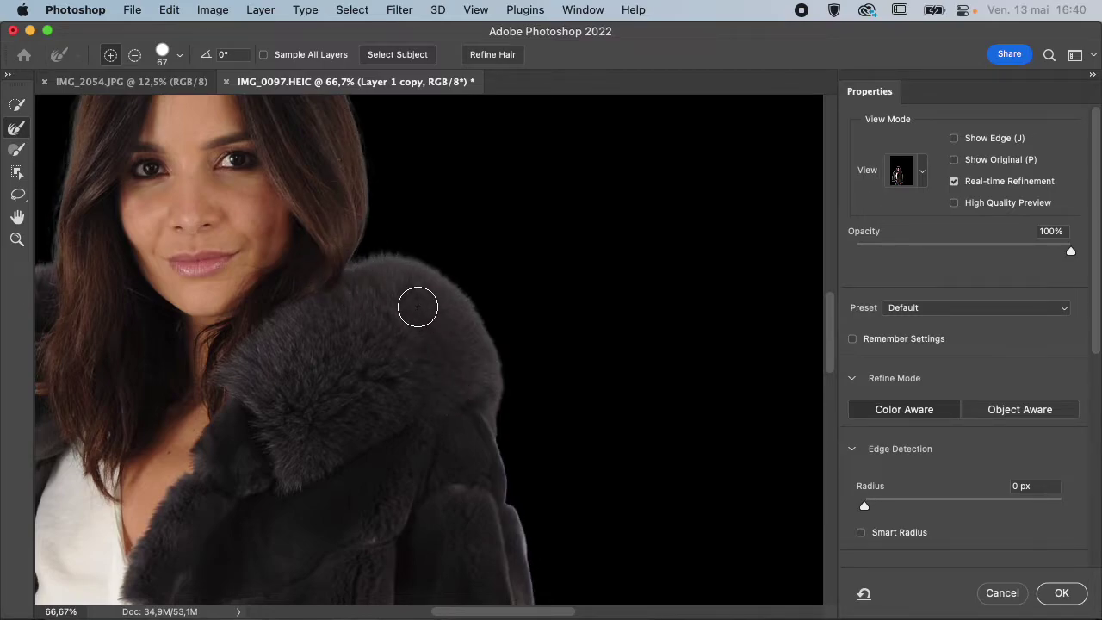
pyautogui.scroll(5, 418, 306)
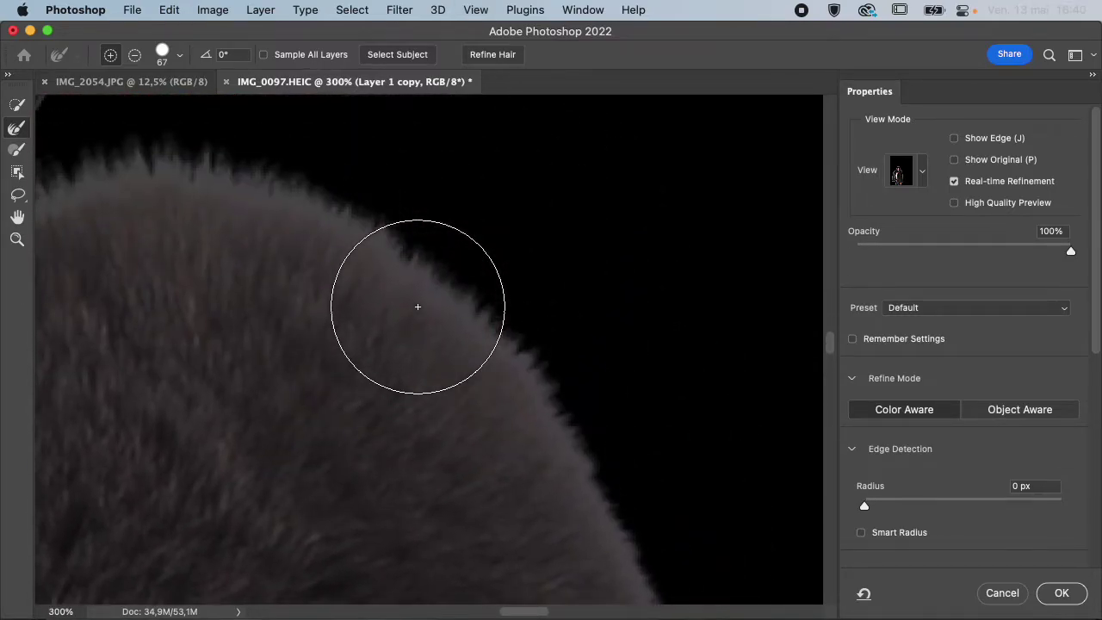
pyautogui.scroll(10, 417, 306)
pyautogui.hscroll(-8, 417, 307)
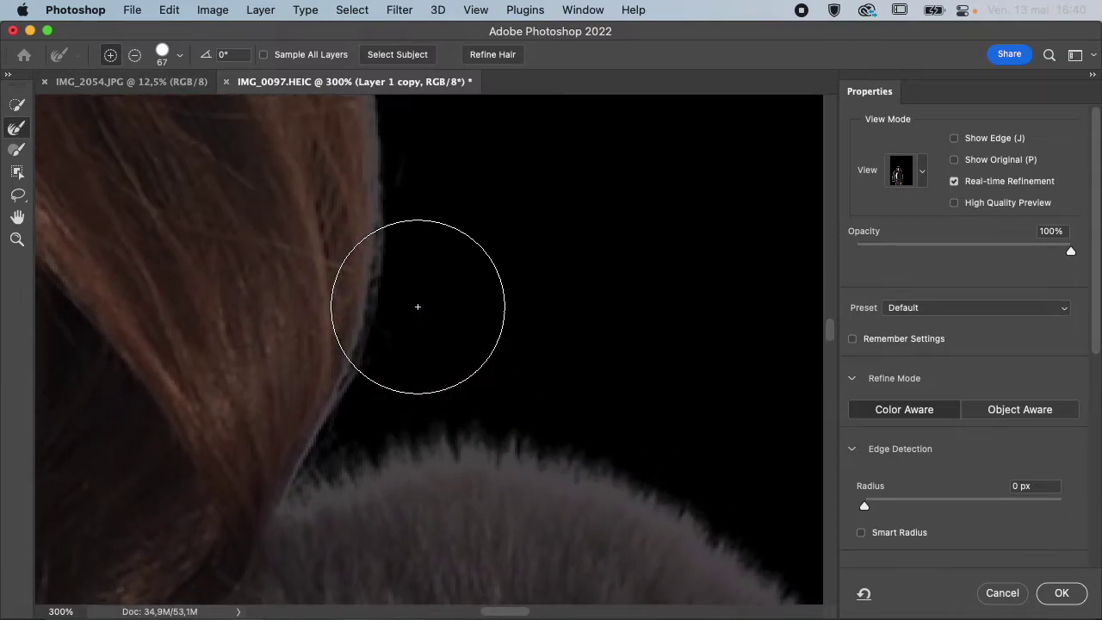
# - Refine the hair's edge from the collar up the right side of the head and over the crown
pyautogui.press('super+minus')
pyautogui.press('super+minus')
pyautogui.moveTo(389, 387)
pyautogui.mouseDown()
pyautogui.moveTo(409, 271)
pyautogui.moveTo(366, 90)
pyautogui.moveTo(362, 121)
pyautogui.mouseUp()
pyautogui.moveTo(406, 230); pyautogui.dragTo(332, 107)
pyautogui.scroll(3, 379, 182)
pyautogui.hscroll(-2, 378, 183)
pyautogui.moveTo(385, 210)
pyautogui.mouseDown()
pyautogui.moveTo(307, 181)
pyautogui.moveTo(235, 179)
pyautogui.moveTo(302, 172)
pyautogui.moveTo(233, 191)
pyautogui.moveTo(186, 250)
pyautogui.moveTo(220, 173)
pyautogui.mouseUp()
# - Refine the edge of the hair on the left side of the face and the fur collar beside it, down toward the hand
pyautogui.hscroll(-3, 233, 183)
pyautogui.scroll(-1, 234, 183)
pyautogui.scroll(-2, 184, 250)
pyautogui.hscroll(-1, 184, 250)
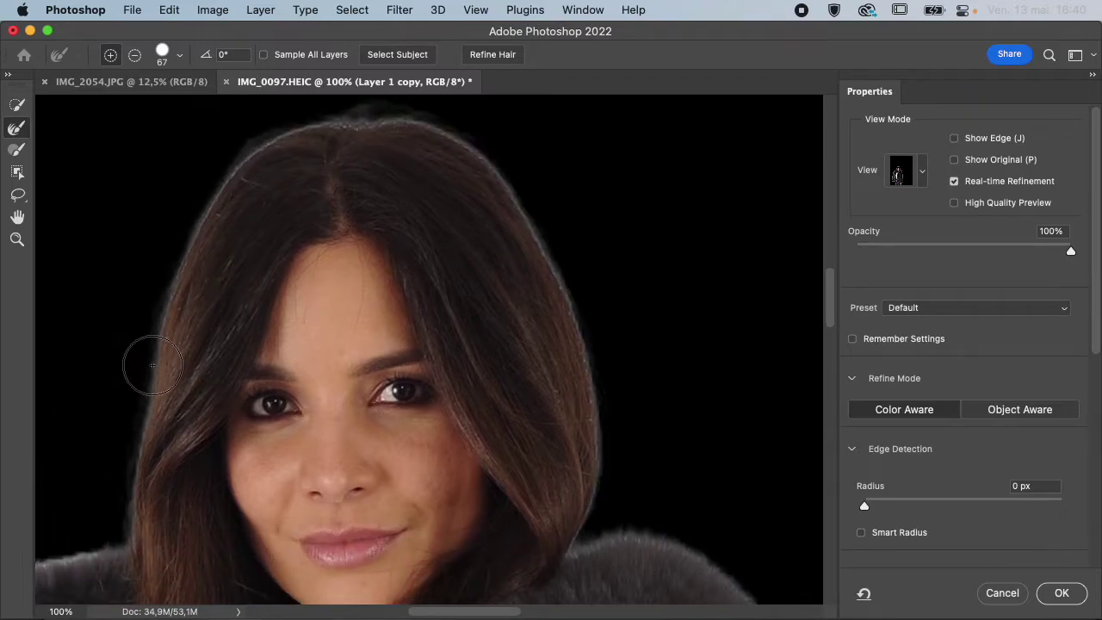
pyautogui.scroll(-2, 153, 366)
pyautogui.scroll(-4, 130, 396)
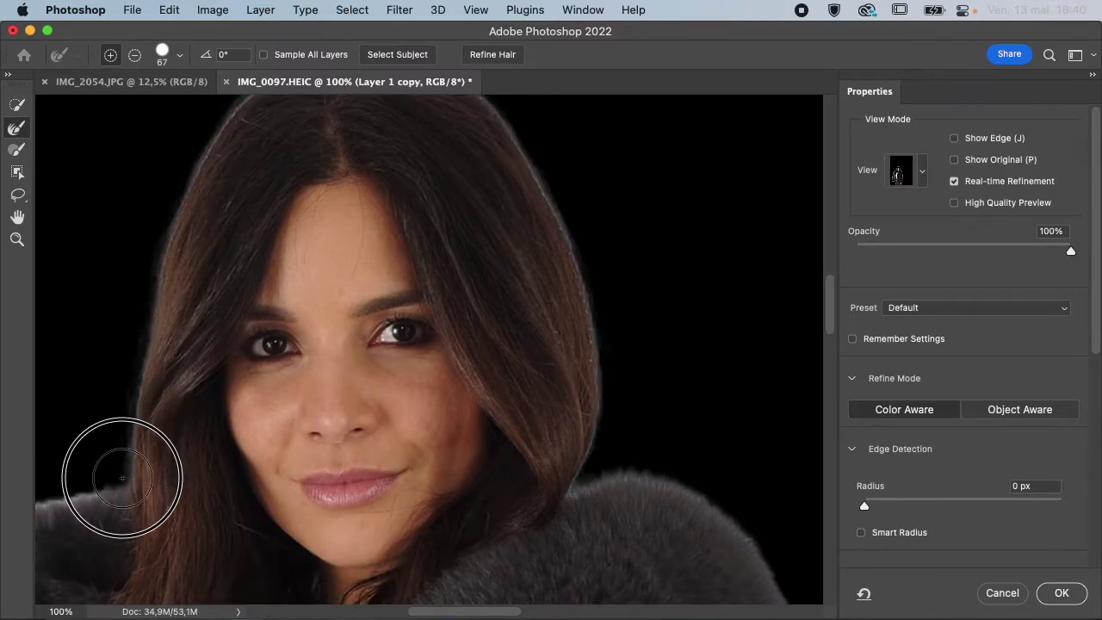
pyautogui.hscroll(-5, 128, 473)
pyautogui.moveTo(283, 371)
pyautogui.mouseDown()
pyautogui.moveTo(167, 401)
pyautogui.moveTo(131, 425)
pyautogui.moveTo(64, 546)
pyautogui.mouseUp()
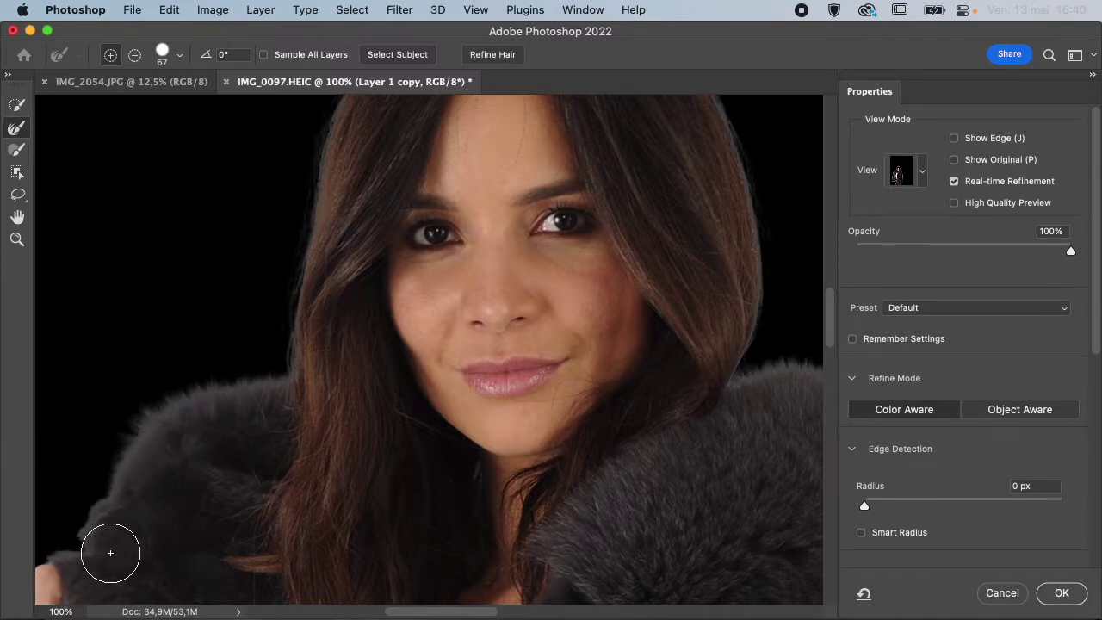
# - Refine the edge around the fingers holding the coat and along the uppermost fur panel below them
pyautogui.scroll(-6, 110, 553)
pyautogui.hscroll(-3, 110, 552)
pyautogui.scroll(-3, 121, 525)
pyautogui.hscroll(-2, 134, 495)
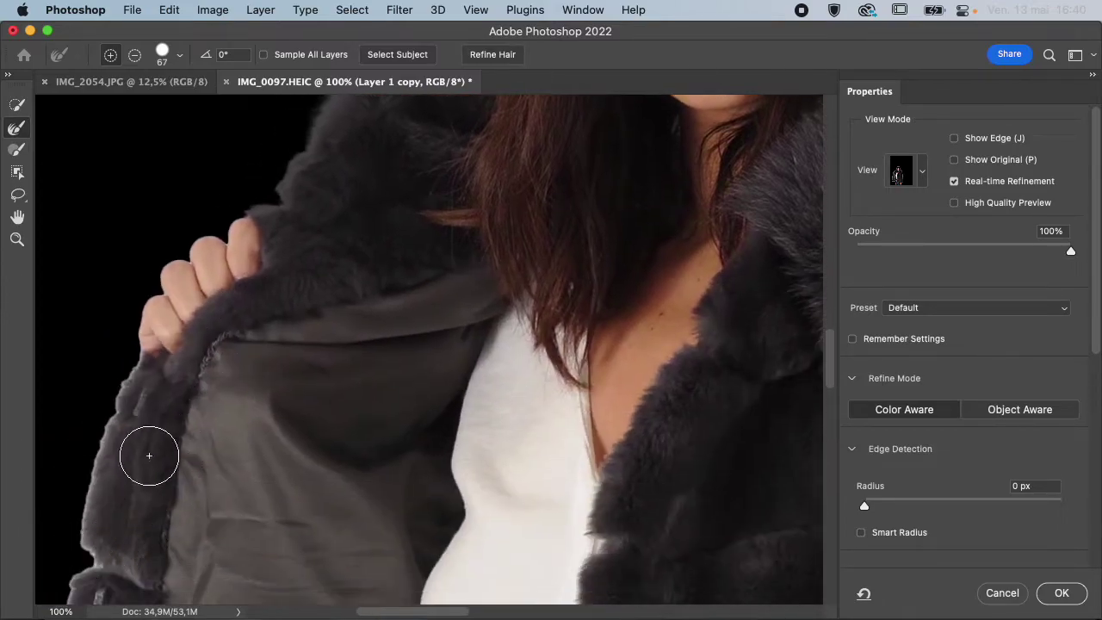
pyautogui.moveTo(242, 213)
pyautogui.mouseDown()
pyautogui.moveTo(170, 253)
pyautogui.moveTo(125, 320)
pyautogui.moveTo(130, 351)
pyautogui.mouseUp()
pyautogui.moveTo(133, 353)
pyautogui.mouseDown()
pyautogui.moveTo(86, 468)
pyautogui.moveTo(86, 545)
pyautogui.mouseUp()
pyautogui.scroll(-5, 139, 533)
pyautogui.hscroll(-2, 139, 532)
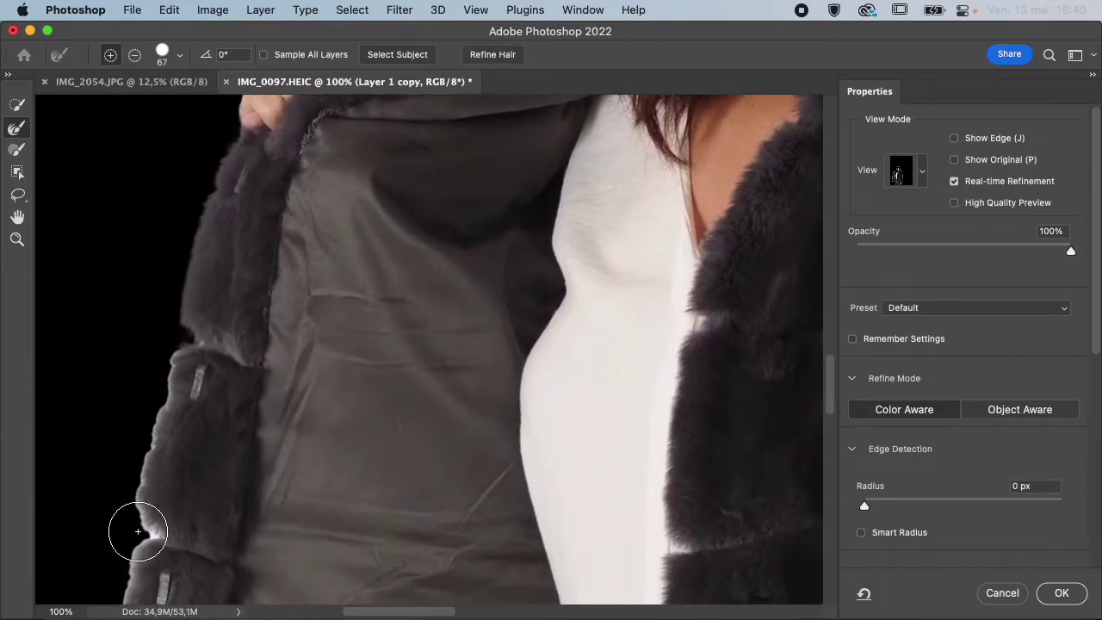
# - Continue the Refine Edge brushing down the open coat's outer edge along the middle fur panels
pyautogui.click(173, 358)
pyautogui.moveTo(172, 357)
pyautogui.mouseDown()
pyautogui.moveTo(139, 481)
pyautogui.moveTo(153, 536)
pyautogui.mouseUp()
pyautogui.scroll(-3, 152, 535)
pyautogui.moveTo(123, 388)
pyautogui.mouseDown()
pyautogui.moveTo(111, 463)
pyautogui.moveTo(117, 585)
pyautogui.mouseUp()
pyautogui.scroll(-5, 115, 584)
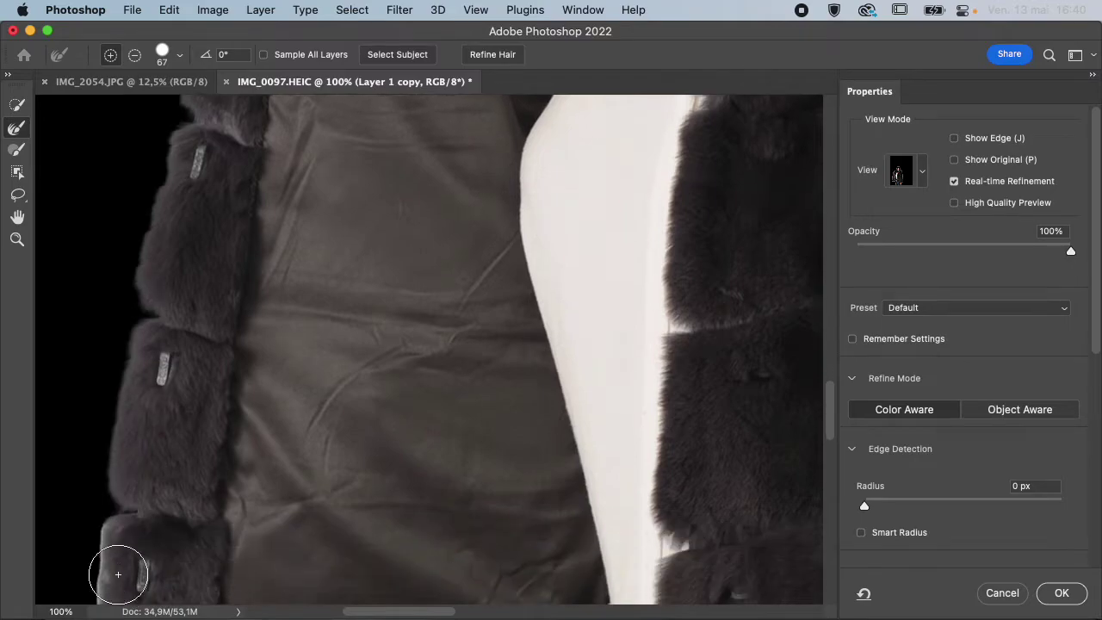
pyautogui.moveTo(118, 507); pyautogui.dragTo(90, 563)
pyautogui.scroll(-10, 89, 516)
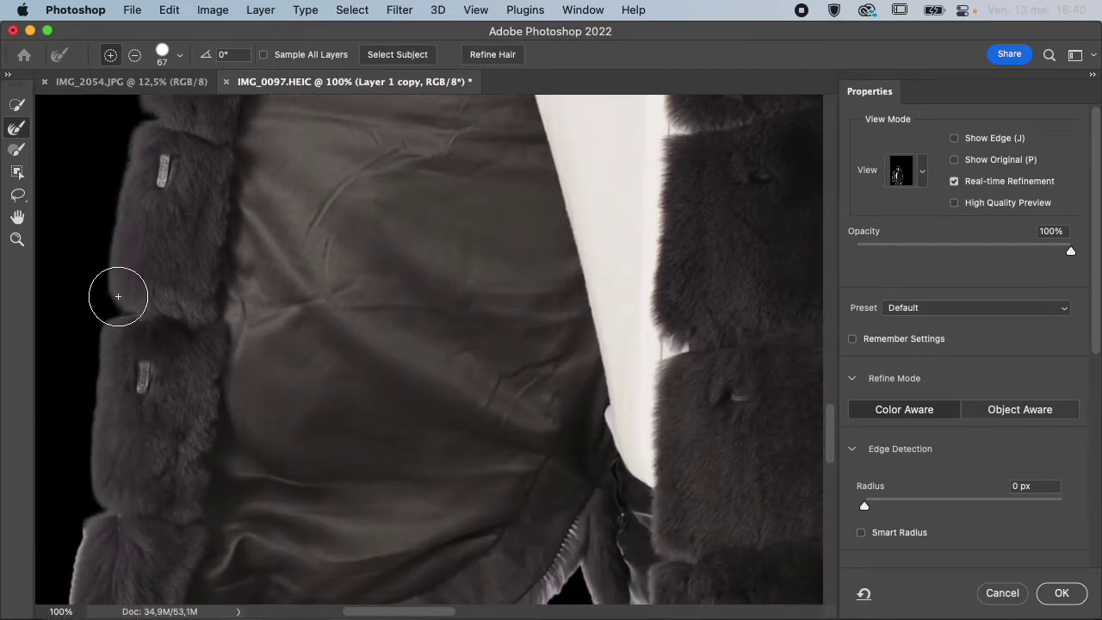
# - Refine the edge of the open coat's lowest fur panels and along its hem to the trouser leg
pyautogui.scroll(-8, 84, 473)
pyautogui.moveTo(93, 372)
pyautogui.mouseDown()
pyautogui.moveTo(74, 484)
pyautogui.moveTo(73, 521)
pyautogui.moveTo(90, 538)
pyautogui.moveTo(131, 550)
pyautogui.moveTo(296, 549)
pyautogui.moveTo(445, 527)
pyautogui.moveTo(502, 511)
pyautogui.moveTo(594, 434)
pyautogui.moveTo(613, 505)
pyautogui.moveTo(578, 593)
pyautogui.mouseUp()
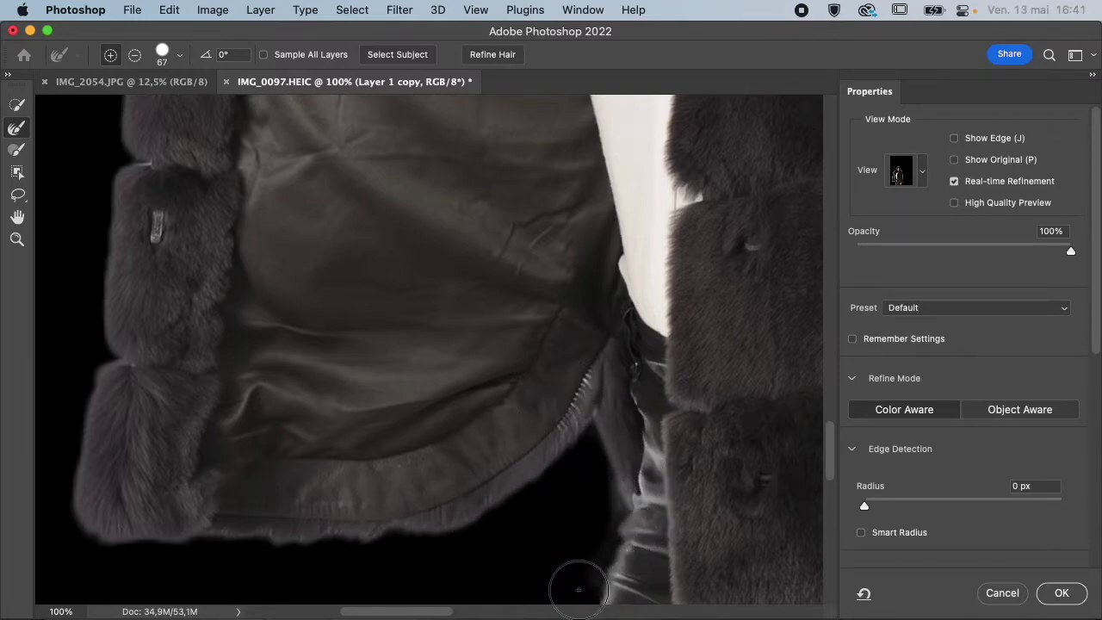
pyautogui.scroll(-5, 579, 593)
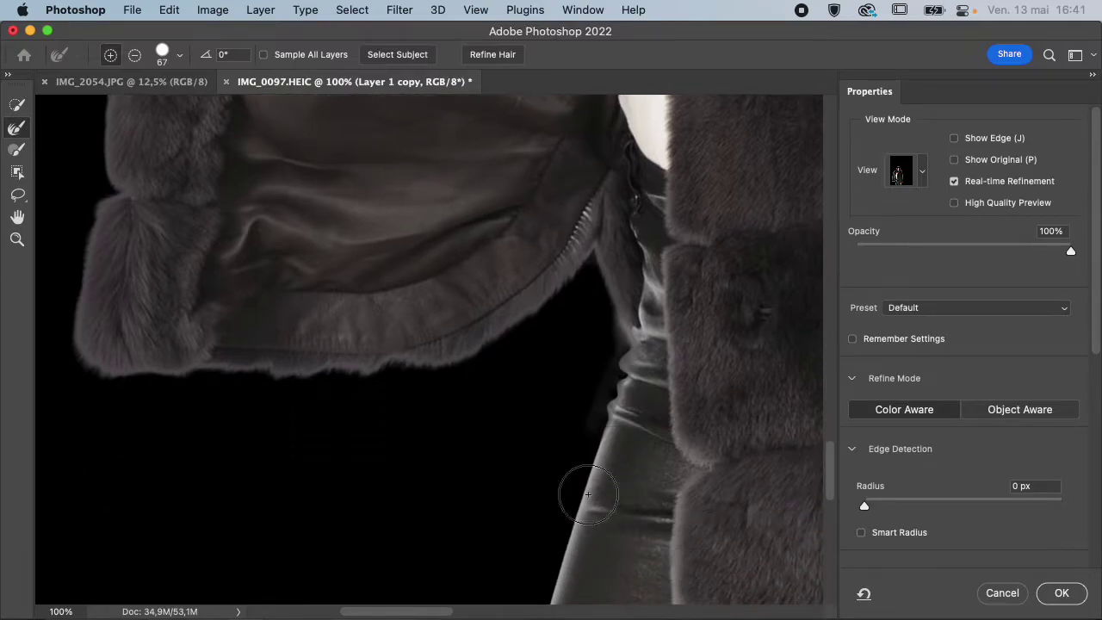
# - Refine the edge of the lowered hand and wrist and around the fur cuff of the sleeve above it
pyautogui.hscroll(5, 574, 468)
pyautogui.scroll(-3, 573, 468)
pyautogui.hscroll(10, 577, 475)
pyautogui.scroll(-2, 576, 475)
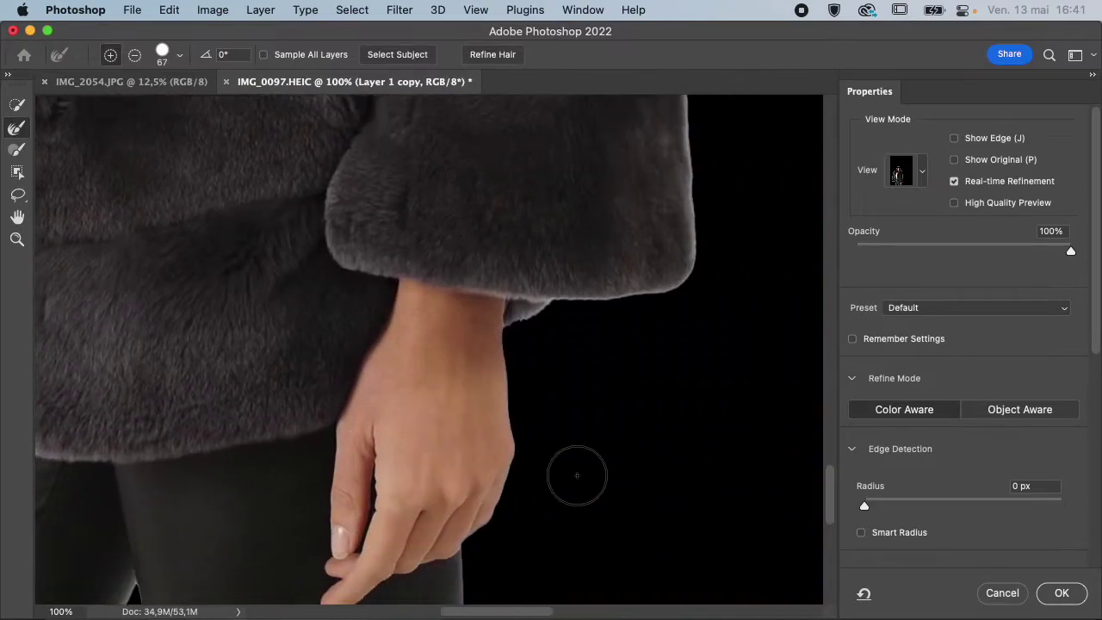
pyautogui.moveTo(475, 396)
pyautogui.mouseDown()
pyautogui.moveTo(509, 387)
pyautogui.moveTo(526, 364)
pyautogui.moveTo(606, 366)
pyautogui.moveTo(652, 345)
pyautogui.moveTo(657, 192)
pyautogui.moveTo(642, 151)
pyautogui.moveTo(614, 136)
pyautogui.mouseUp()
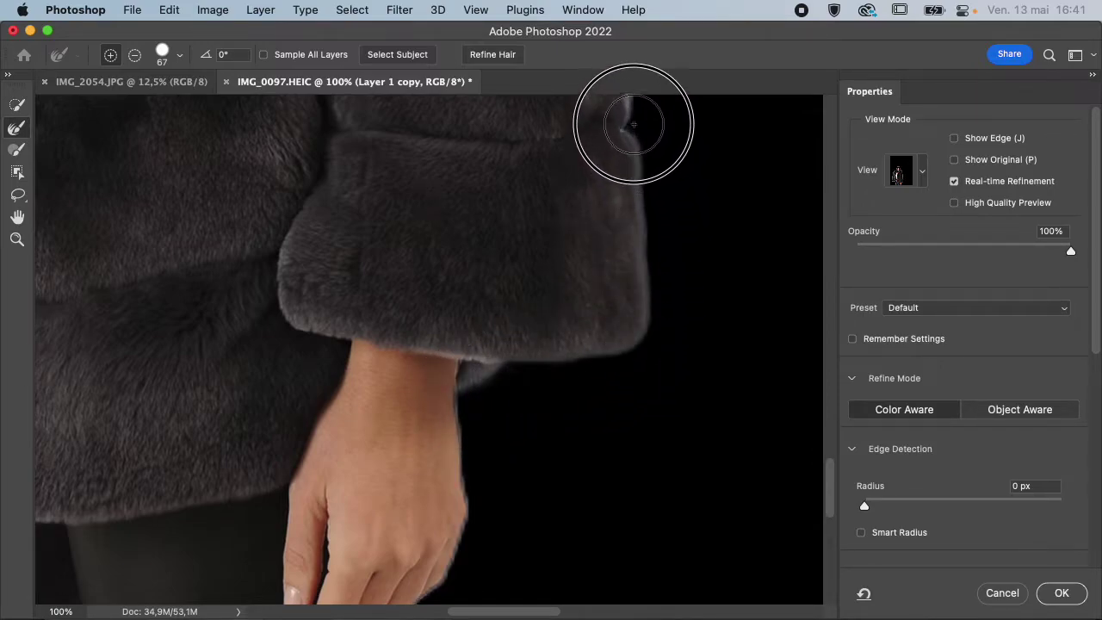
pyautogui.scroll(3, 634, 160)
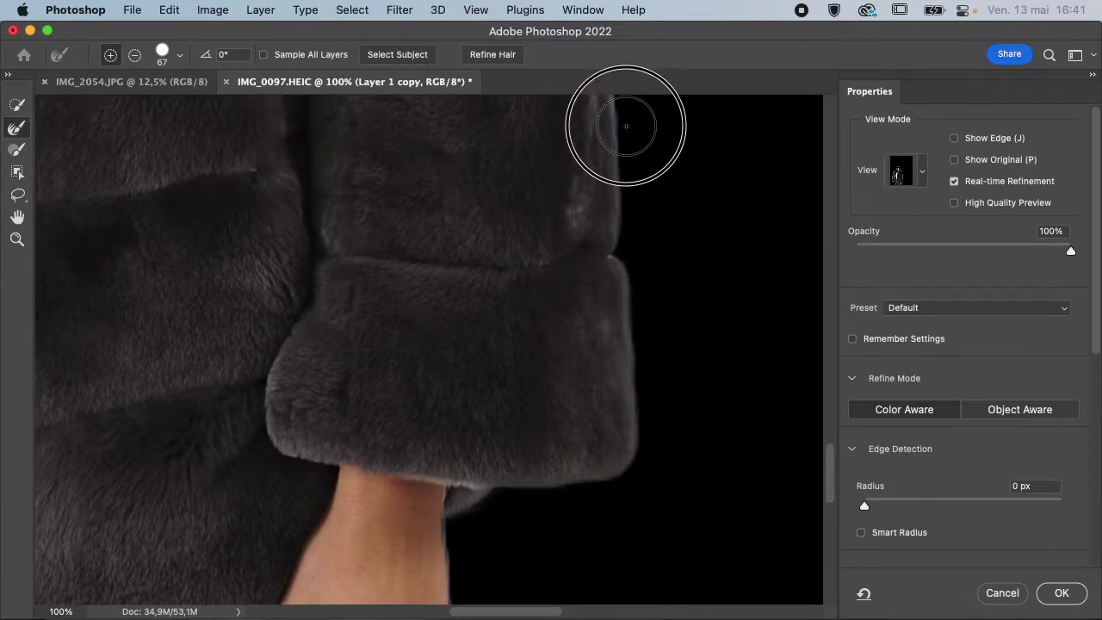
# - Continue the Refine Edge brushing up the sleeve's outer edge along the fur panels above the cuff
pyautogui.scroll(5, 622, 106)
pyautogui.moveTo(616, 285); pyautogui.dragTo(607, 177)
pyautogui.scroll(4, 608, 168)
pyautogui.moveTo(602, 338)
pyautogui.mouseDown()
pyautogui.moveTo(583, 201)
pyautogui.moveTo(597, 118)
pyautogui.moveTo(591, 133)
pyautogui.mouseUp()
pyautogui.moveTo(585, 305)
pyautogui.mouseDown()
pyautogui.moveTo(576, 315)
pyautogui.moveTo(541, 181)
pyautogui.moveTo(551, 183)
pyautogui.mouseUp()
# - Refine the outer edge of the upper sleeve panels up to the shoulder and the base of the fur collar
pyautogui.scroll(2, 552, 183)
pyautogui.scroll(2, 553, 183)
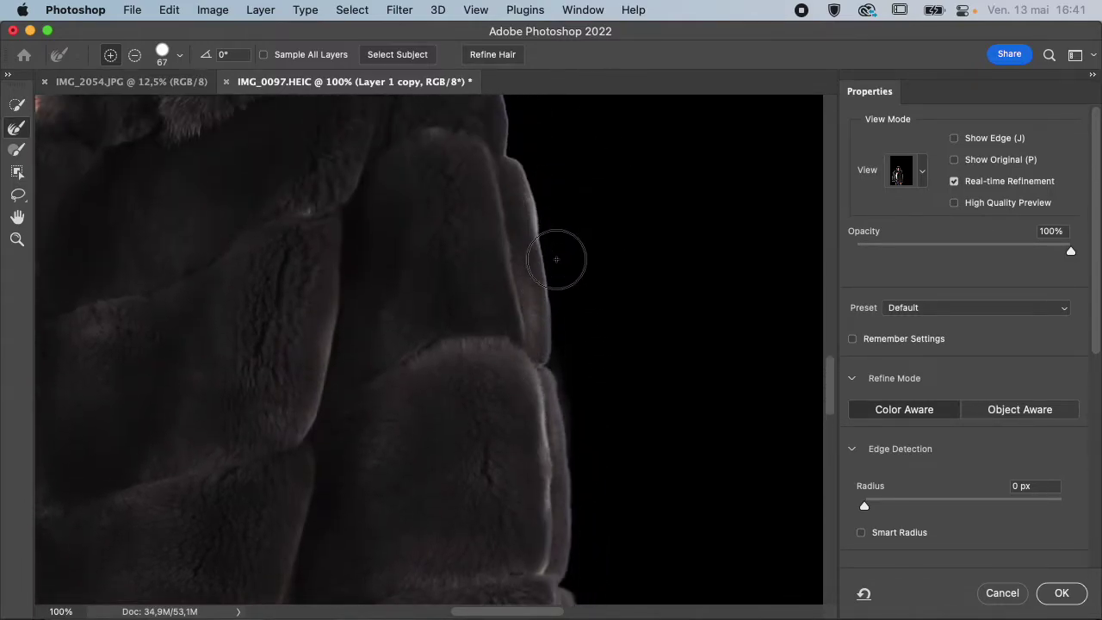
pyautogui.moveTo(551, 293)
pyautogui.mouseDown()
pyautogui.moveTo(542, 205)
pyautogui.moveTo(516, 153)
pyautogui.mouseUp()
pyautogui.scroll(3, 516, 151)
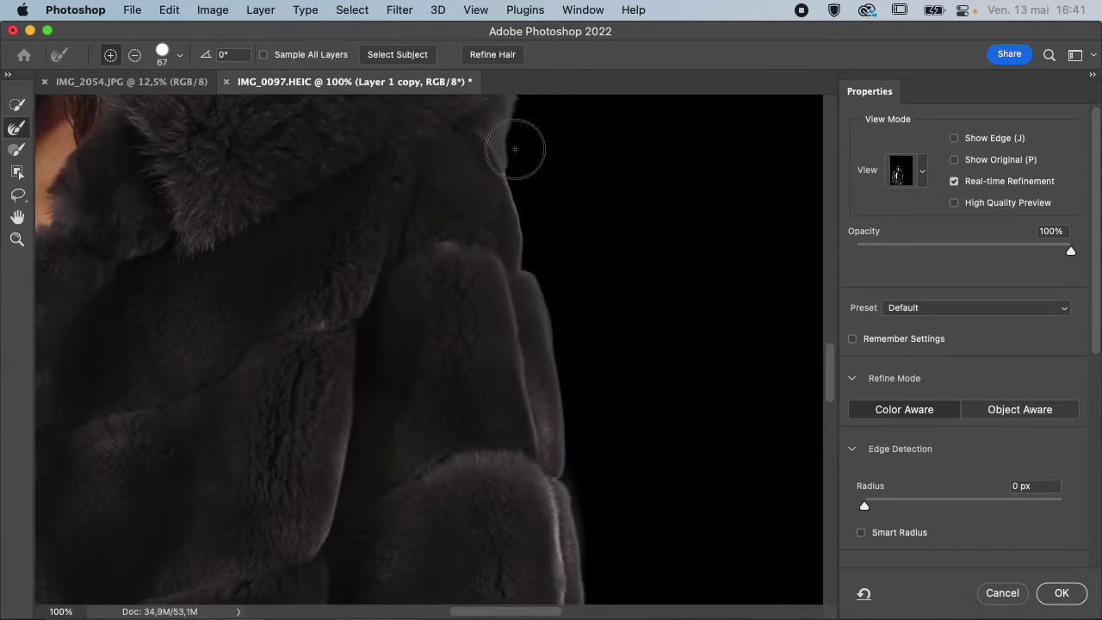
pyautogui.moveTo(529, 249); pyautogui.dragTo(510, 143)
pyautogui.scroll(3, 510, 141)
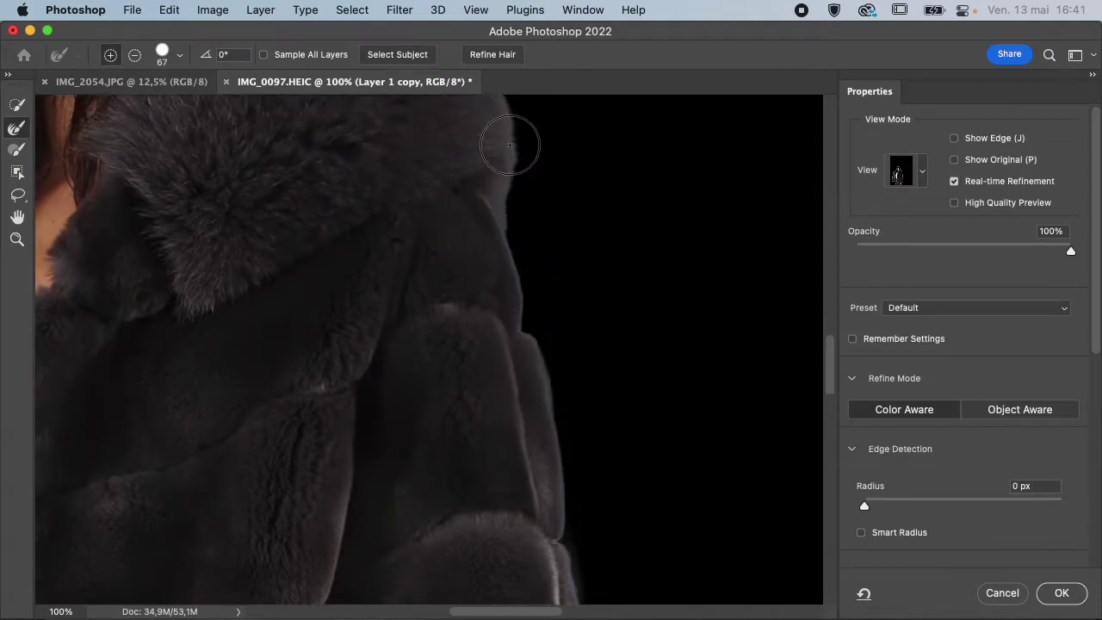
# - Set the Edge Detection radius to 3 px with the hair and fur collar edge in view
pyautogui.scroll(4, 517, 332)
pyautogui.scroll(5, 517, 332)
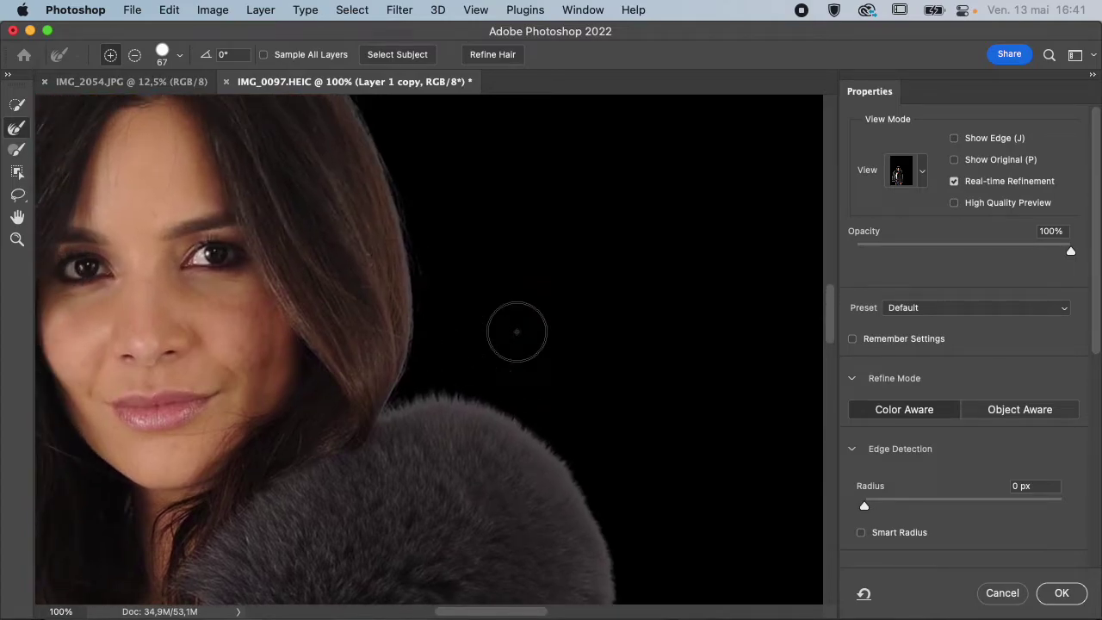
pyautogui.hscroll(2, 516, 332)
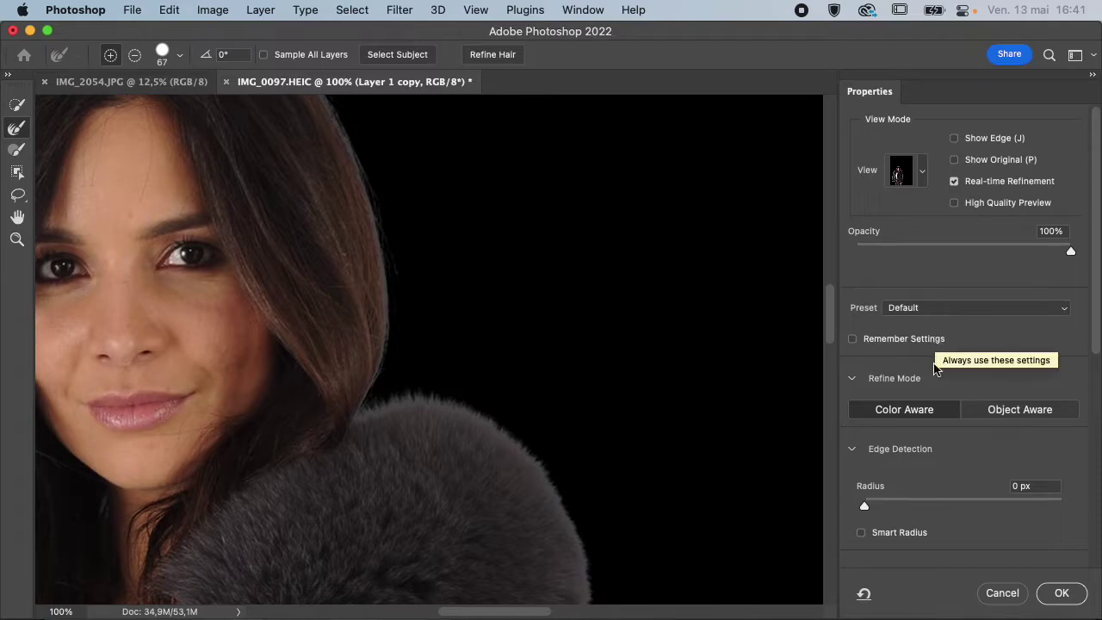
pyautogui.click(881, 505)
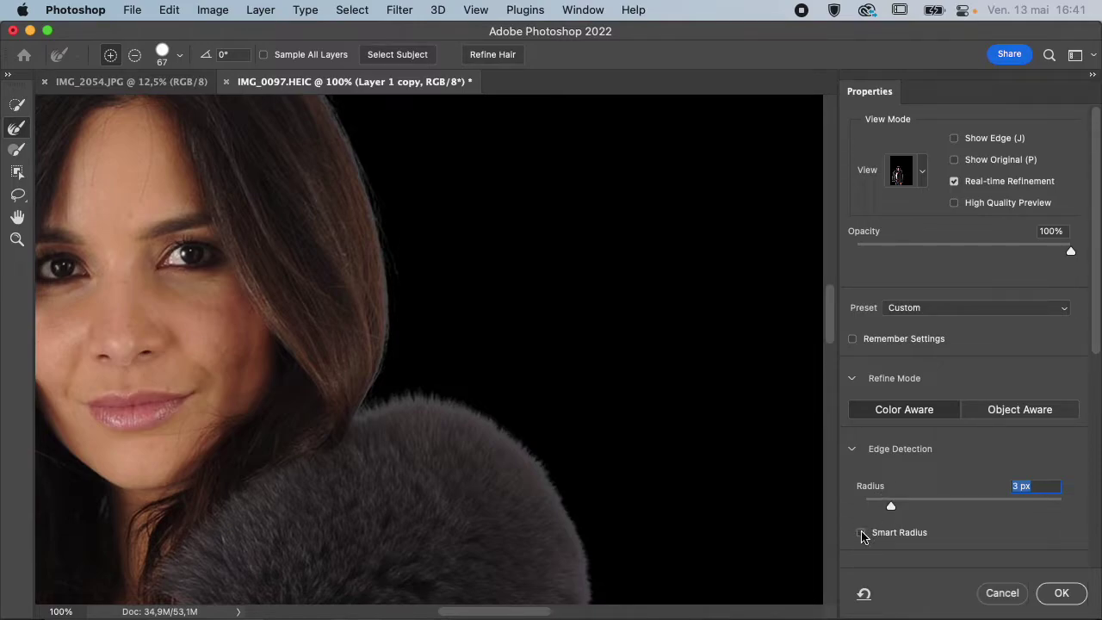
# - Review the remaining refinement and output settings and inspect the hair edge up to the crown of the head
pyautogui.scroll(-5, 954, 522)
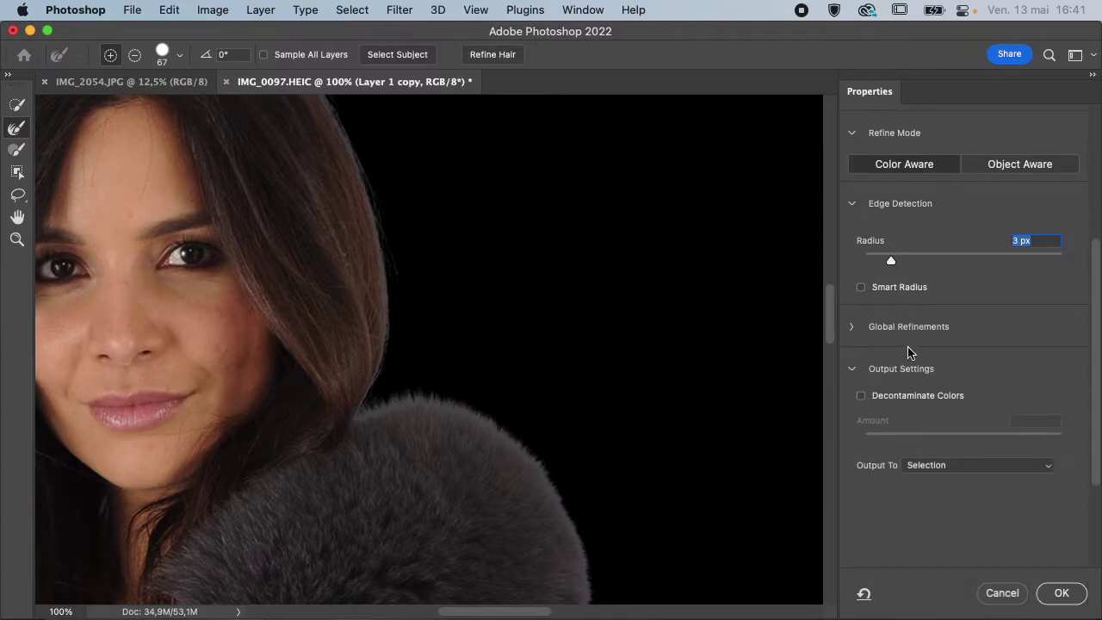
pyautogui.scroll(-2, 931, 358)
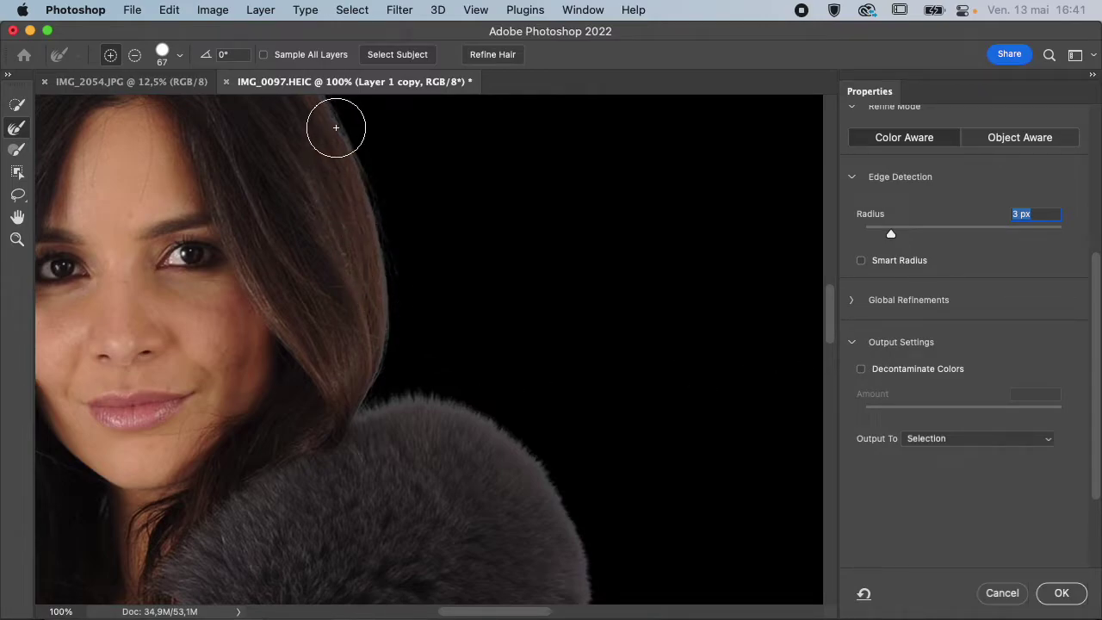
pyautogui.scroll(4, 346, 220)
pyautogui.hscroll(-2, 346, 221)
pyautogui.scroll(4, 347, 226)
pyautogui.hscroll(-1, 347, 226)
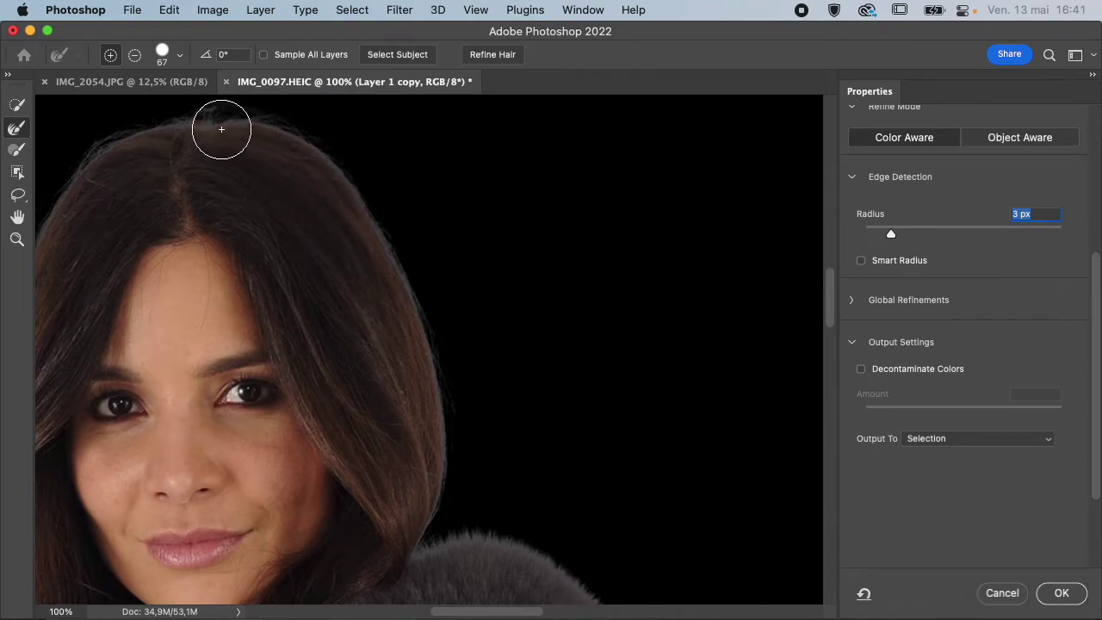
# - Turn on Decontaminate Colors for the cutout and set its amount to 46%
pyautogui.click(861, 370)
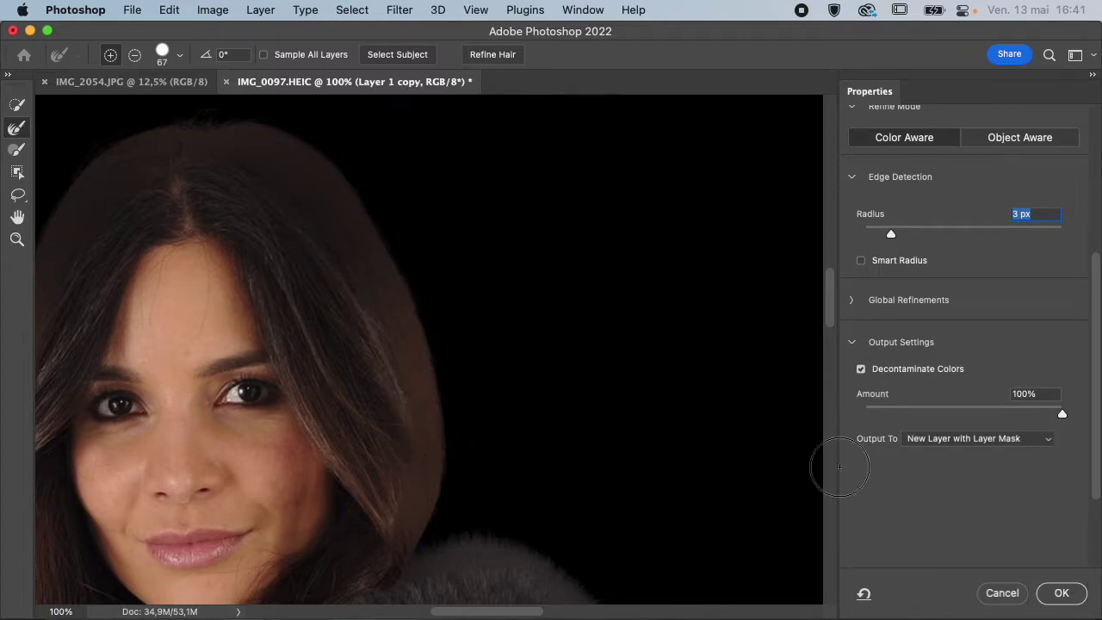
pyautogui.click(979, 412)
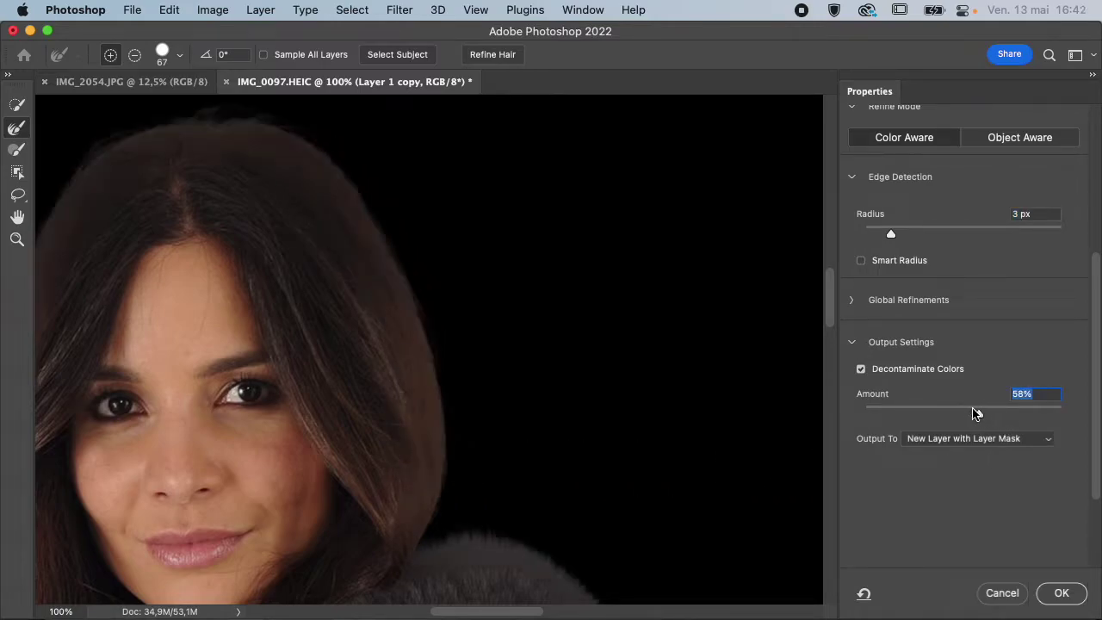
pyautogui.moveTo(960, 413); pyautogui.dragTo(968, 412)
pyautogui.scroll(-3, 904, 413)
pyautogui.scroll(-5, 579, 524)
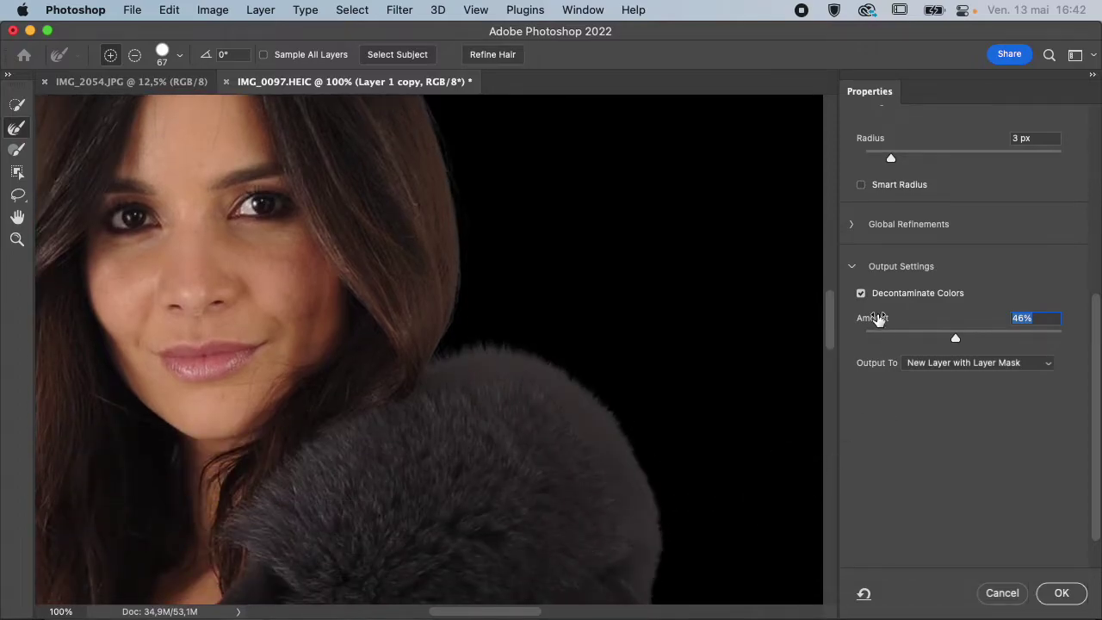
# - Compare the hair and fur edges with Decontaminate Colors off and on
pyautogui.click(861, 294)
pyautogui.click(861, 293)
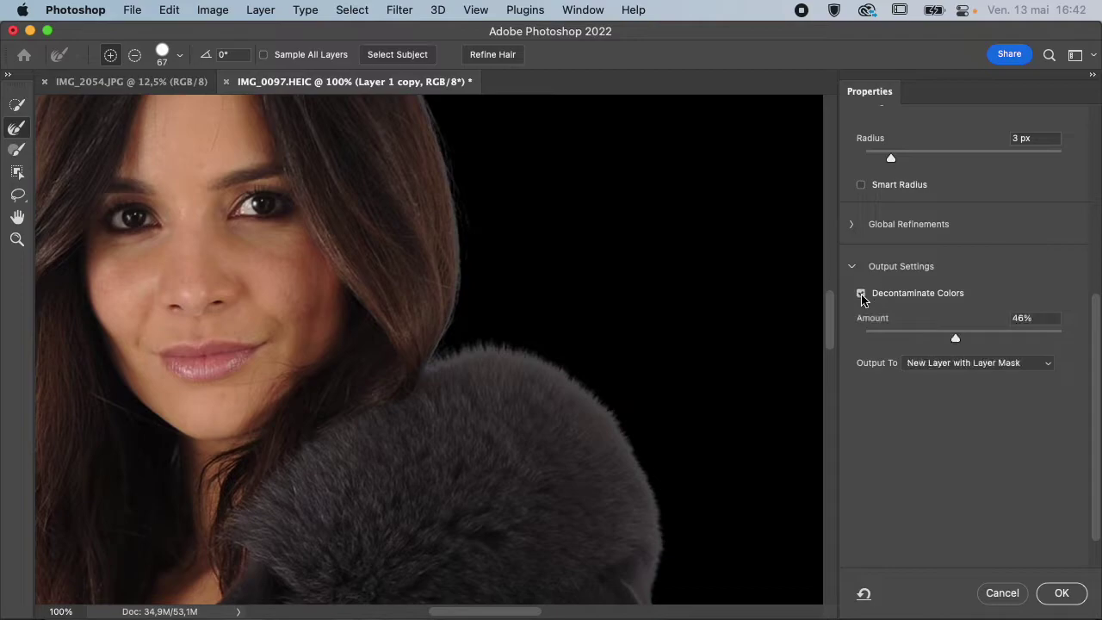
pyautogui.click(861, 294)
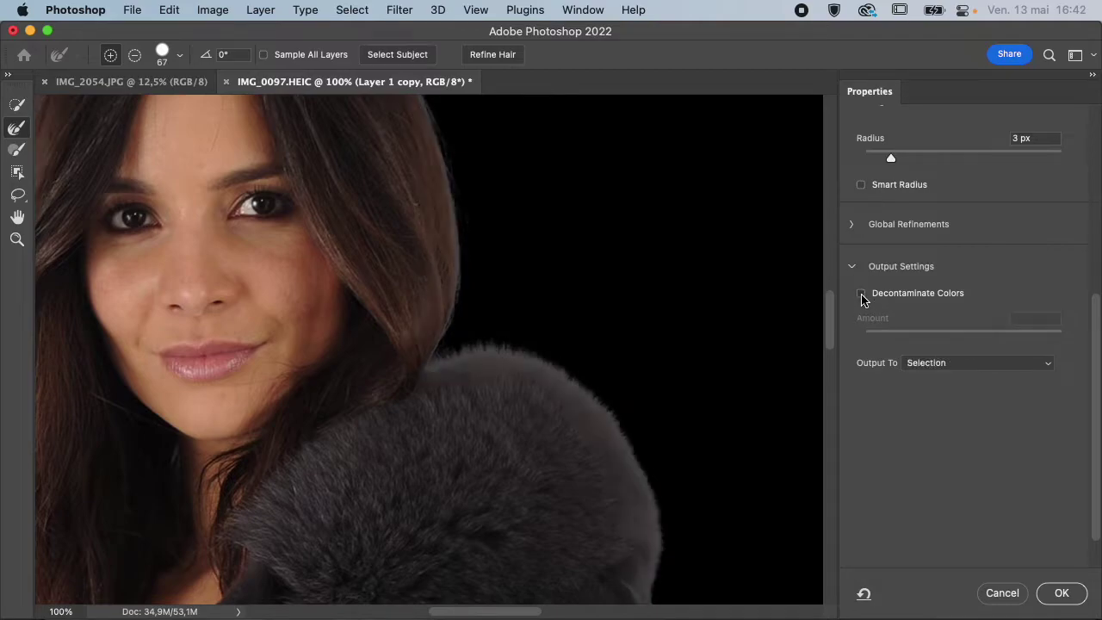
pyautogui.click(861, 294)
# - Lower the decontamination amount to 16% and compare the edges with the correction off and on
pyautogui.click(912, 333)
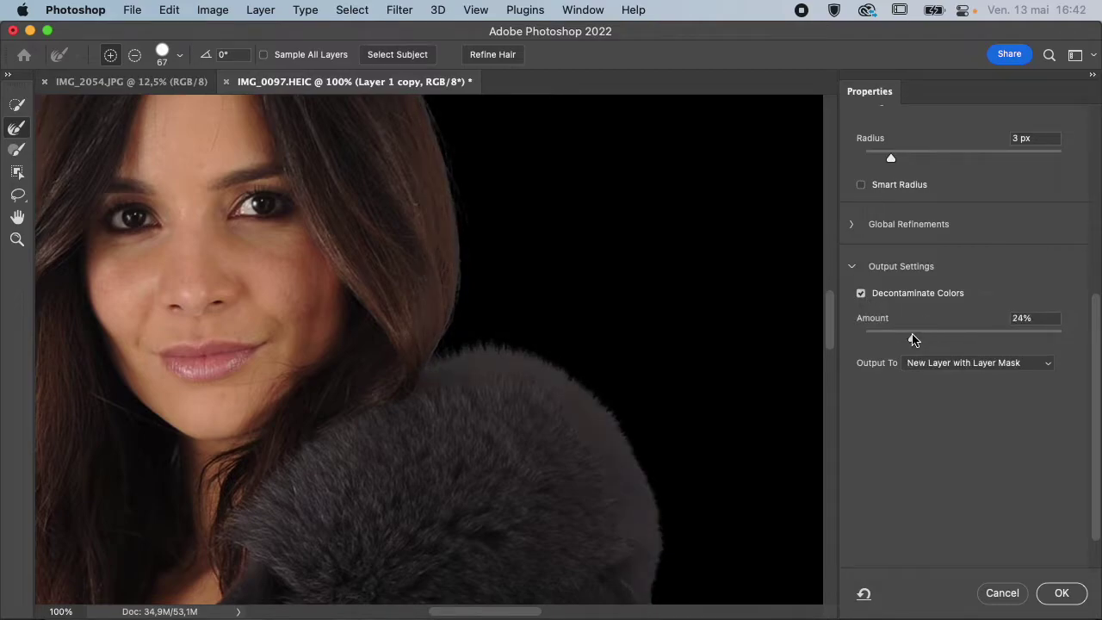
pyautogui.moveTo(902, 336); pyautogui.dragTo(903, 338)
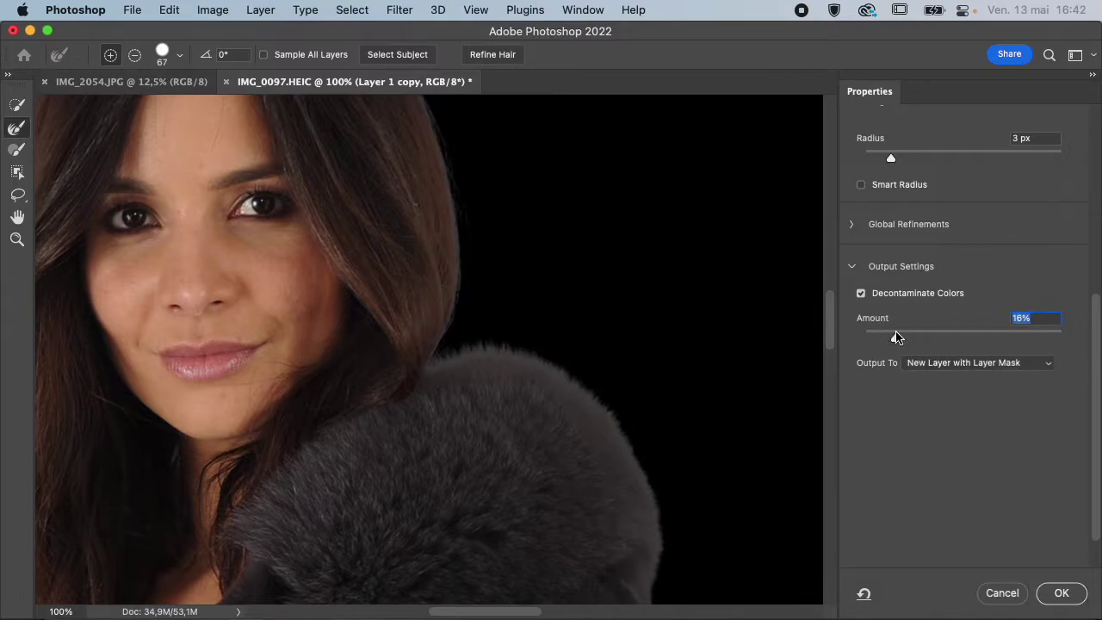
pyautogui.click(861, 293)
pyautogui.click(861, 294)
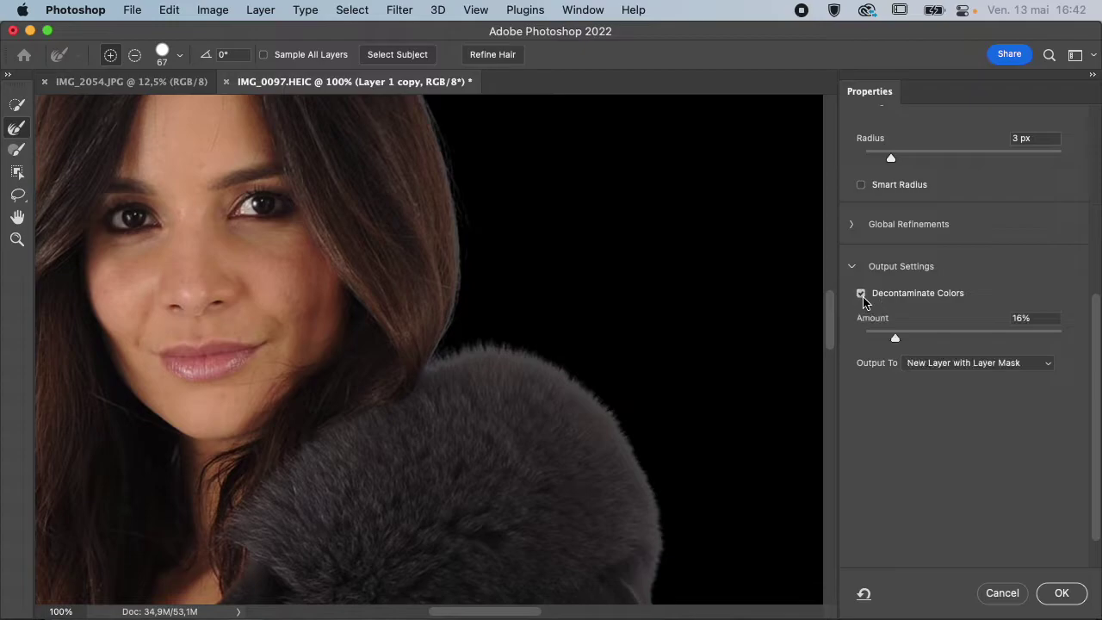
pyautogui.scroll(5, 774, 345)
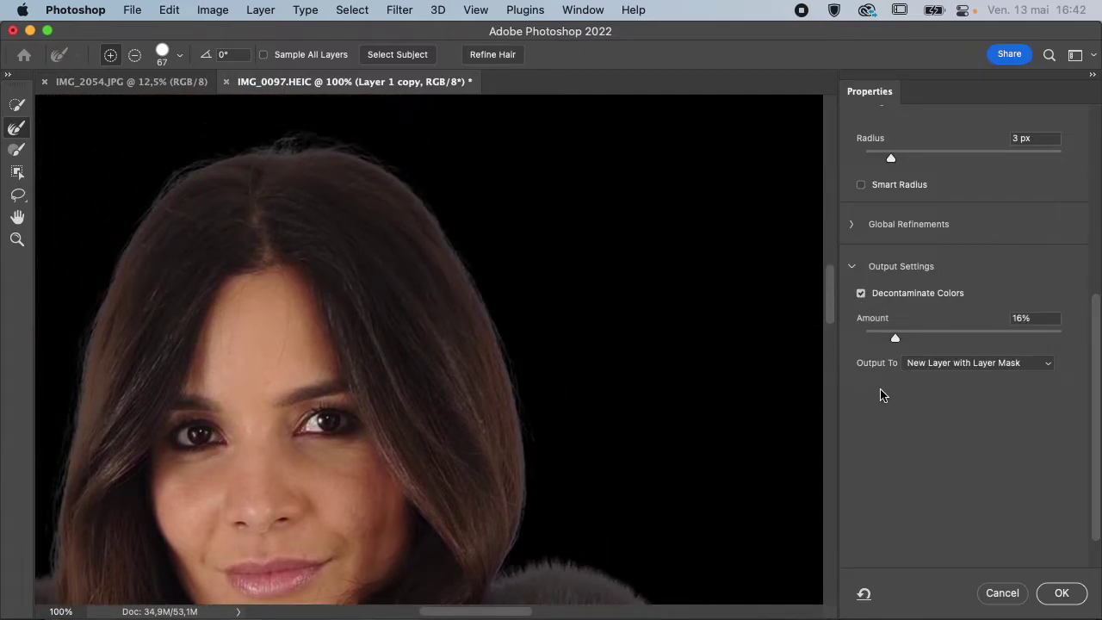
# - Output the refined selection to a New Layer with Layer Mask and apply the refinement
pyautogui.scroll(-2, 880, 395)
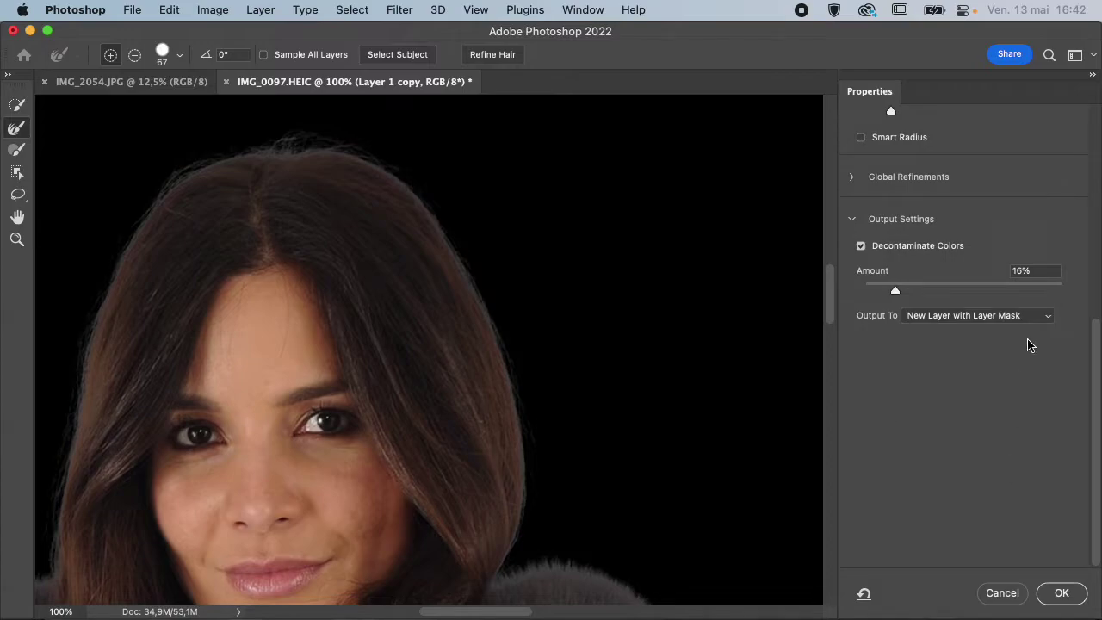
pyautogui.click(1030, 316)
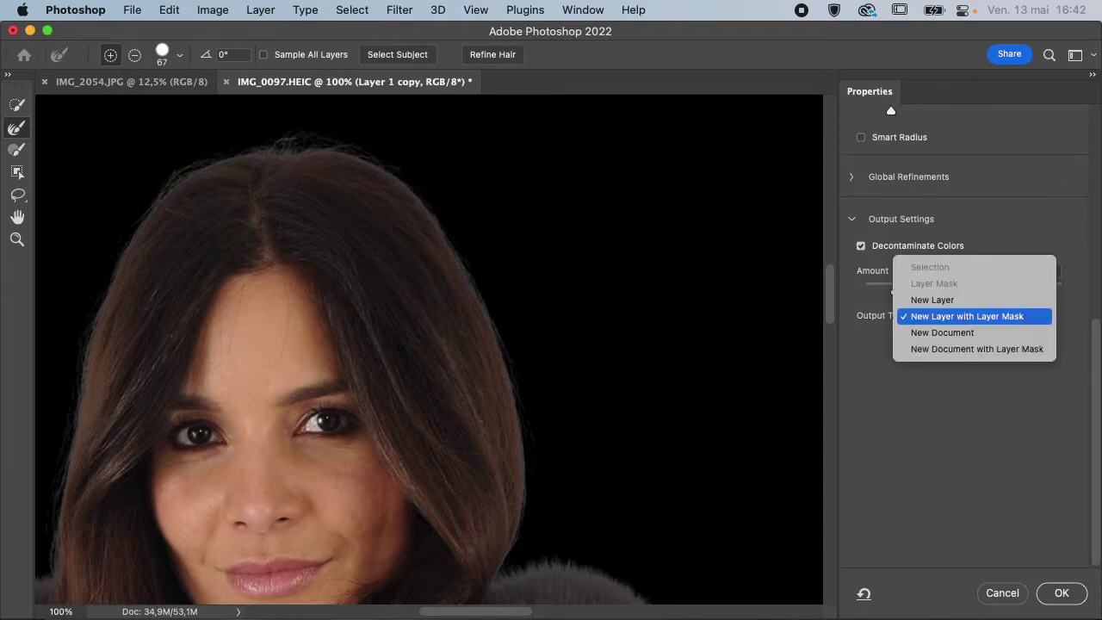
pyautogui.click(1029, 316)
pyautogui.click(1068, 594)
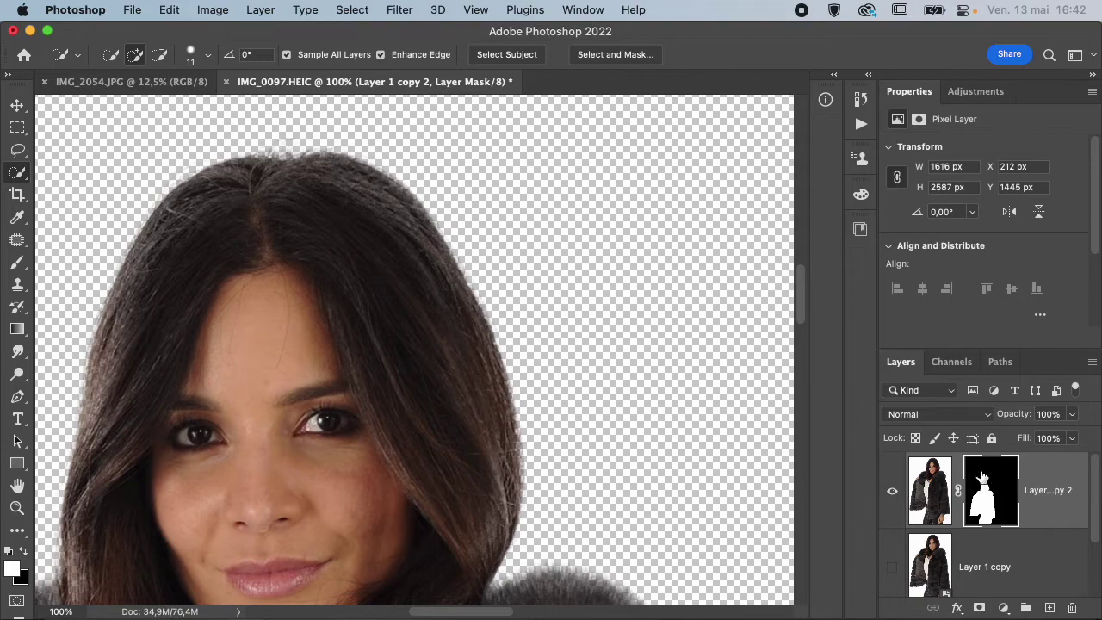
# - Show the Background layer behind the cutout and inspect the hair and fur edges against it
pyautogui.scroll(-2, 929, 558)
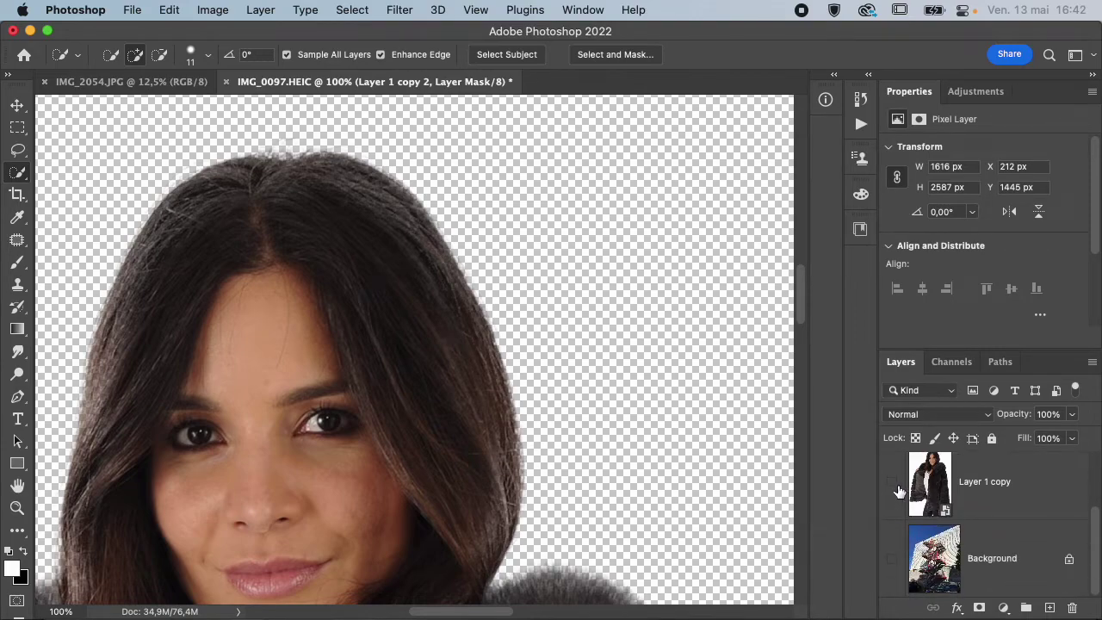
pyautogui.click(893, 559)
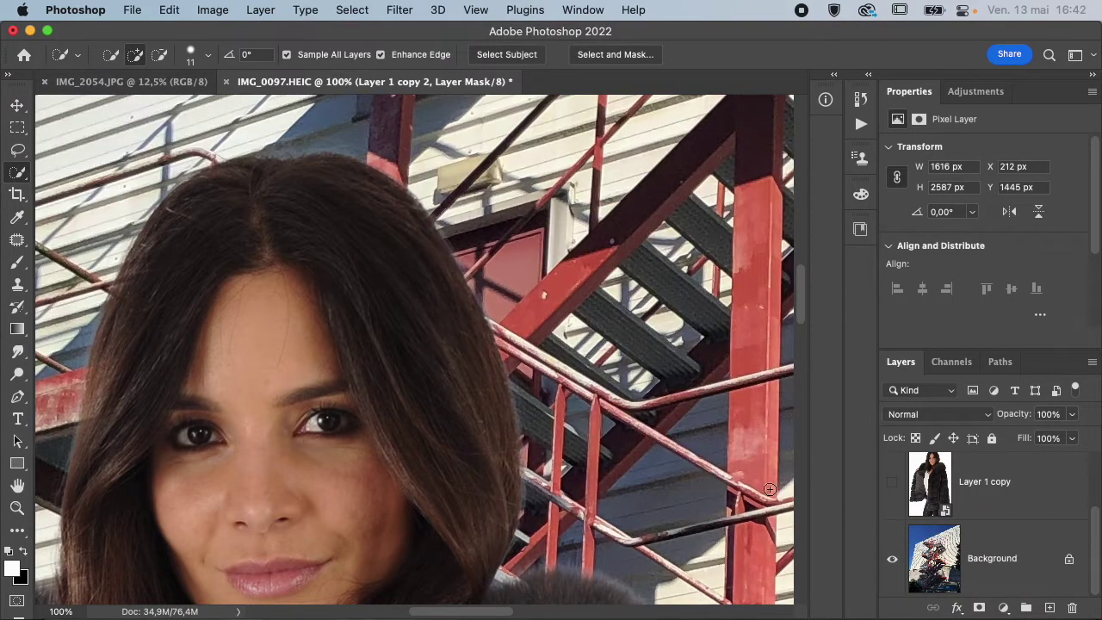
pyautogui.scroll(-10, 674, 484)
pyautogui.hscroll(3, 675, 483)
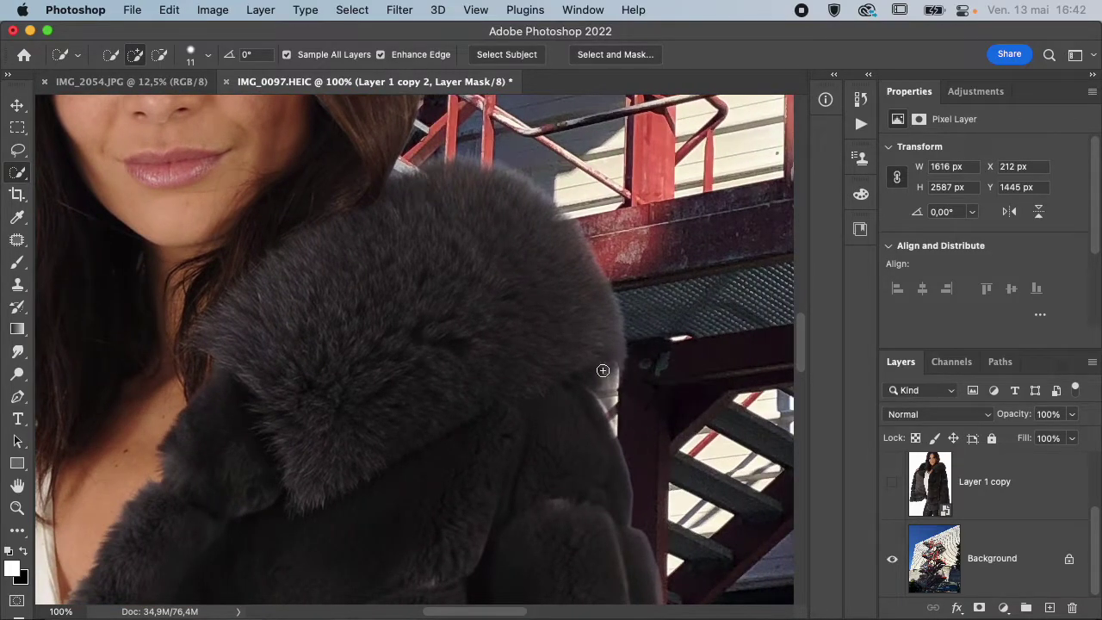
pyautogui.scroll(6, 603, 371)
pyautogui.scroll(2, 980, 478)
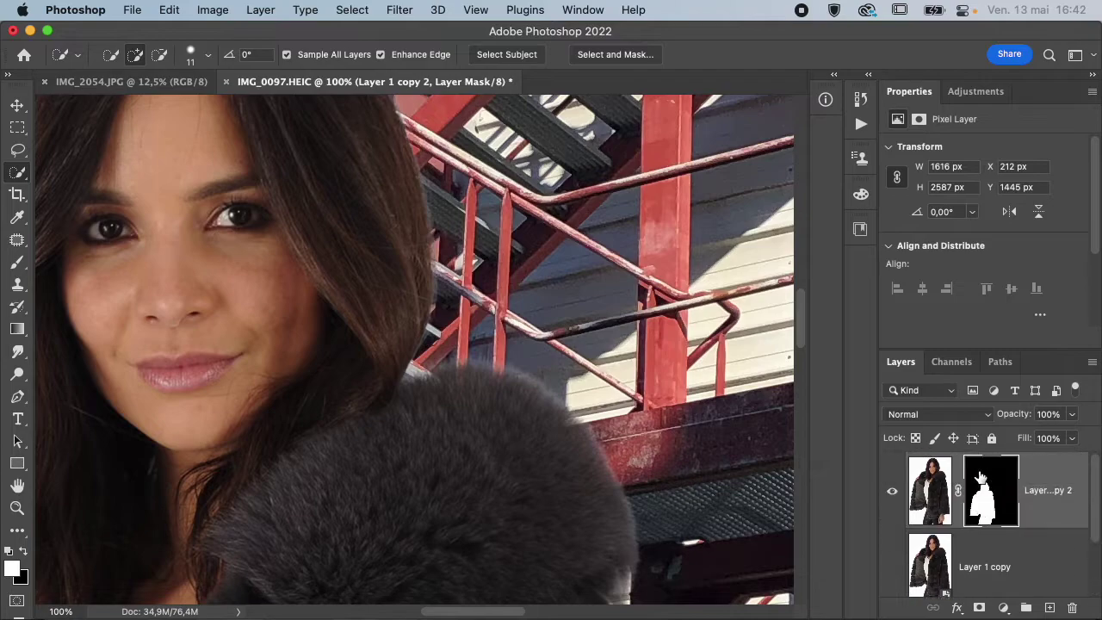
# - Add a new empty layer above the masked woman layer and set its blend mode to Multiply
pyautogui.click(929, 491)
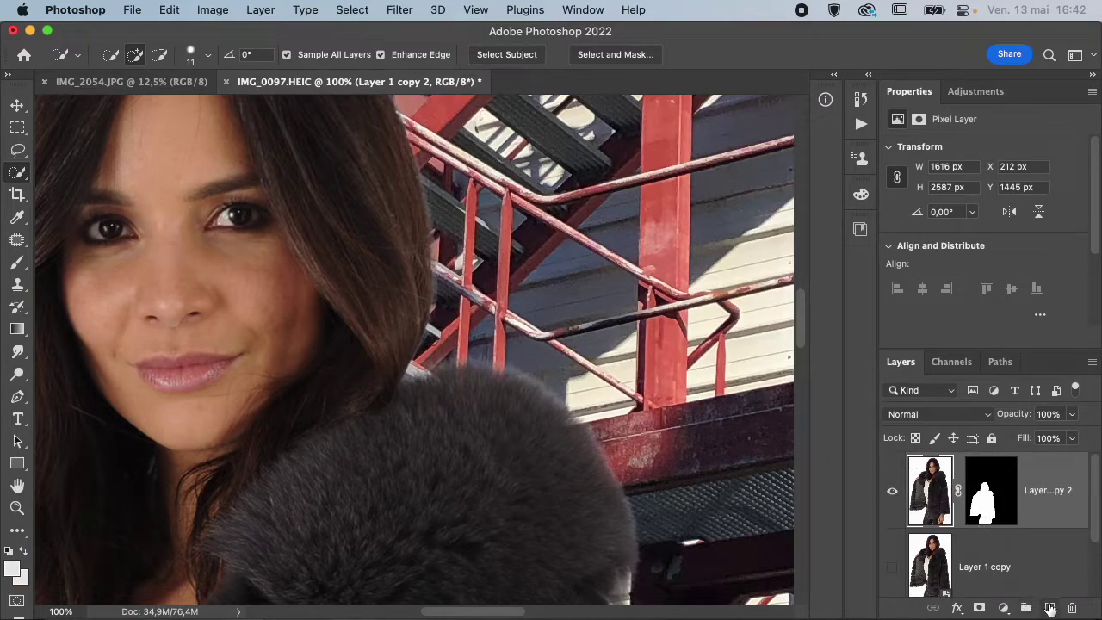
pyautogui.click(1049, 609)
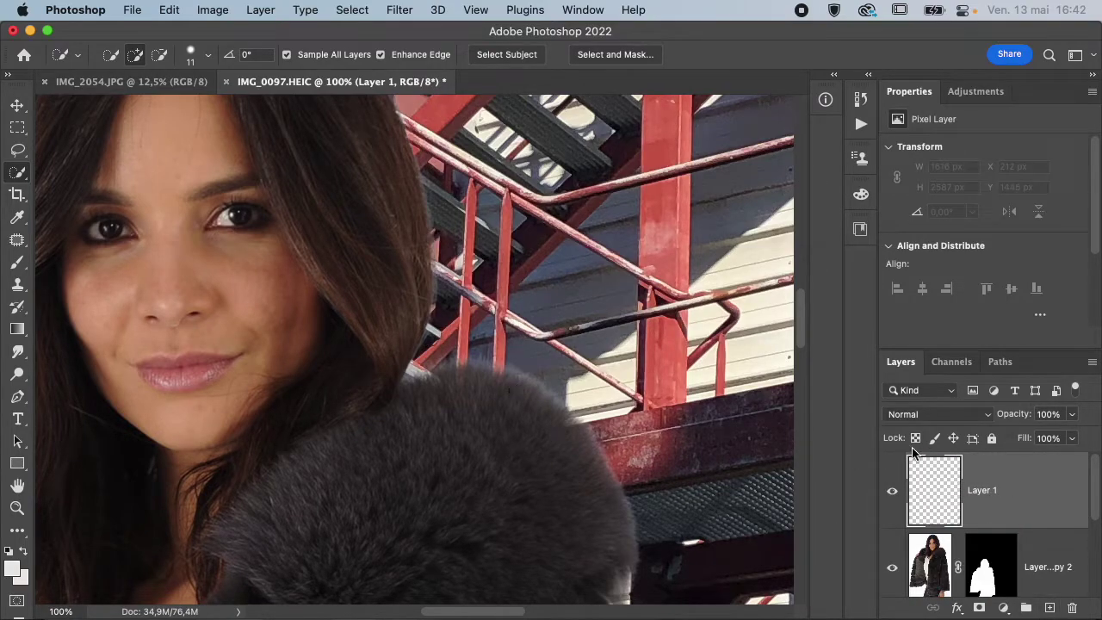
pyautogui.click(930, 415)
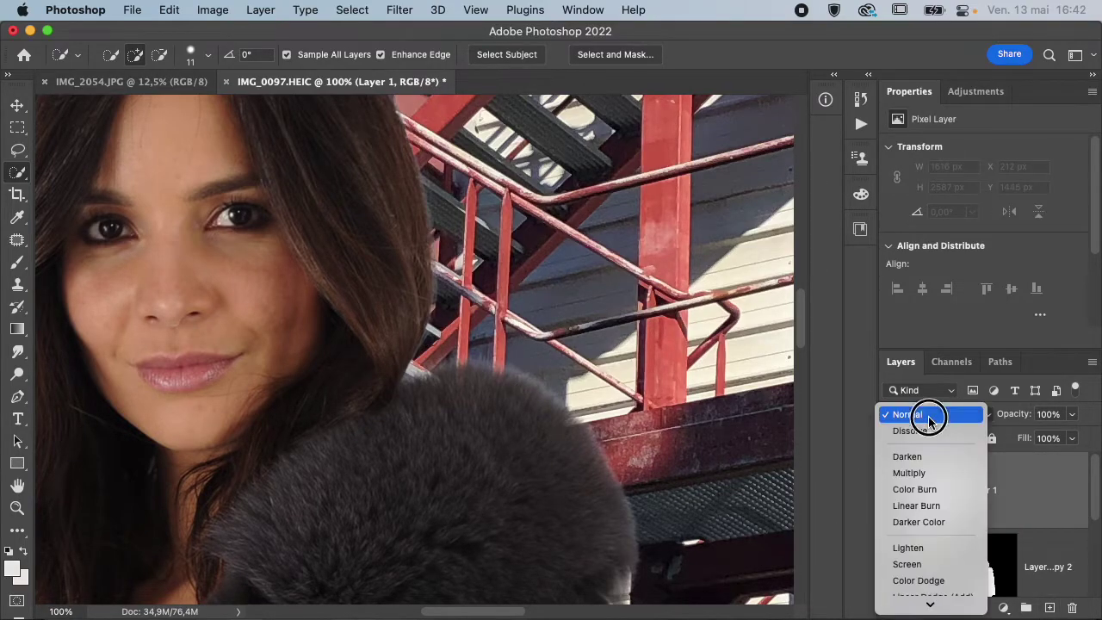
pyautogui.click(933, 474)
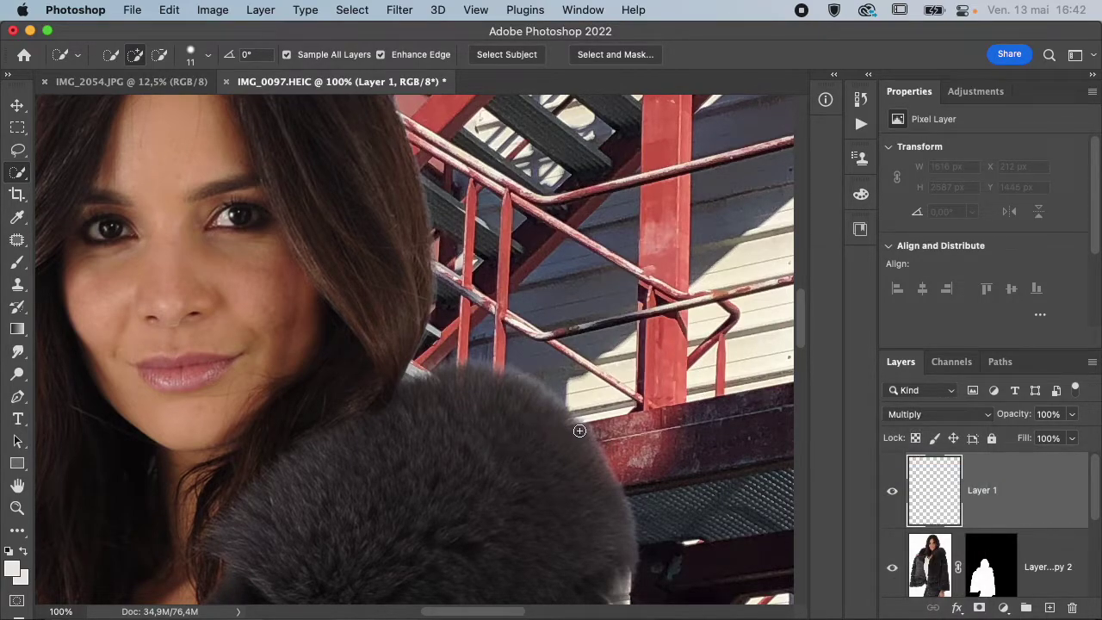
# - Set the Brush opacity to 53% and paint dark grey along the fur collar's outer edge, undoing the first trial stroke
pyautogui.press('b')
pyautogui.moveTo(586, 458); pyautogui.dragTo(454, 422)
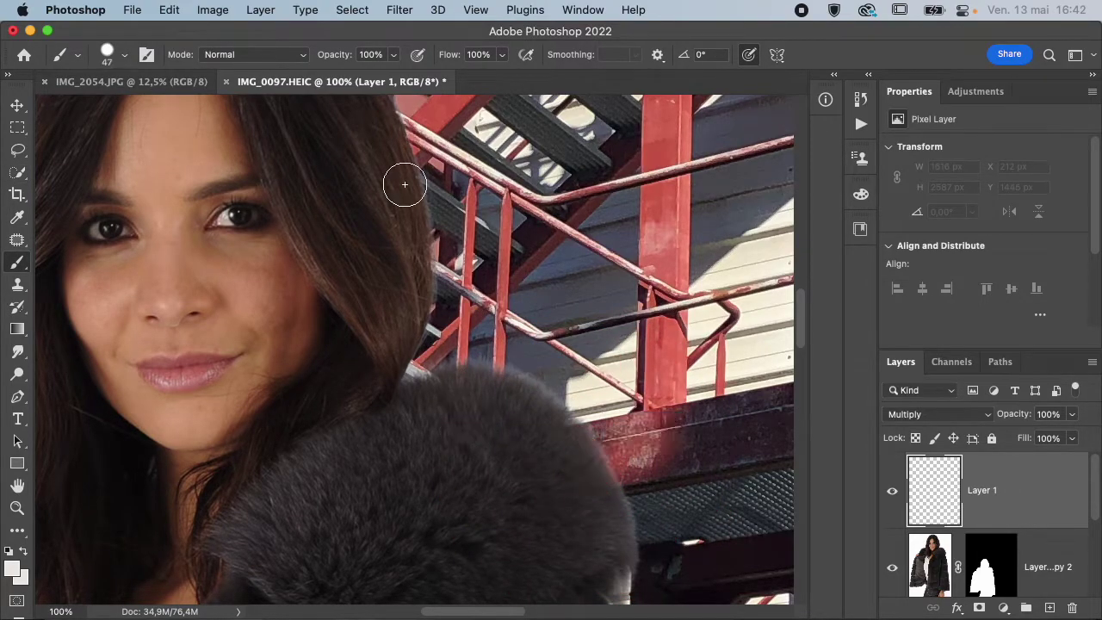
pyautogui.moveTo(335, 54); pyautogui.dragTo(296, 61)
pyautogui.moveTo(635, 551)
pyautogui.mouseDown()
pyautogui.moveTo(635, 517)
pyautogui.moveTo(597, 461)
pyautogui.mouseUp()
pyautogui.press('super+z')
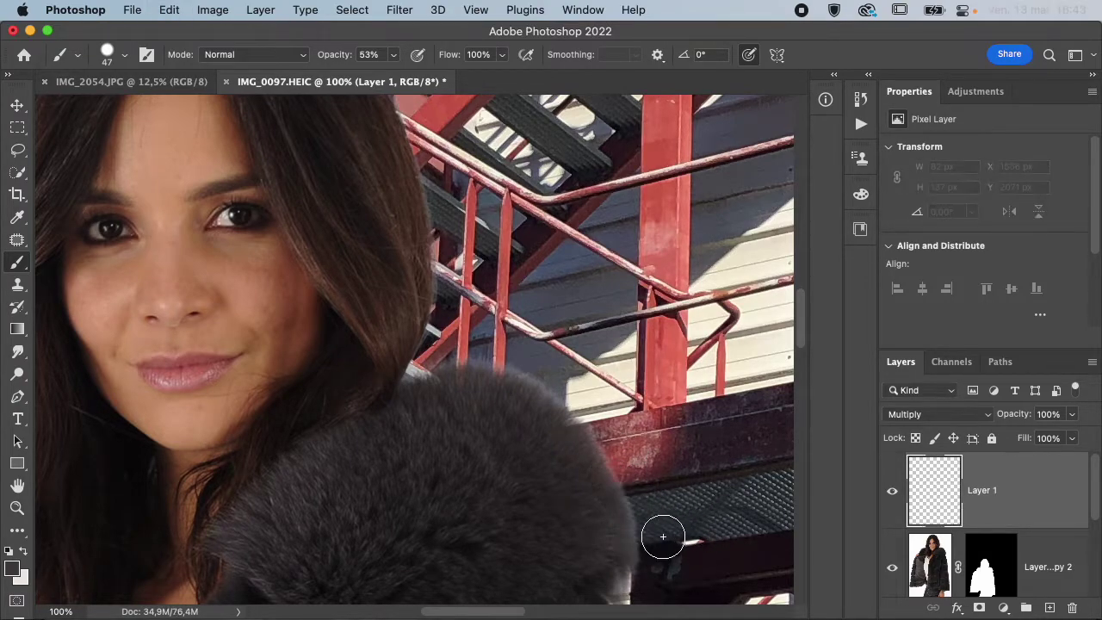
pyautogui.moveTo(631, 562)
pyautogui.mouseDown()
pyautogui.moveTo(596, 450)
pyautogui.moveTo(553, 401)
pyautogui.moveTo(487, 374)
pyautogui.moveTo(386, 381)
pyautogui.mouseUp()
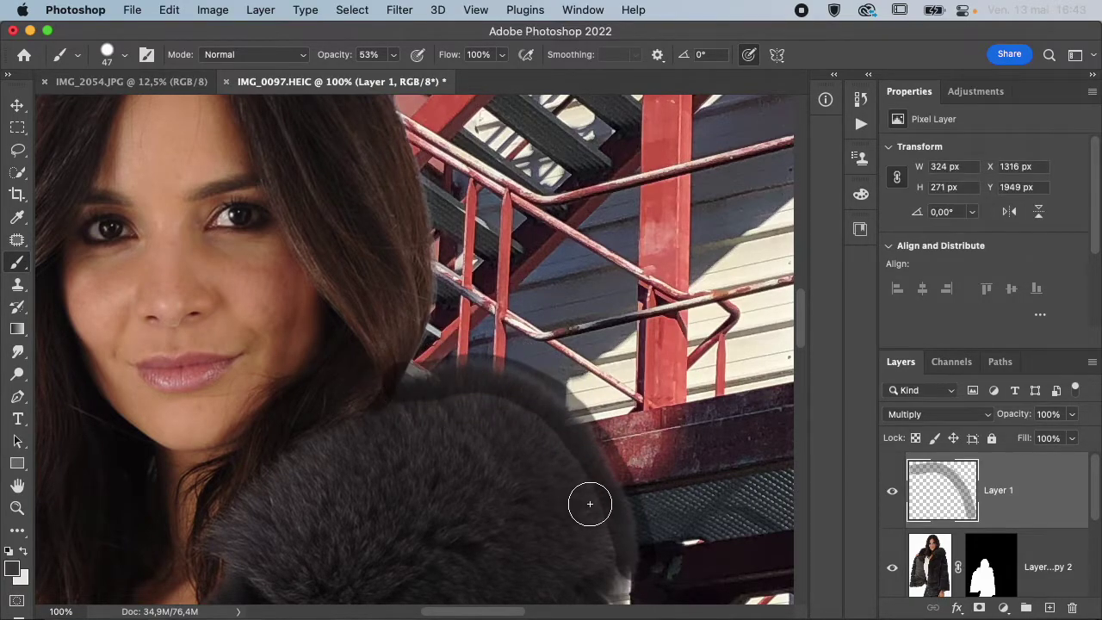
# - Undo the dark collar stroke and clip the empty Multiply layer to the masked woman layer below
pyautogui.keyDown('alt'); pyautogui.click(1036, 526); pyautogui.keyUp('alt')
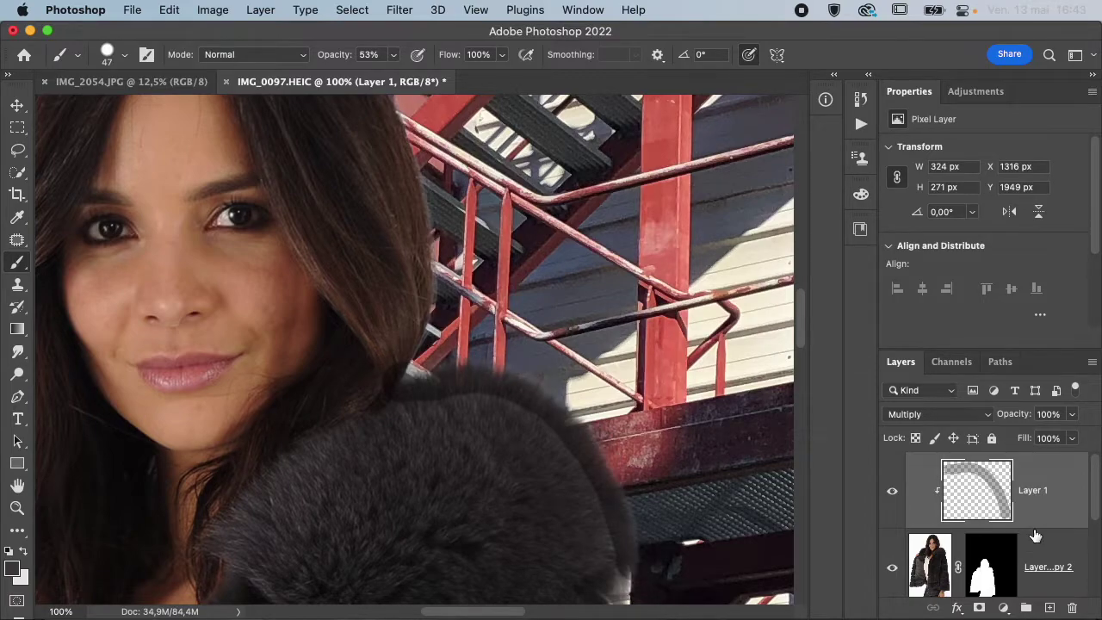
pyautogui.press('super+z')
pyautogui.press('super+z')
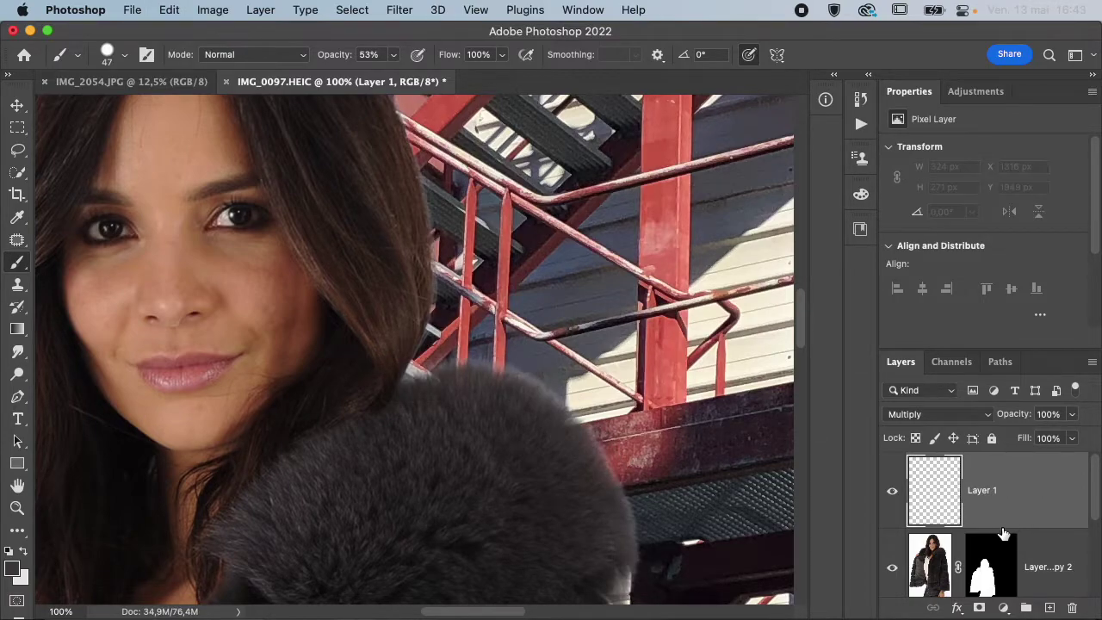
pyautogui.keyDown('alt'); pyautogui.click(1022, 525); pyautogui.keyUp('alt')
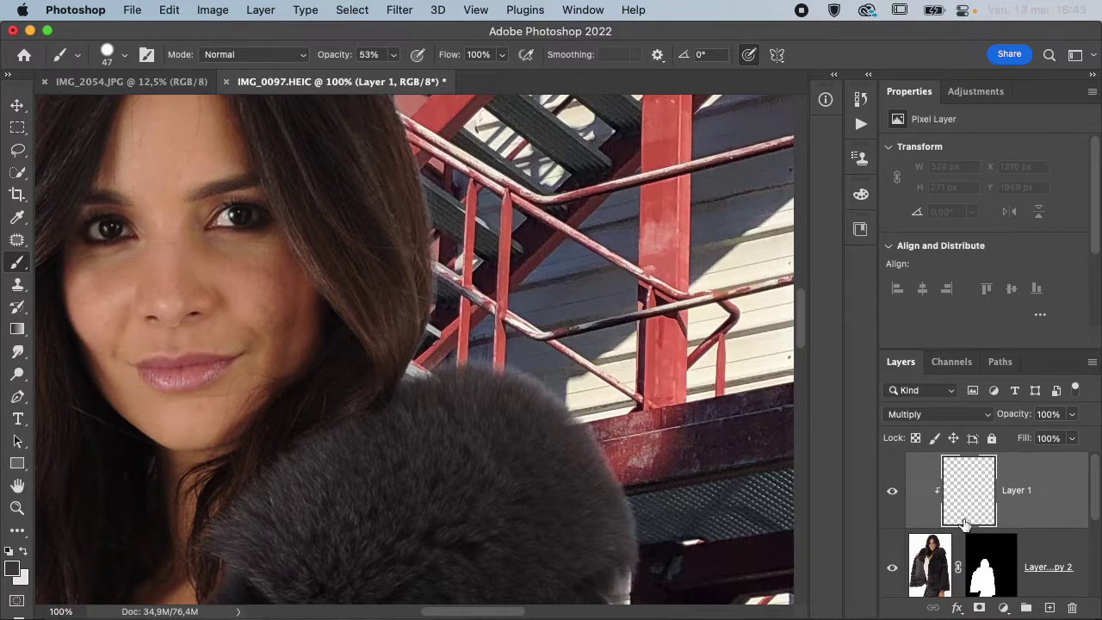
# - Change the clipped layer's blend mode to Color and paint dark grey along the fur collar's outer edge
pyautogui.moveTo(651, 556); pyautogui.dragTo(632, 460)
pyautogui.click(918, 418)
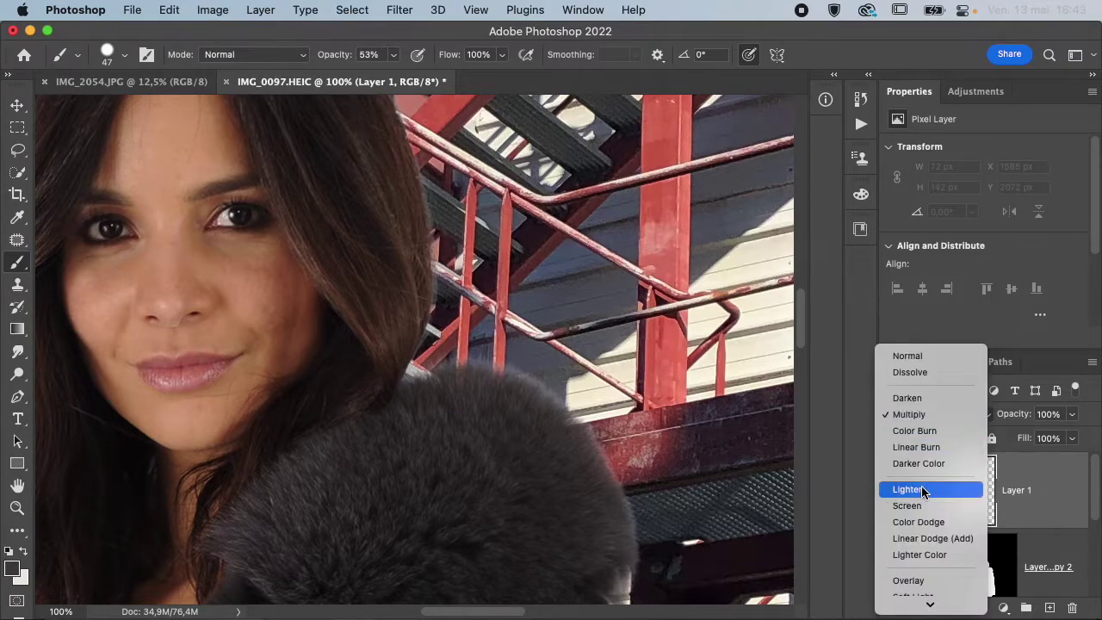
pyautogui.moveTo(923, 618)
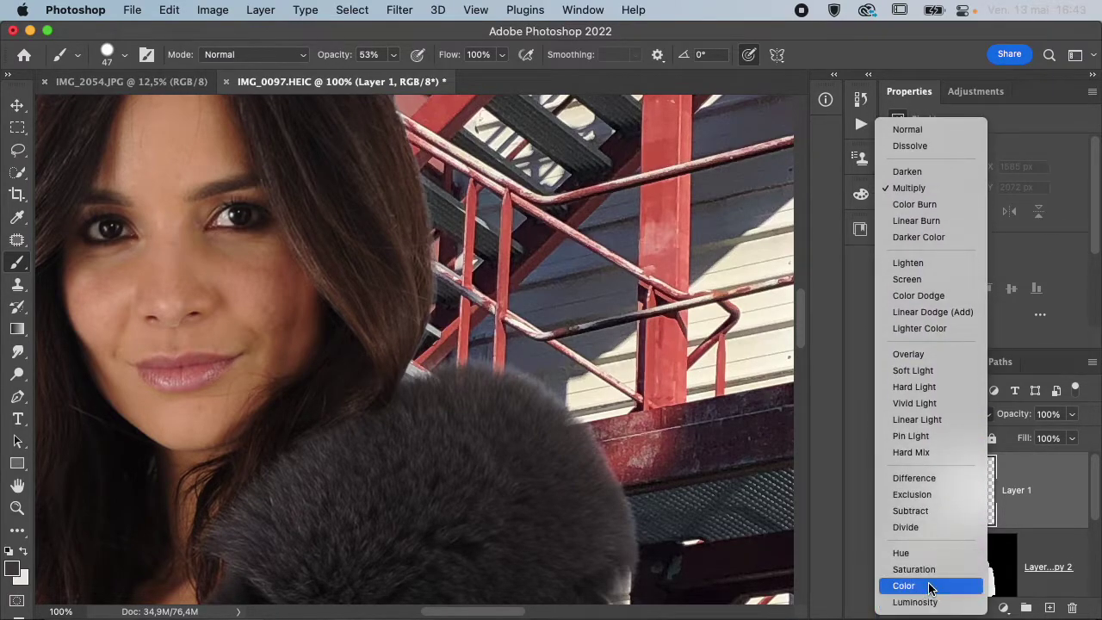
pyautogui.click(929, 585)
pyautogui.moveTo(650, 551)
pyautogui.mouseDown()
pyautogui.moveTo(620, 465)
pyautogui.moveTo(573, 404)
pyautogui.moveTo(499, 357)
pyautogui.mouseUp()
pyautogui.moveTo(585, 412); pyautogui.dragTo(482, 357)
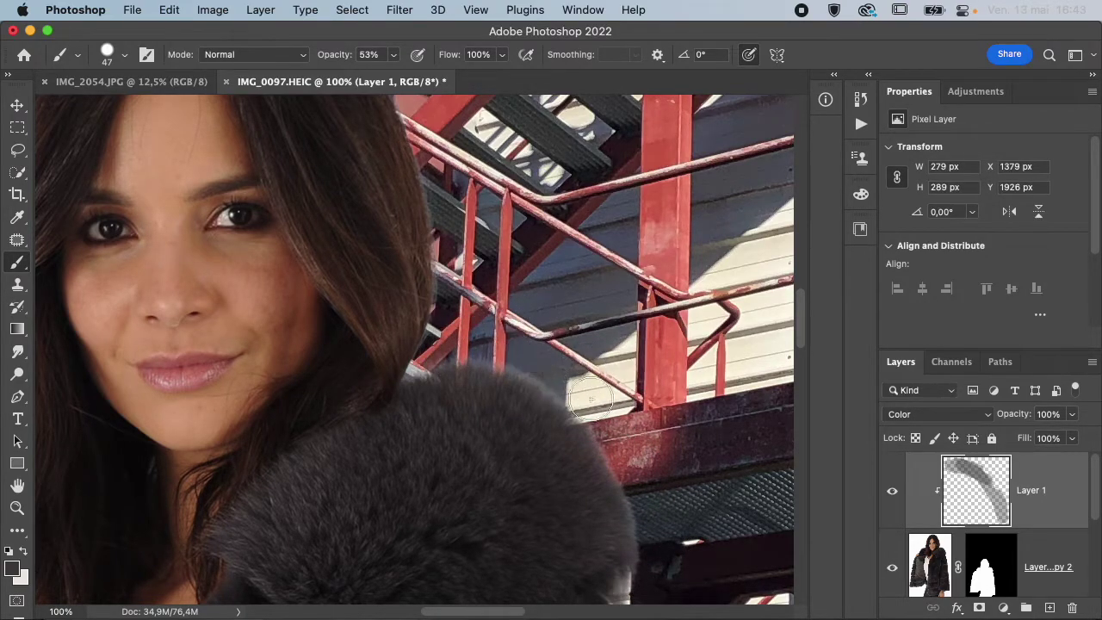
pyautogui.moveTo(586, 413)
pyautogui.mouseDown()
pyautogui.moveTo(495, 354)
pyautogui.moveTo(560, 385)
pyautogui.moveTo(418, 362)
pyautogui.mouseUp()
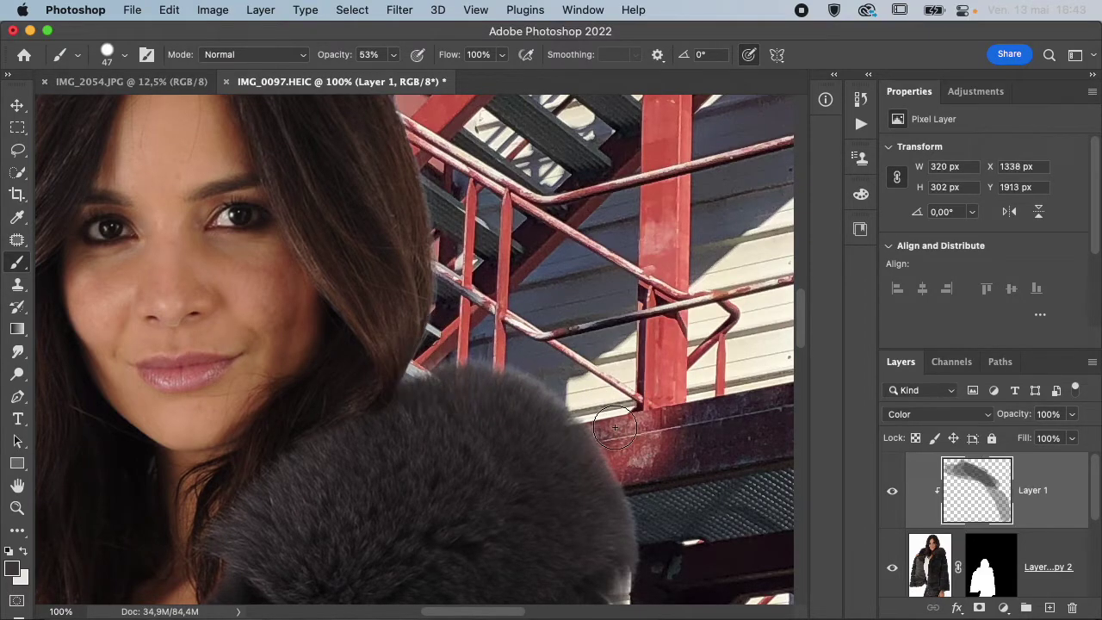
# - Paint a brown sampled from the hair along its right edge and compare with the clipped layer hidden and shown
pyautogui.scroll(5, 615, 428)
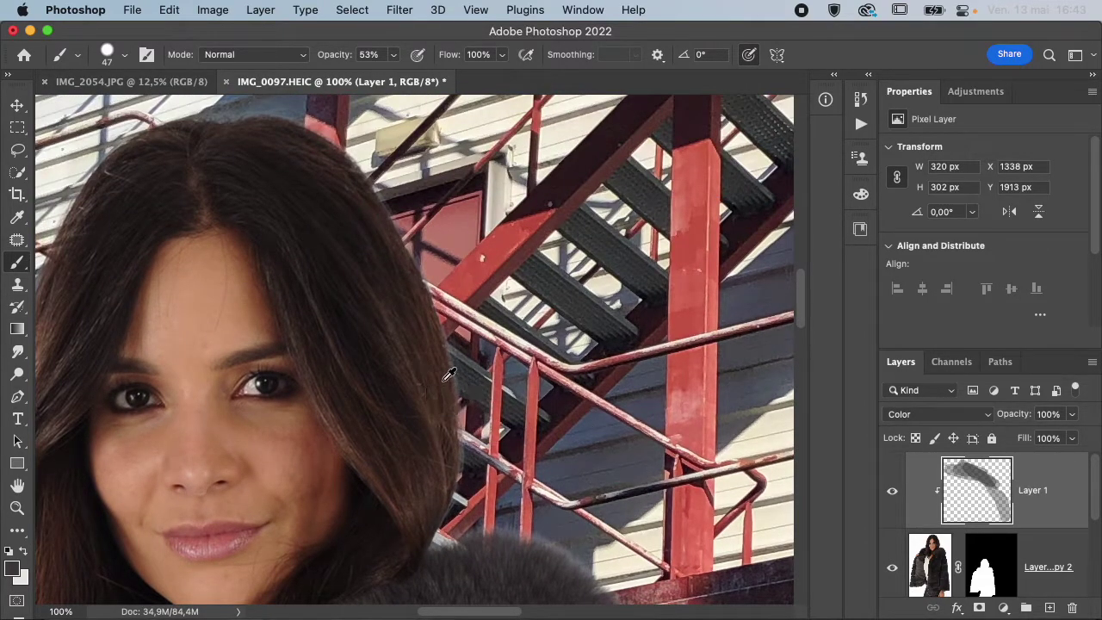
pyautogui.moveTo(454, 486)
pyautogui.mouseDown()
pyautogui.moveTo(450, 359)
pyautogui.moveTo(468, 480)
pyautogui.moveTo(411, 278)
pyautogui.mouseUp()
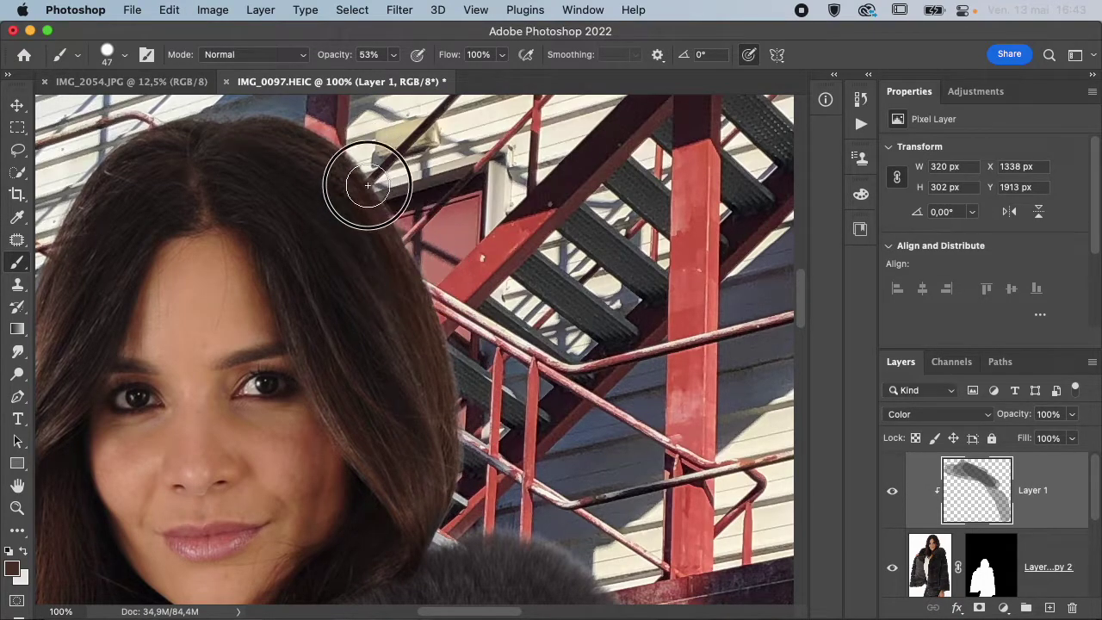
pyautogui.moveTo(449, 351)
pyautogui.mouseDown()
pyautogui.moveTo(468, 436)
pyautogui.moveTo(433, 572)
pyautogui.mouseUp()
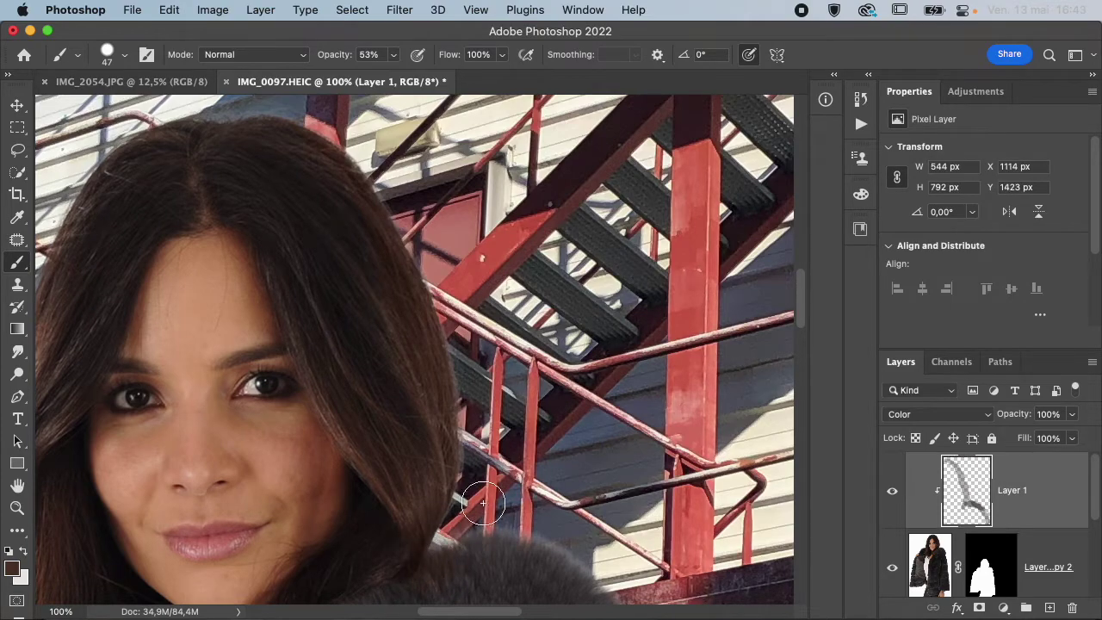
pyautogui.click(892, 491)
pyautogui.click(892, 492)
pyautogui.click(893, 492)
pyautogui.click(893, 492)
# - Continue painting the hair brown over the top of the head and down the hair's left edge
pyautogui.scroll(4, 479, 227)
pyautogui.hscroll(-2, 480, 226)
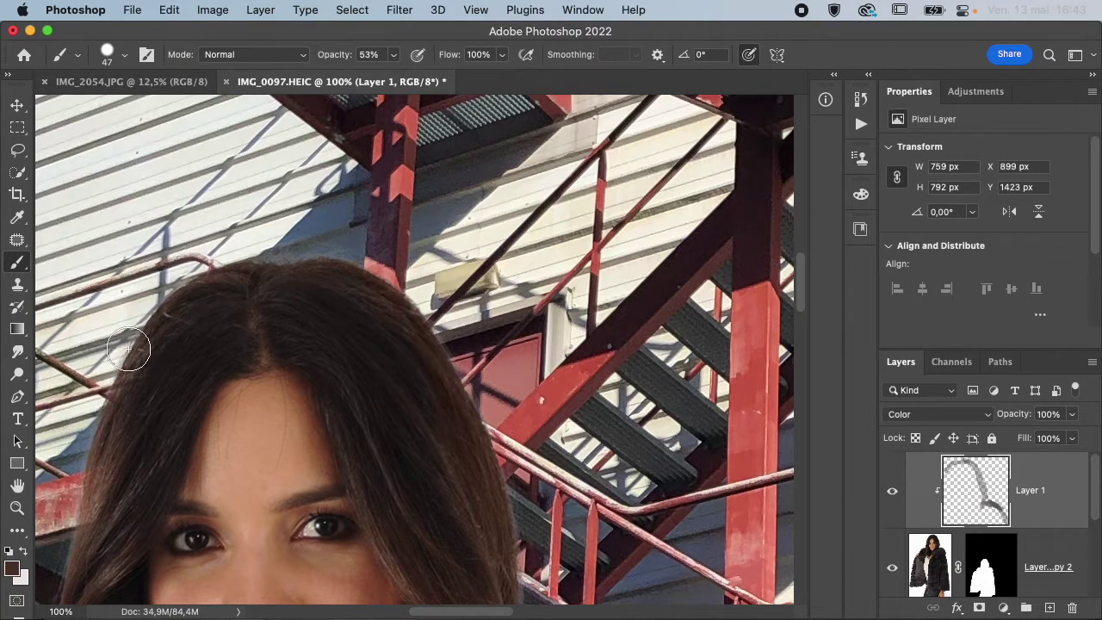
pyautogui.scroll(-2, 129, 349)
pyautogui.hscroll(-2, 129, 349)
pyautogui.moveTo(160, 366); pyautogui.dragTo(128, 563)
pyautogui.scroll(-3, 128, 525)
pyautogui.scroll(-6, 128, 563)
pyautogui.hscroll(-5, 128, 563)
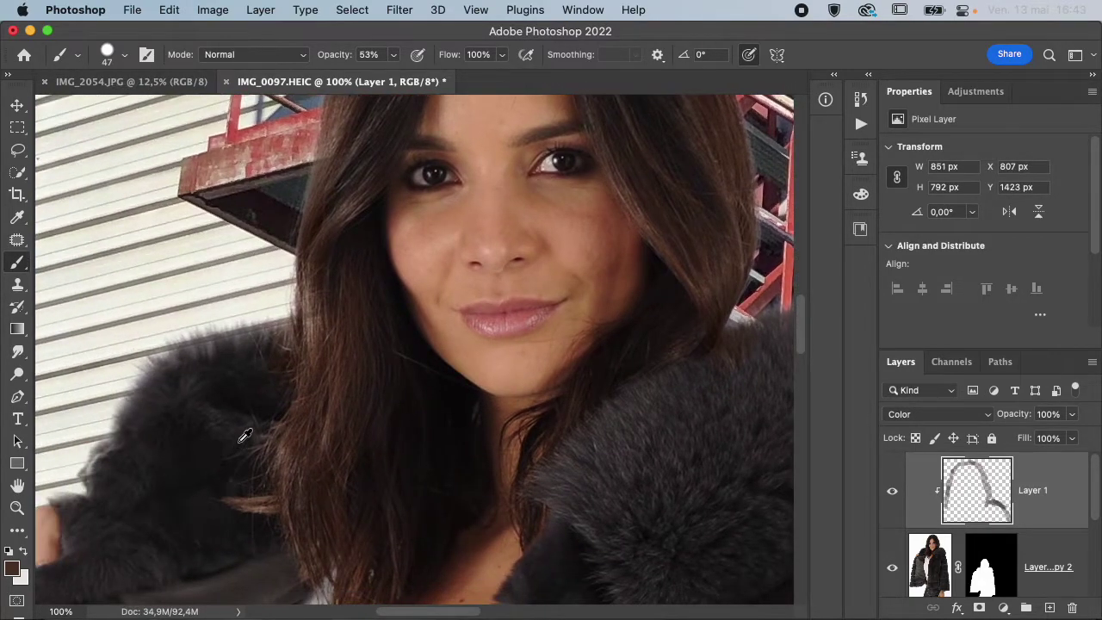
# - Sample dark grey from the fur and paint it along the left collar's outer edge down to the hand
pyautogui.keyDown('alt'); pyautogui.click(249, 379); pyautogui.keyUp('alt')
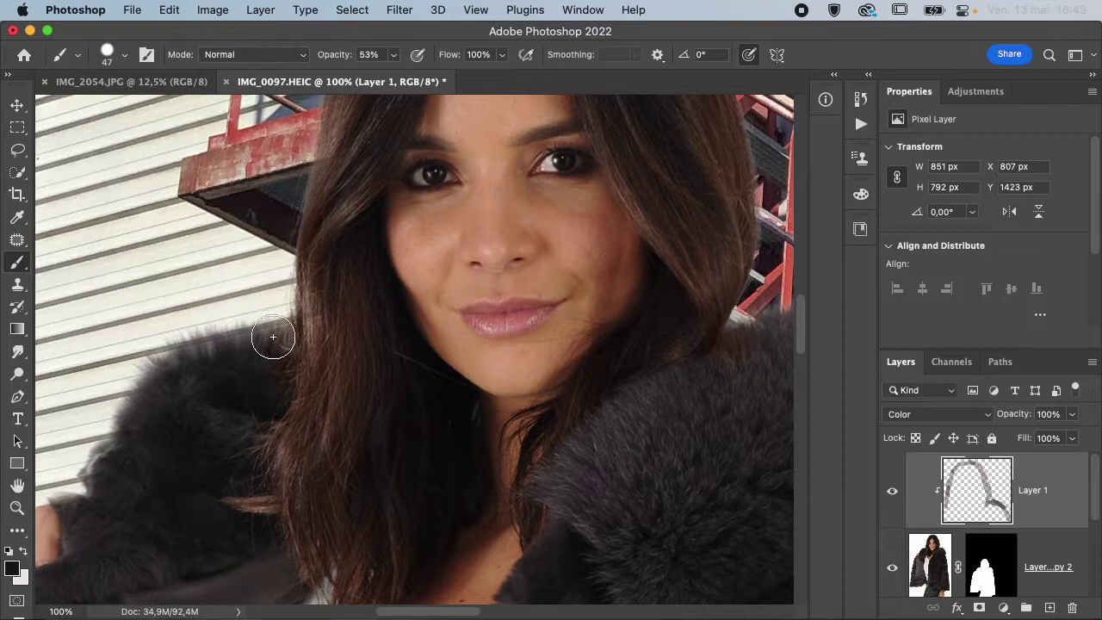
pyautogui.moveTo(101, 445)
pyautogui.mouseDown()
pyautogui.moveTo(94, 455)
pyautogui.moveTo(216, 337)
pyautogui.moveTo(261, 355)
pyautogui.moveTo(107, 441)
pyautogui.mouseUp()
pyautogui.scroll(-3, 107, 446)
pyautogui.hscroll(-3, 106, 446)
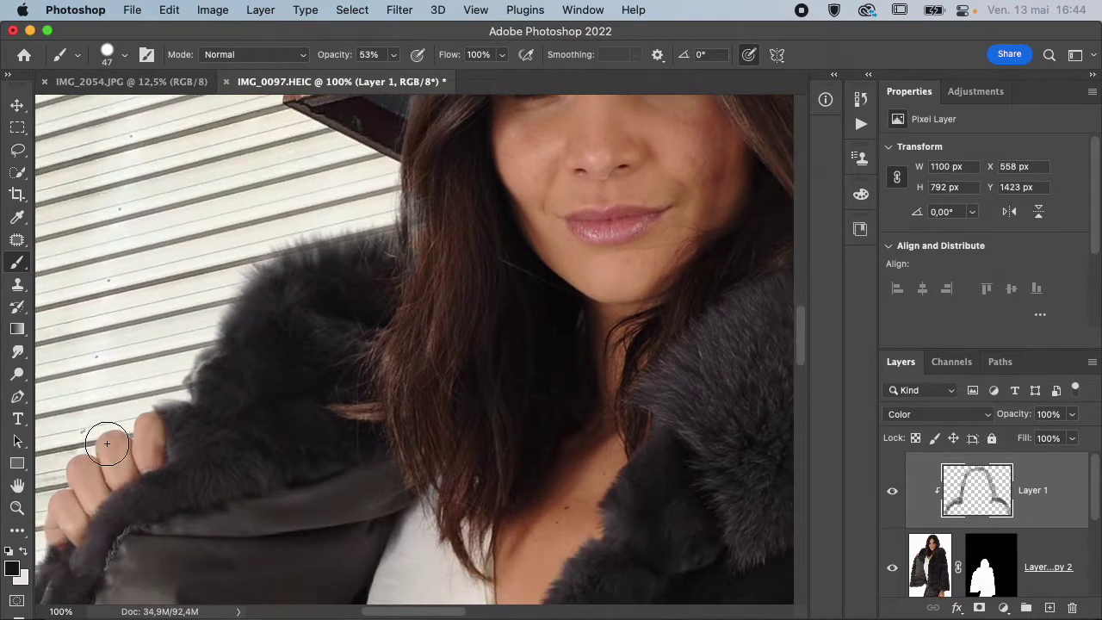
pyautogui.moveTo(159, 409)
pyautogui.mouseDown()
pyautogui.moveTo(175, 402)
pyautogui.moveTo(172, 388)
pyautogui.moveTo(140, 393)
pyautogui.moveTo(218, 381)
pyautogui.mouseUp()
pyautogui.scroll(-3, 218, 381)
pyautogui.hscroll(-2, 218, 382)
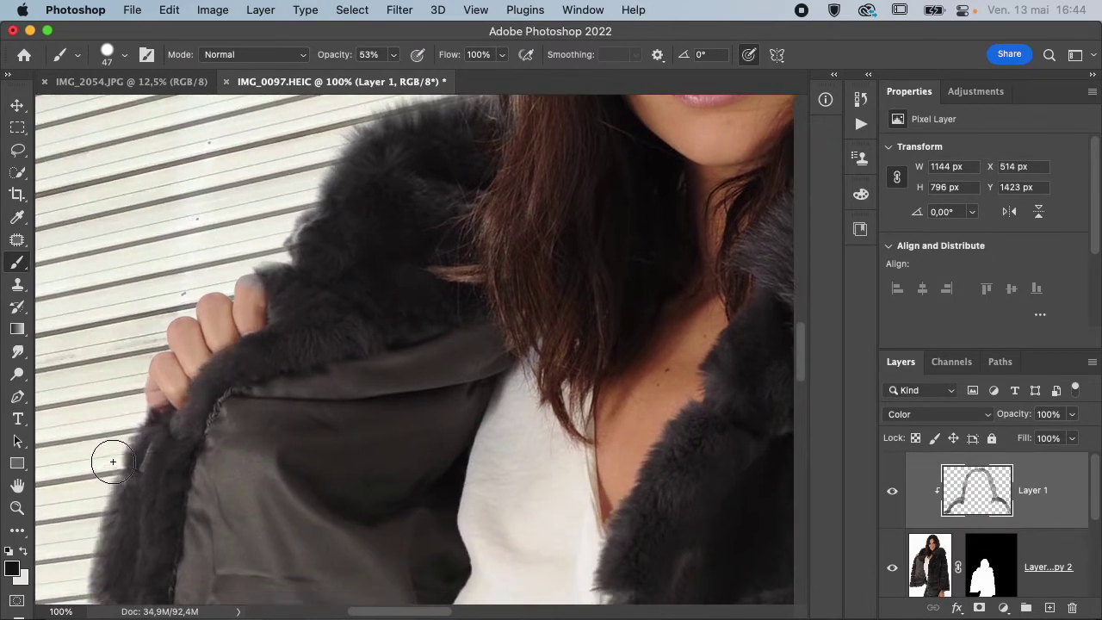
# - Continue painting the dark grey down the coat's left edge and along its lower hem at 53% brush opacity
pyautogui.scroll(-4, 110, 531)
pyautogui.moveTo(108, 551)
pyautogui.mouseDown()
pyautogui.moveTo(103, 416)
pyautogui.moveTo(95, 532)
pyautogui.moveTo(80, 562)
pyautogui.mouseUp()
pyautogui.scroll(-3, 80, 562)
pyautogui.moveTo(111, 356); pyautogui.dragTo(73, 592)
pyautogui.scroll(-3, 73, 592)
pyautogui.moveTo(98, 353)
pyautogui.mouseDown()
pyautogui.moveTo(63, 564)
pyautogui.moveTo(86, 523)
pyautogui.moveTo(81, 591)
pyautogui.mouseUp()
pyautogui.scroll(-3, 81, 591)
pyautogui.hscroll(-3, 83, 591)
pyautogui.moveTo(150, 381)
pyautogui.mouseDown()
pyautogui.moveTo(126, 471)
pyautogui.moveTo(137, 412)
pyautogui.moveTo(100, 482)
pyautogui.moveTo(177, 586)
pyautogui.moveTo(210, 566)
pyautogui.moveTo(418, 566)
pyautogui.moveTo(491, 525)
pyautogui.mouseUp()
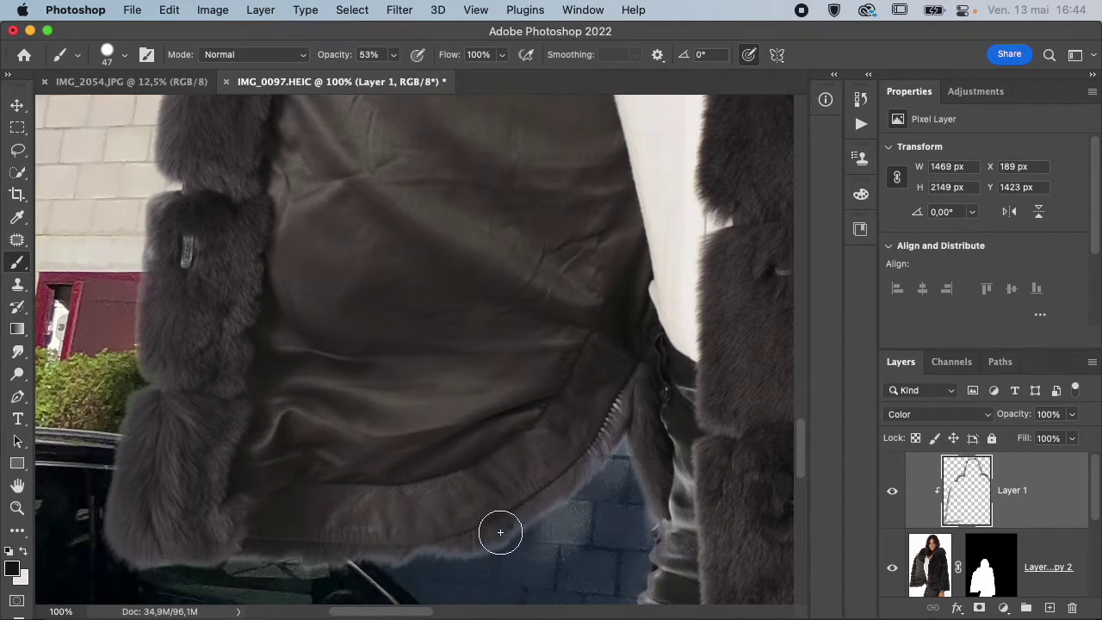
# - Raise the brush opacity to 100% and paint over the light fringe on the curved part of the coat's hem
pyautogui.click(500, 531)
pyautogui.moveTo(334, 53); pyautogui.dragTo(448, 70)
pyautogui.moveTo(535, 523); pyautogui.dragTo(593, 487)
pyautogui.moveTo(640, 446); pyautogui.dragTo(609, 455)
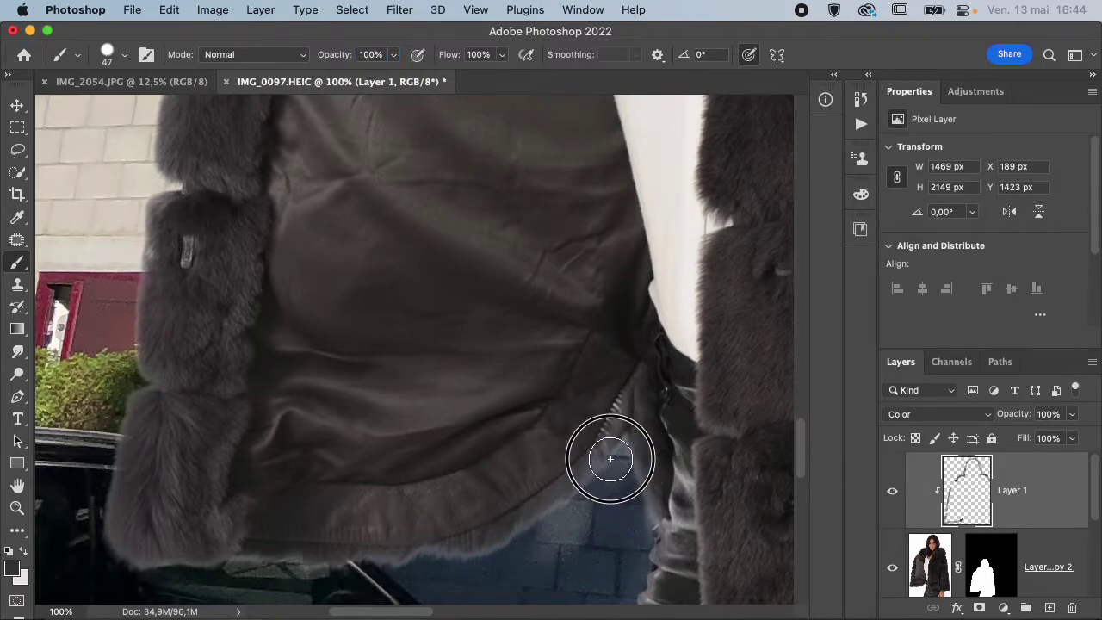
# - Preview darkening blend modes such as Multiply and Linear Burn on the clipped paint layer and keep Color
pyautogui.click(926, 419)
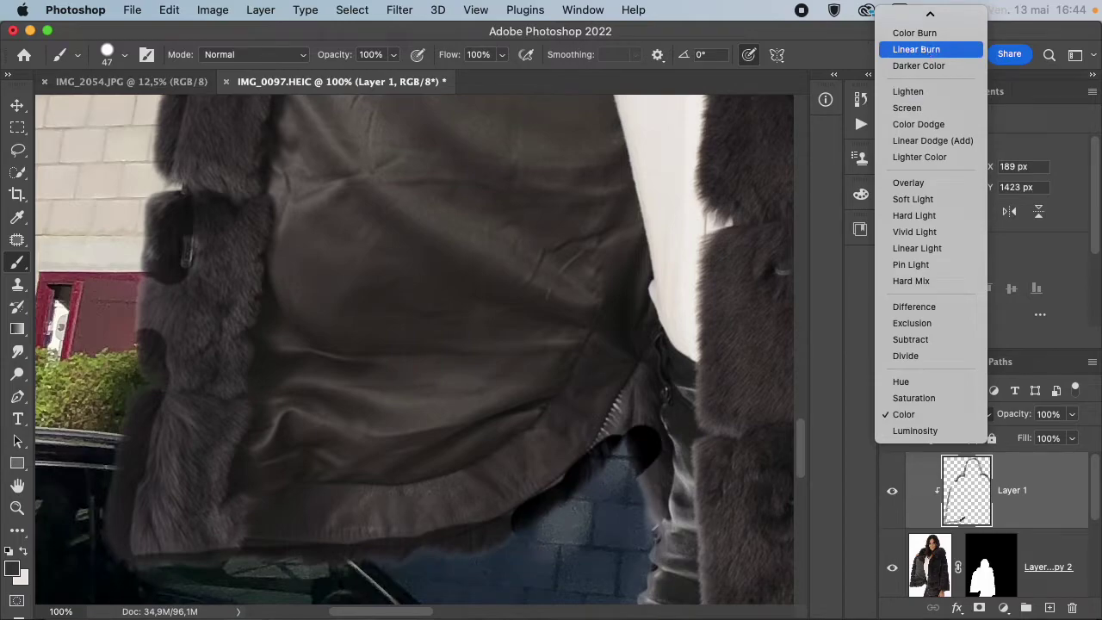
pyautogui.scroll(3, 928, 49)
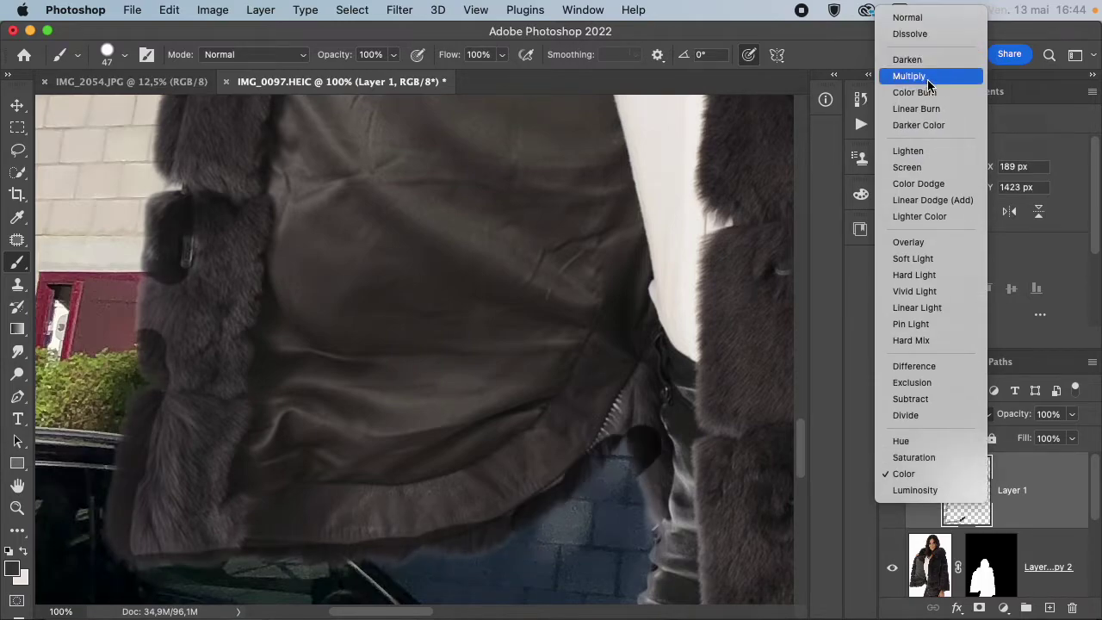
pyautogui.click(945, 476)
# - Add a second clipped layer in Normal mode and lightly paint the coat's lower hem at 4% brush opacity
pyautogui.click(1049, 608)
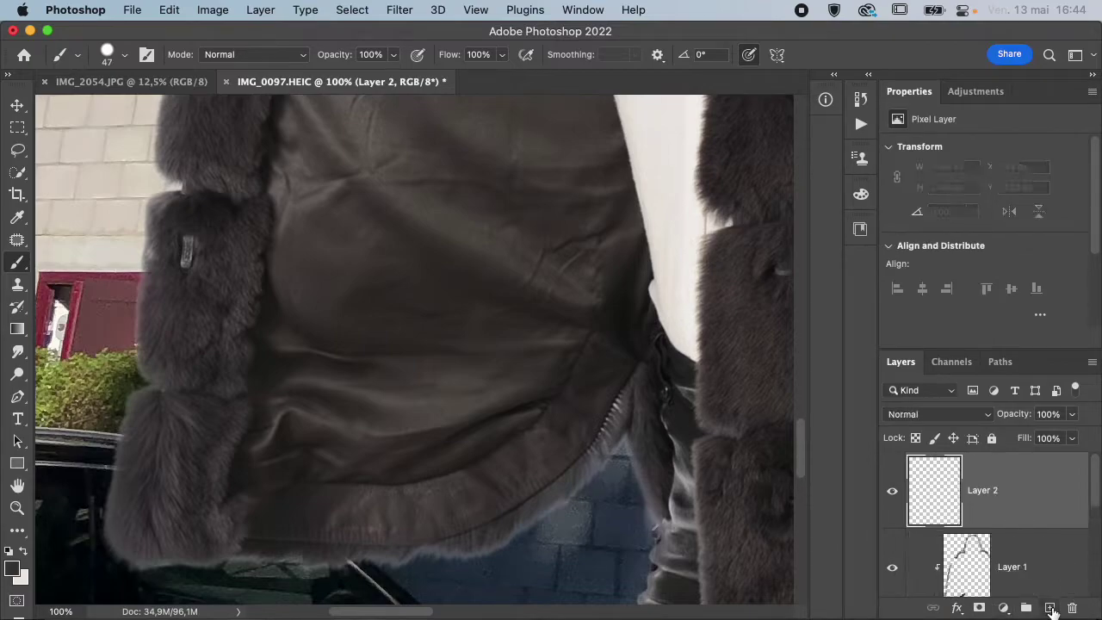
pyautogui.keyDown('alt'); pyautogui.click(990, 522); pyautogui.keyUp('alt')
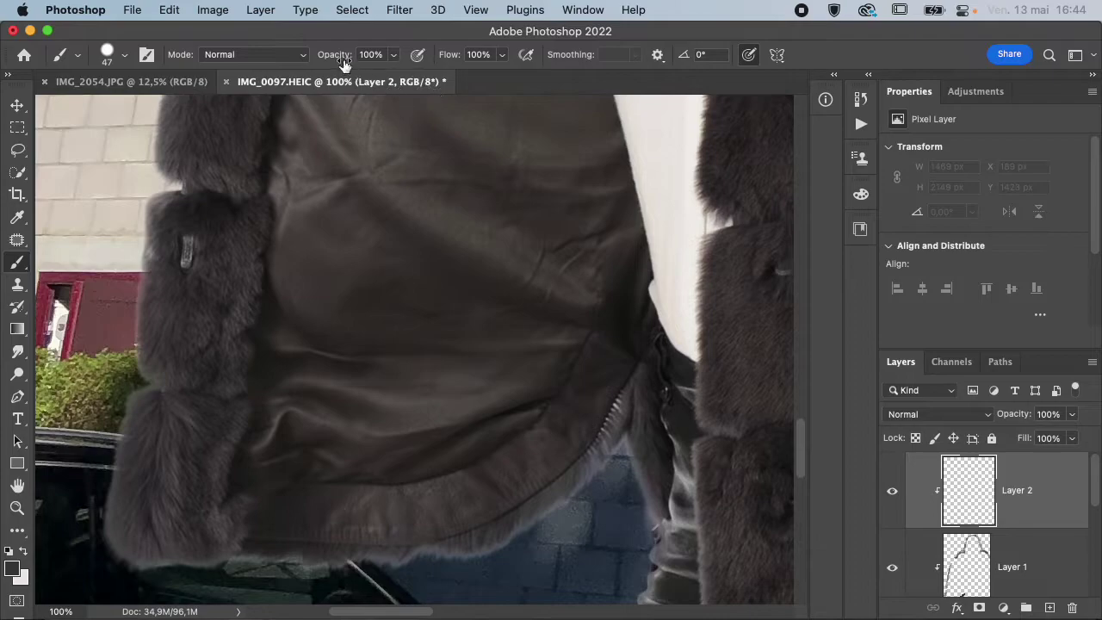
pyautogui.moveTo(338, 62); pyautogui.dragTo(231, 57)
pyautogui.moveTo(568, 508)
pyautogui.mouseDown()
pyautogui.moveTo(499, 551)
pyautogui.moveTo(512, 550)
pyautogui.moveTo(459, 566)
pyautogui.moveTo(489, 562)
pyautogui.moveTo(442, 561)
pyautogui.mouseUp()
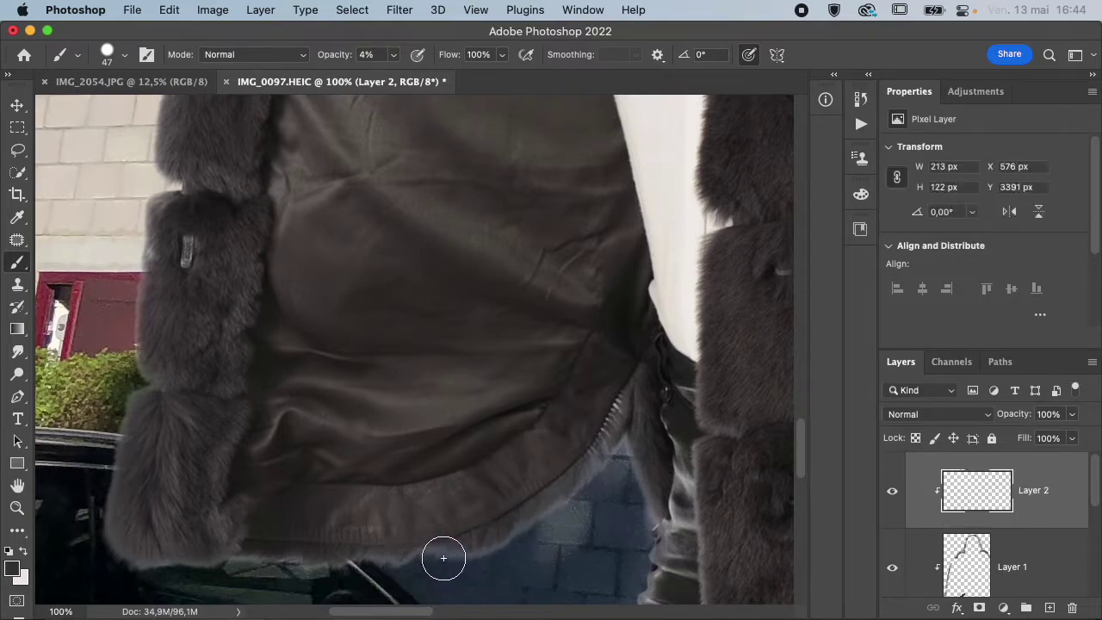
pyautogui.moveTo(331, 567)
pyautogui.mouseDown()
pyautogui.moveTo(530, 526)
pyautogui.moveTo(665, 483)
pyautogui.moveTo(619, 494)
pyautogui.moveTo(616, 461)
pyautogui.moveTo(594, 506)
pyautogui.mouseUp()
# - Examine the cut-out's edges along the coat, hair and trousers up close and the whole composite at reduced size
pyautogui.scroll(-3, 710, 489)
pyautogui.scroll(-5, 711, 489)
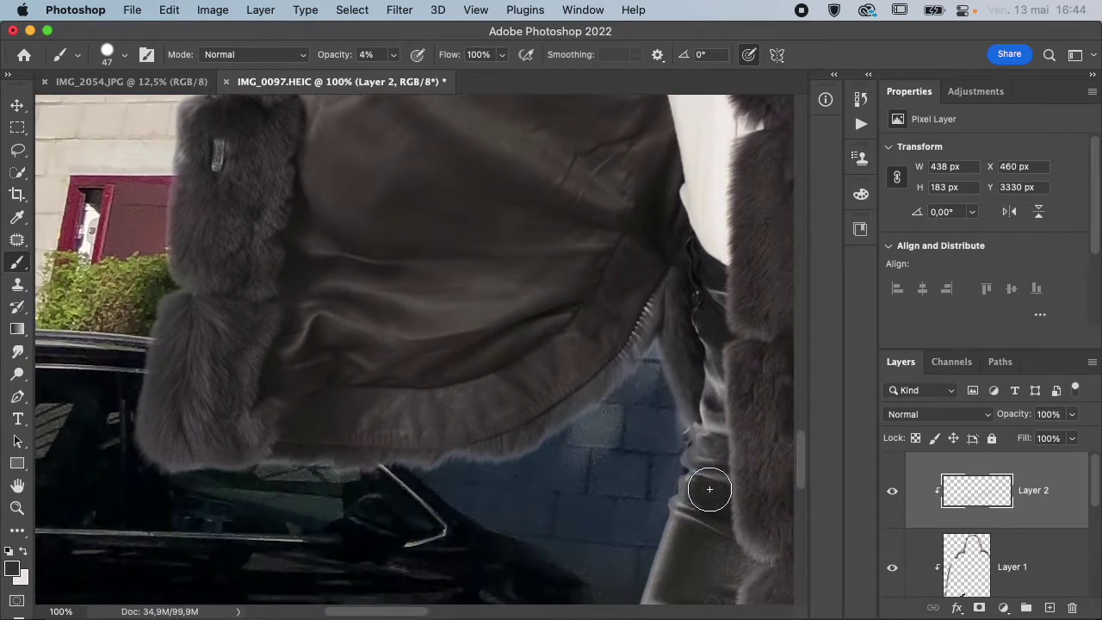
pyautogui.hscroll(6, 710, 489)
pyautogui.scroll(-3, 997, 542)
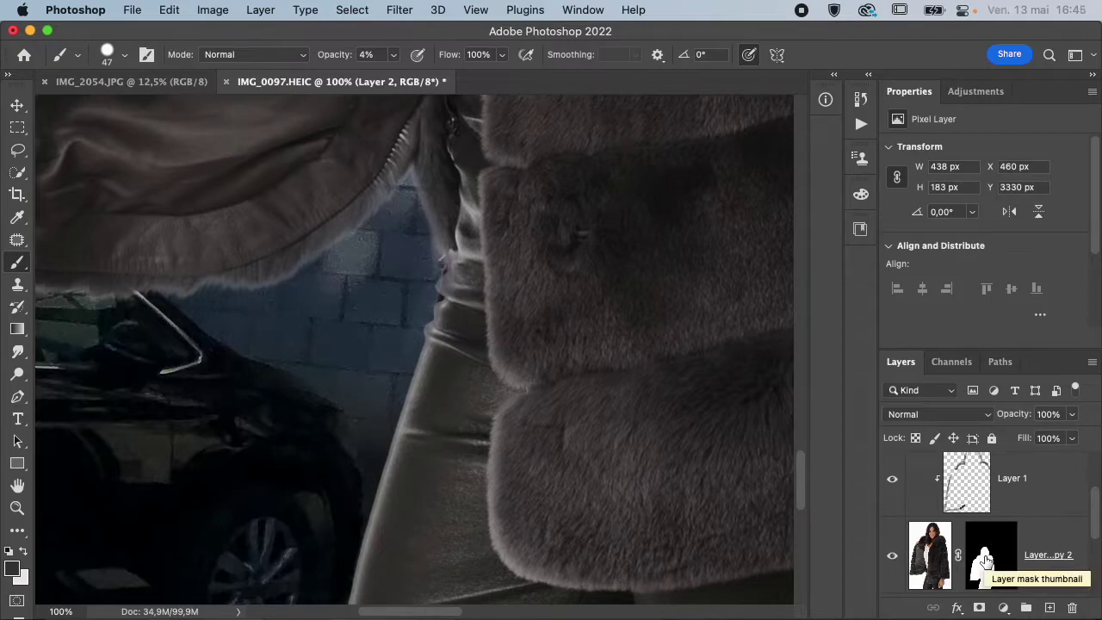
pyautogui.scroll(-3, 711, 435)
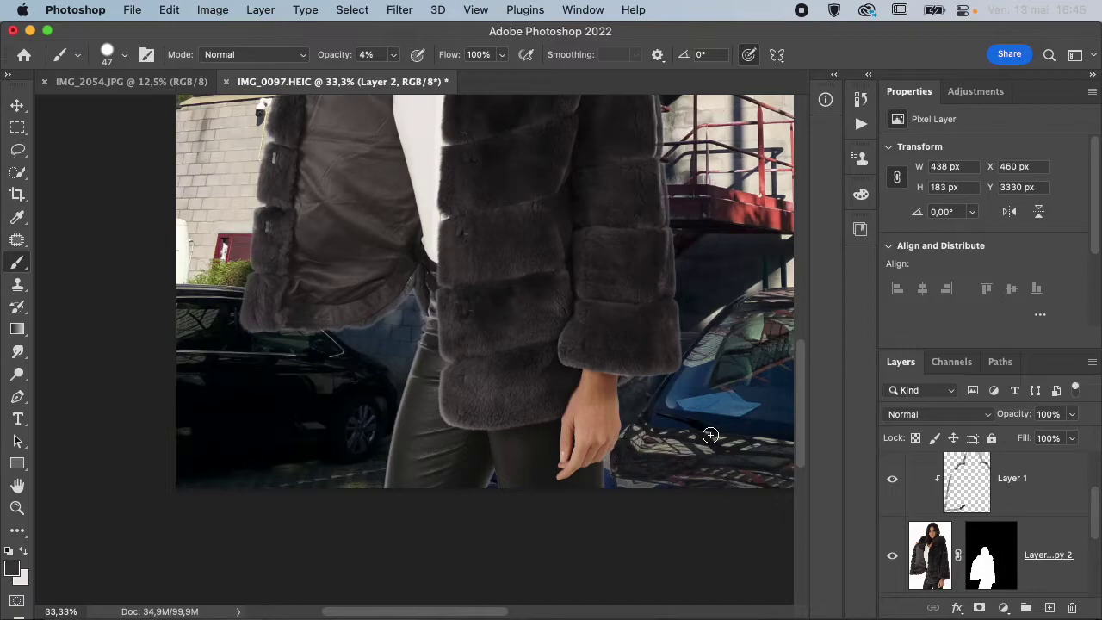
pyautogui.scroll(-3, 710, 435)
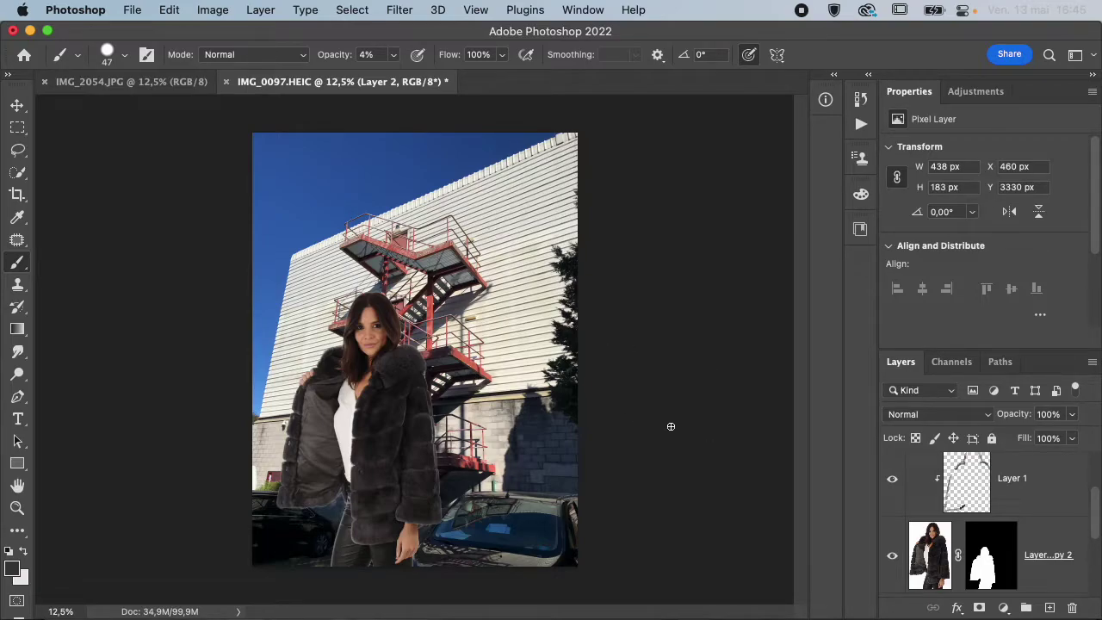
pyautogui.scroll(2, 939, 512)
pyautogui.scroll(-3, 939, 512)
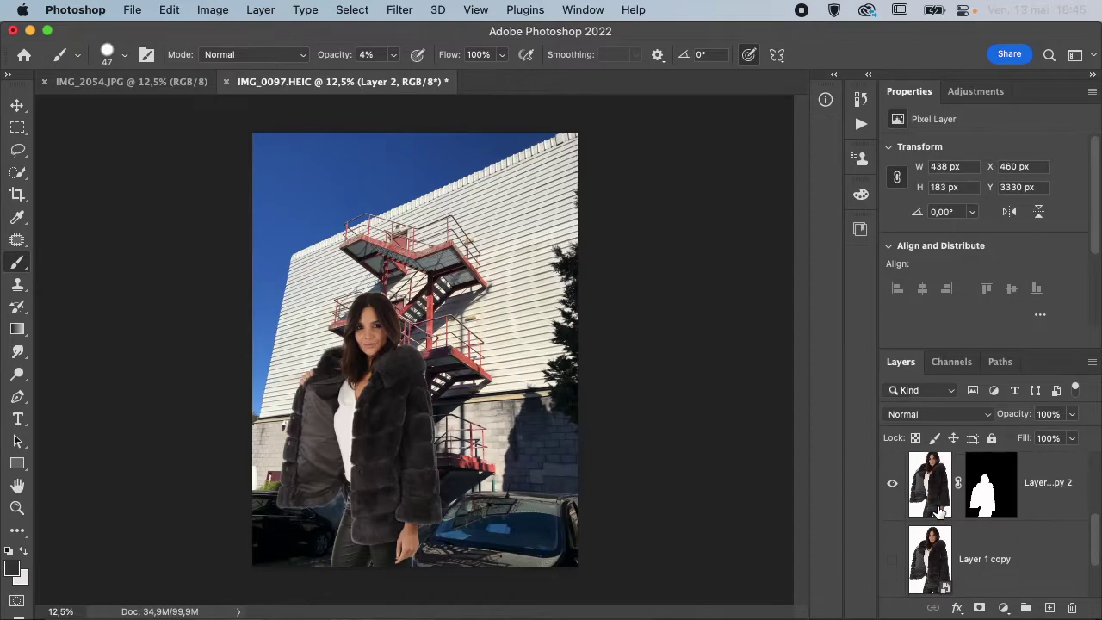
pyautogui.press('super+plus')
pyautogui.press('super+plus')
pyautogui.press('super+plus')
pyautogui.press('super+plus')
pyautogui.press('super+plus')
pyautogui.press('super+plus')
pyautogui.press('super+plus')
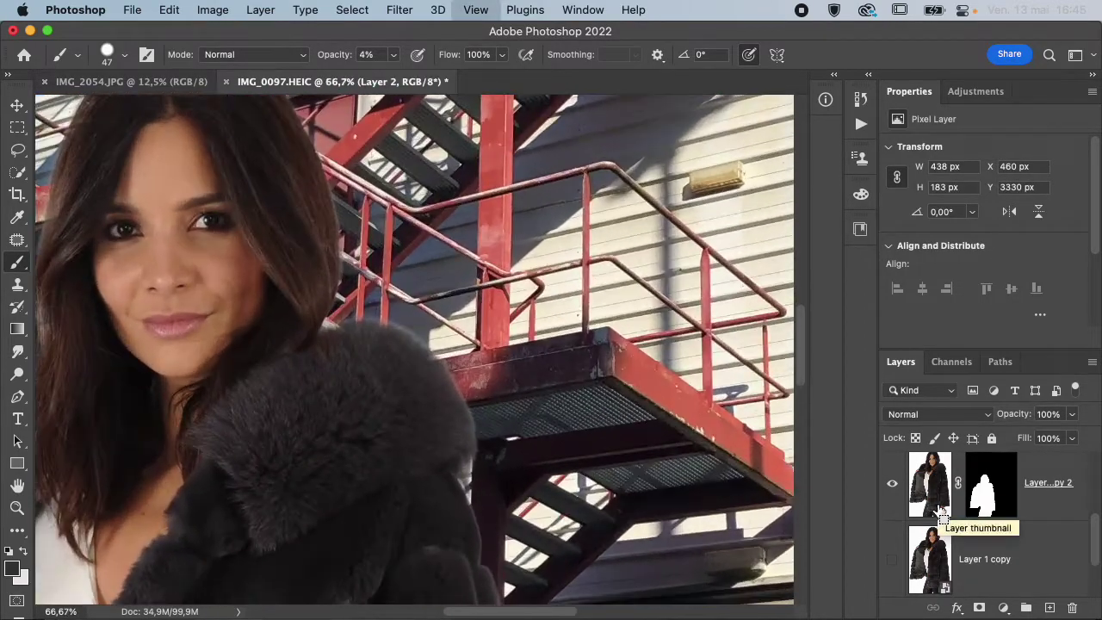
pyautogui.press('super+minus')
pyautogui.press('super+minus')
pyautogui.press('super+minus')
pyautogui.press('super+minus')
pyautogui.press('super+minus')
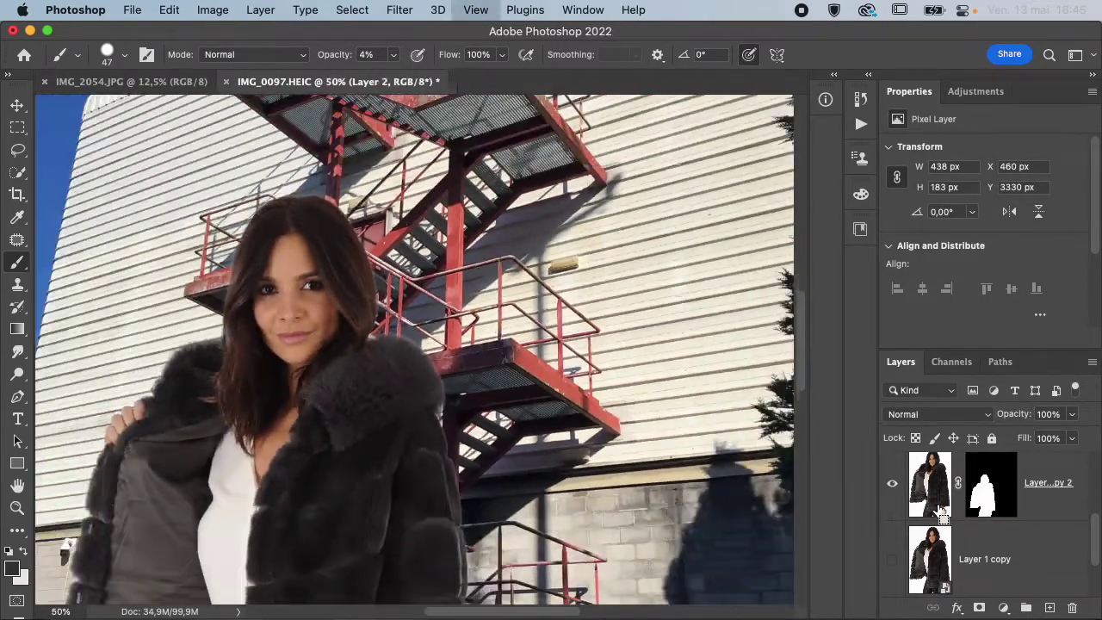
pyautogui.press('super+minus')
pyautogui.press('super+minus')
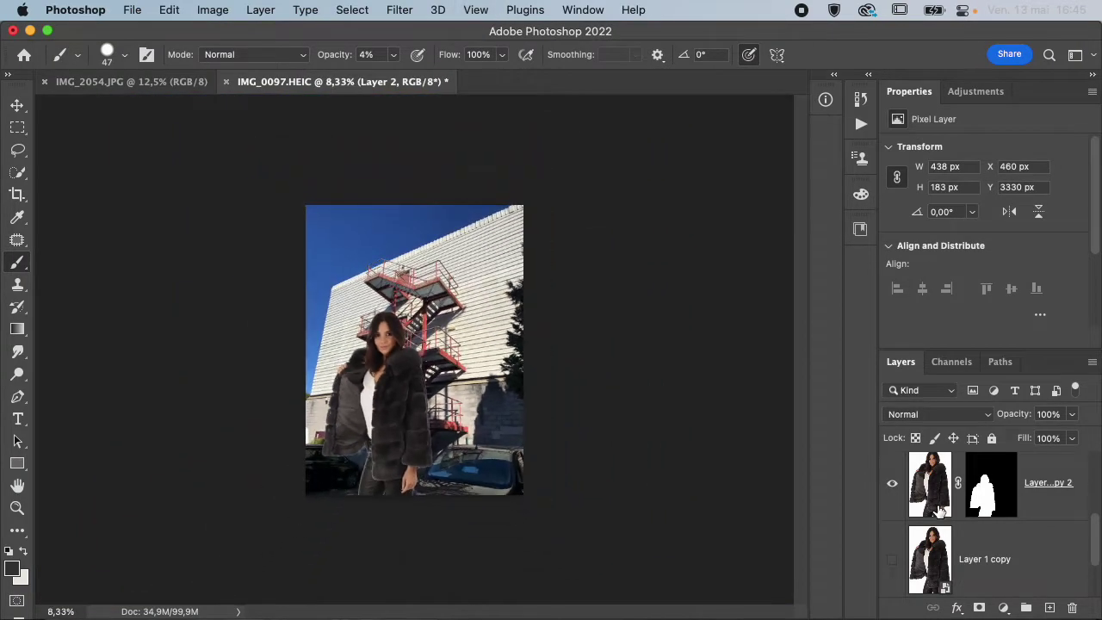
pyautogui.scroll(4, 930, 521)
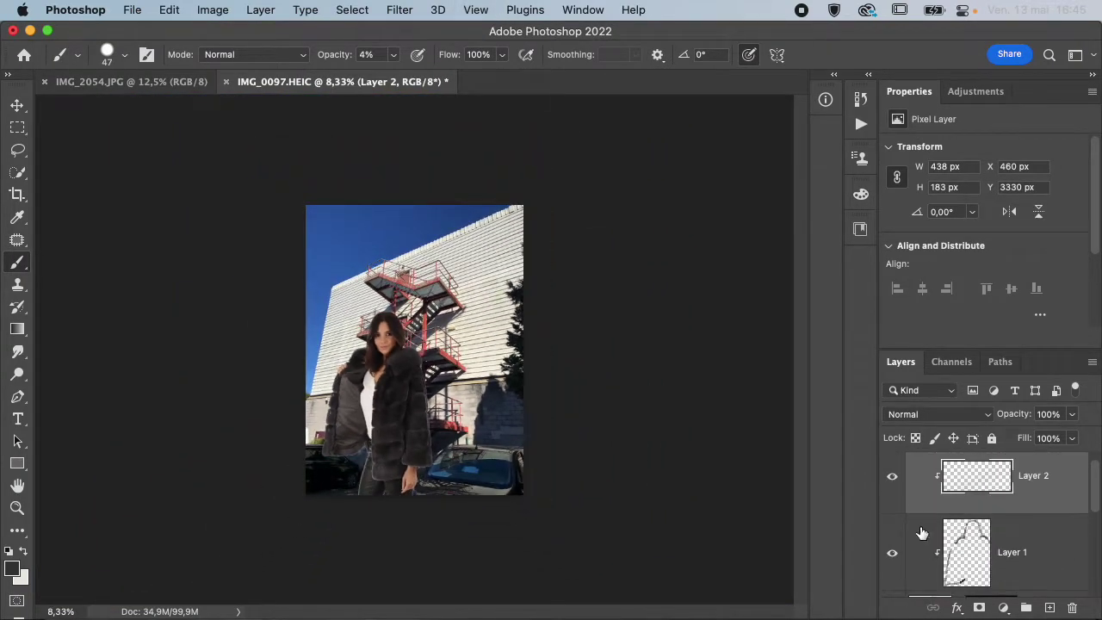
# - Delete all the woman's layers and clipped paint layers, leaving only the staircase Background
pyautogui.scroll(-5, 925, 526)
pyautogui.keyDown('shift'); pyautogui.click(932, 506); pyautogui.keyUp('shift')
pyautogui.press('Delete')
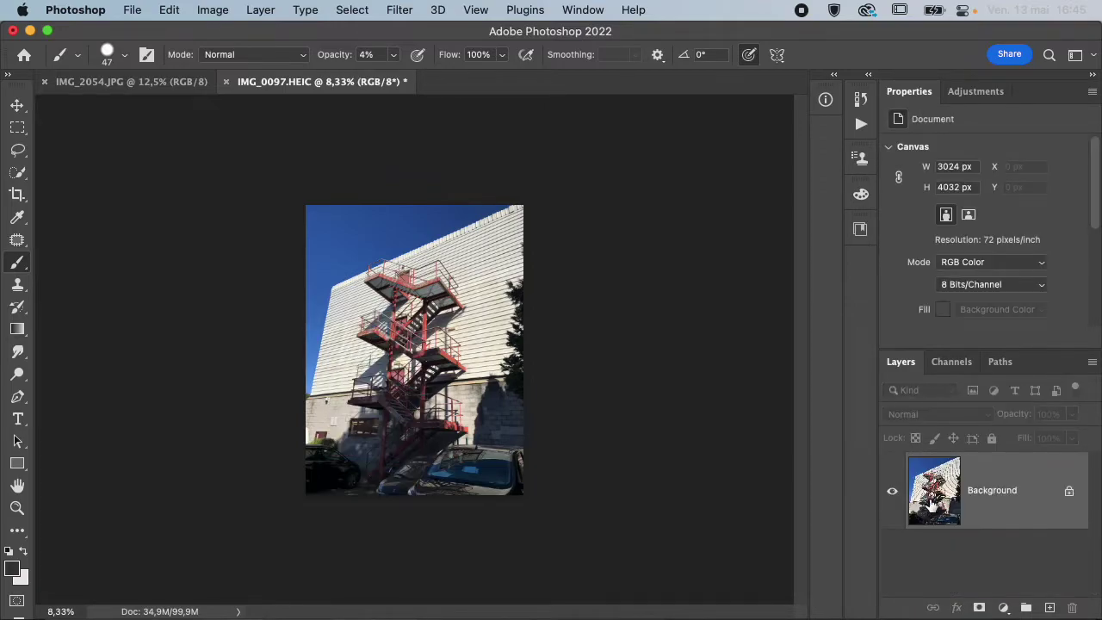
# - Switch to Finder and open the folder "exemple detourage" inside Downloads on iCloud Drive
pyautogui.moveTo(209, 603)
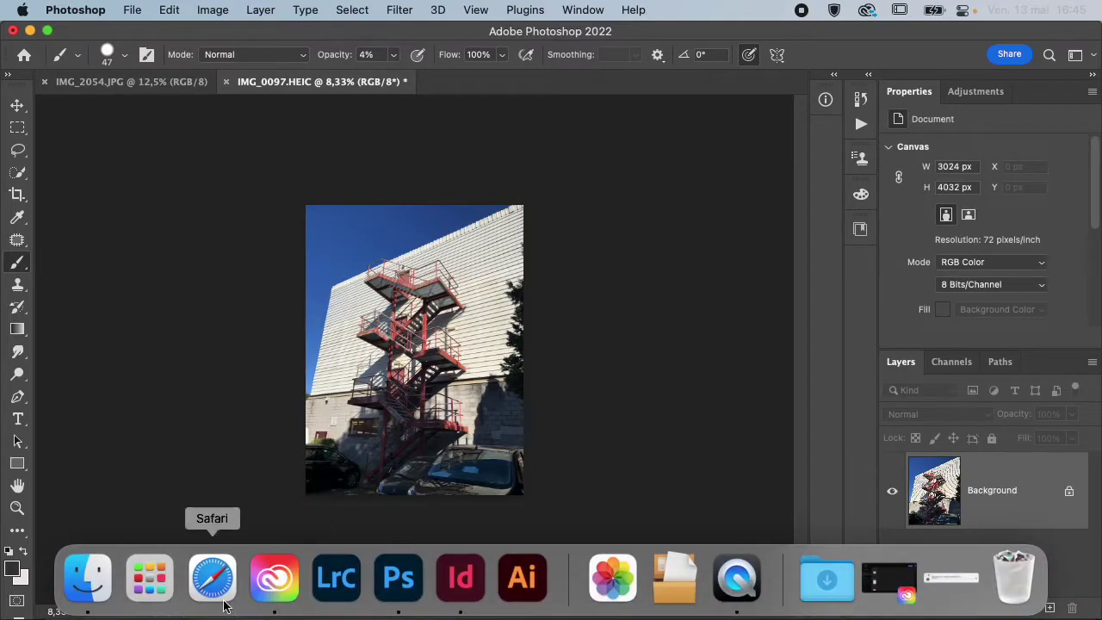
pyautogui.click(86, 578)
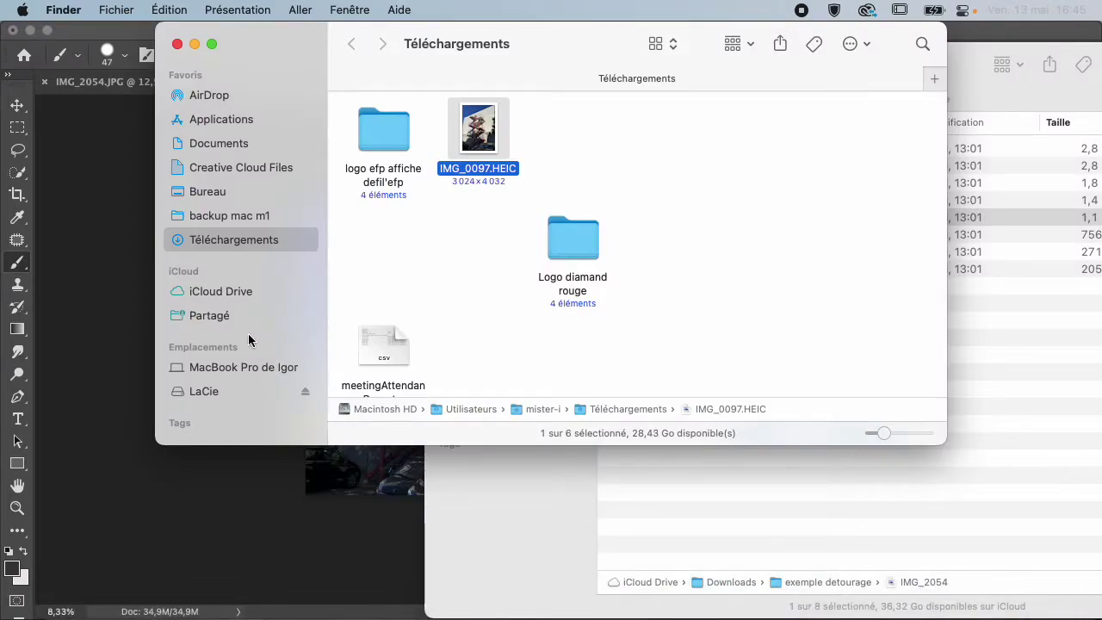
pyautogui.click(257, 388)
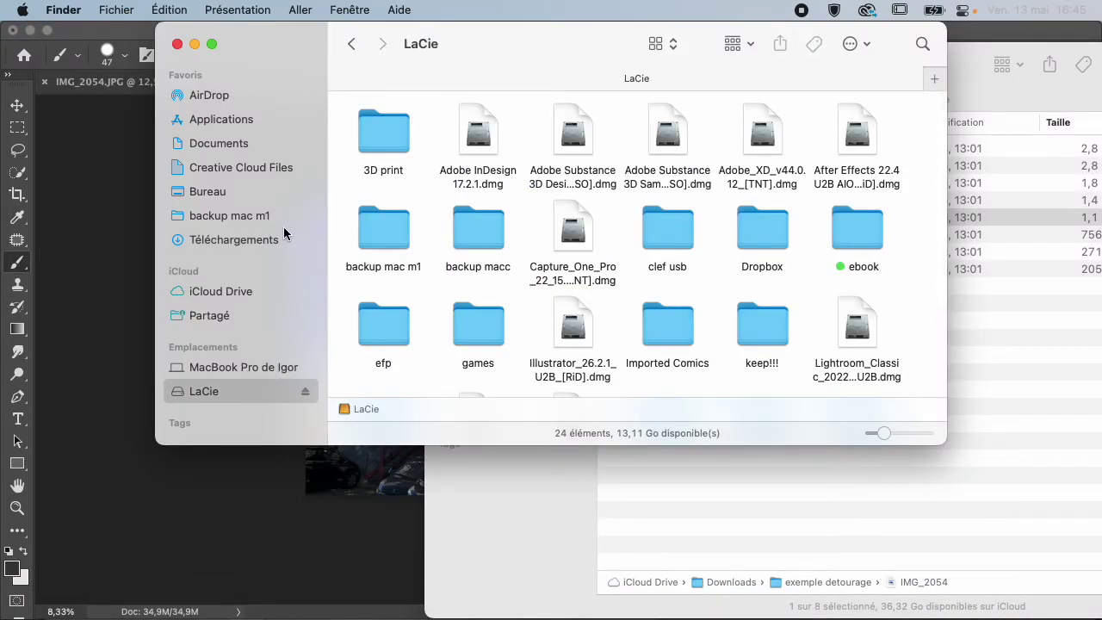
pyautogui.click(228, 293)
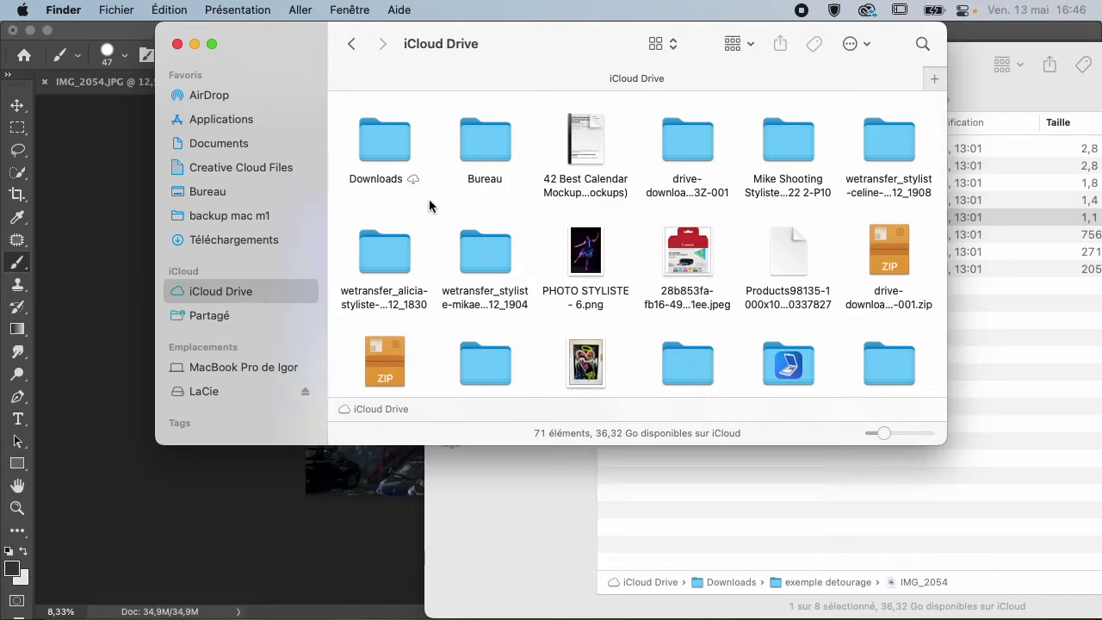
pyautogui.doubleClick(410, 167)
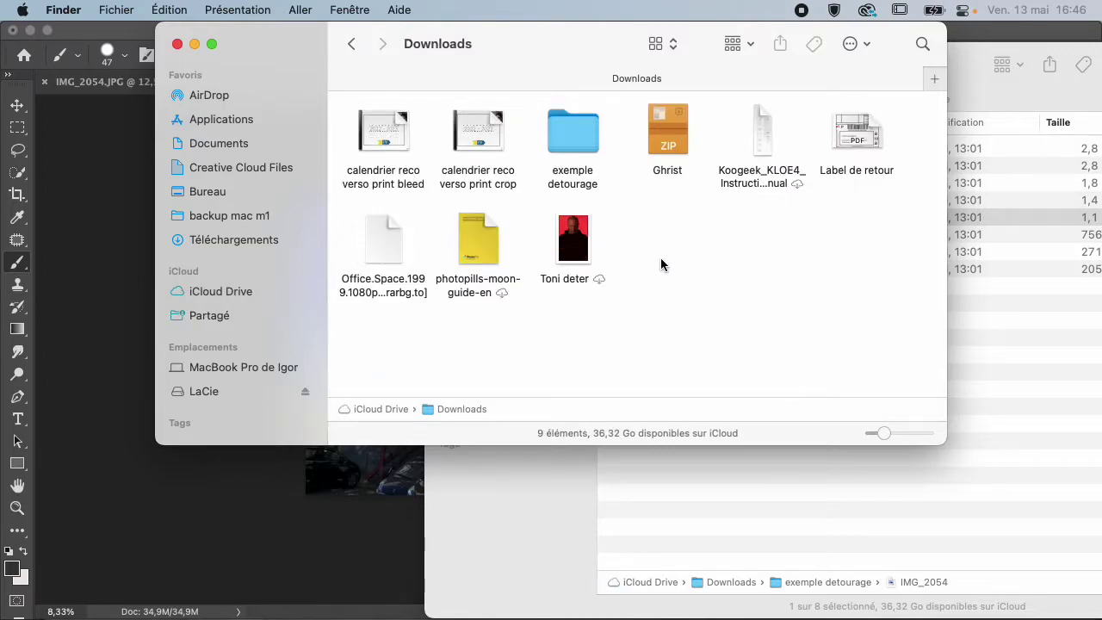
pyautogui.click(577, 141)
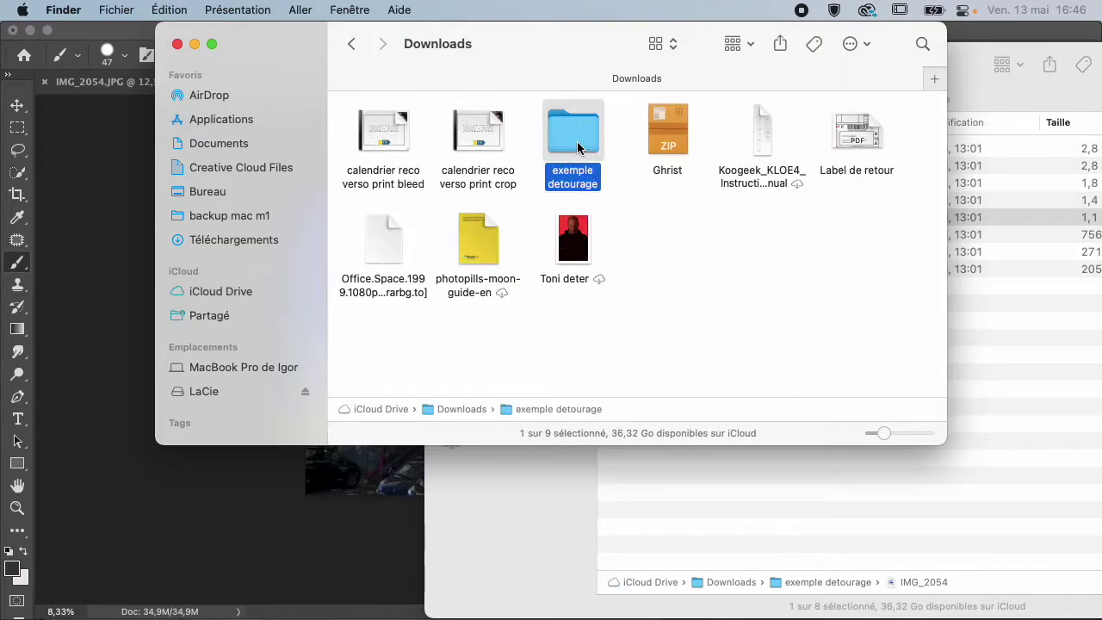
pyautogui.doubleClick(577, 141)
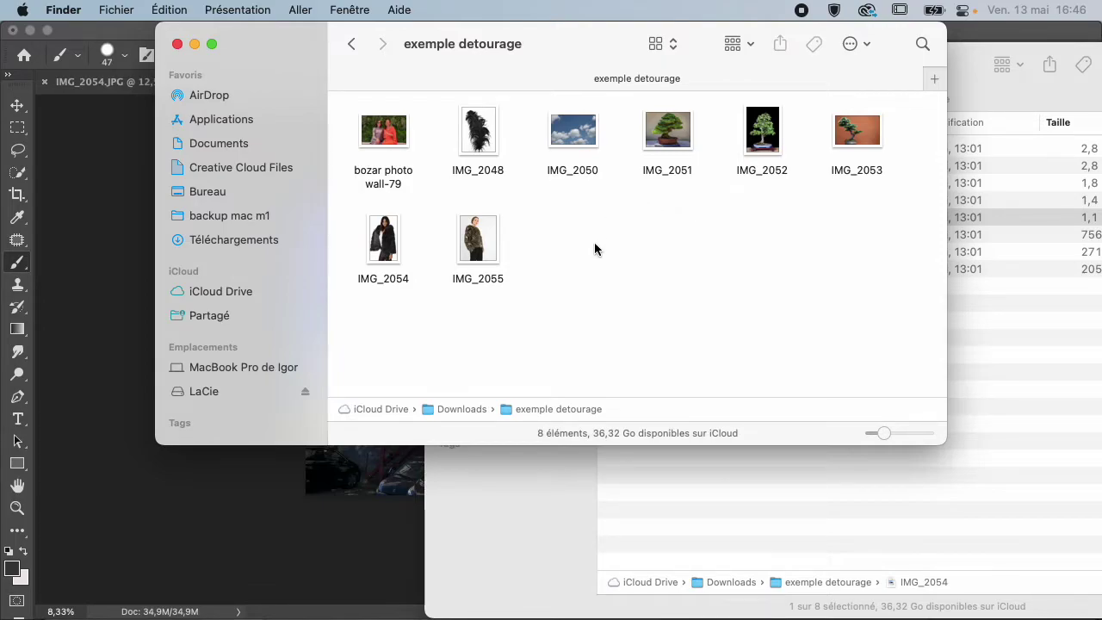
# - Preview the image IMG_2055 and open it with Adobe Photoshop 2022
pyautogui.click(485, 245)
pyautogui.press('space')
pyautogui.press('space')
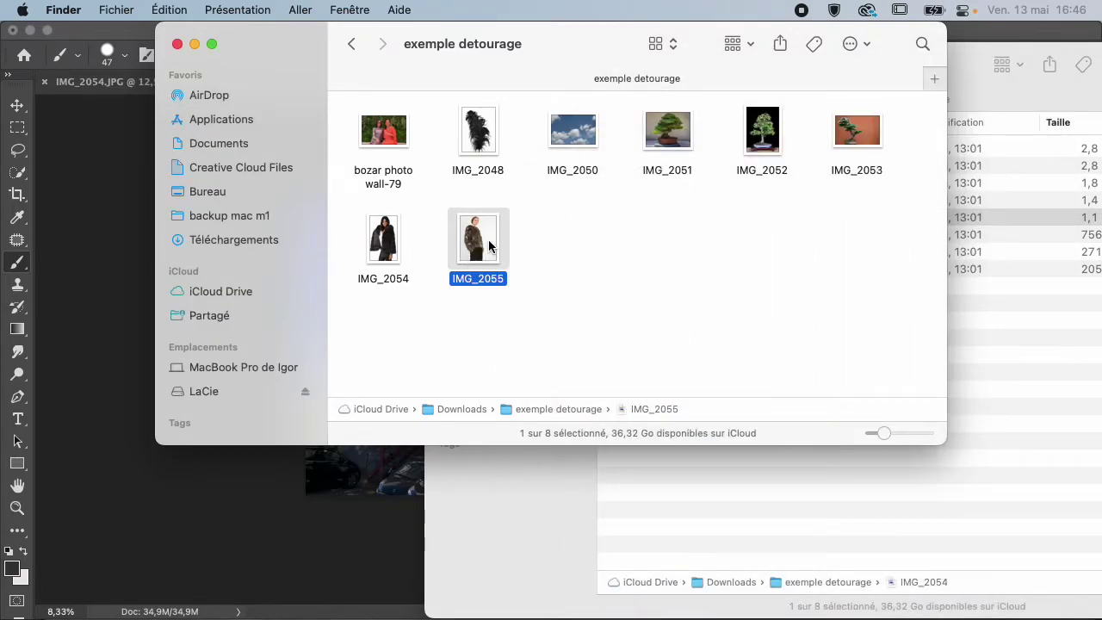
pyautogui.rightClick(485, 244)
pyautogui.moveTo(519, 276)
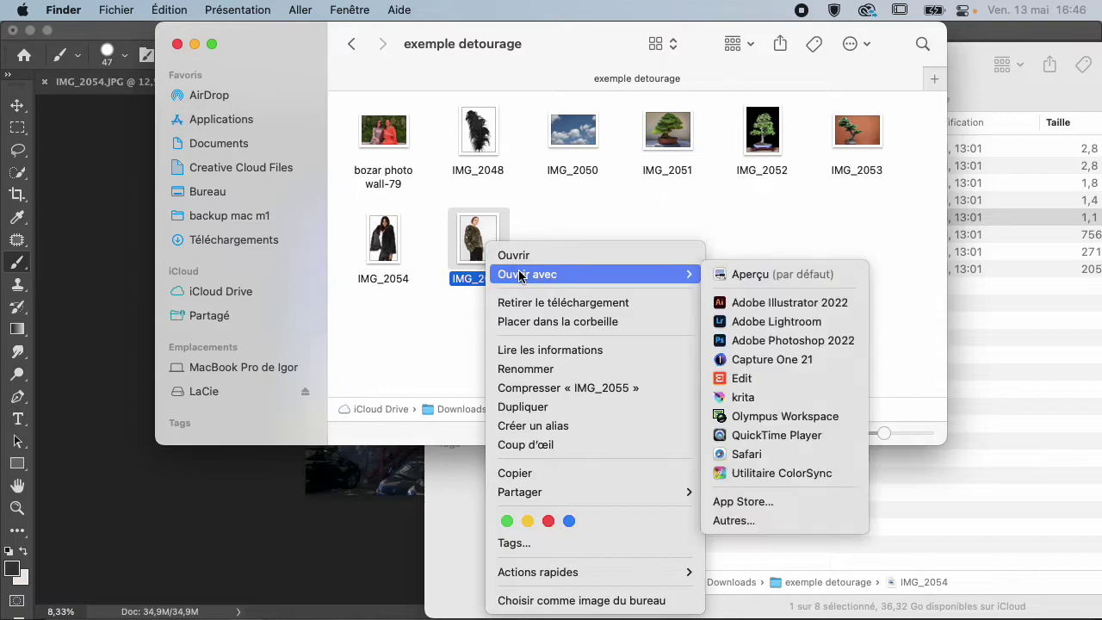
pyautogui.click(806, 342)
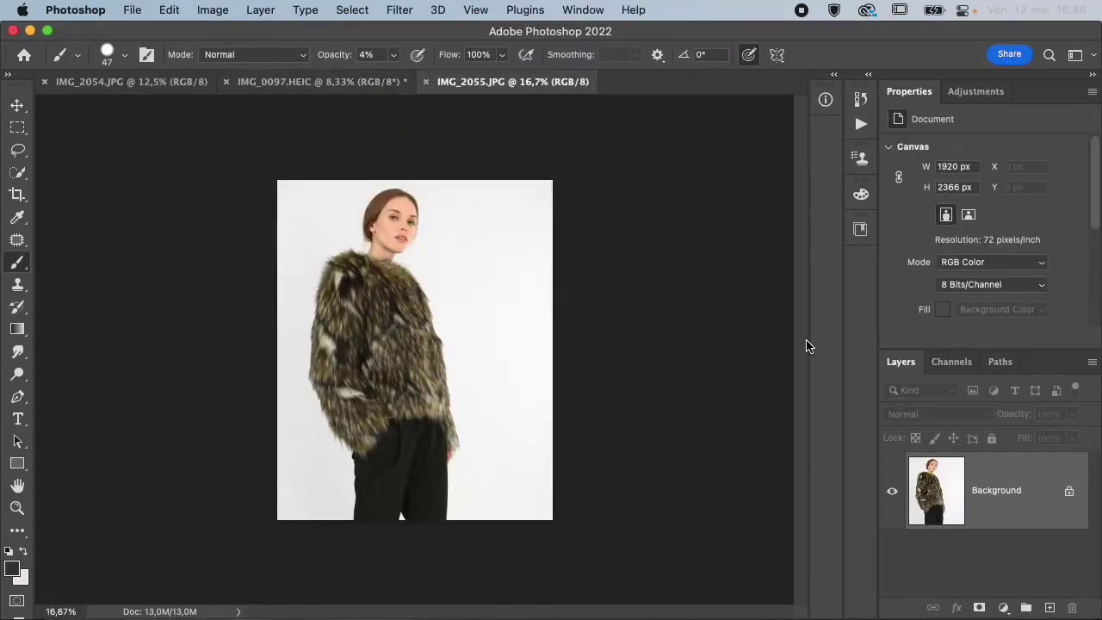
# - Automatically select the woman in the fur jacket as the subject and open the selection in Select and Mask
pyautogui.press('super+plus')
pyautogui.press('super+plus')
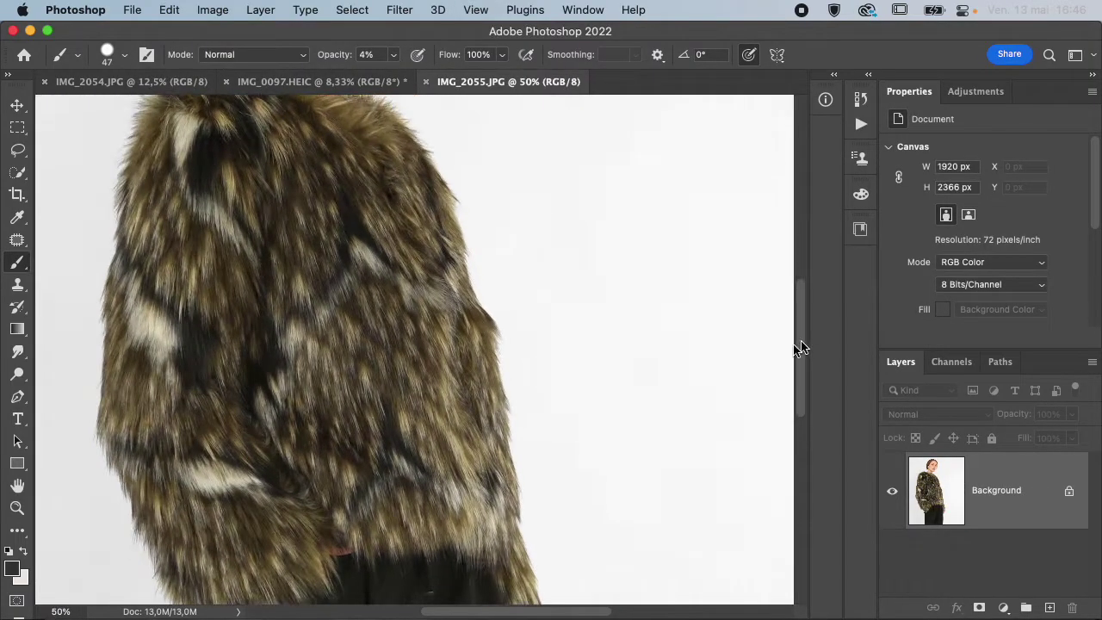
pyautogui.scroll(5, 675, 342)
pyautogui.hscroll(-3, 675, 342)
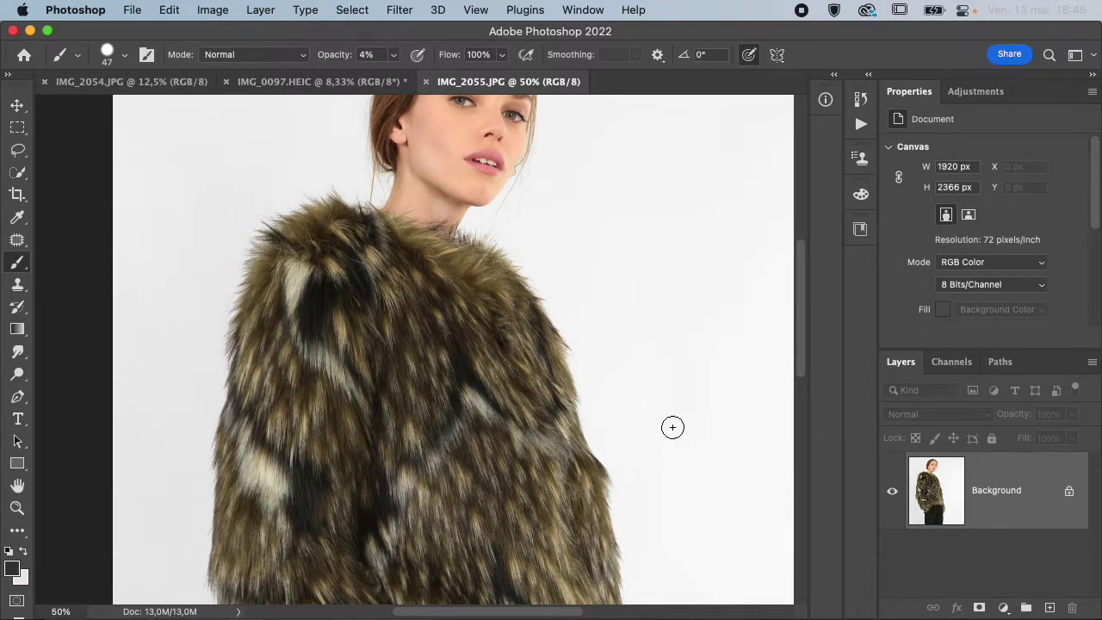
pyautogui.click(17, 174)
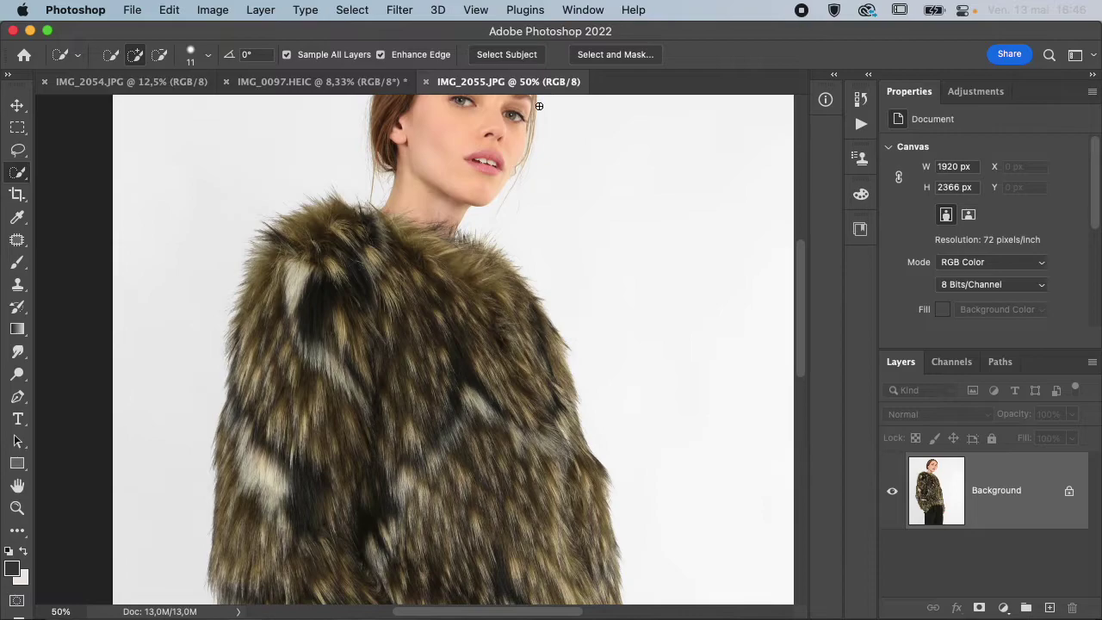
pyautogui.click(507, 54)
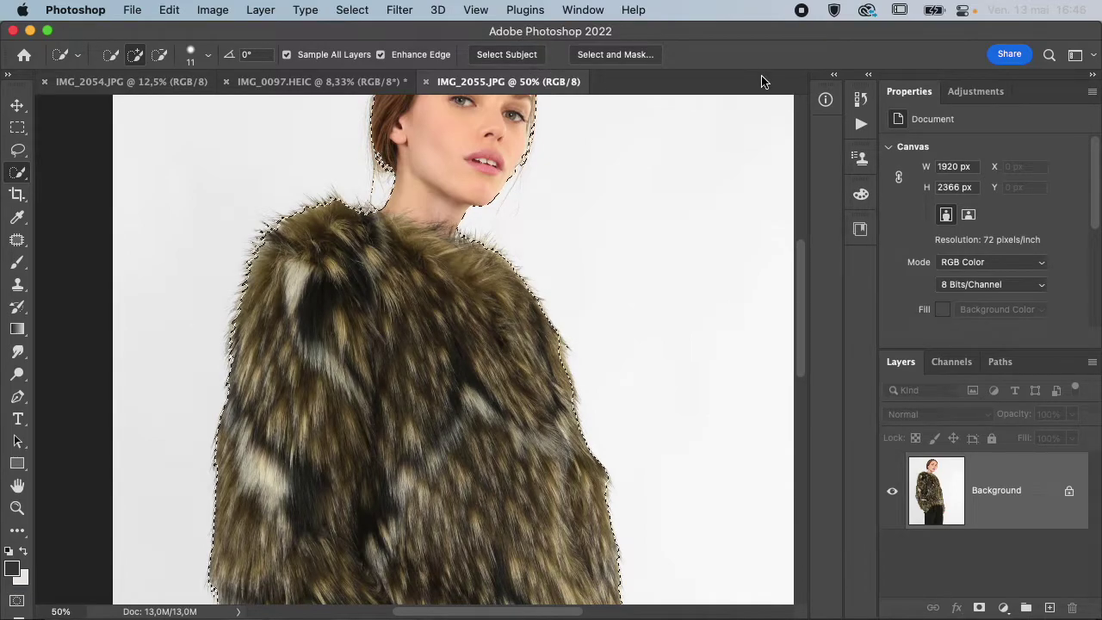
pyautogui.click(612, 54)
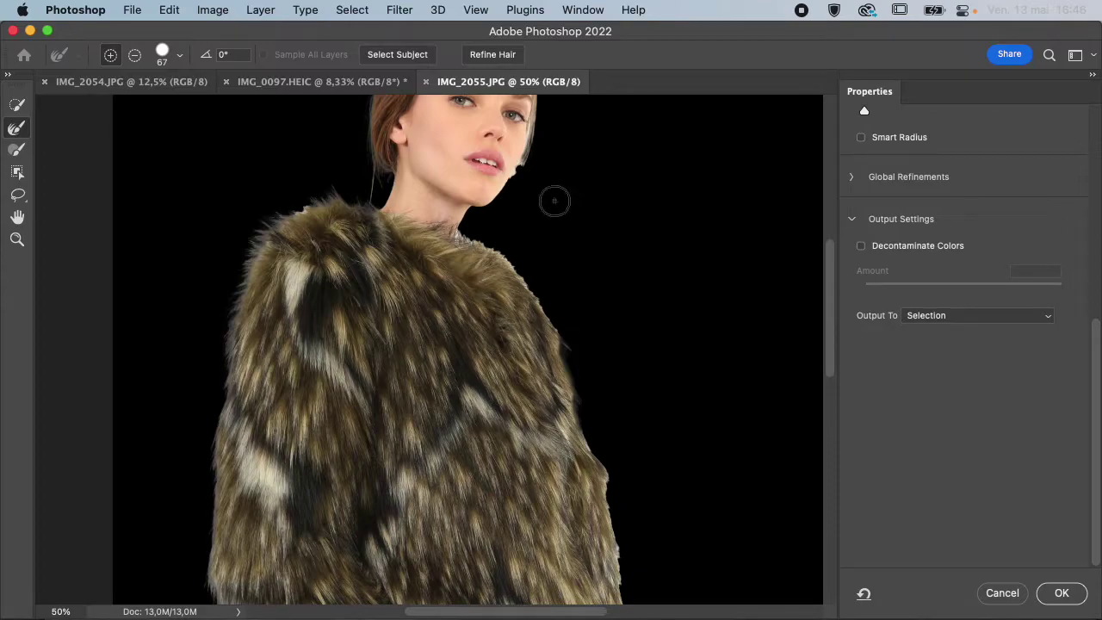
# - Brush the fur jacket's edge with the Refine Edge Brush from the collar down the sleeve on the side she faces
pyautogui.scroll(-3, 413, 374)
pyautogui.scroll(-3, 413, 375)
pyautogui.hscroll(3, 414, 375)
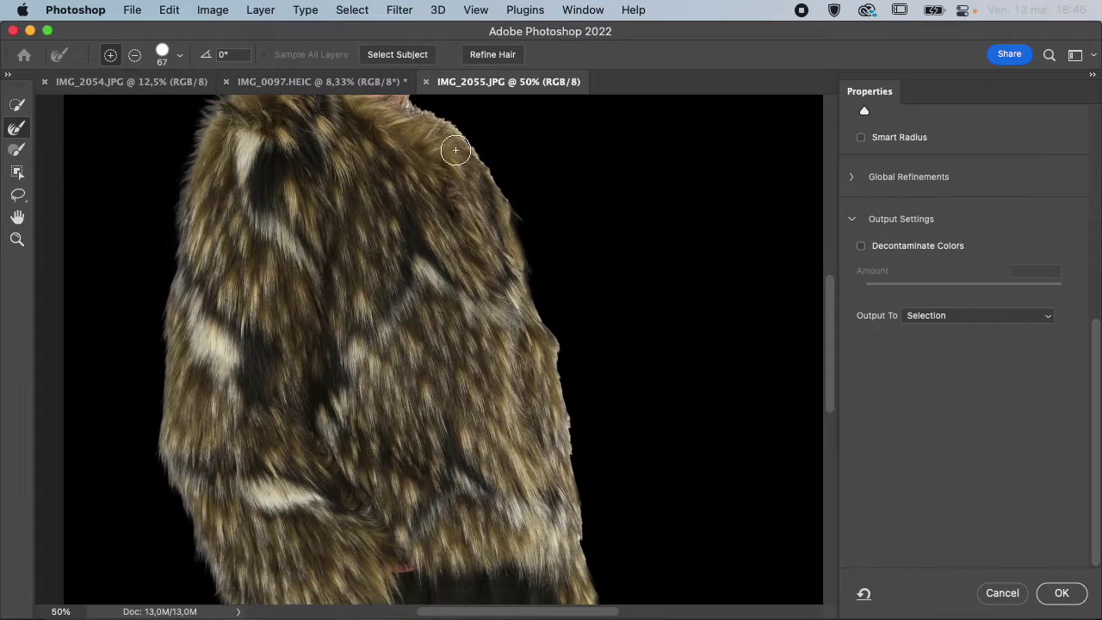
pyautogui.moveTo(419, 109)
pyautogui.mouseDown()
pyautogui.moveTo(474, 136)
pyautogui.moveTo(500, 179)
pyautogui.moveTo(533, 294)
pyautogui.moveTo(558, 334)
pyautogui.moveTo(598, 597)
pyautogui.moveTo(575, 431)
pyautogui.moveTo(608, 508)
pyautogui.moveTo(576, 562)
pyautogui.mouseUp()
pyautogui.scroll(-5, 524, 566)
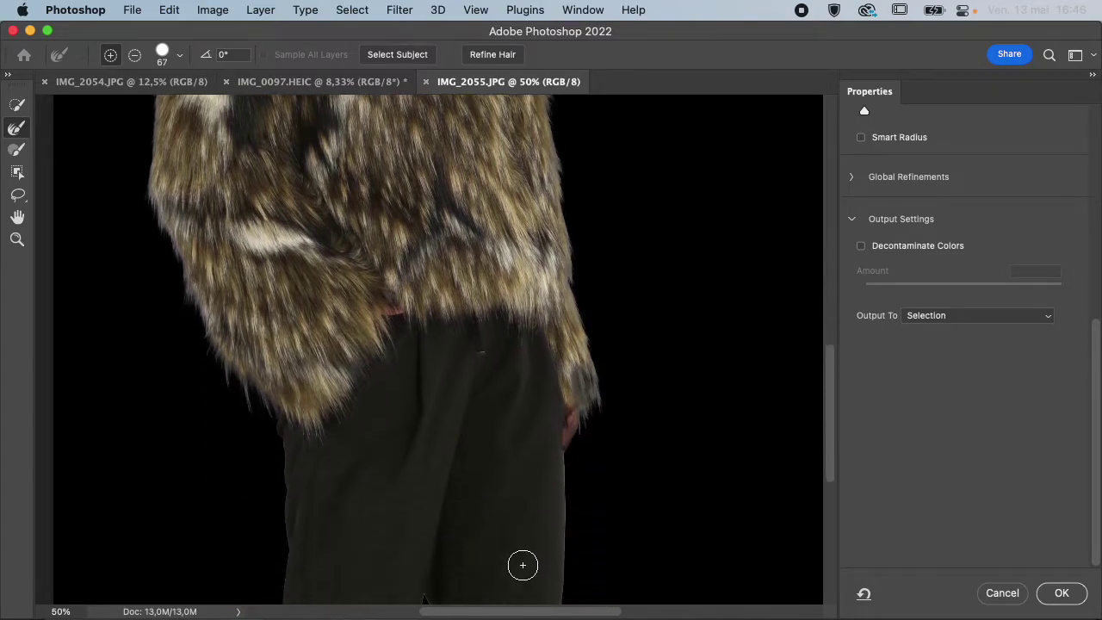
# - Refine the fur along the jacket's other side, from the cuff near the trousers up across the shoulder to the neck
pyautogui.scroll(1, 529, 487)
pyautogui.moveTo(286, 441)
pyautogui.mouseDown()
pyautogui.moveTo(196, 338)
pyautogui.moveTo(156, 236)
pyautogui.moveTo(147, 151)
pyautogui.mouseUp()
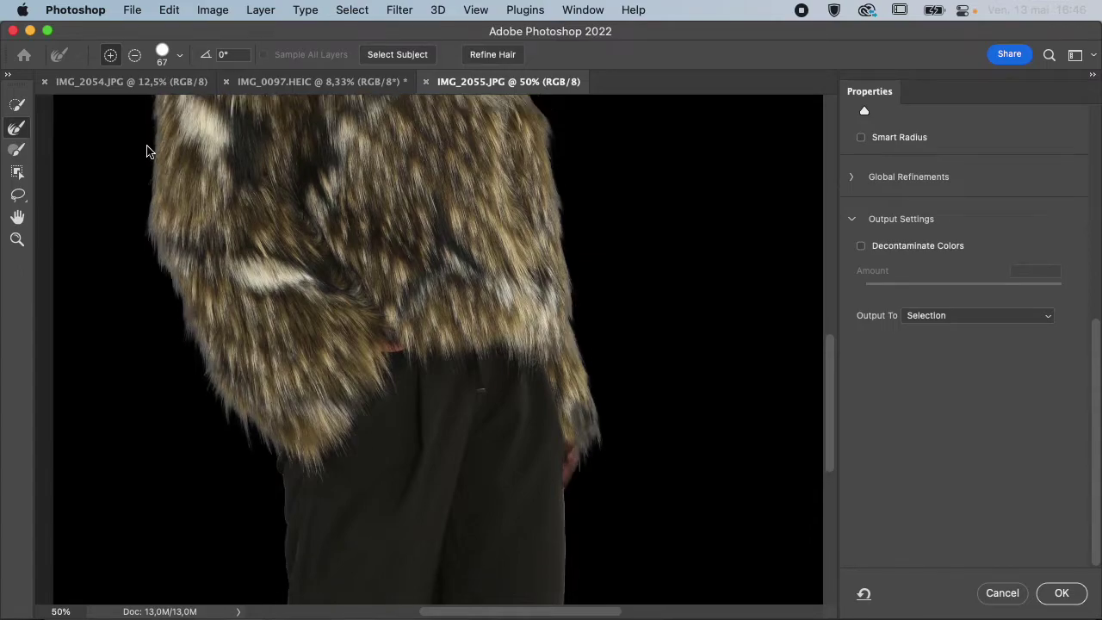
pyautogui.scroll(4, 146, 151)
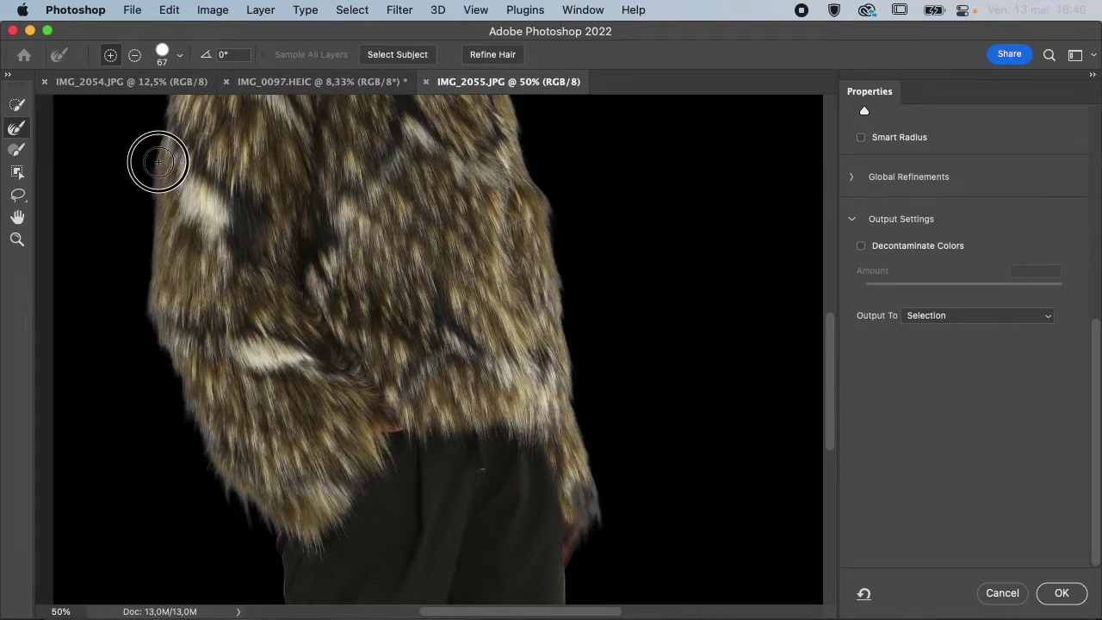
pyautogui.scroll(4, 158, 164)
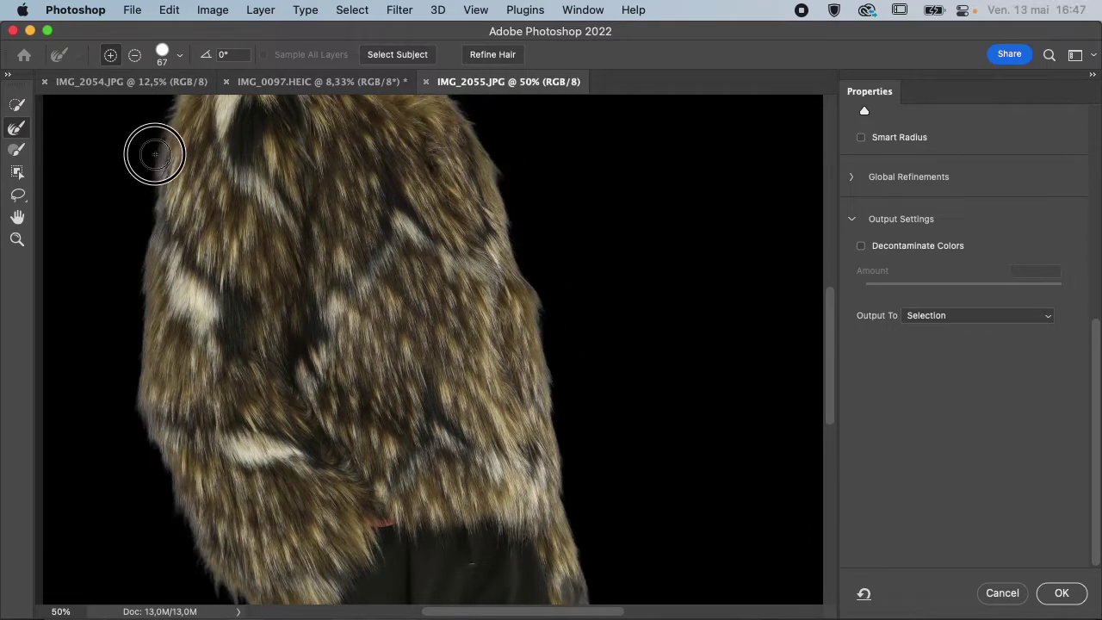
pyautogui.scroll(3, 160, 148)
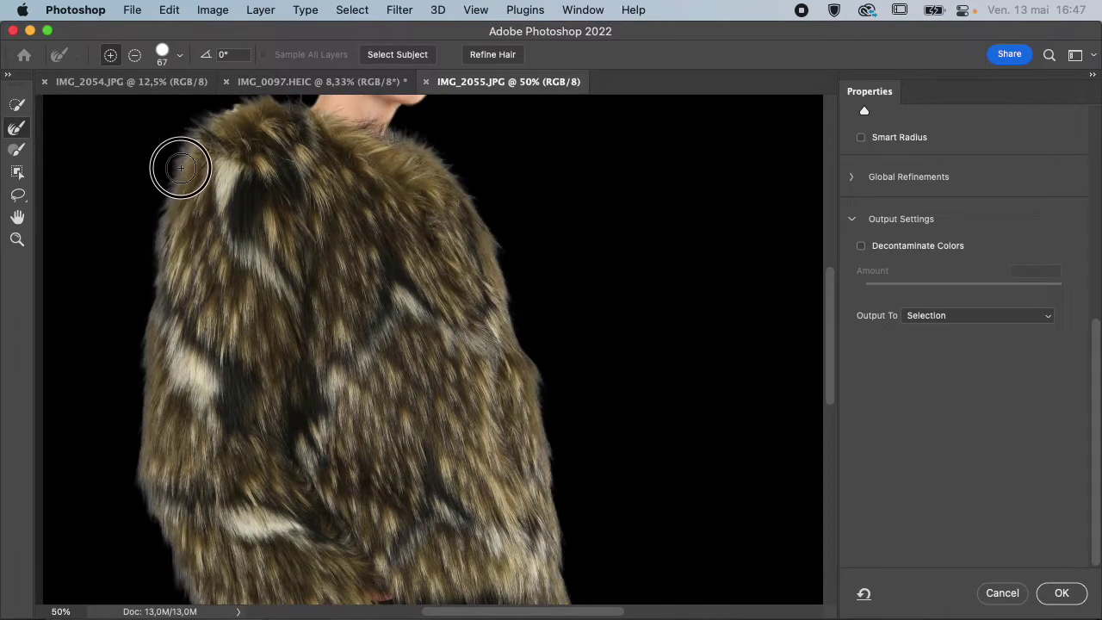
pyautogui.scroll(3, 233, 115)
pyautogui.hscroll(1, 233, 115)
pyautogui.moveTo(221, 164); pyautogui.dragTo(285, 167)
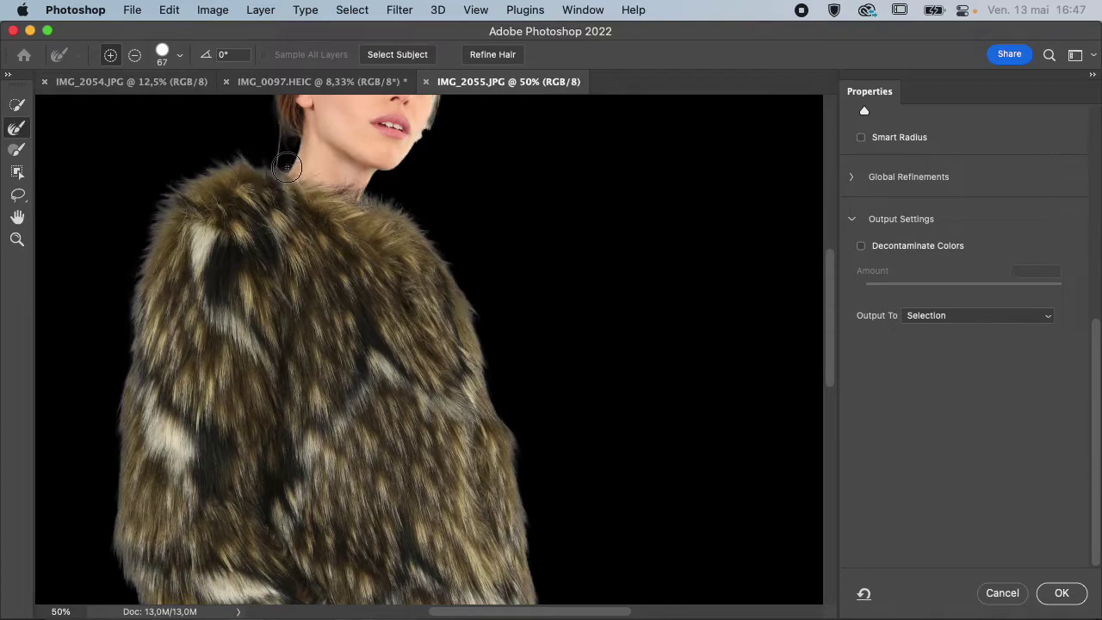
# - Refine the edges of the woman's hair behind the neck and along the side of her face
pyautogui.scroll(5, 286, 154)
pyautogui.moveTo(298, 216)
pyautogui.mouseDown()
pyautogui.moveTo(295, 229)
pyautogui.moveTo(287, 180)
pyautogui.moveTo(302, 123)
pyautogui.moveTo(319, 115)
pyautogui.mouseUp()
pyautogui.scroll(2, 324, 113)
pyautogui.scroll(2, 324, 113)
pyautogui.moveTo(426, 293)
pyautogui.mouseDown()
pyautogui.moveTo(442, 223)
pyautogui.moveTo(430, 155)
pyautogui.mouseUp()
pyautogui.moveTo(430, 253)
pyautogui.mouseDown()
pyautogui.moveTo(438, 237)
pyautogui.moveTo(437, 264)
pyautogui.mouseUp()
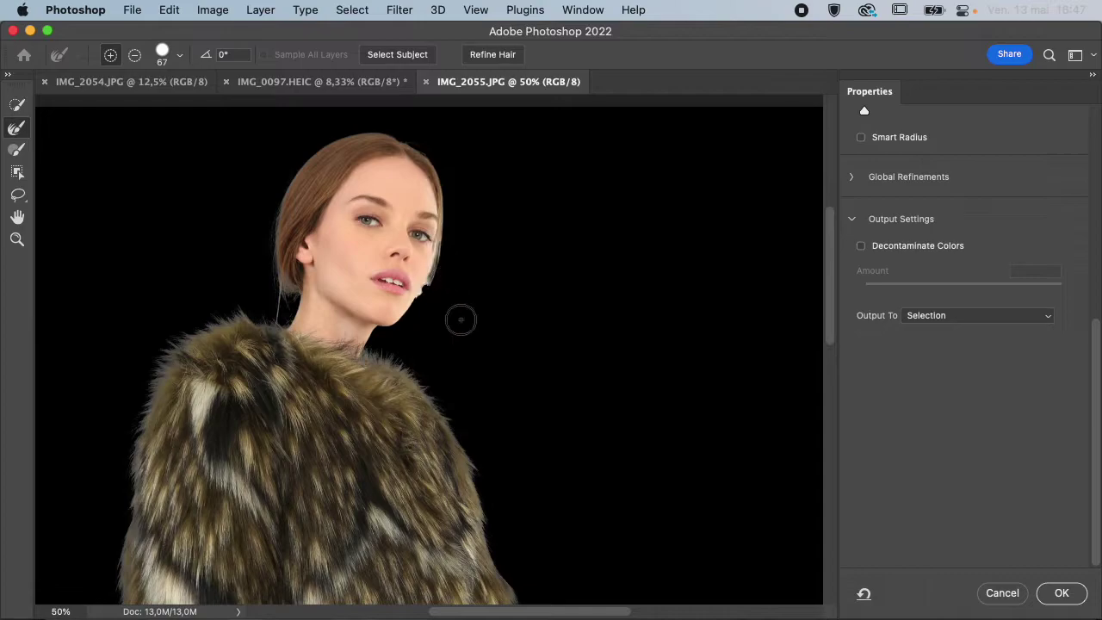
# - Reduce the Refine Edge Brush to size 24 and refine the loose hair strands beside her cheek
pyautogui.scroll(-5, 437, 331)
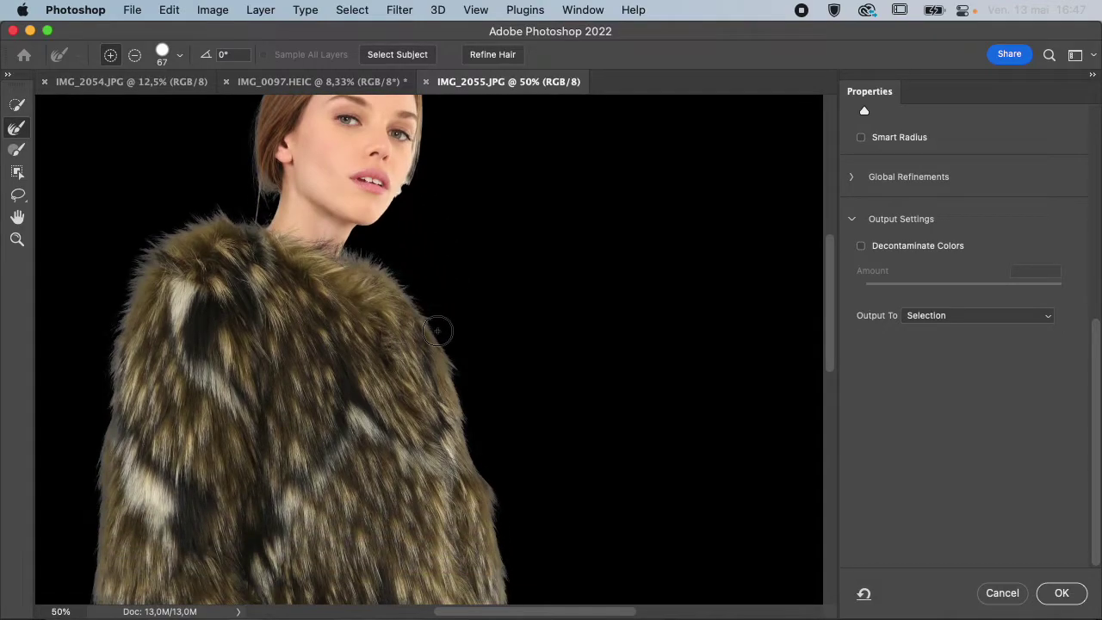
pyautogui.scroll(10, 437, 331)
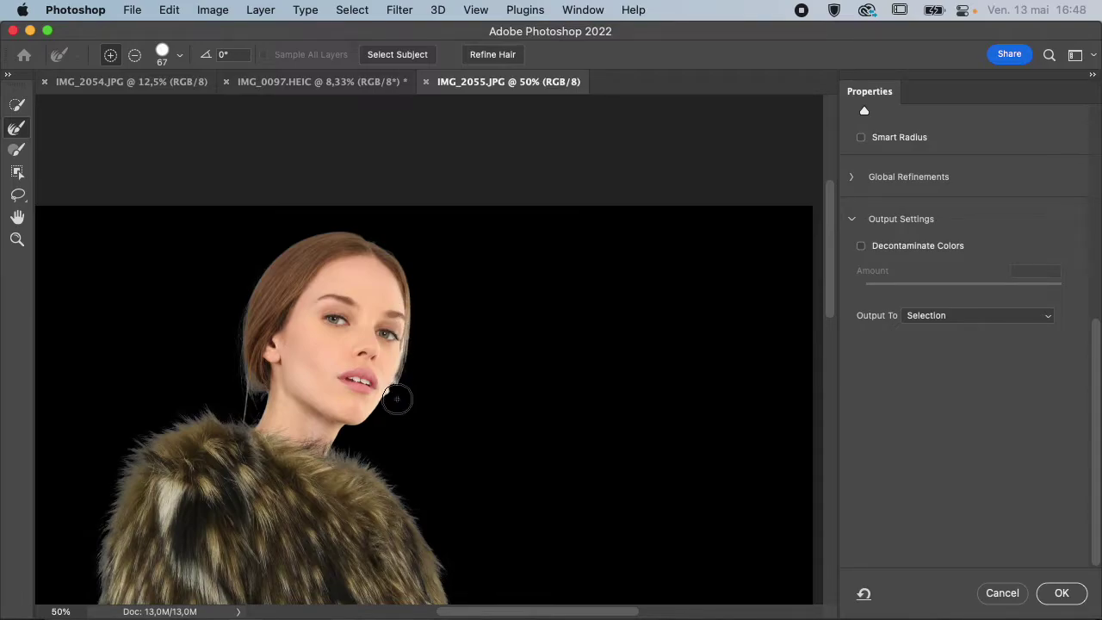
pyautogui.press('super+plus')
pyautogui.press('super+plus')
pyautogui.press('super+plus')
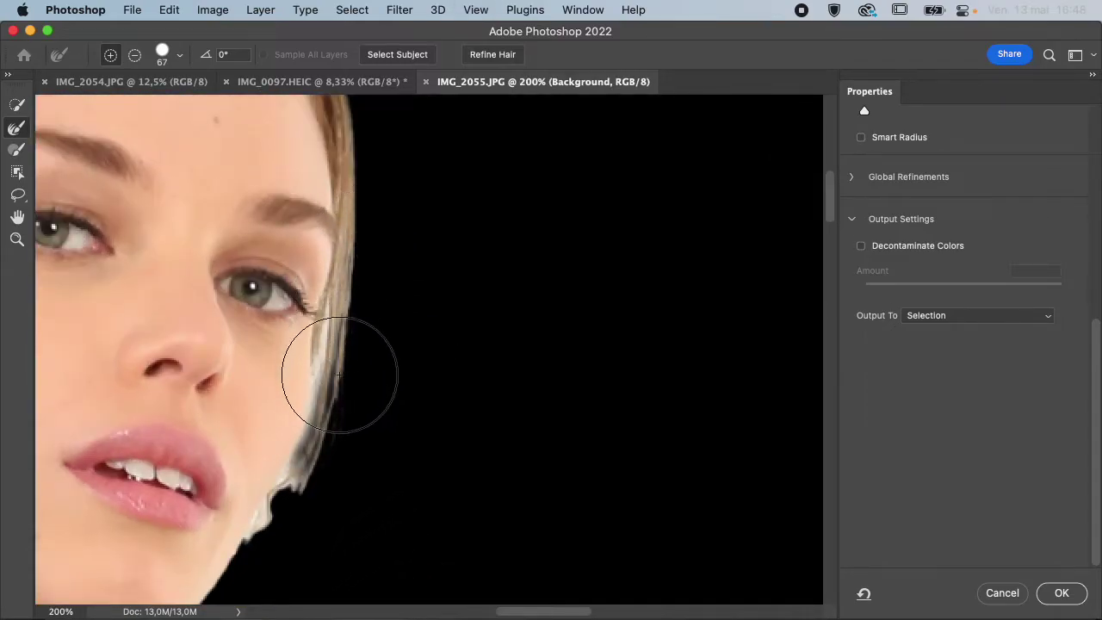
pyautogui.moveTo(357, 373)
pyautogui.keyDown('ctrl'); pyautogui.keyDown('alt'); pyautogui.mouseDown()
pyautogui.moveTo(318, 369)
pyautogui.moveTo(341, 269)
pyautogui.moveTo(310, 484)
pyautogui.mouseUp(); pyautogui.keyUp('alt'); pyautogui.keyUp('ctrl')
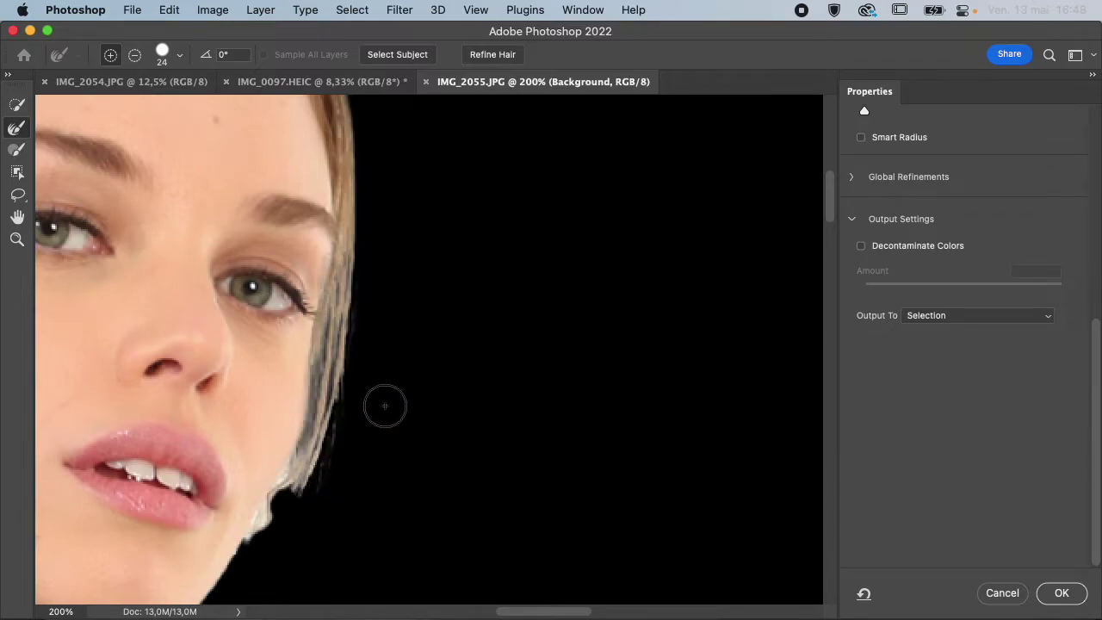
pyautogui.press('super+minus')
pyautogui.press('super+minus')
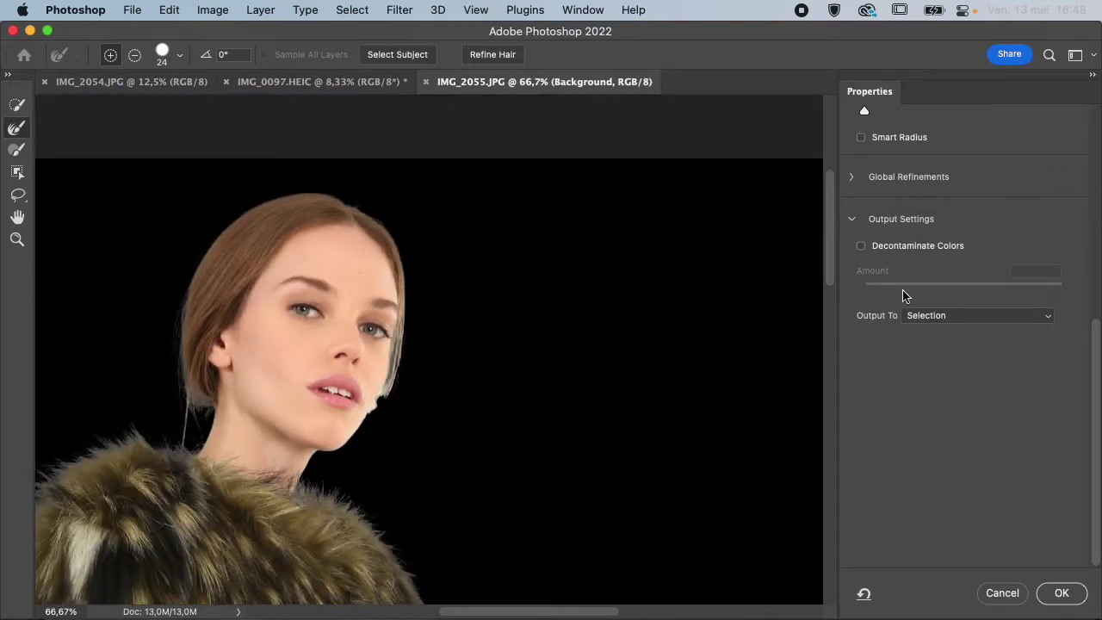
# - Preview the woman's cut-out On White and expand the Global Refinements settings
pyautogui.scroll(10, 902, 293)
pyautogui.click(925, 176)
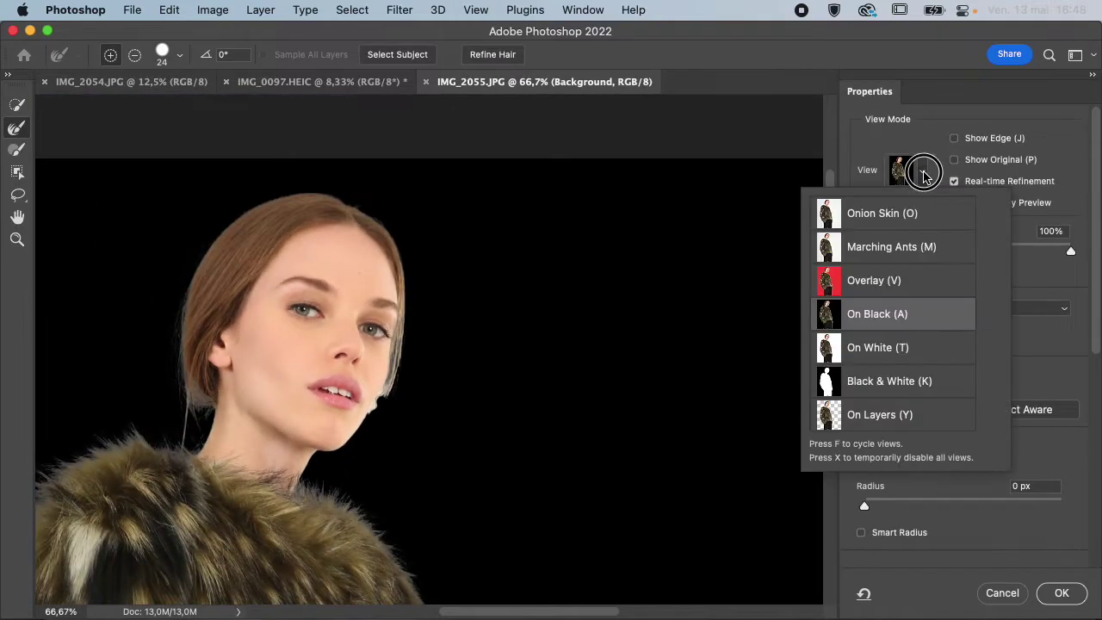
pyautogui.click(911, 349)
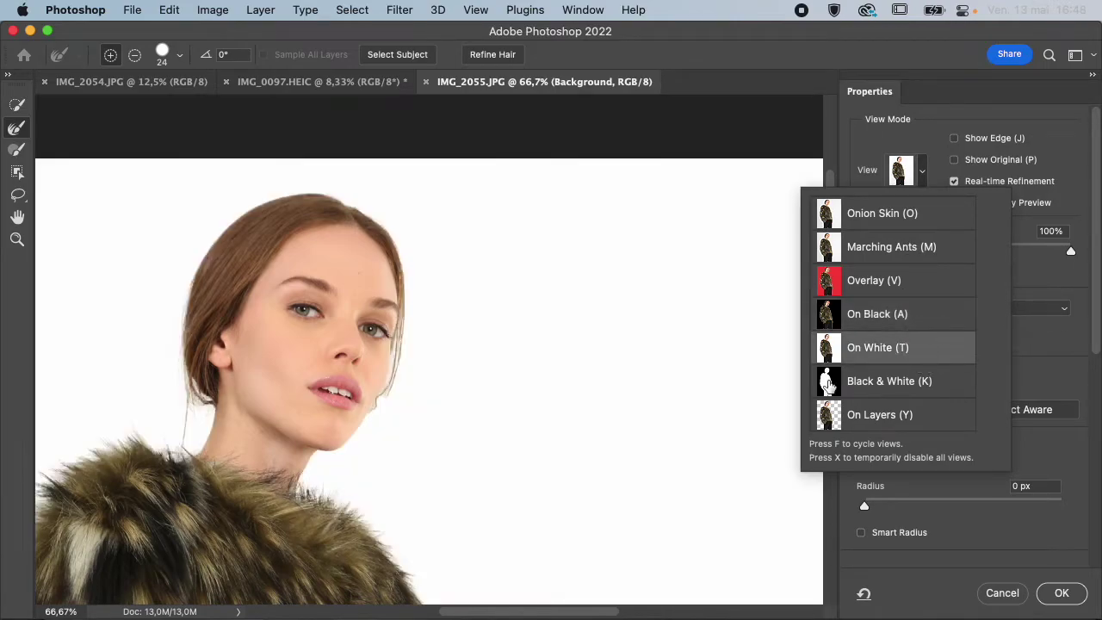
pyautogui.click(1045, 376)
pyautogui.scroll(-5, 989, 471)
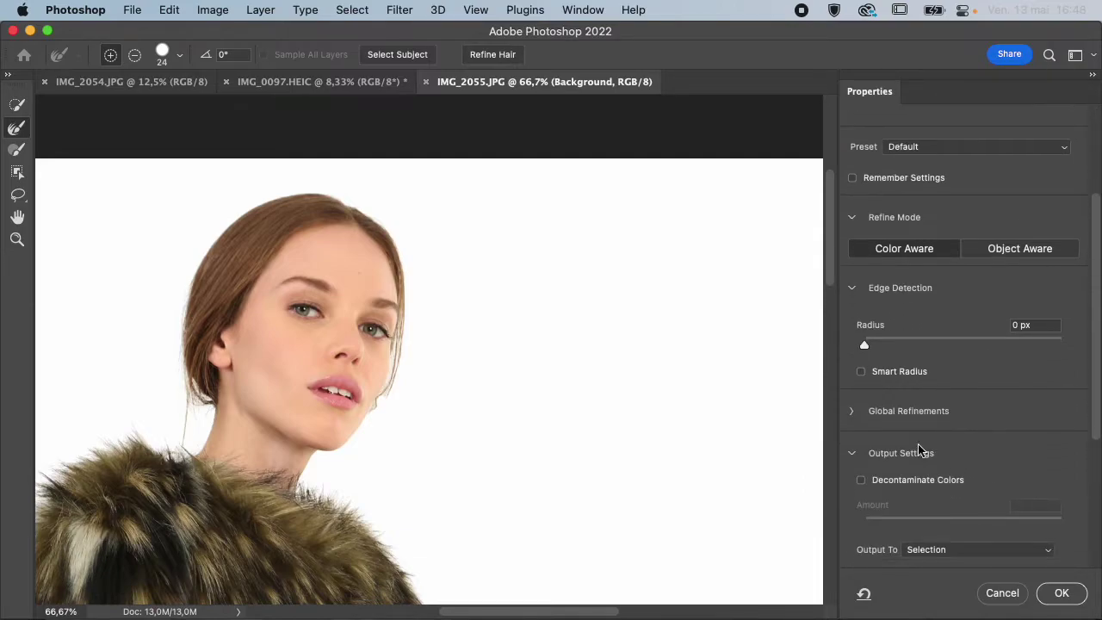
pyautogui.click(852, 413)
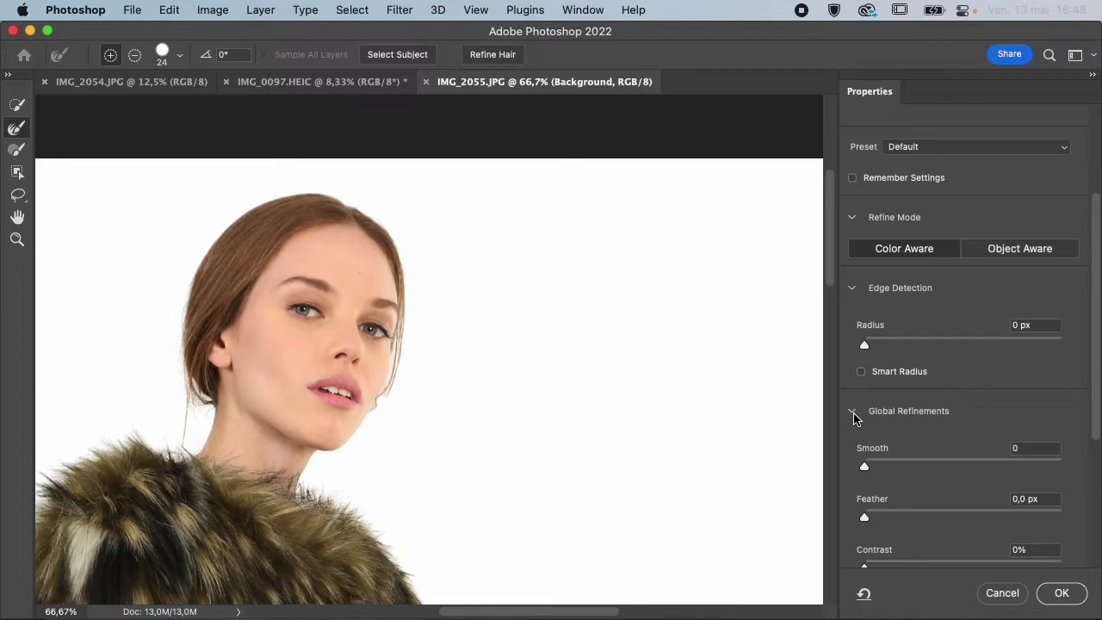
pyautogui.scroll(-4, 938, 417)
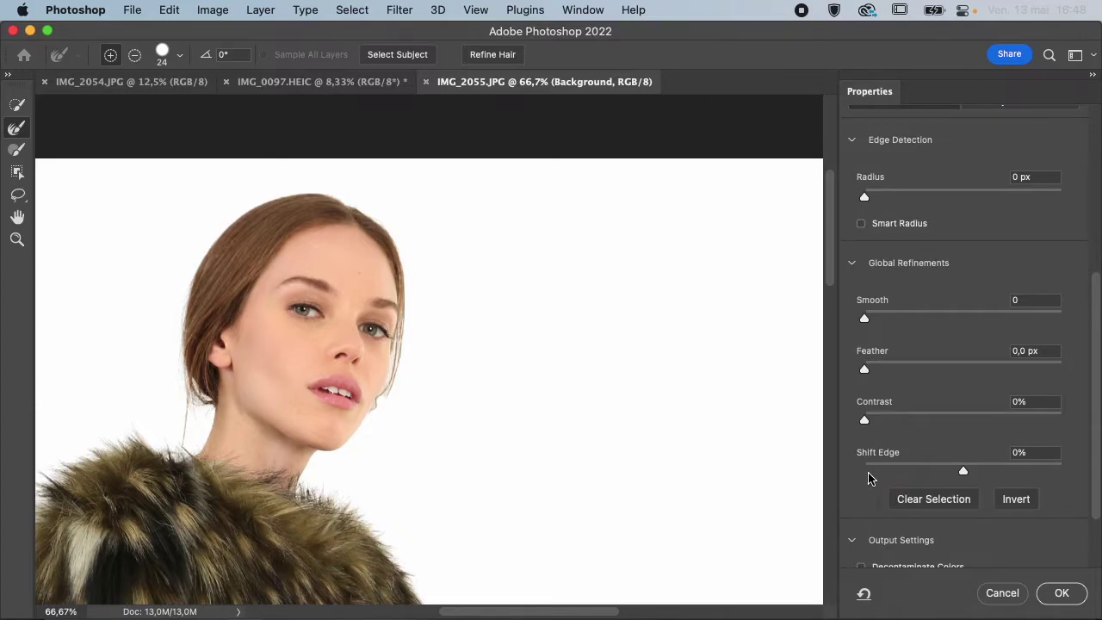
# - Examine the hair, neck and fur edges at 200% zoom on white, and leave Select and Mask without applying the refinement
pyautogui.press('super+equal')
pyautogui.press('super+equal')
pyautogui.scroll(-1, 870, 479)
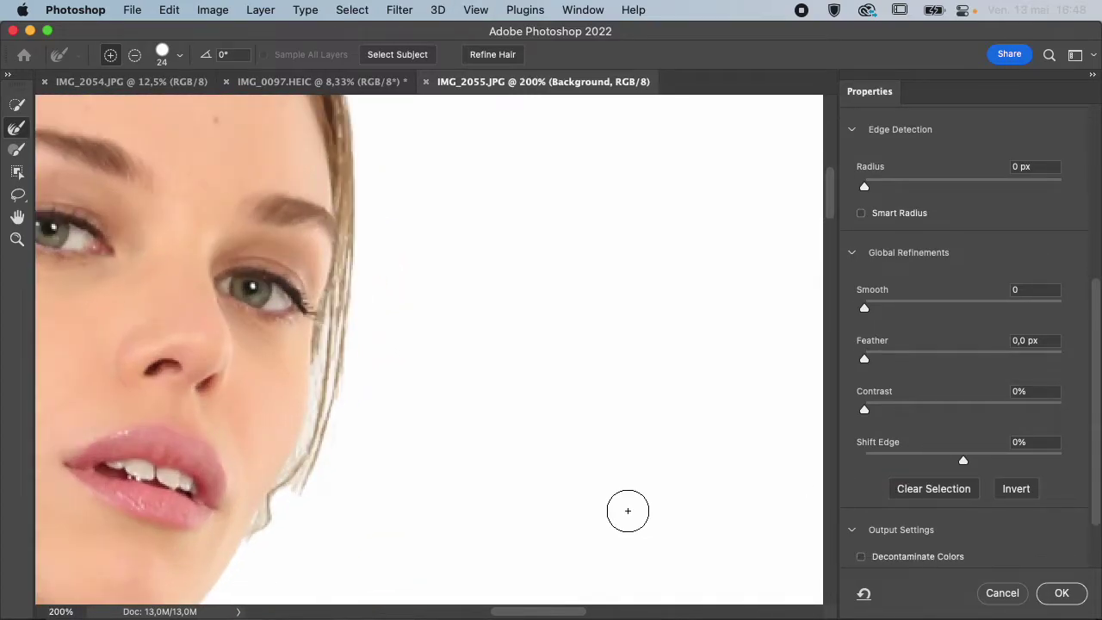
pyautogui.scroll(-10, 627, 510)
pyautogui.scroll(5, 627, 510)
pyautogui.hscroll(-4, 628, 509)
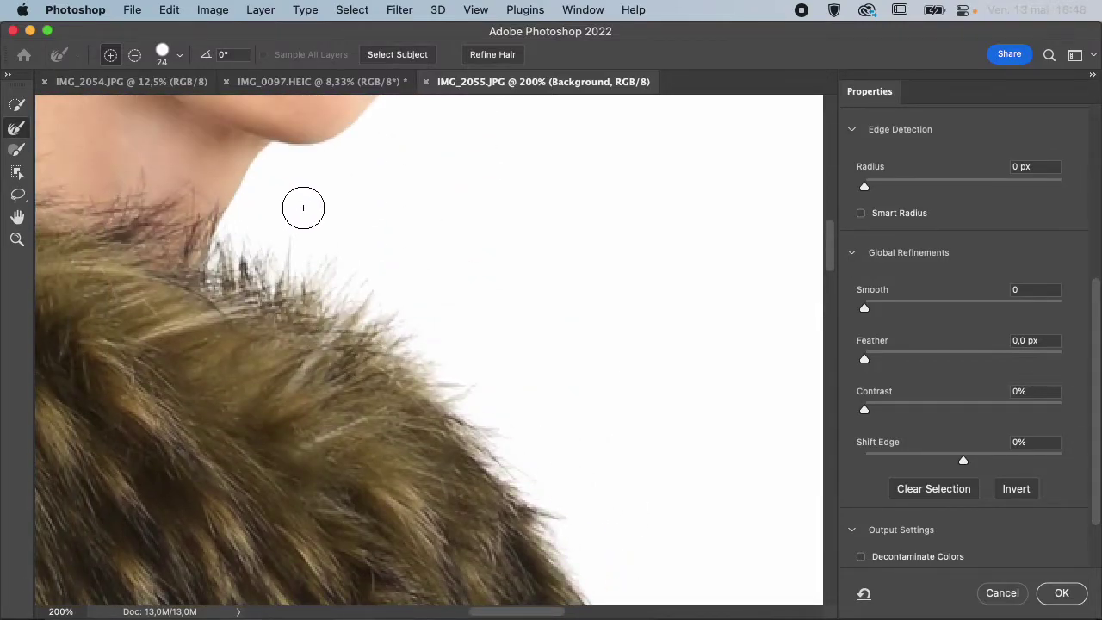
pyautogui.scroll(3, 356, 257)
pyautogui.hscroll(-6, 356, 258)
pyautogui.scroll(6, 356, 257)
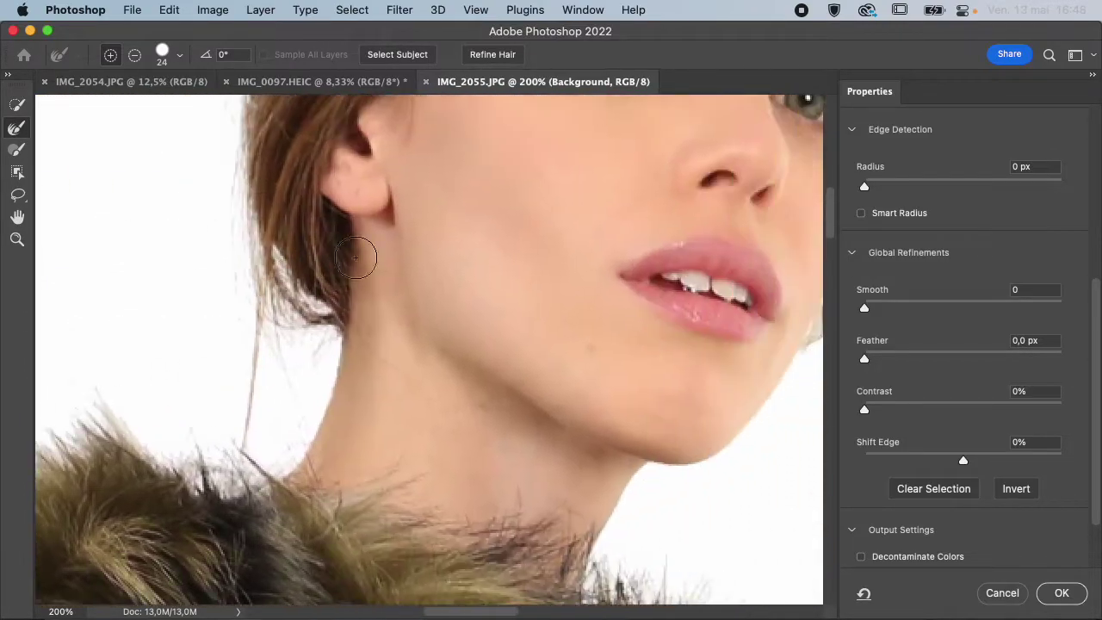
pyautogui.scroll(-10, 356, 257)
pyautogui.hscroll(5, 355, 256)
pyautogui.scroll(-10, 355, 256)
pyautogui.hscroll(5, 356, 257)
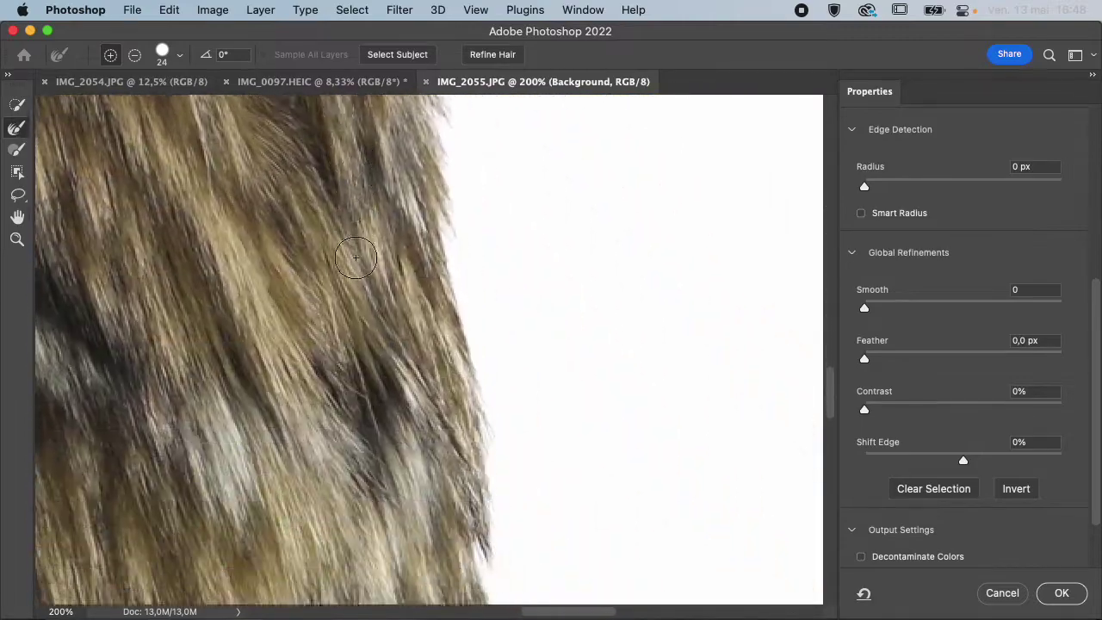
pyautogui.scroll(4, 356, 257)
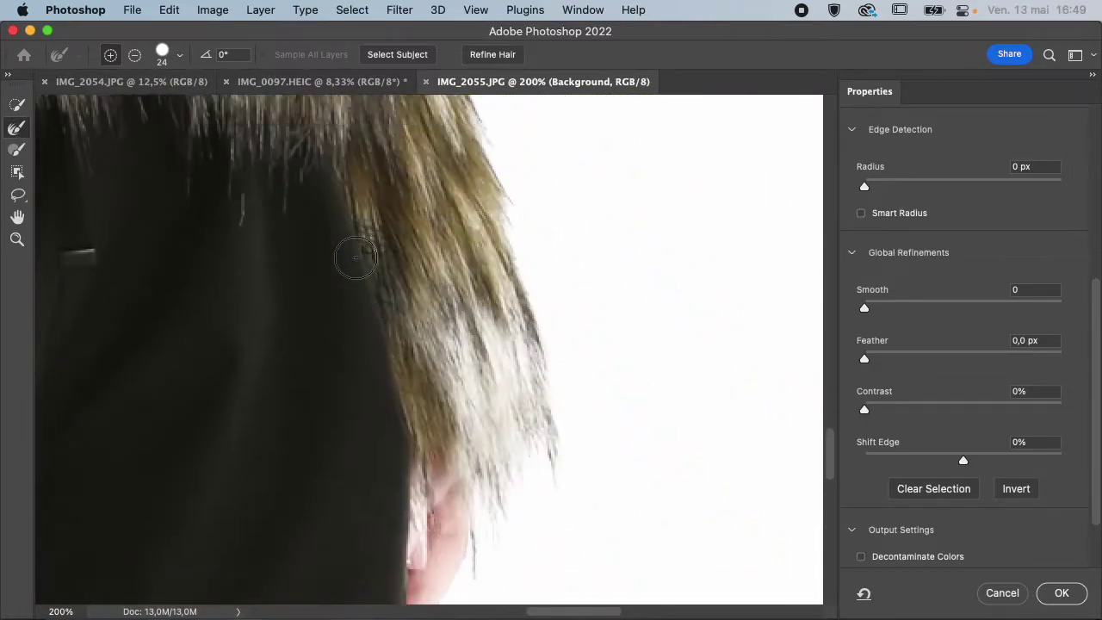
pyautogui.click(1002, 592)
# - Switch to Finder, preview the bonsai image IMG_2051 and open it with Adobe Photoshop 2022
pyautogui.moveTo(208, 614)
pyautogui.click(88, 579)
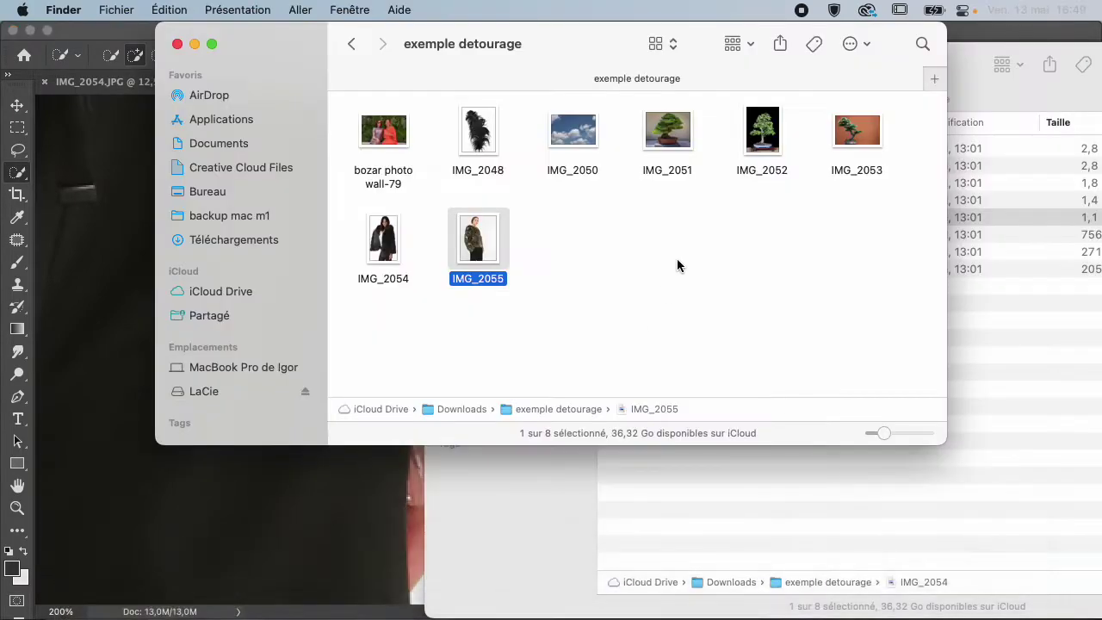
pyautogui.click(674, 137)
pyautogui.press('space')
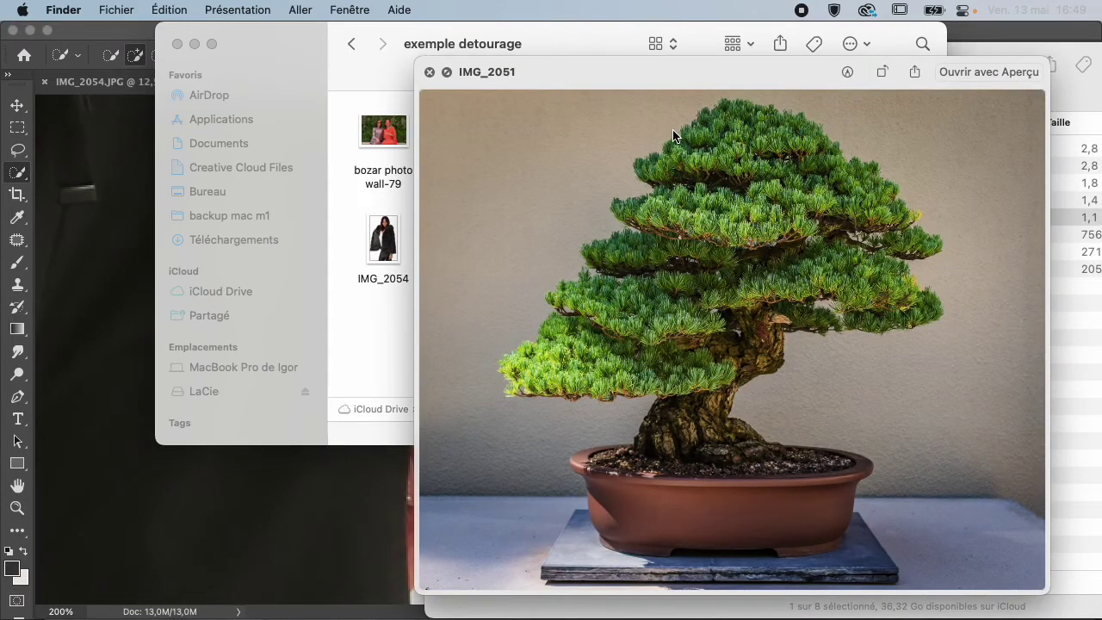
pyautogui.press('space')
pyautogui.rightClick(677, 139)
pyautogui.moveTo(707, 175)
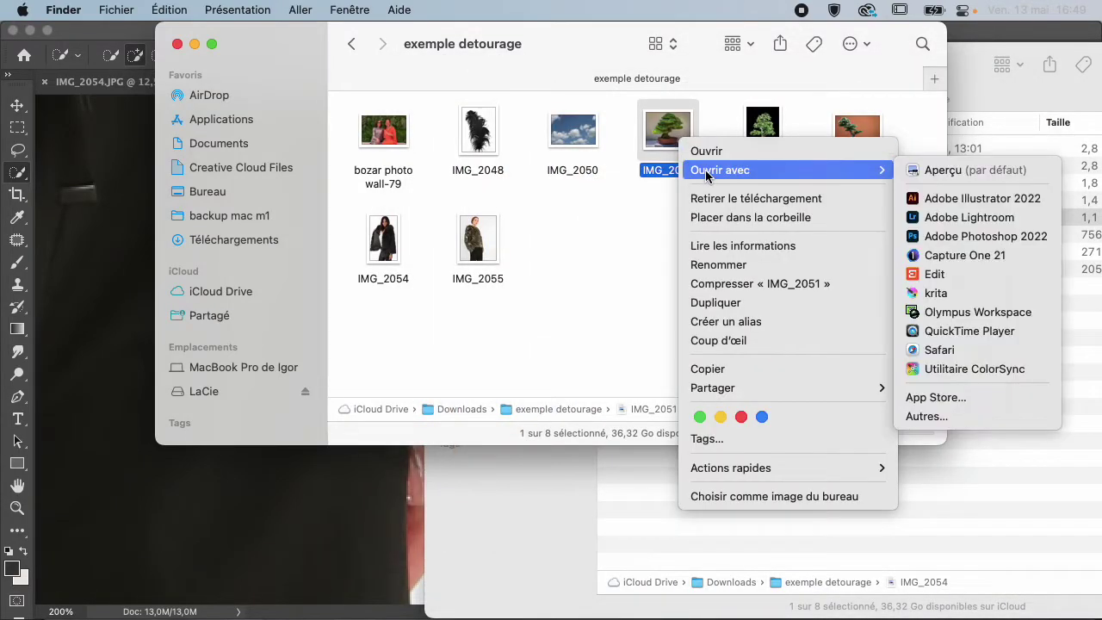
pyautogui.click(1042, 236)
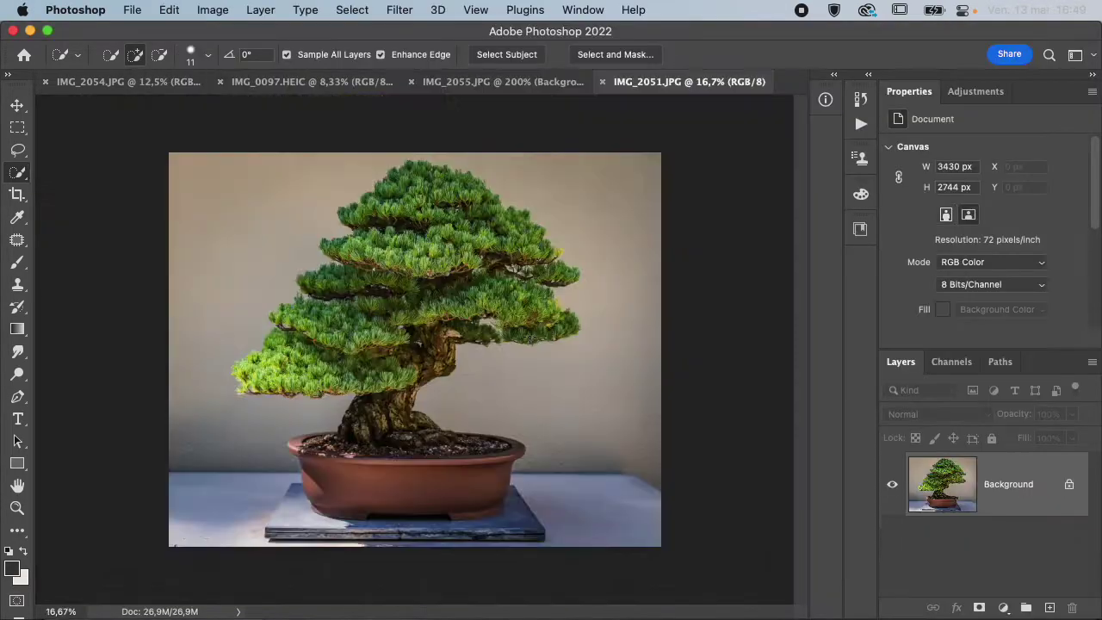
# - Automatically select the bonsai as the subject, open the selection in Select and Mask and preview it On White
pyautogui.click(512, 55)
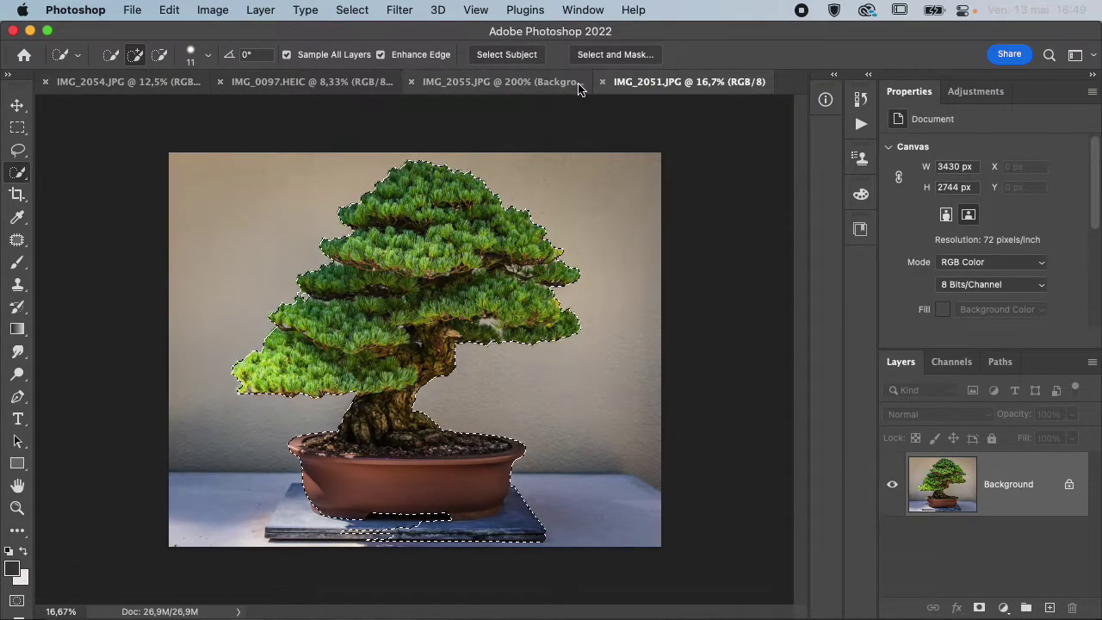
pyautogui.click(634, 61)
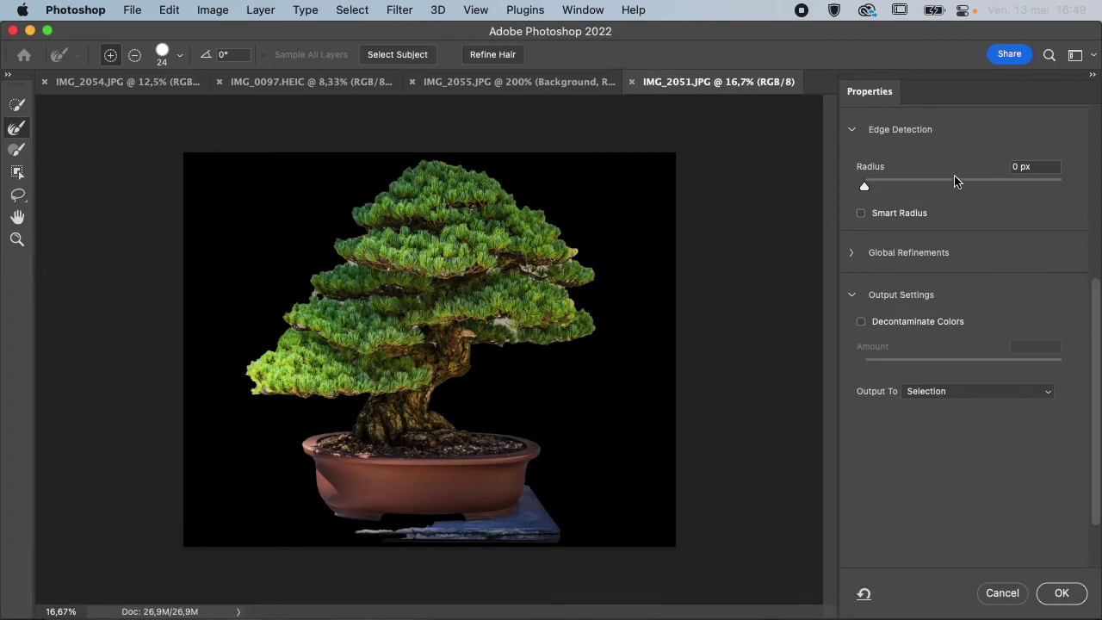
pyautogui.scroll(5, 954, 177)
pyautogui.click(927, 174)
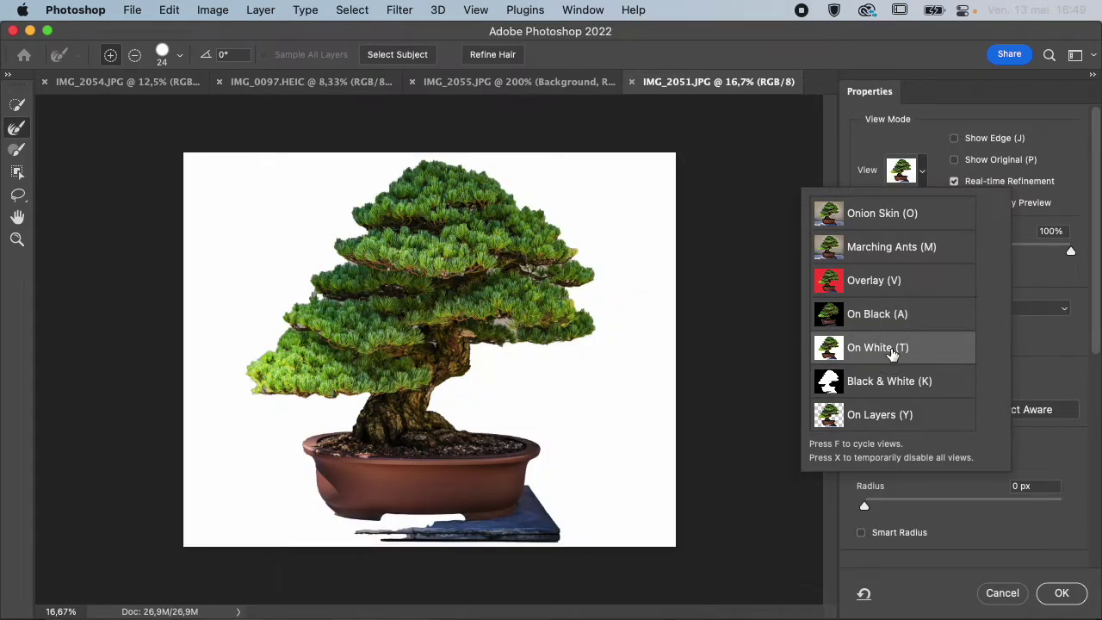
pyautogui.click(1037, 366)
# - Set the bonsai's refine mode to Object Aware and its edge detection radius to 4 px
pyautogui.press('super+plus')
pyautogui.press('super+plus')
pyautogui.press('super+plus')
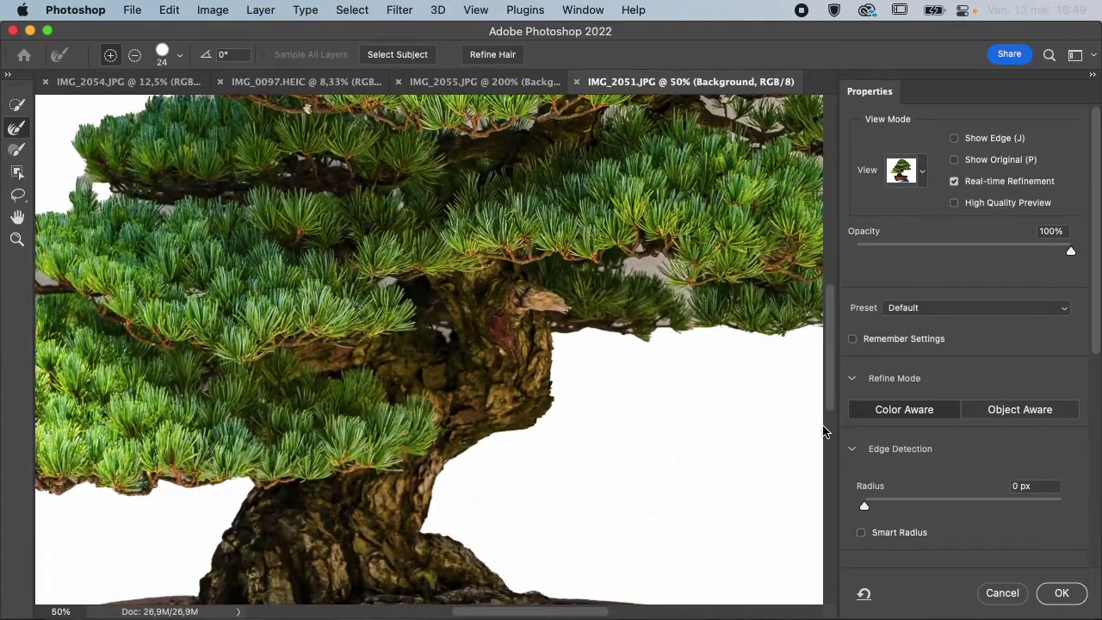
pyautogui.scroll(6, 825, 431)
pyautogui.hscroll(2, 825, 432)
pyautogui.press('super+plus')
pyautogui.press('super+plus')
pyautogui.scroll(10, 546, 469)
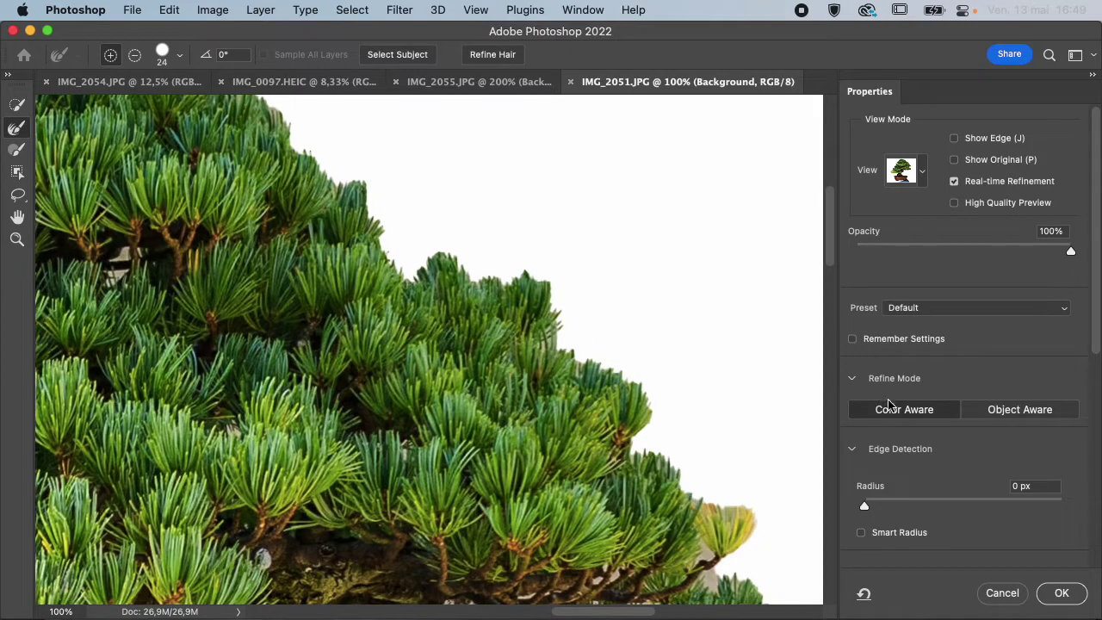
pyautogui.scroll(-2, 917, 443)
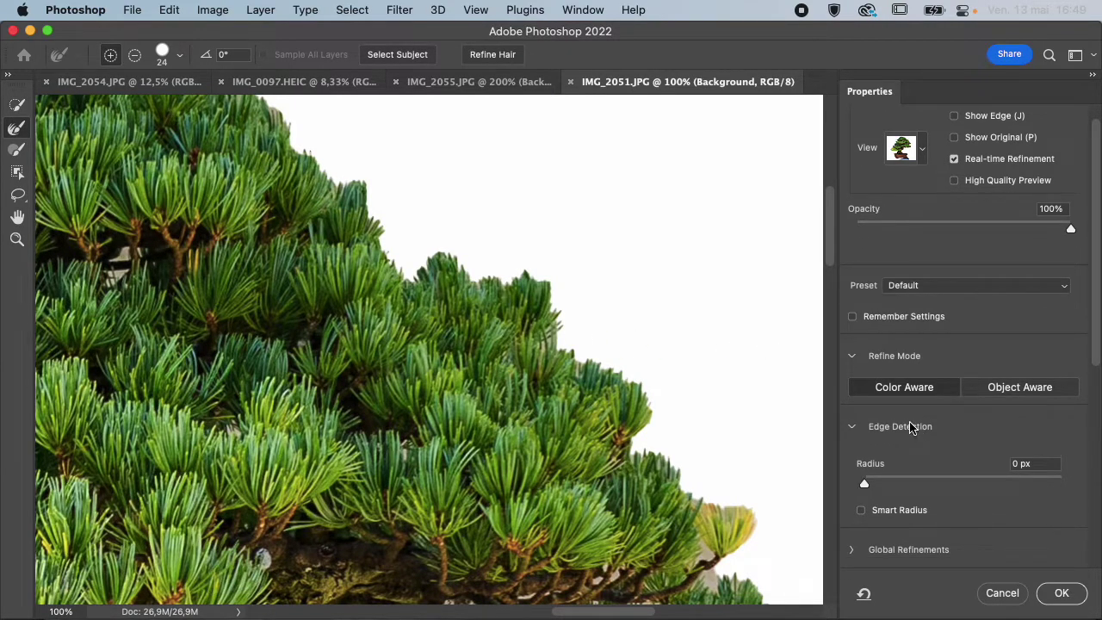
pyautogui.click(1020, 390)
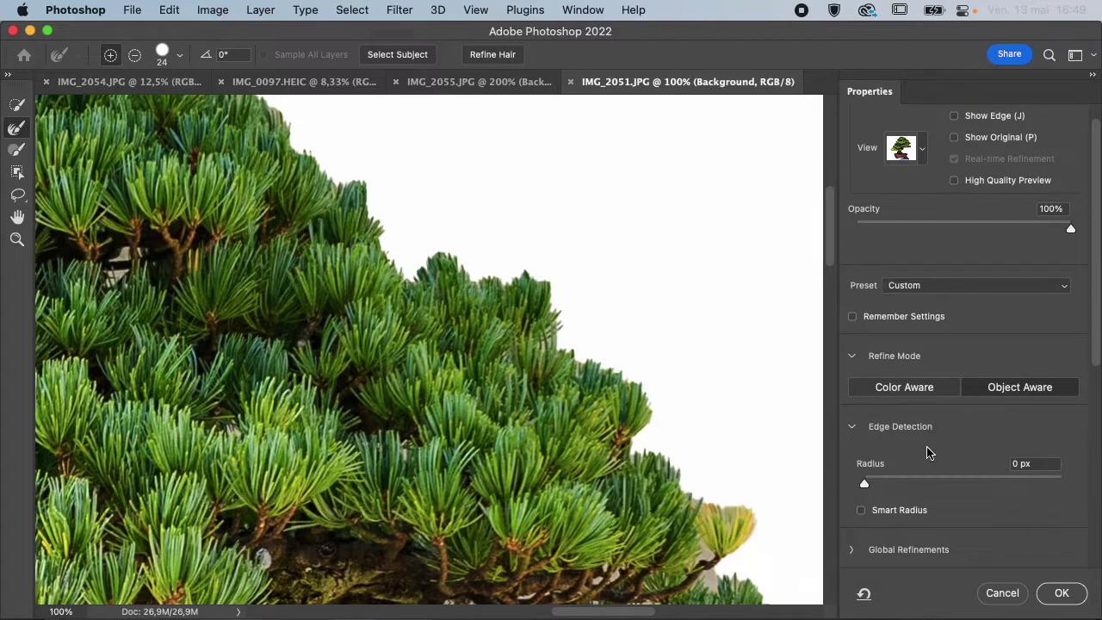
pyautogui.click(901, 484)
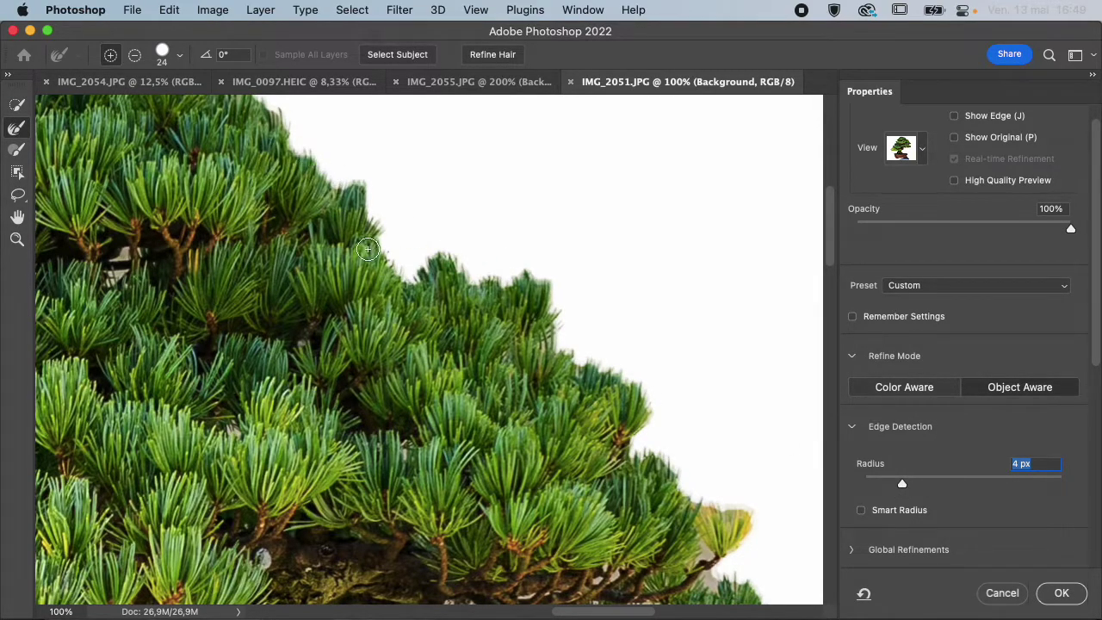
# - Test edge detection radii of 59 px and 0 px on the bonsai's foliage, and set the radius to 65 px
pyautogui.click(998, 485)
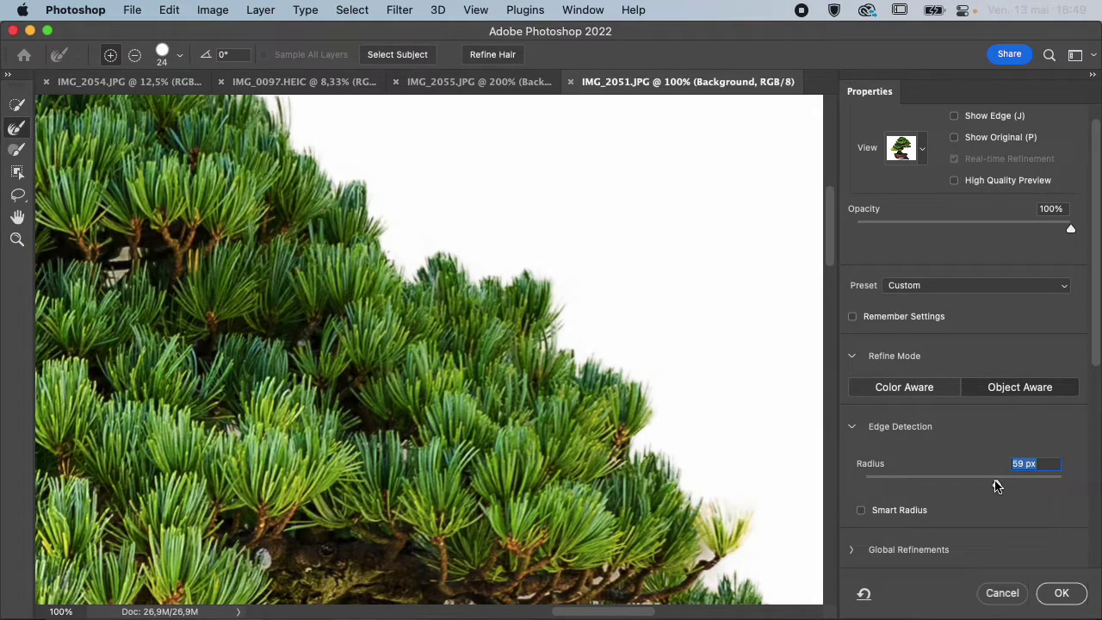
pyautogui.scroll(5, 568, 379)
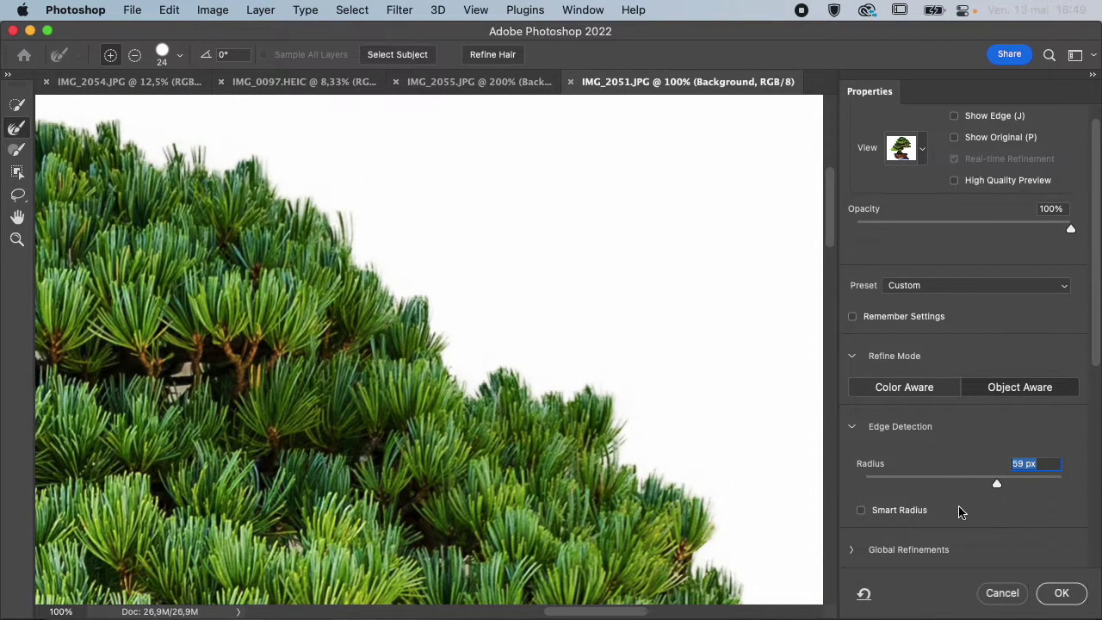
pyautogui.moveTo(868, 482); pyautogui.dragTo(835, 479)
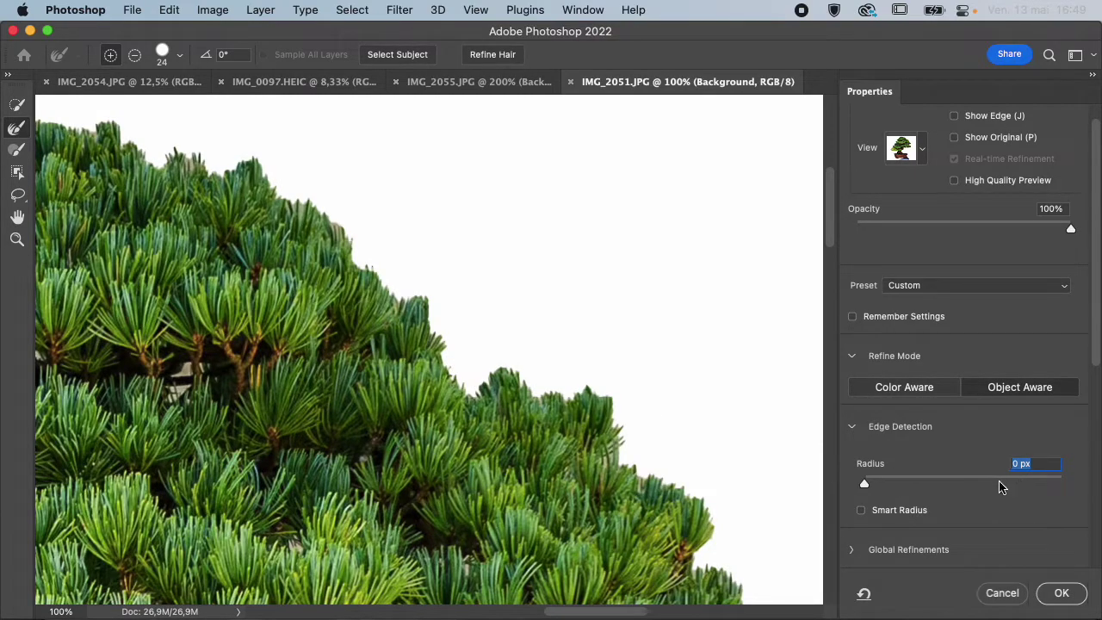
pyautogui.click(1004, 482)
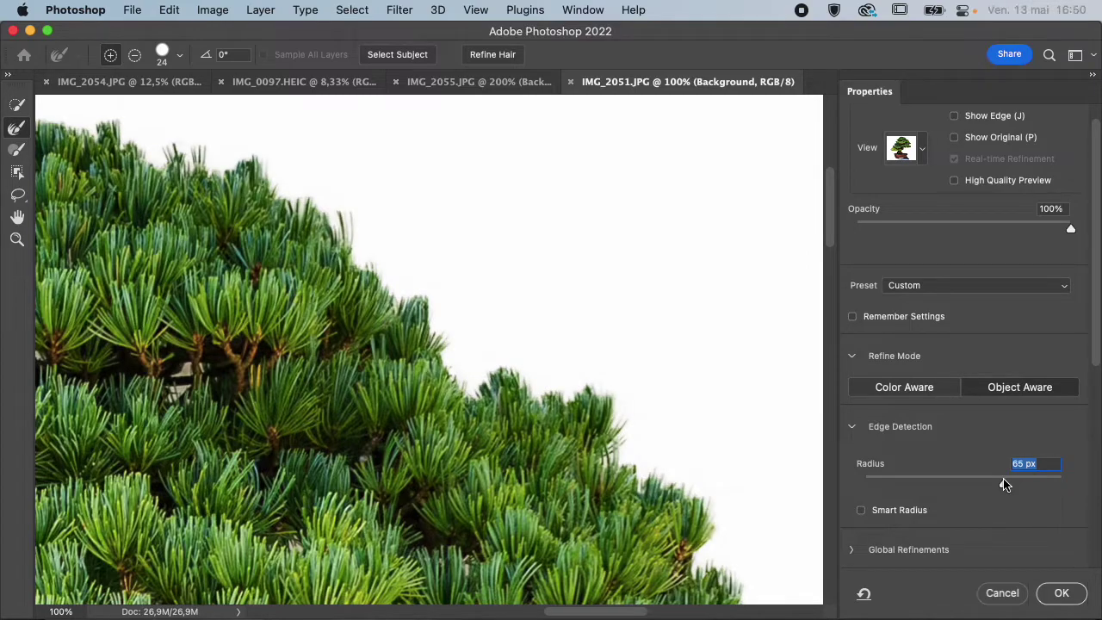
# - Turn on Smart Radius for the bonsai's edge detection
pyautogui.click(862, 511)
pyautogui.click(861, 512)
pyautogui.click(865, 515)
pyautogui.click(927, 517)
pyautogui.scroll(-3, 955, 509)
# - Expand the Global Refinements and raise Smooth to 38 and on to 90, checking the foliage edge at 200%
pyautogui.click(853, 435)
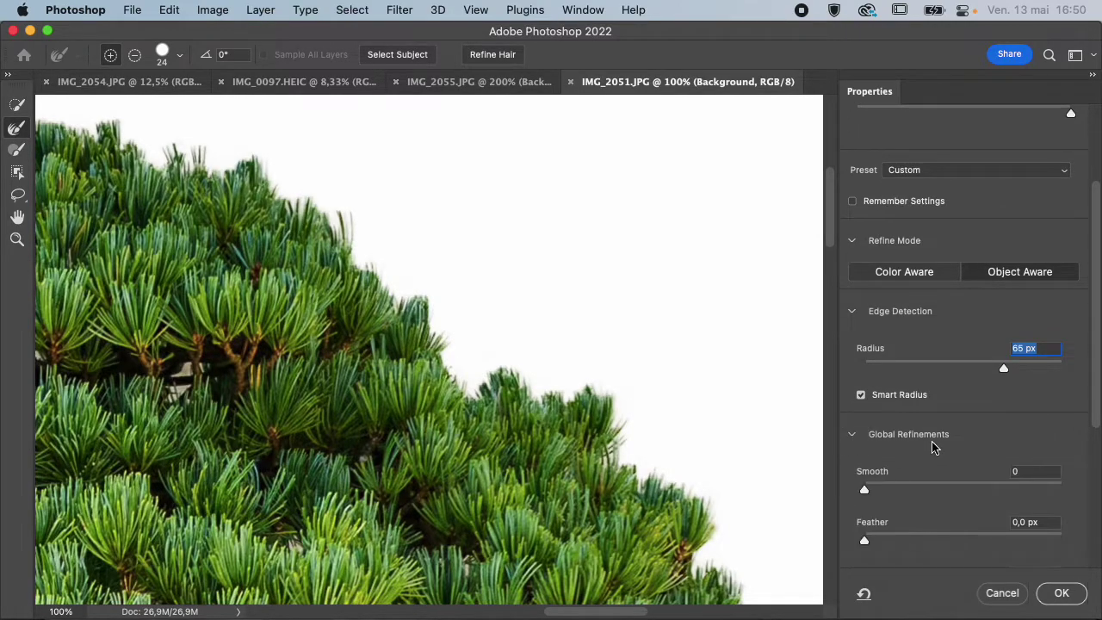
pyautogui.scroll(-3, 954, 450)
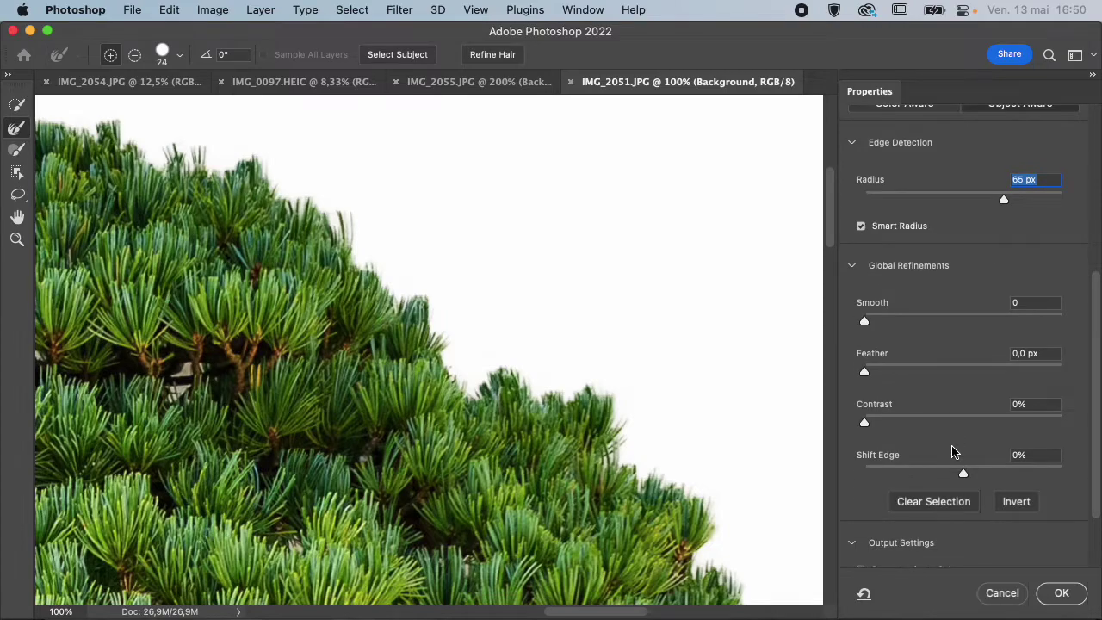
pyautogui.press('super+plus')
pyautogui.scroll(-2, 767, 468)
pyautogui.hscroll(2, 768, 467)
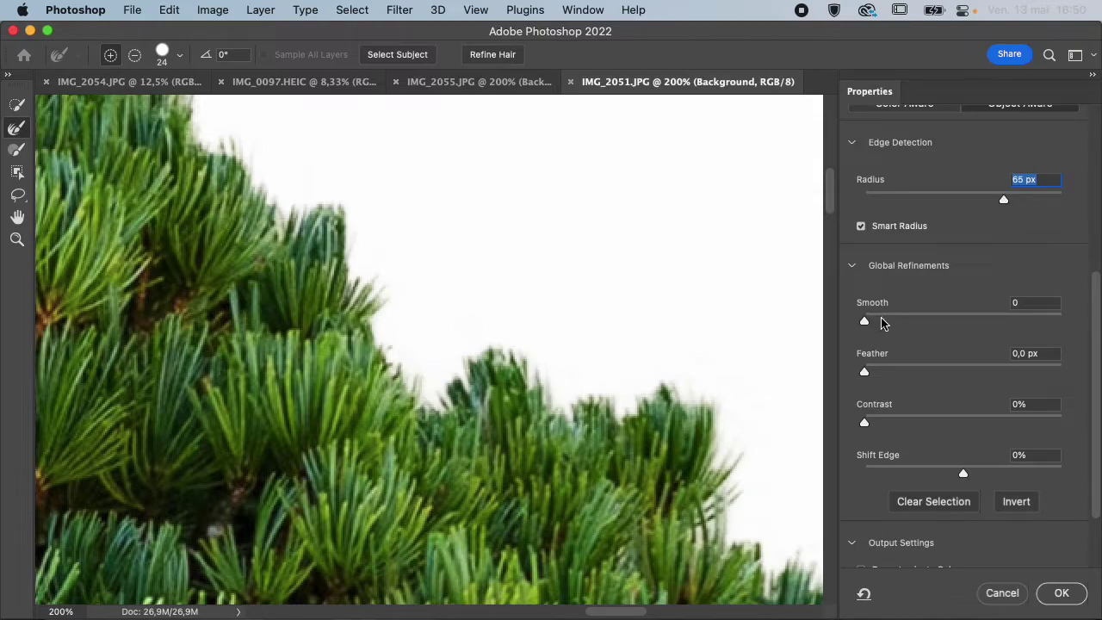
pyautogui.moveTo(871, 323); pyautogui.dragTo(939, 323)
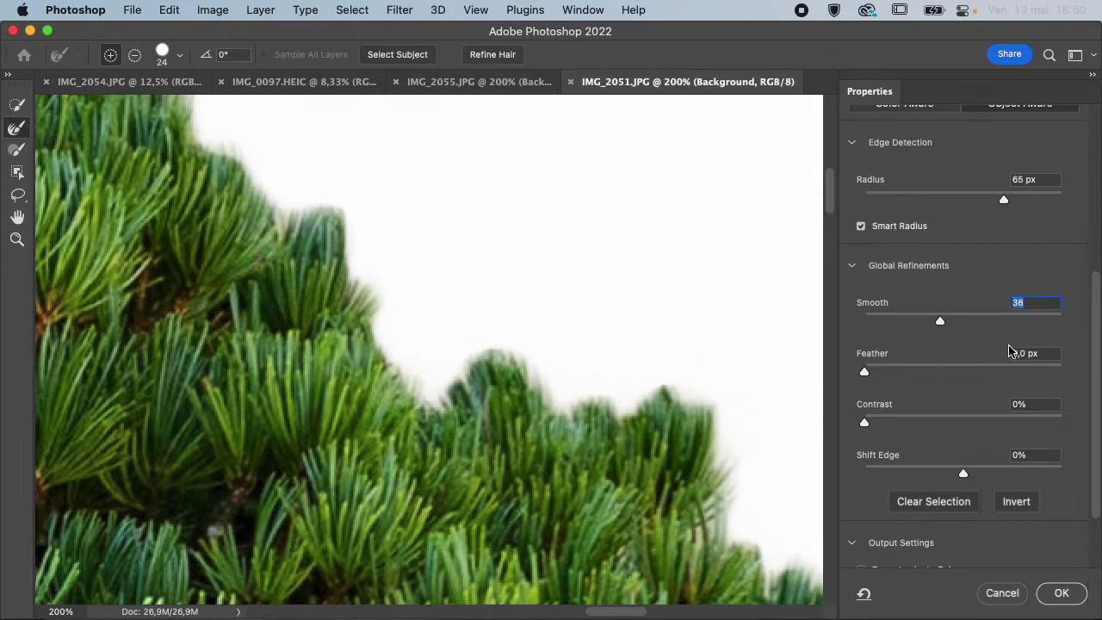
pyautogui.click(1014, 322)
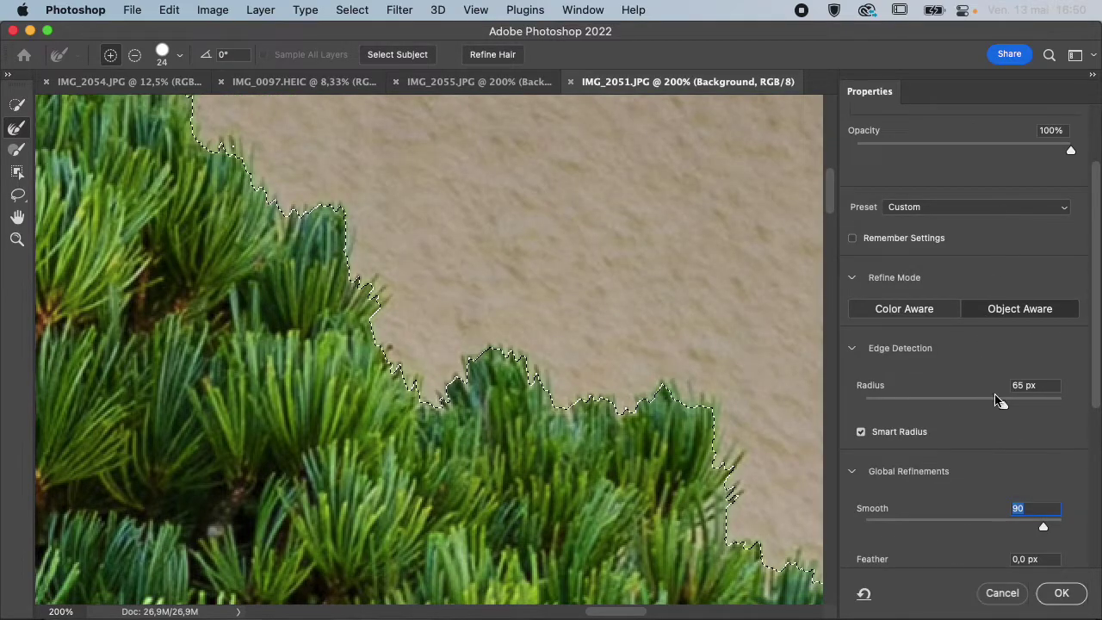
# - Try to reset the edge detection radius to 0 px and cancel Select and Mask
pyautogui.moveTo(999, 404); pyautogui.dragTo(718, 388)
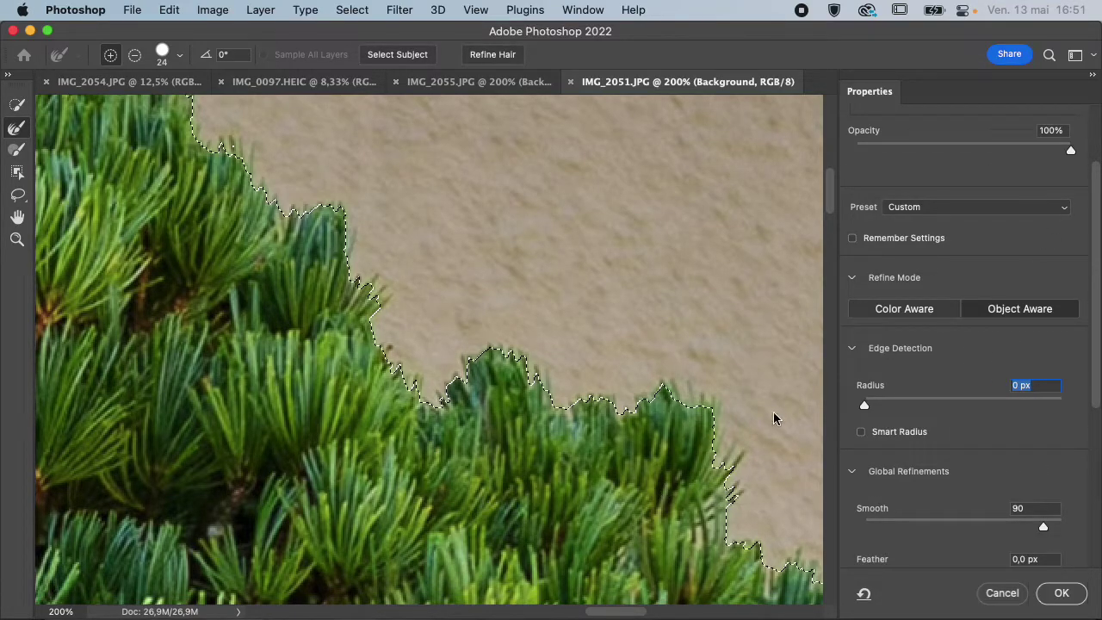
pyautogui.hotkey('ctrl', 'Up')
pyautogui.click(804, 402)
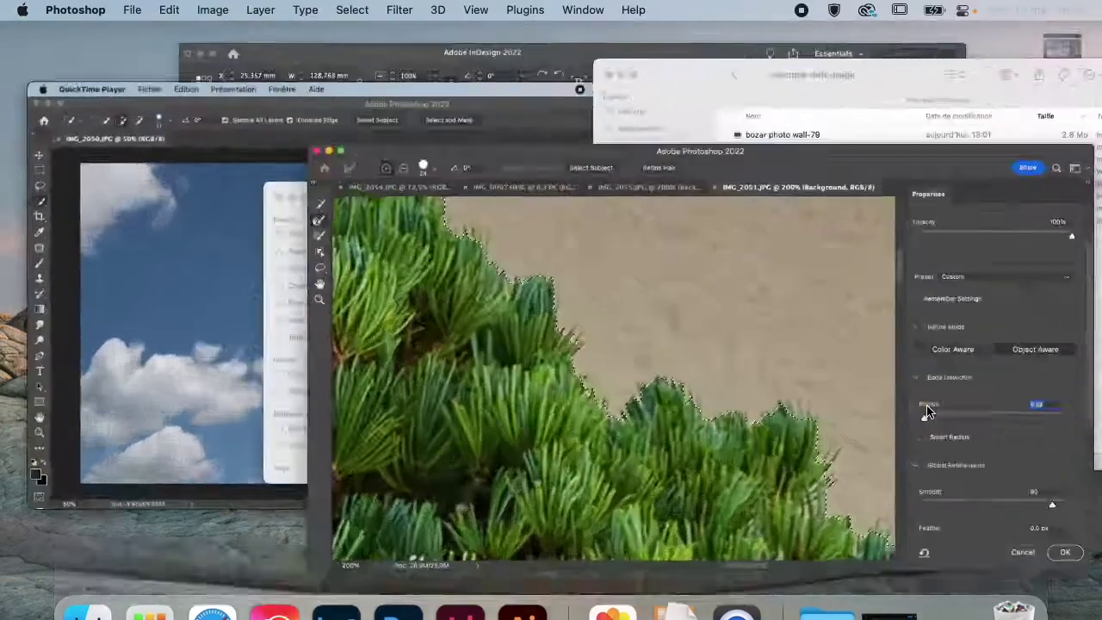
pyautogui.click(1004, 594)
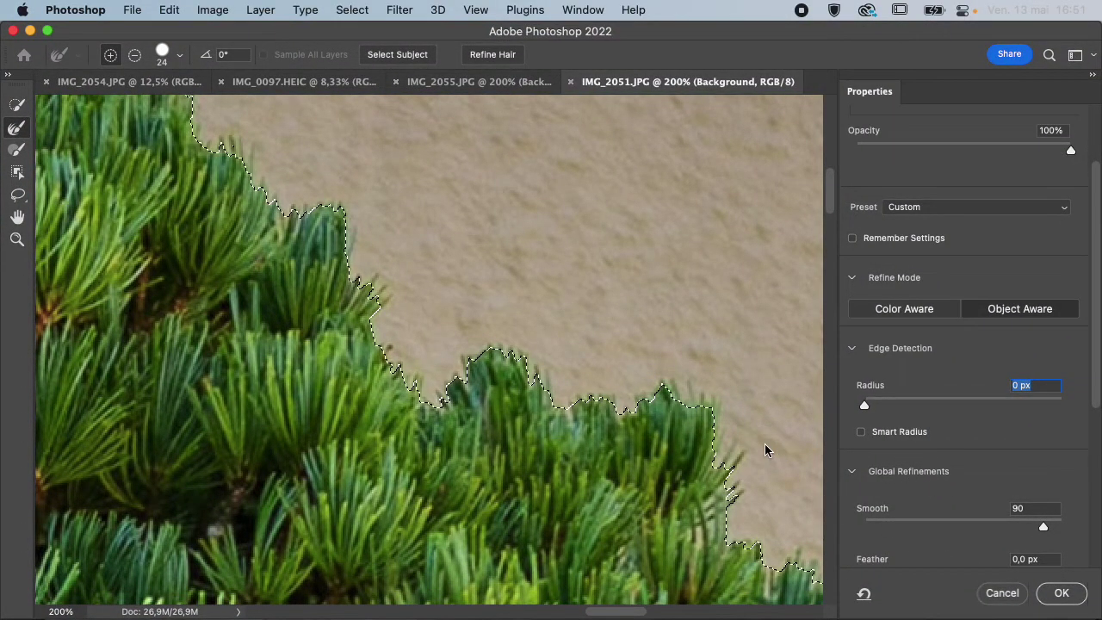
pyautogui.hotkey('ctrl', 'Up')
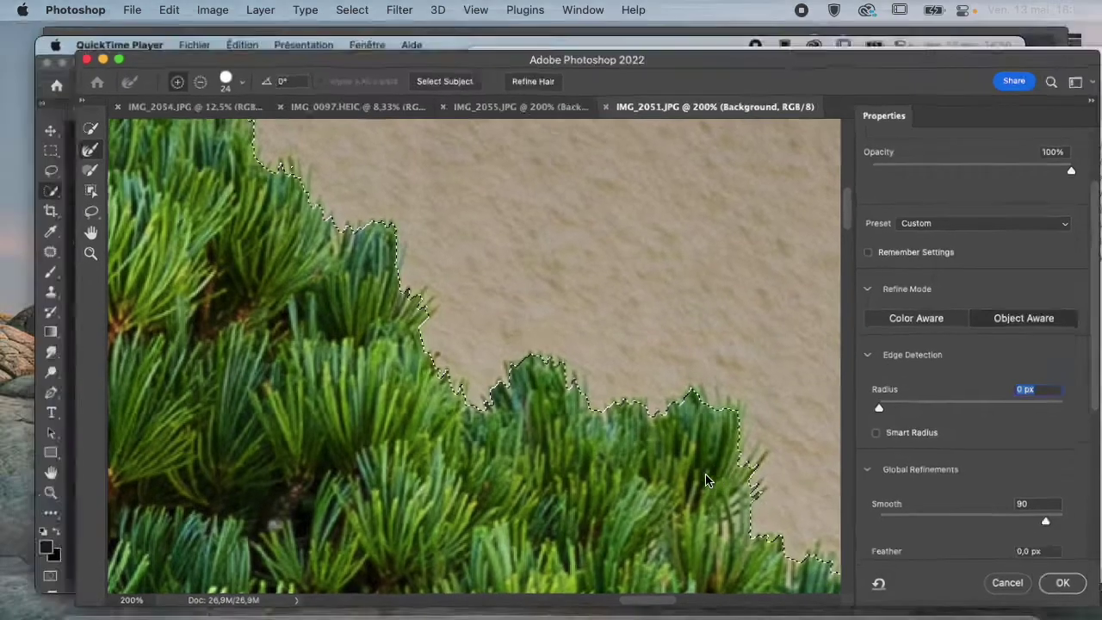
pyautogui.click(727, 383)
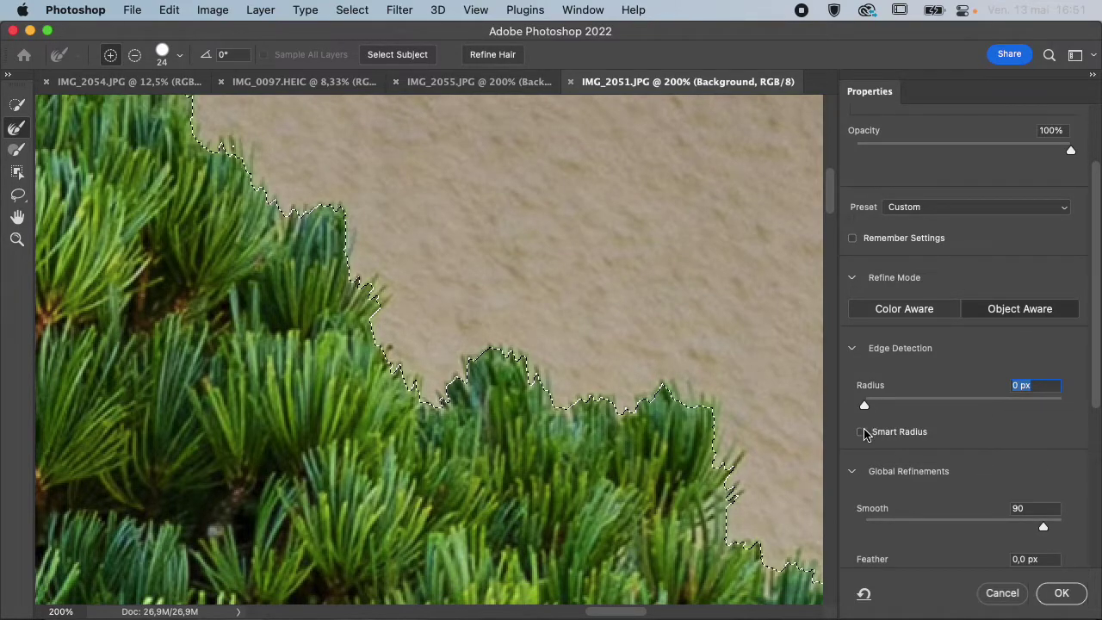
# - Force quit the unresponsive Photoshop and relaunch it
pyautogui.moveTo(688, 617)
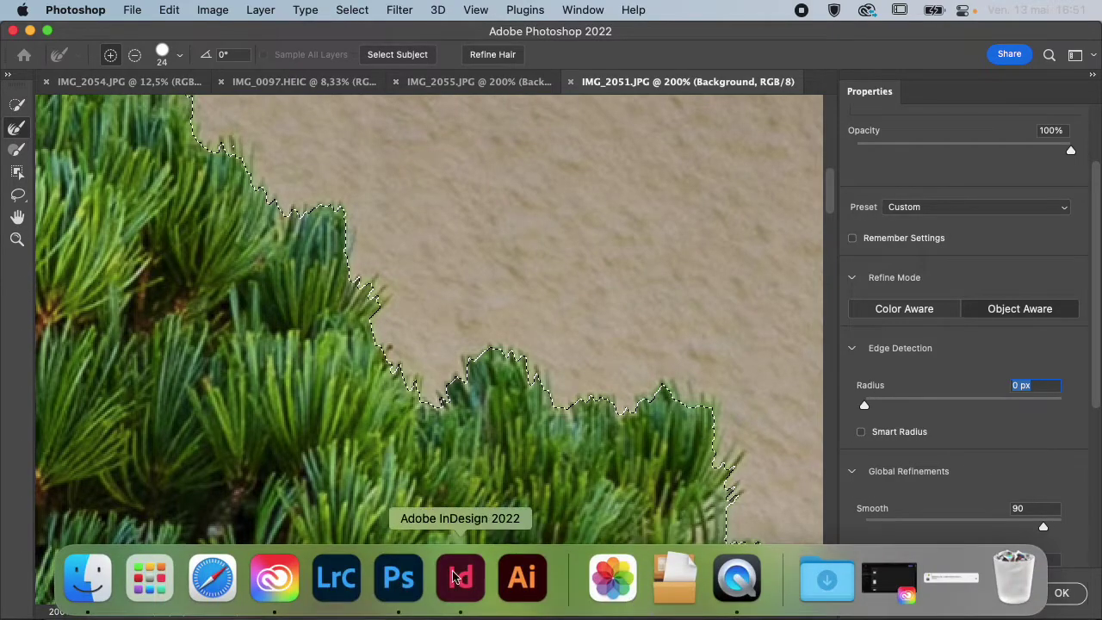
pyautogui.rightClick(408, 582)
pyautogui.click(434, 515)
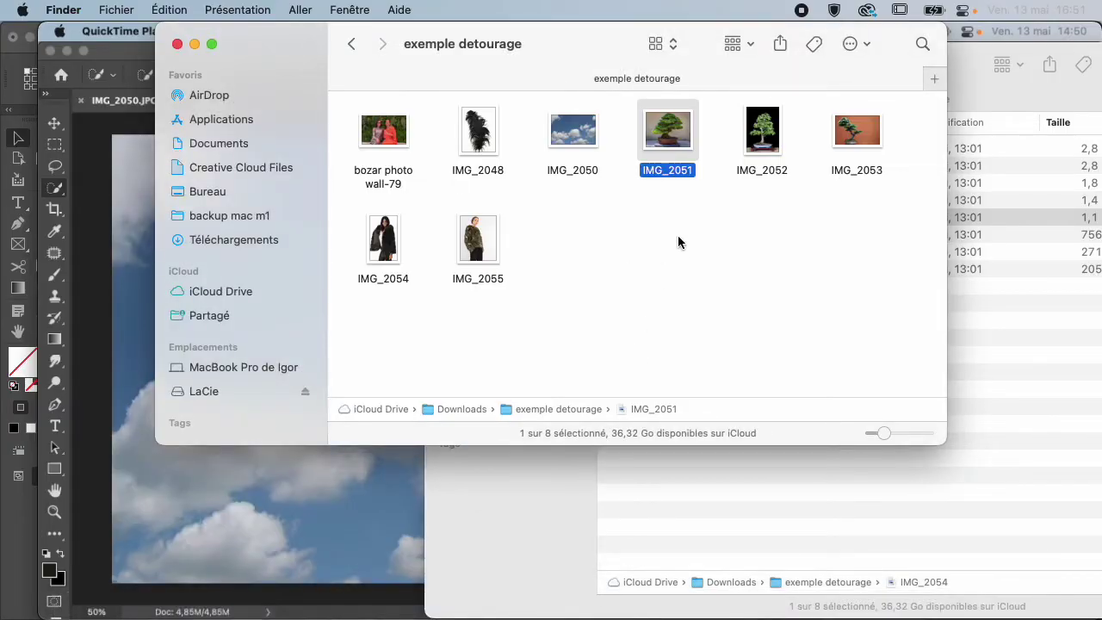
pyautogui.moveTo(458, 594)
pyautogui.click(399, 573)
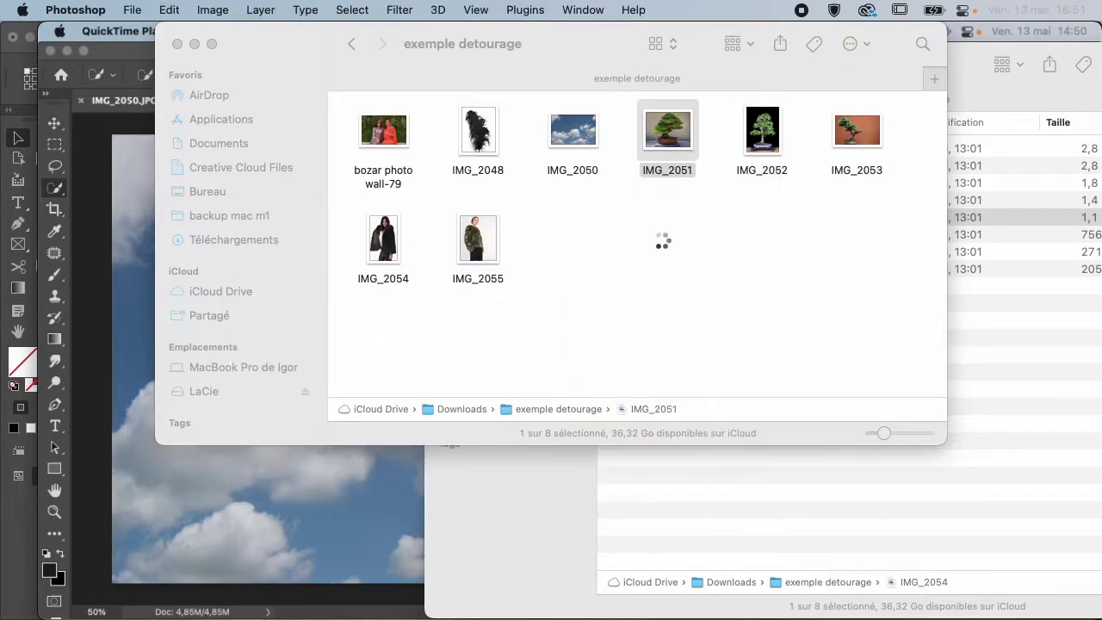
# - Switch to the Finder folder exemple detourage and open the bonsai image IMG_2051 with Adobe Photoshop 2022
pyautogui.hotkey('ctrl', 'Up')
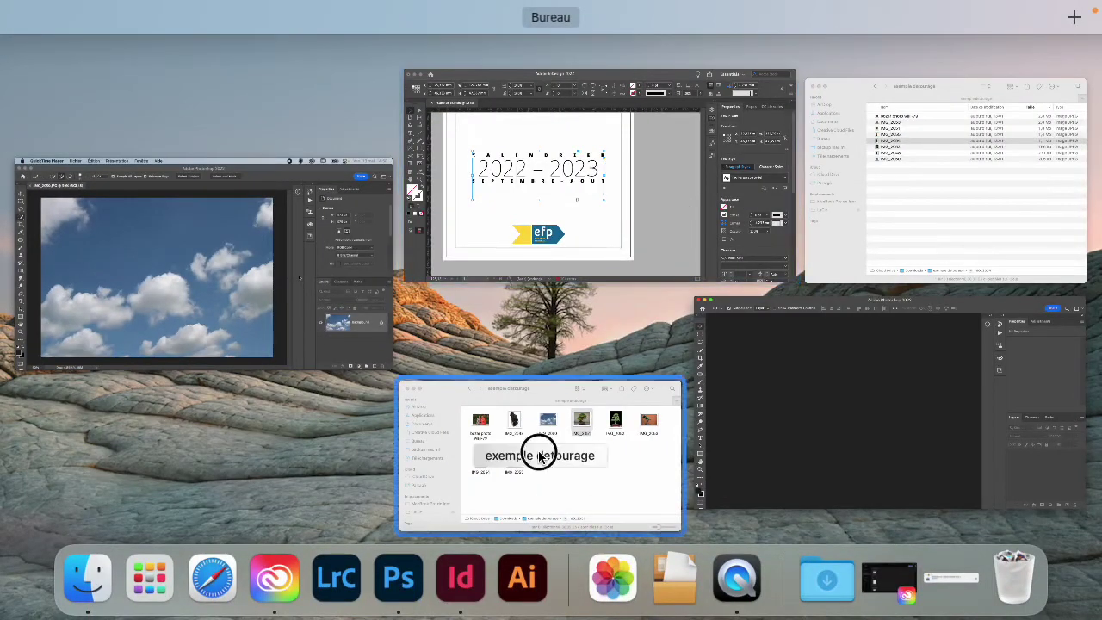
pyautogui.click(529, 456)
pyautogui.rightClick(680, 139)
pyautogui.moveTo(719, 168)
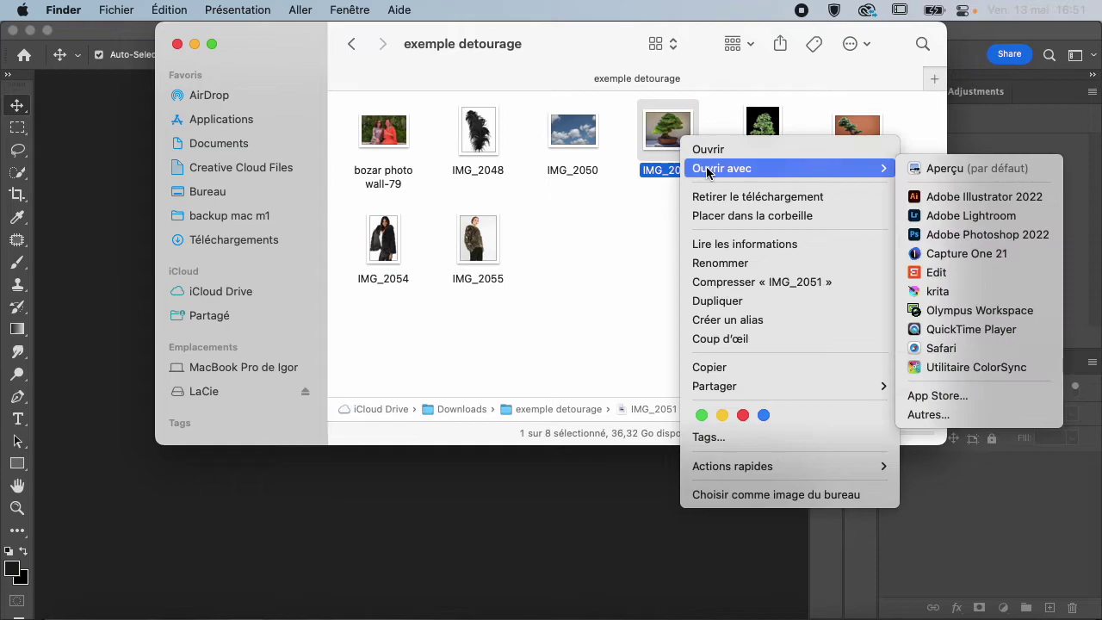
pyautogui.click(954, 239)
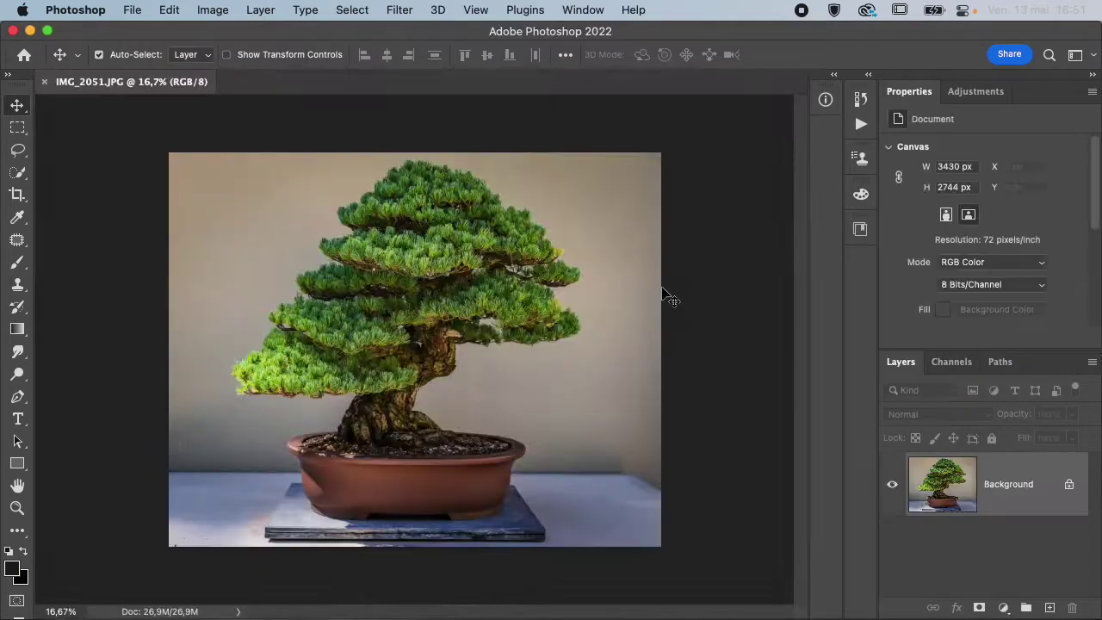
# - Automatically select the bonsai as the subject with Select Subject and open the selection in Select and Mask
pyautogui.click(17, 172)
pyautogui.click(522, 55)
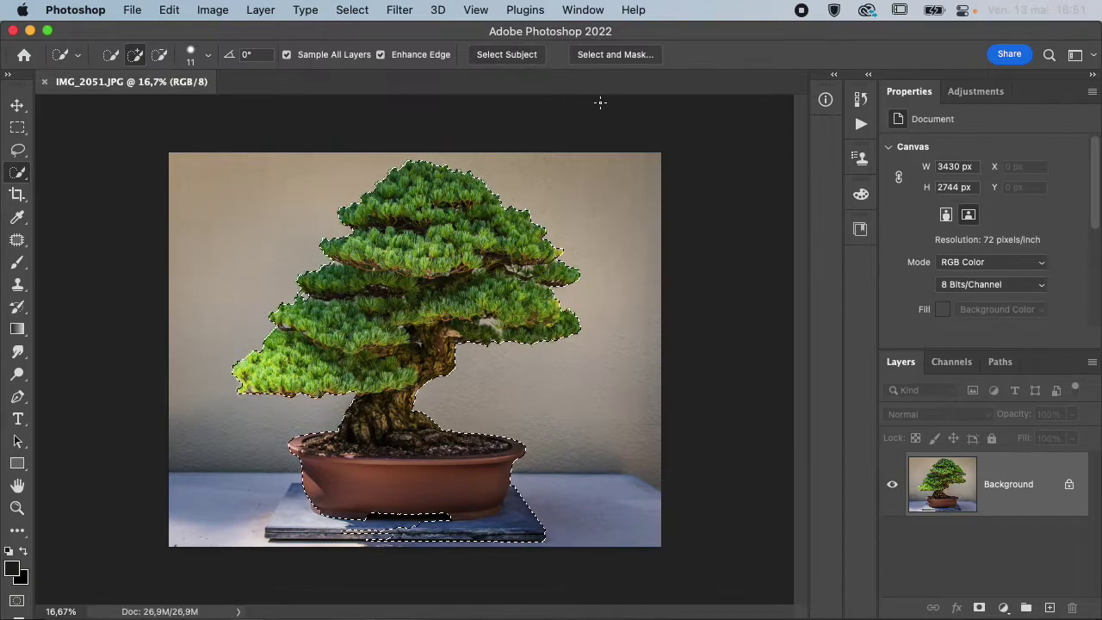
pyautogui.click(636, 57)
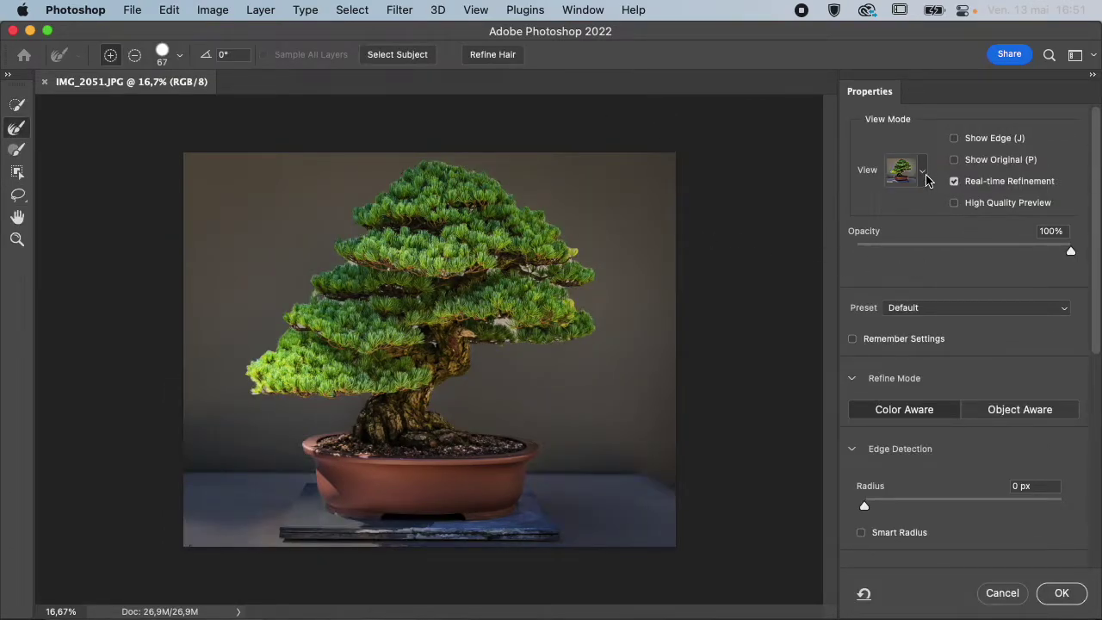
# - Set the preview to On Layers and show the bonsai's upper foliage edge at 100% on transparency
pyautogui.press('super+plus')
pyautogui.press('super+plus')
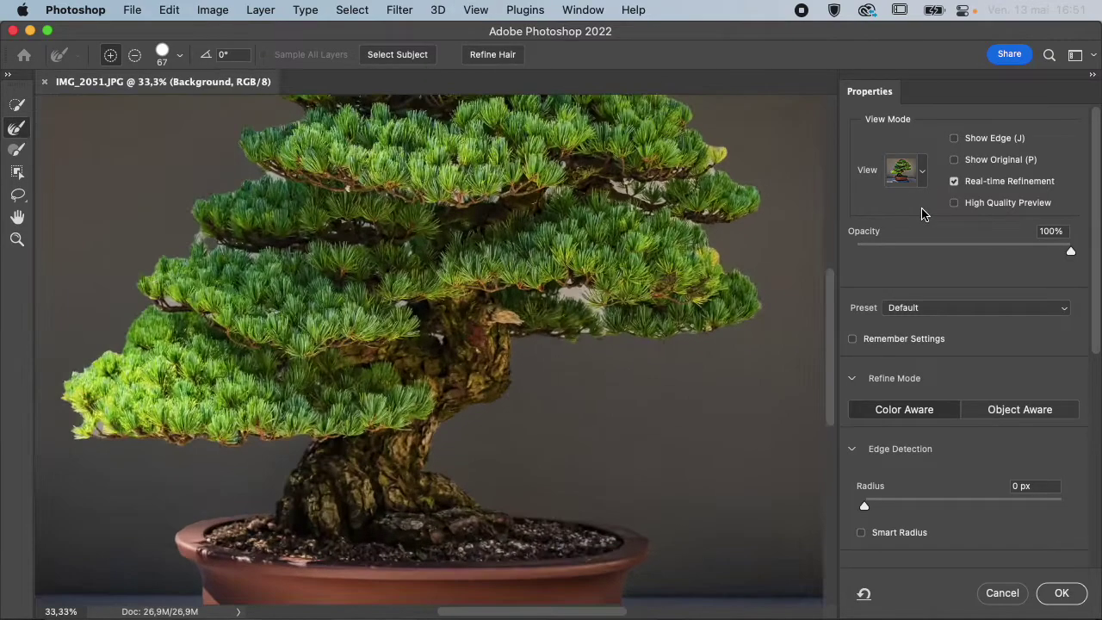
pyautogui.scroll(5, 645, 352)
pyautogui.hscroll(2, 646, 353)
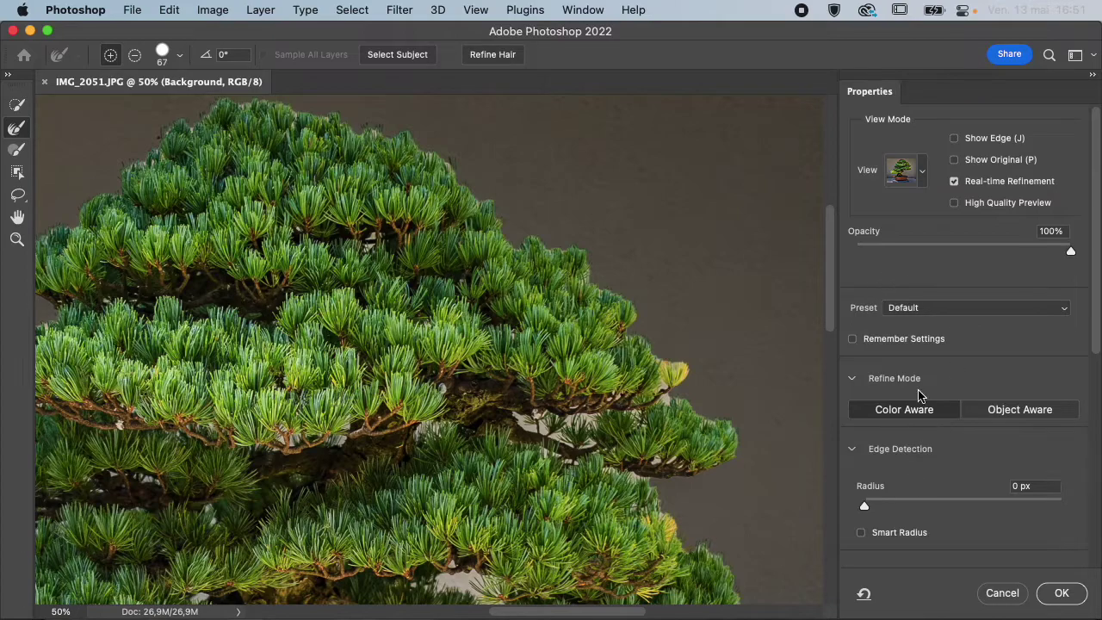
pyautogui.click(926, 176)
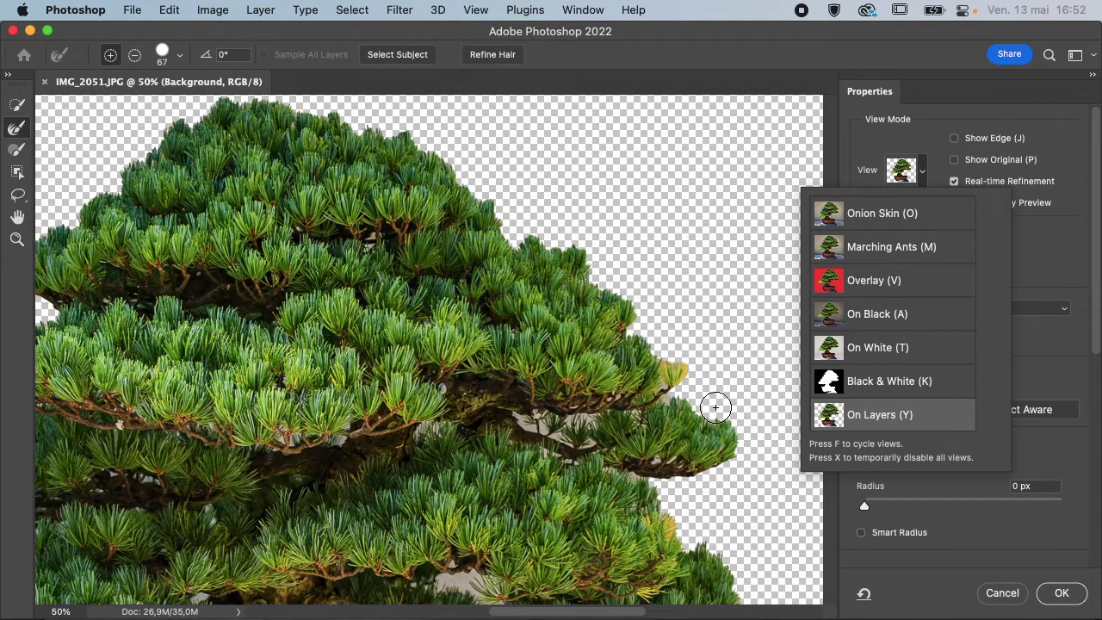
pyautogui.click(1057, 264)
pyautogui.press('super+equal')
pyautogui.press('super+equal')
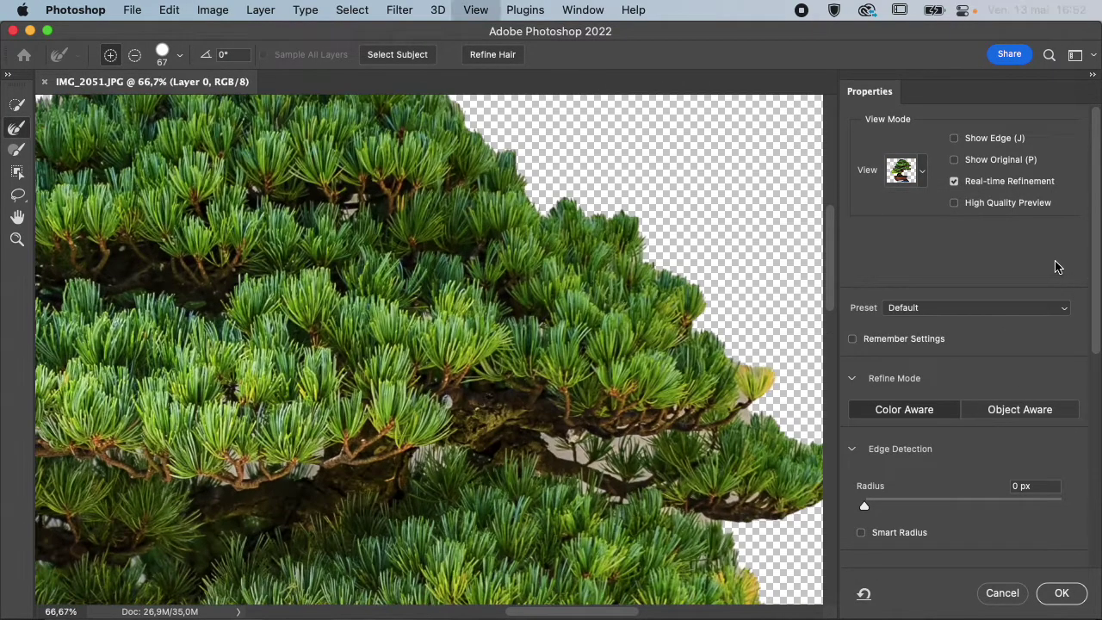
pyautogui.scroll(5, 695, 381)
pyautogui.hscroll(3, 695, 381)
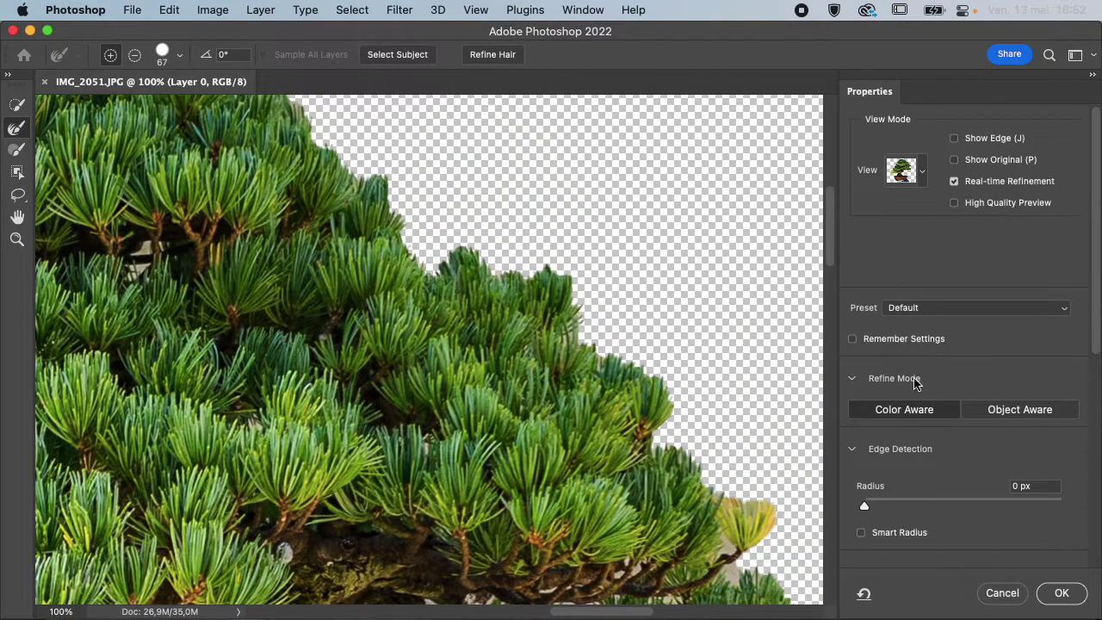
# - Set Smooth to 100 in the Global Refinements and inspect its effect along the foliage edges
pyautogui.scroll(-2, 914, 383)
pyautogui.scroll(-6, 915, 383)
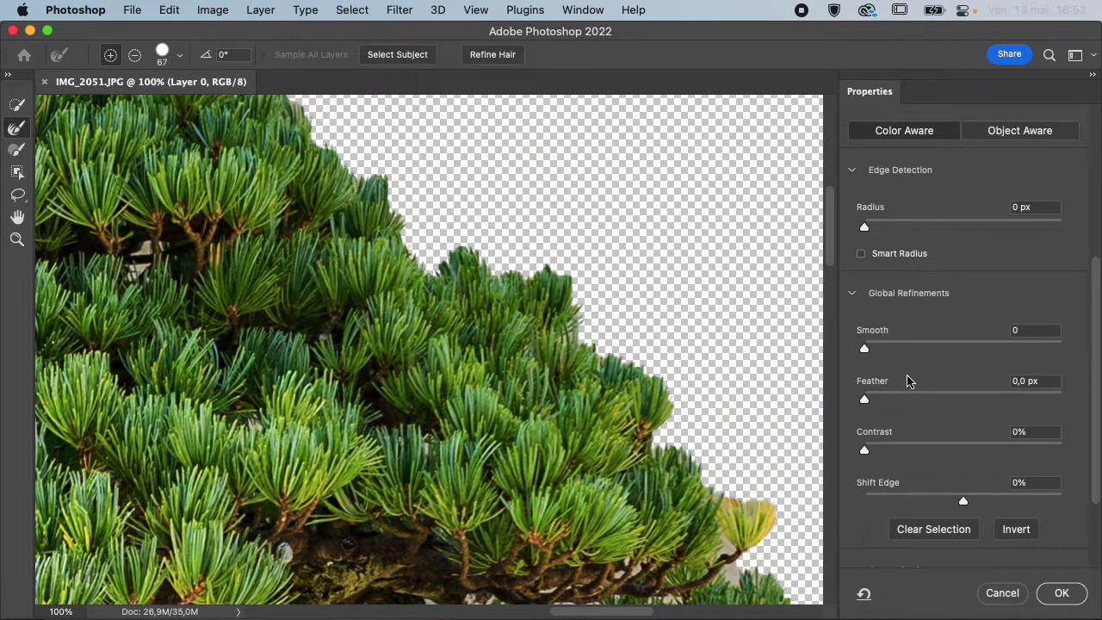
pyautogui.moveTo(996, 345); pyautogui.dragTo(1087, 345)
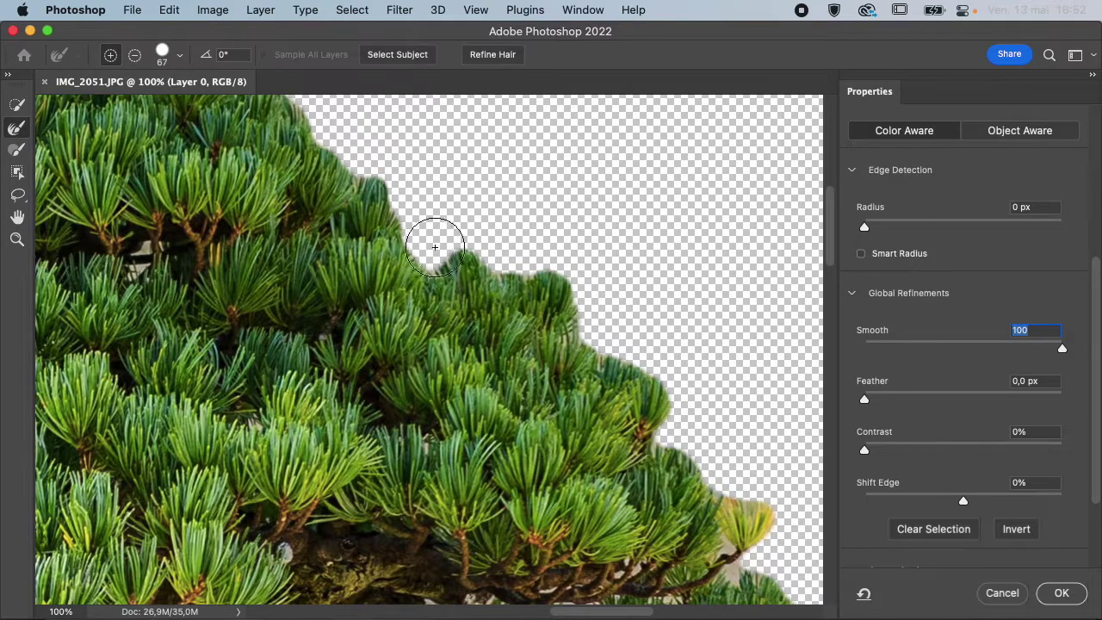
pyautogui.scroll(-5, 704, 407)
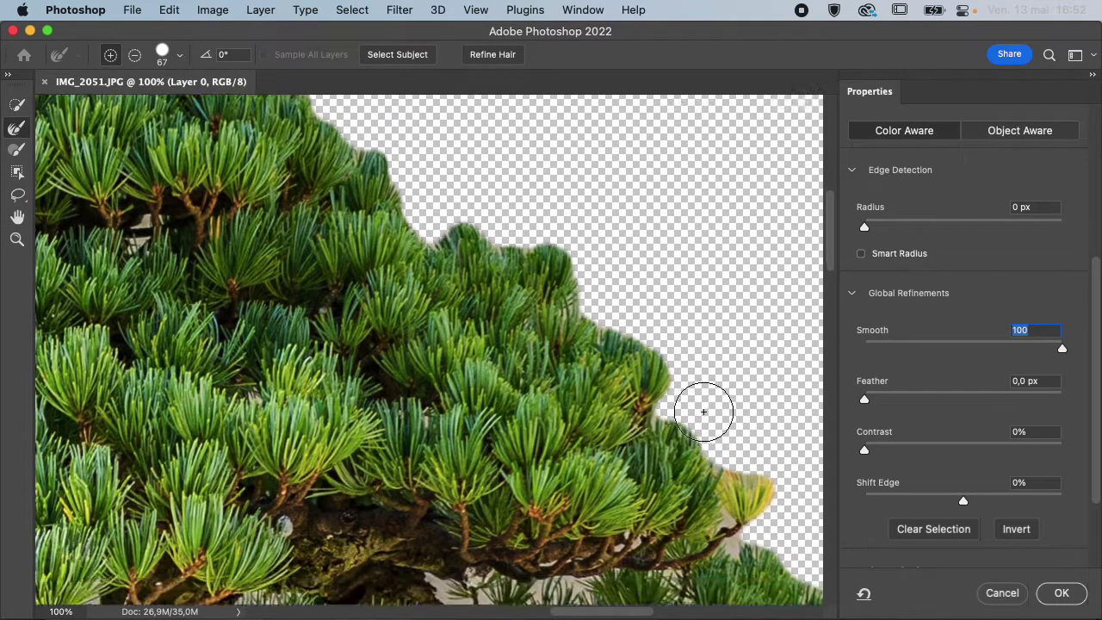
pyautogui.hscroll(3, 704, 411)
pyautogui.scroll(-2, 703, 410)
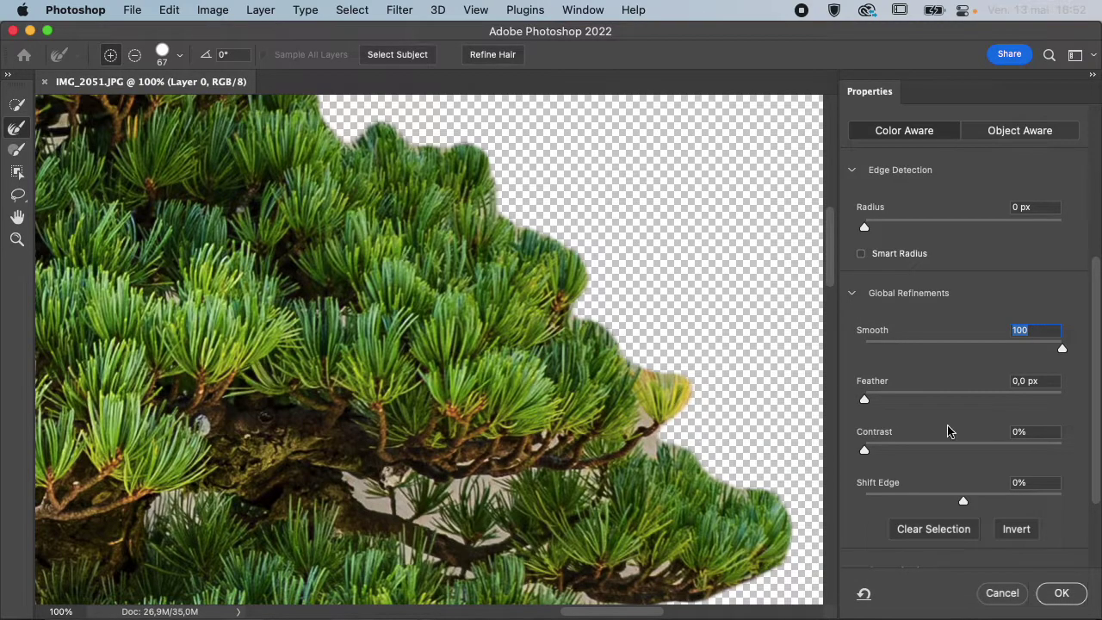
# - Lower Smooth to 43 for comparison and return it to 0
pyautogui.click(976, 345)
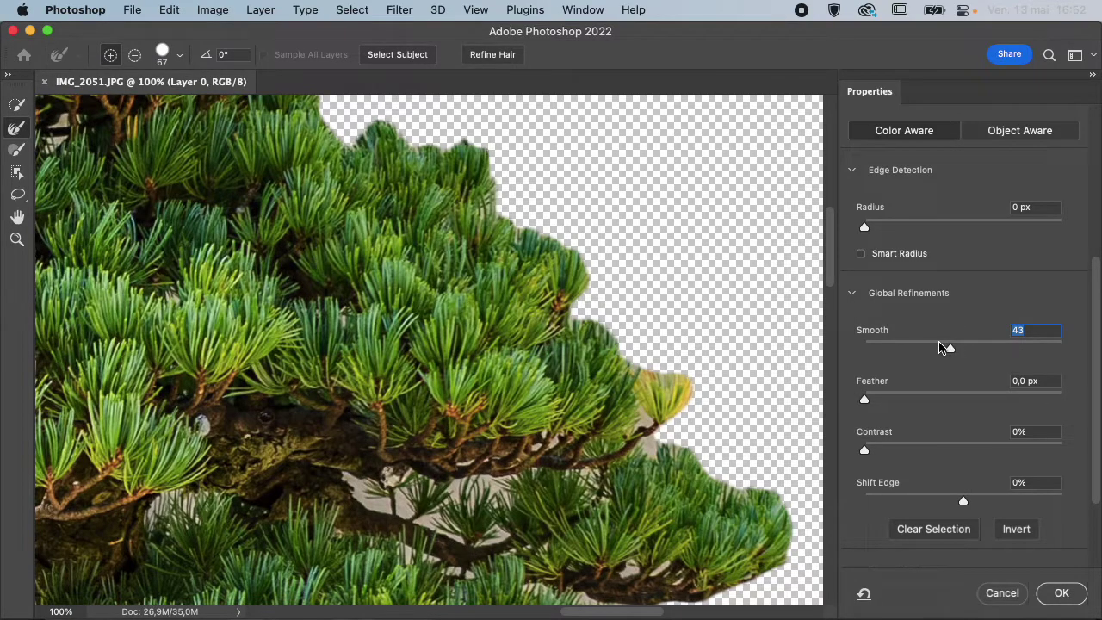
pyautogui.click(931, 346)
pyautogui.moveTo(930, 347); pyautogui.dragTo(848, 346)
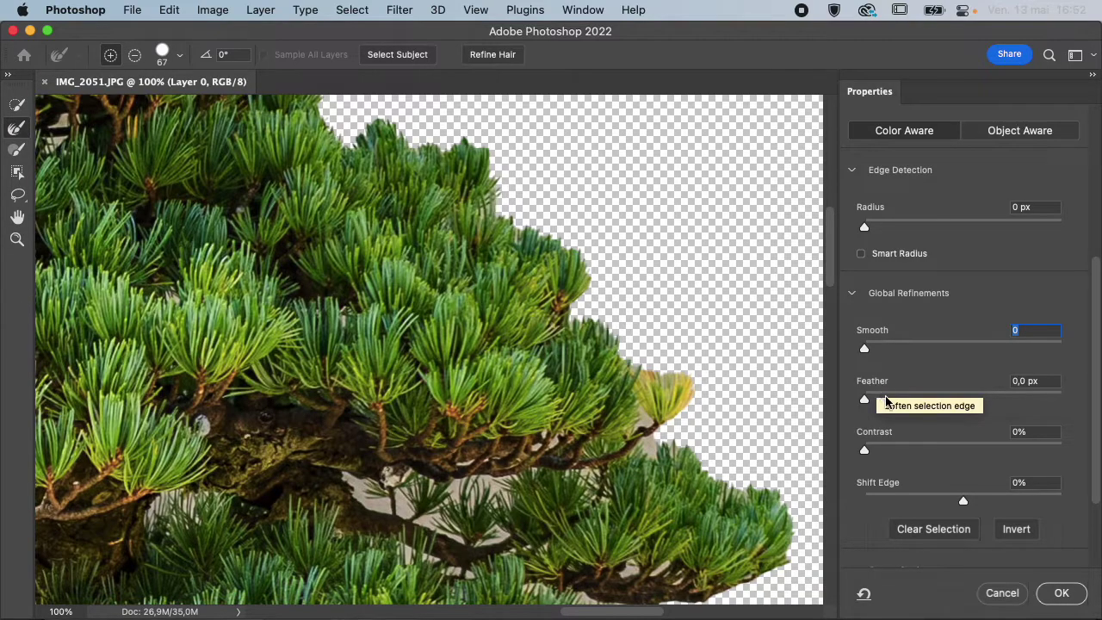
# - Try a very large Feather on the bonsai's selection edge and reduce it to 1.7 px
pyautogui.click(1031, 398)
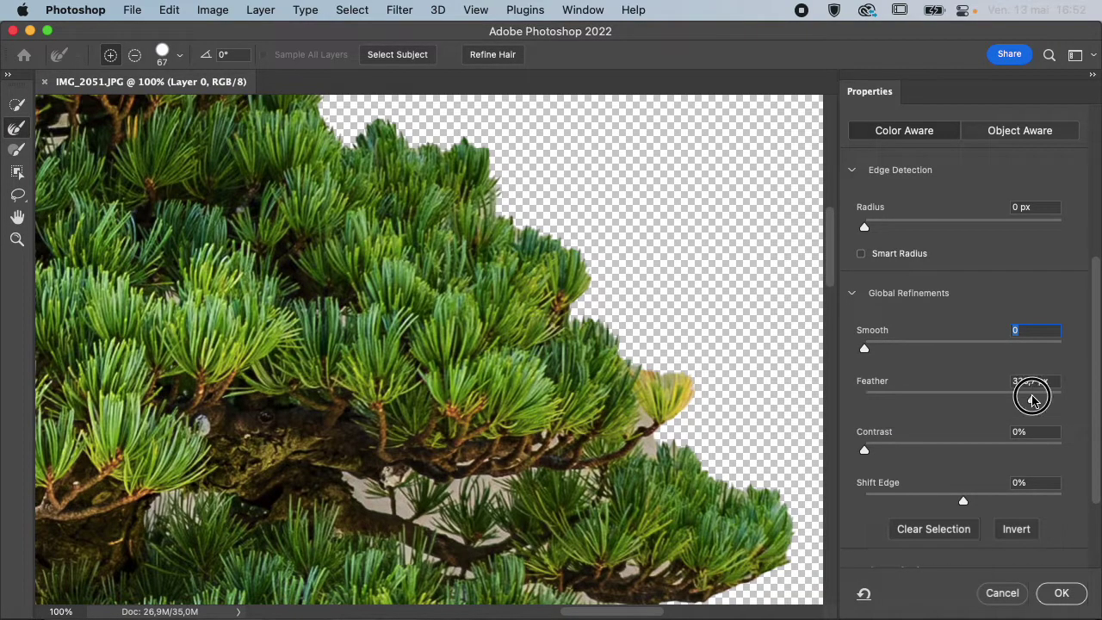
pyautogui.moveTo(1009, 401); pyautogui.dragTo(884, 400)
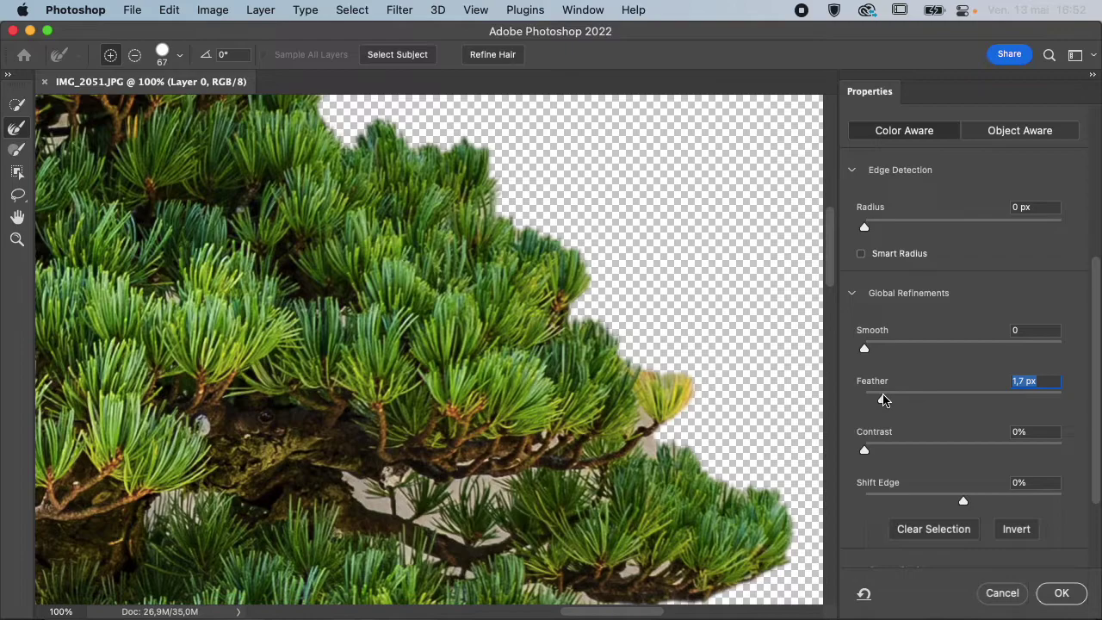
# - Reduce the Feather on the bonsai's selection edge to 0 px
pyautogui.moveTo(877, 400); pyautogui.dragTo(878, 400)
pyautogui.moveTo(877, 399); pyautogui.dragTo(873, 400)
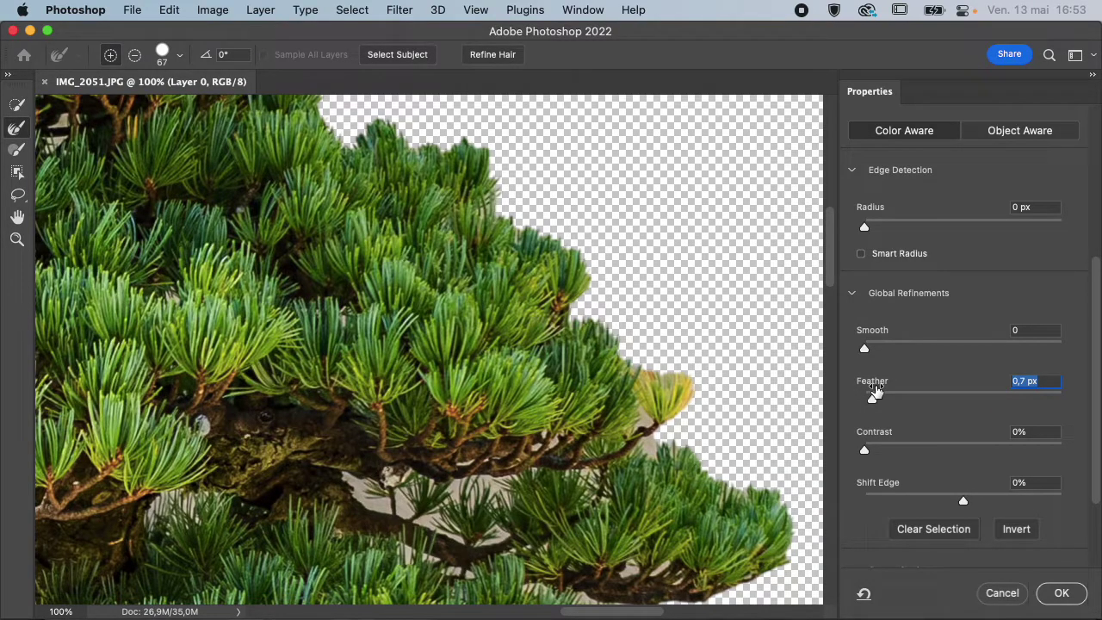
pyautogui.moveTo(872, 398); pyautogui.dragTo(865, 399)
# - Try Contrast at 100% together with Smooth at 100 on the foliage edge, and return both to 0
pyautogui.moveTo(963, 446); pyautogui.dragTo(1091, 451)
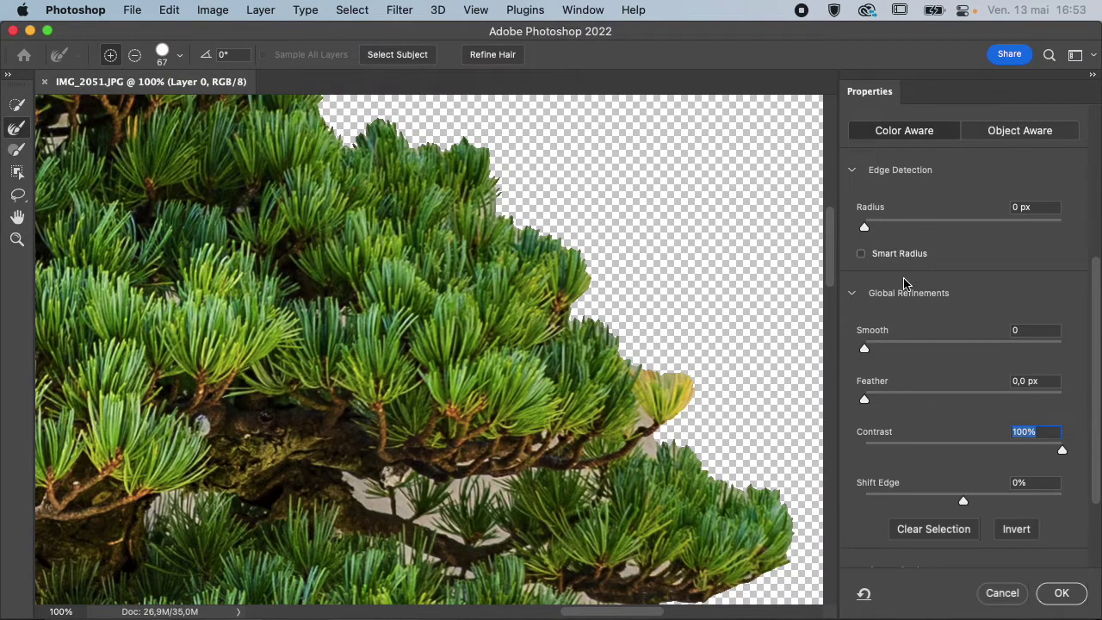
pyautogui.moveTo(999, 346); pyautogui.dragTo(1100, 344)
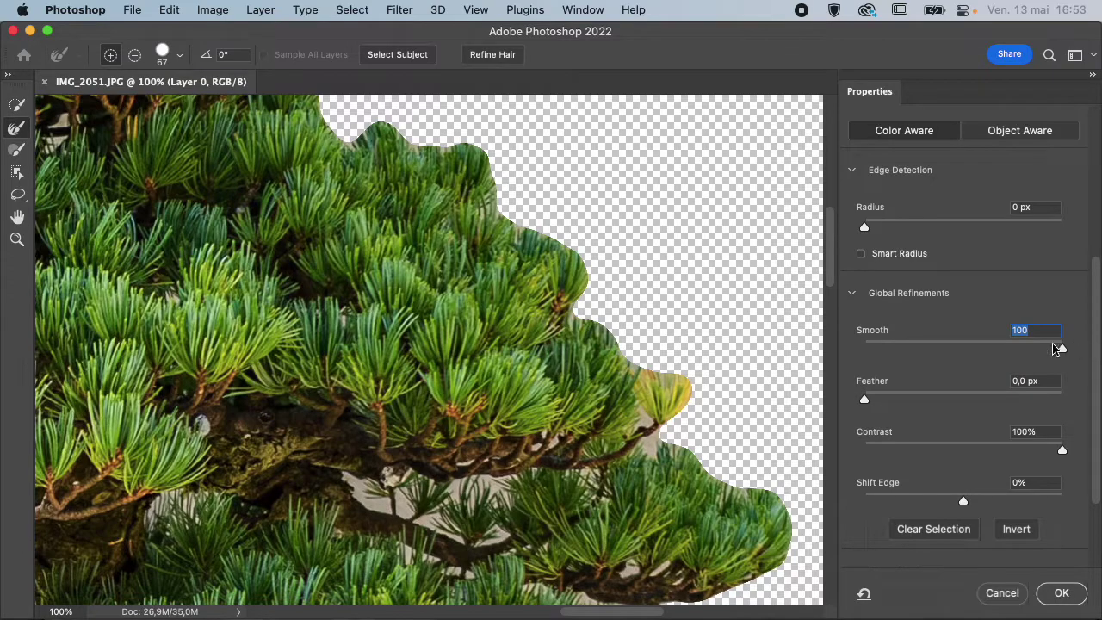
pyautogui.moveTo(903, 348); pyautogui.dragTo(853, 345)
pyautogui.moveTo(920, 444); pyautogui.dragTo(819, 454)
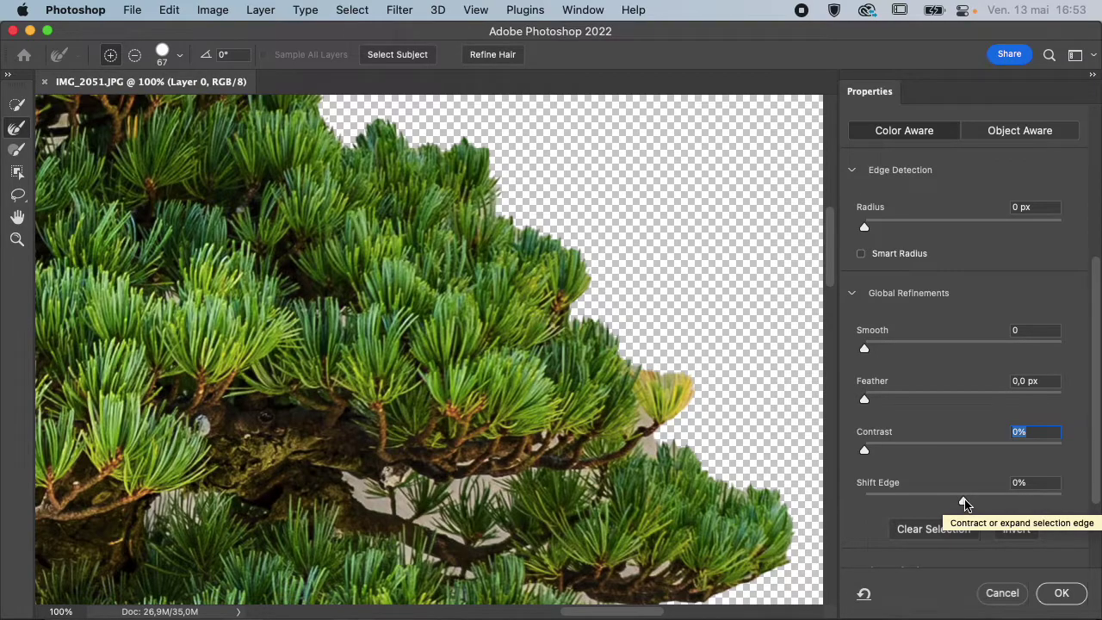
# - Compare Shift Edge at +100% and -100% on the foliage outline, and settle on +22%
pyautogui.moveTo(964, 504); pyautogui.dragTo(1075, 504)
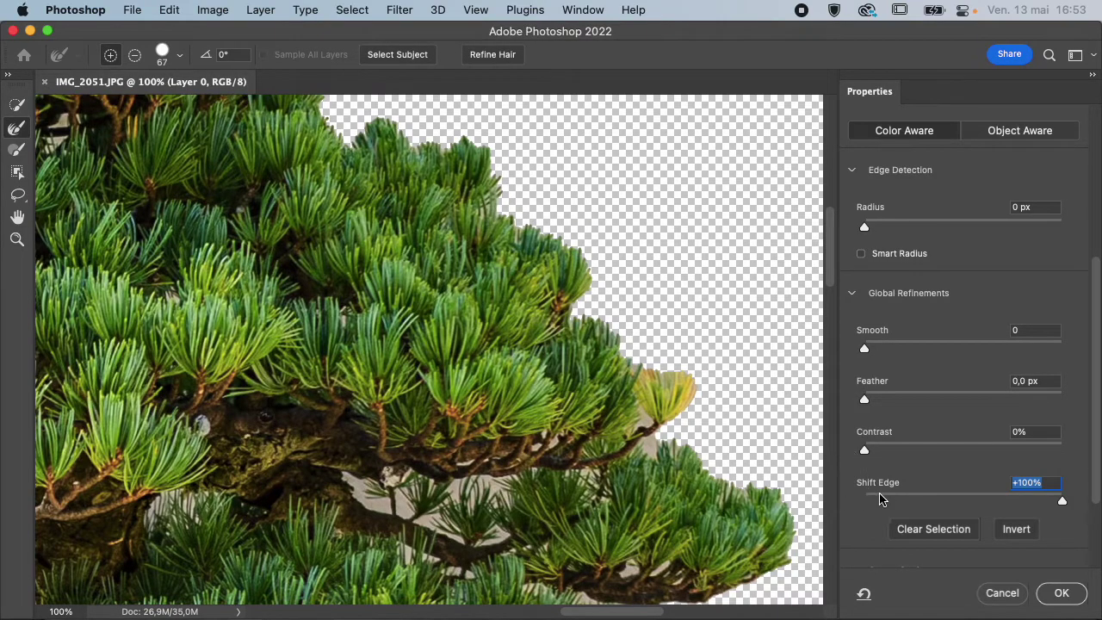
pyautogui.moveTo(880, 500); pyautogui.dragTo(849, 494)
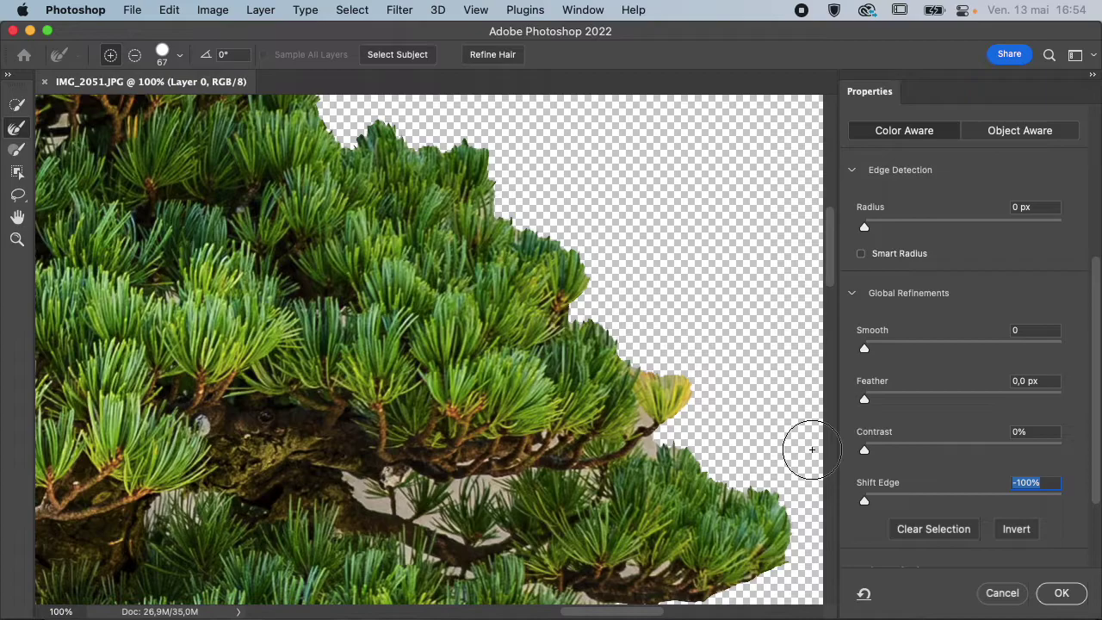
pyautogui.moveTo(964, 498); pyautogui.dragTo(986, 501)
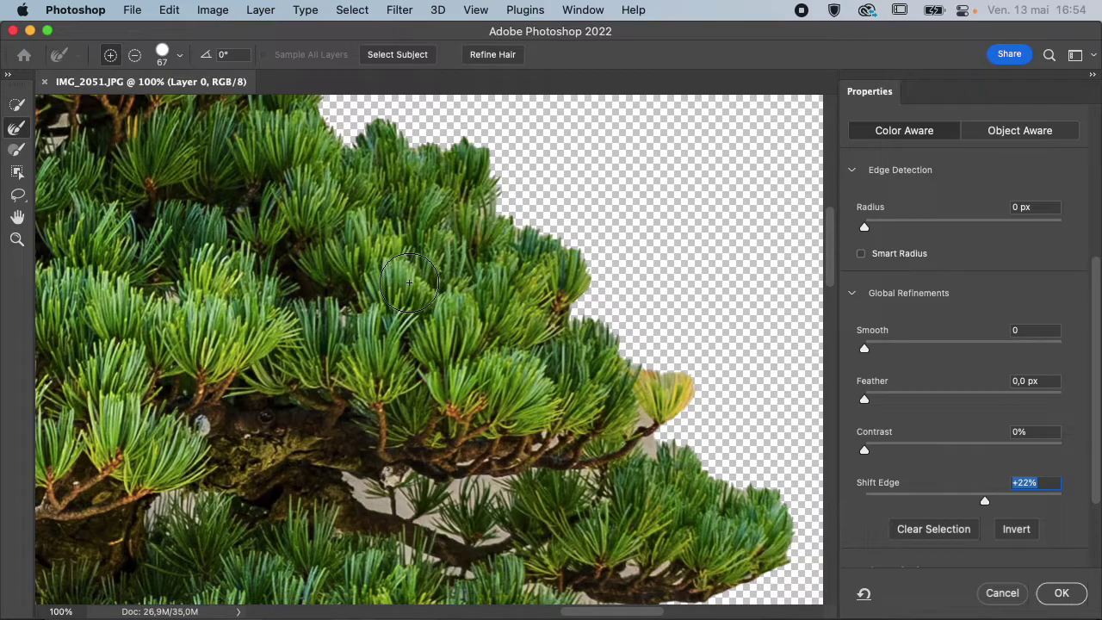
# - Set the edge detection Radius to 38 px with Smart Radius enabled, and raise Contrast to 70%
pyautogui.moveTo(993, 220); pyautogui.dragTo(976, 225)
pyautogui.click(862, 254)
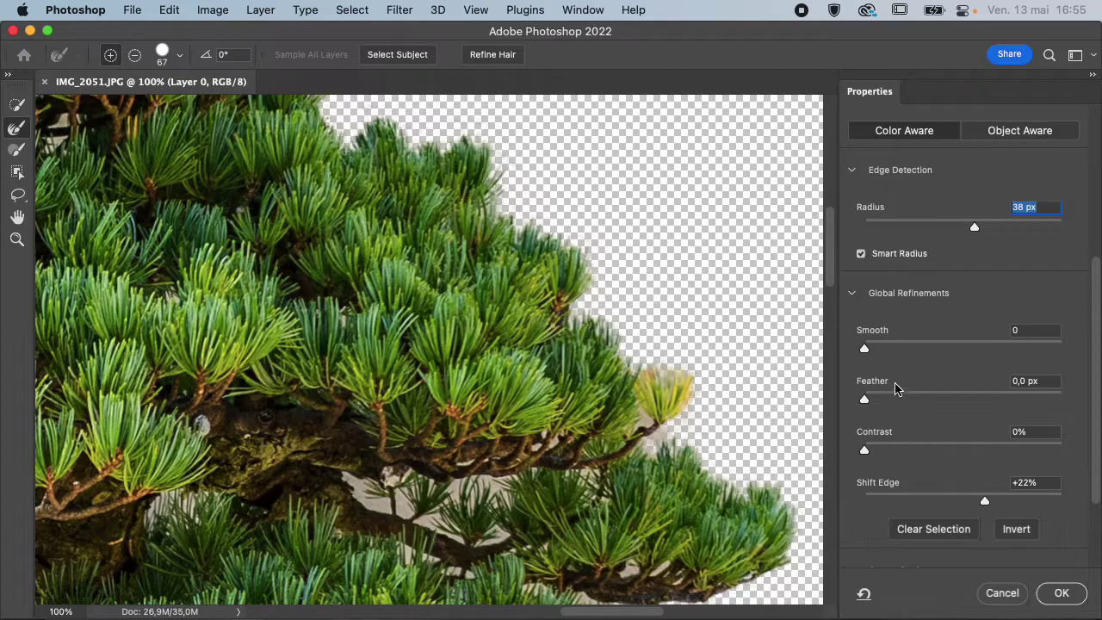
pyautogui.click(909, 450)
pyautogui.moveTo(909, 450); pyautogui.dragTo(1005, 450)
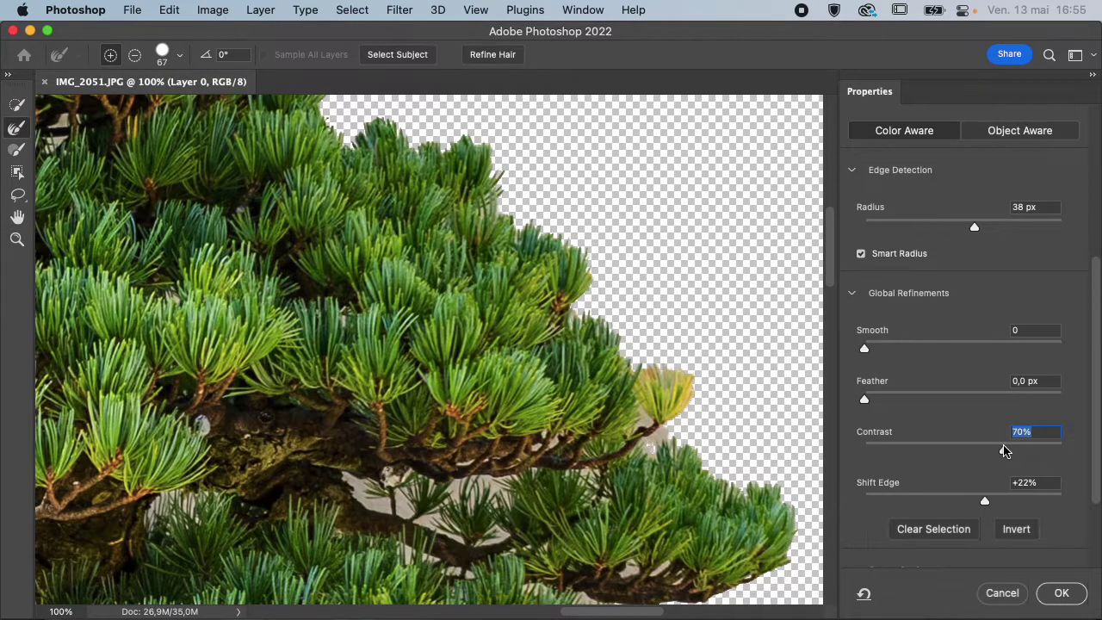
# - Set the global refinements to Feather 0.6 px, Smooth 10 and Contrast 87%
pyautogui.moveTo(865, 398); pyautogui.dragTo(871, 399)
pyautogui.moveTo(874, 350); pyautogui.dragTo(887, 352)
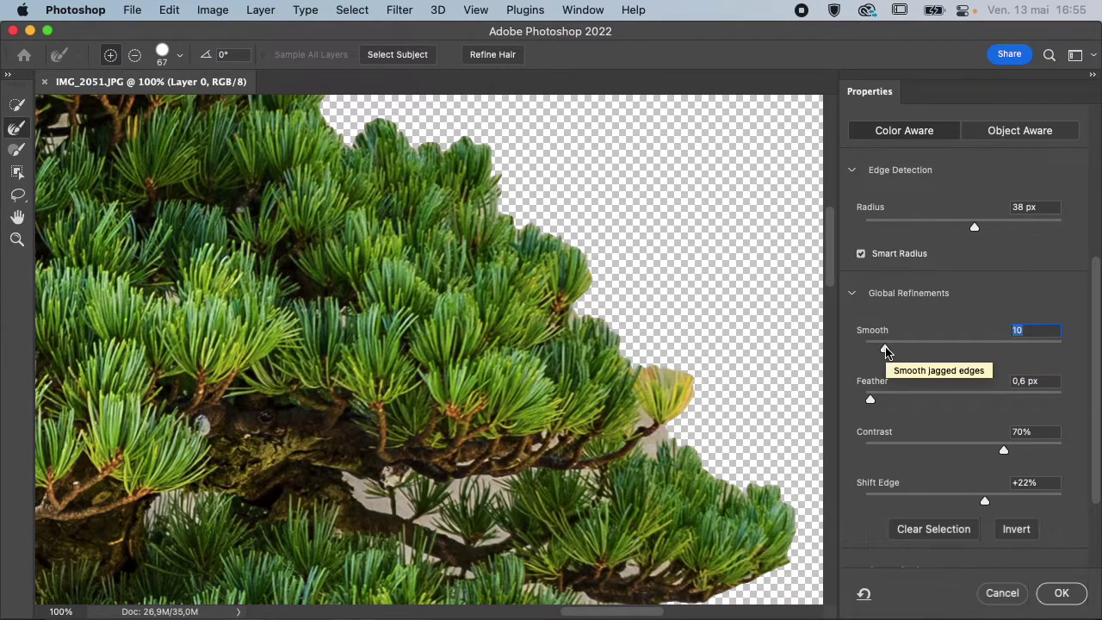
pyautogui.moveTo(937, 445); pyautogui.dragTo(1036, 450)
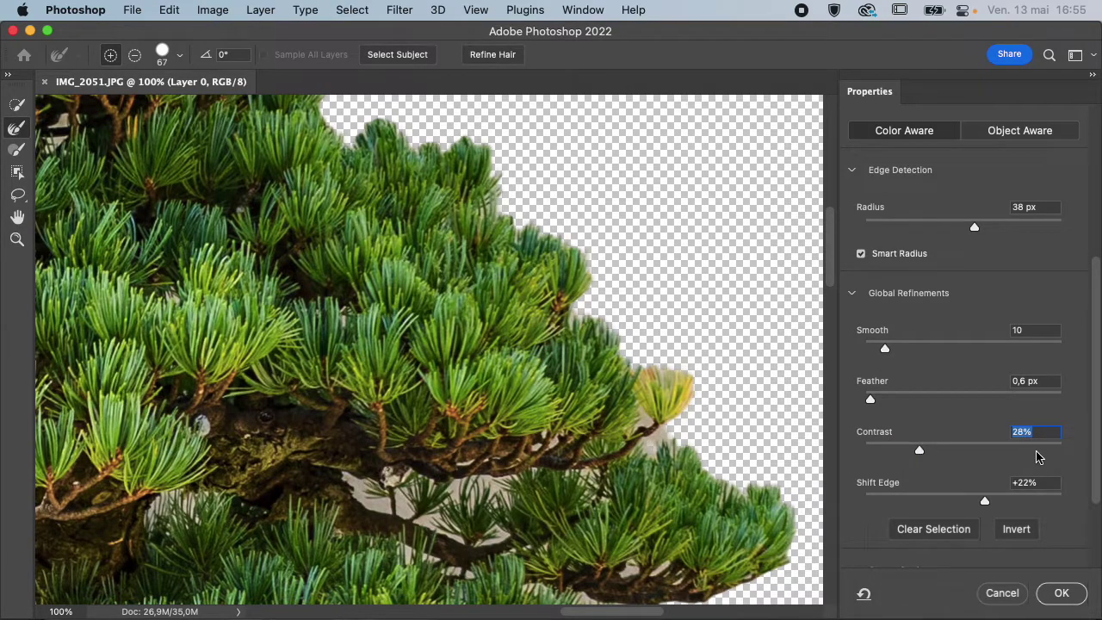
# - Compare the foliage edge with Smart Radius on and off, and leave it disabled
pyautogui.click(863, 256)
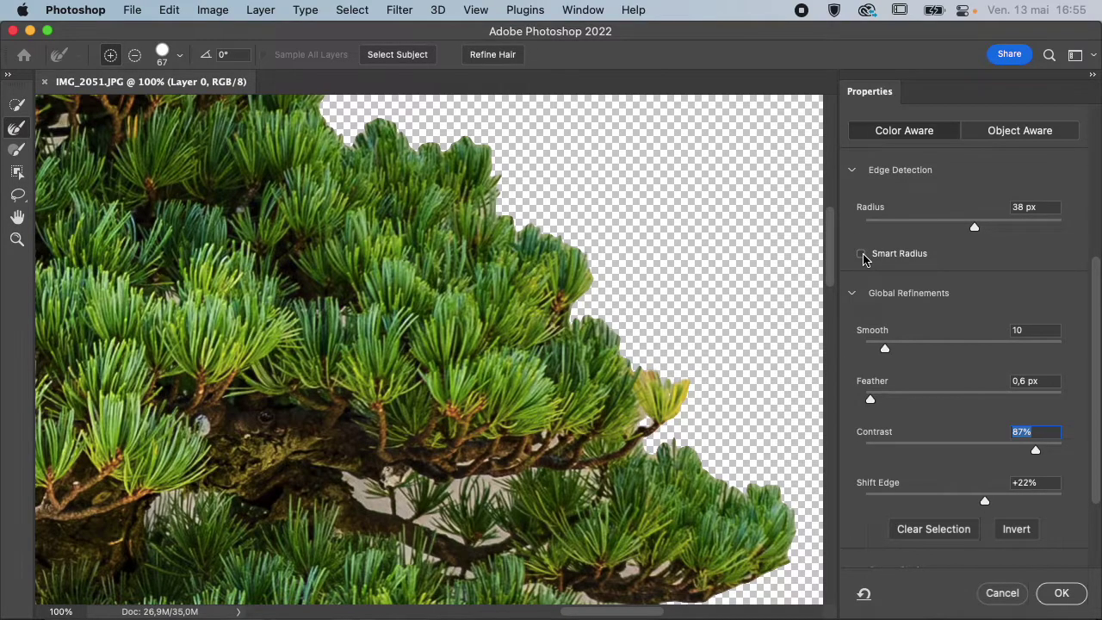
pyautogui.click(864, 256)
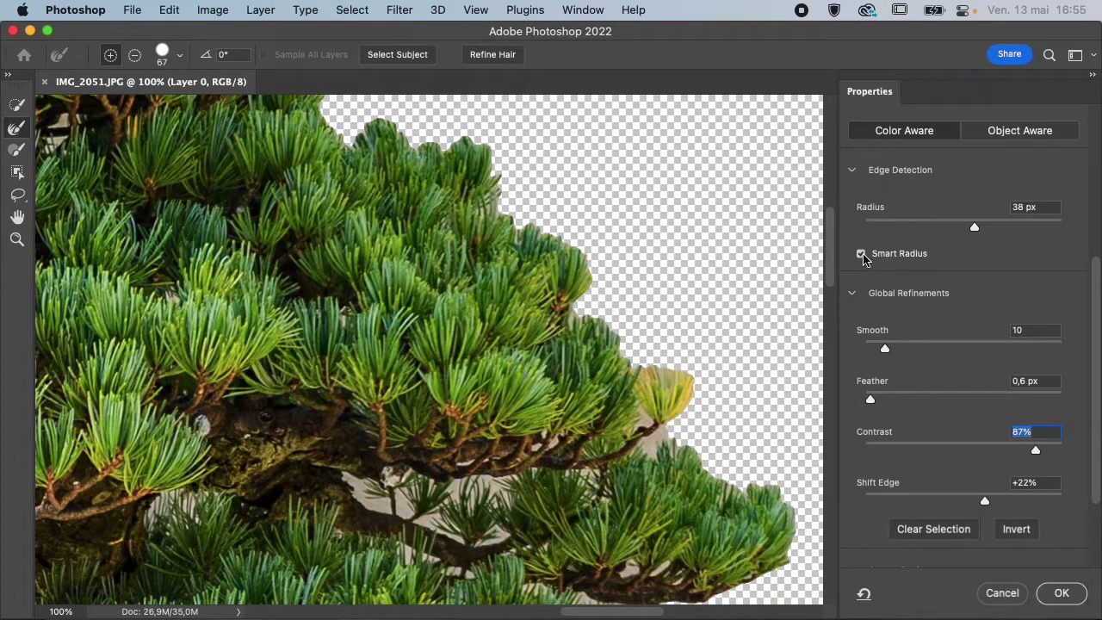
pyautogui.click(863, 257)
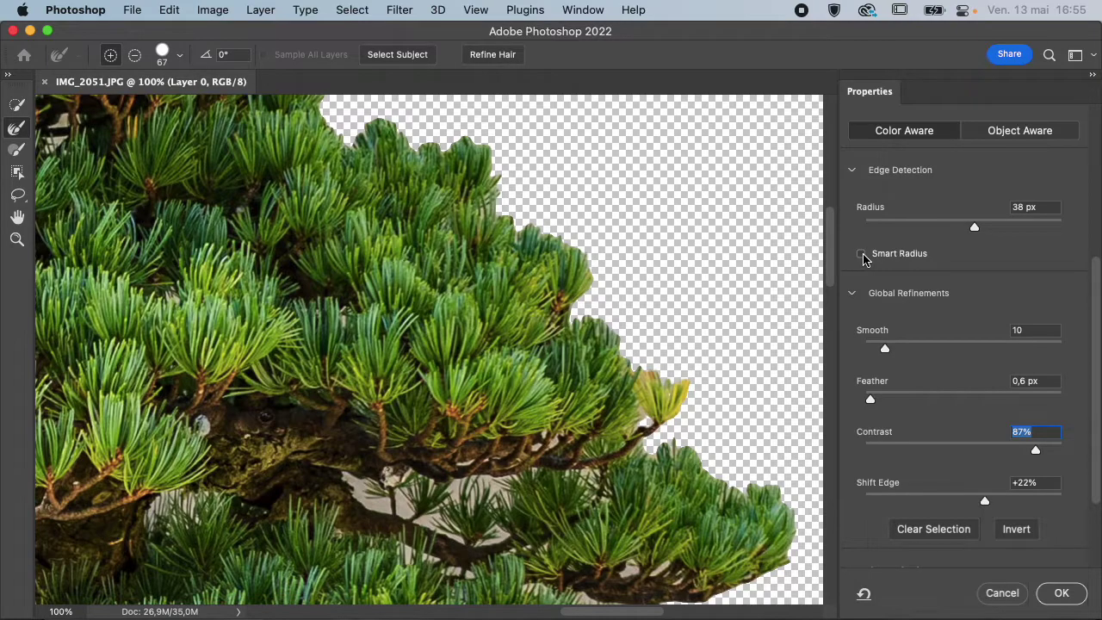
# - Set the edge detection Radius to 90 px, with Smooth at 0 and Shift Edge at +27%
pyautogui.moveTo(974, 228); pyautogui.dragTo(1025, 229)
pyautogui.write('4')
pyautogui.press('Return')
pyautogui.write('90')
pyautogui.press('Return')
pyautogui.moveTo(885, 350); pyautogui.dragTo(844, 352)
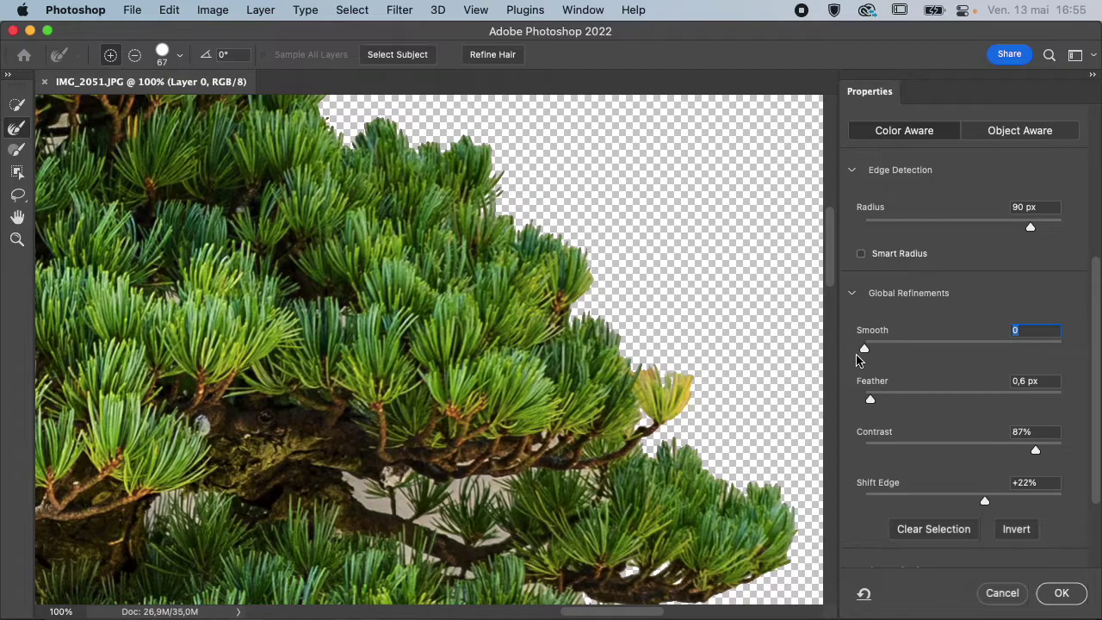
pyautogui.moveTo(985, 500)
pyautogui.mouseDown()
pyautogui.moveTo(973, 501)
pyautogui.moveTo(992, 503)
pyautogui.mouseUp()
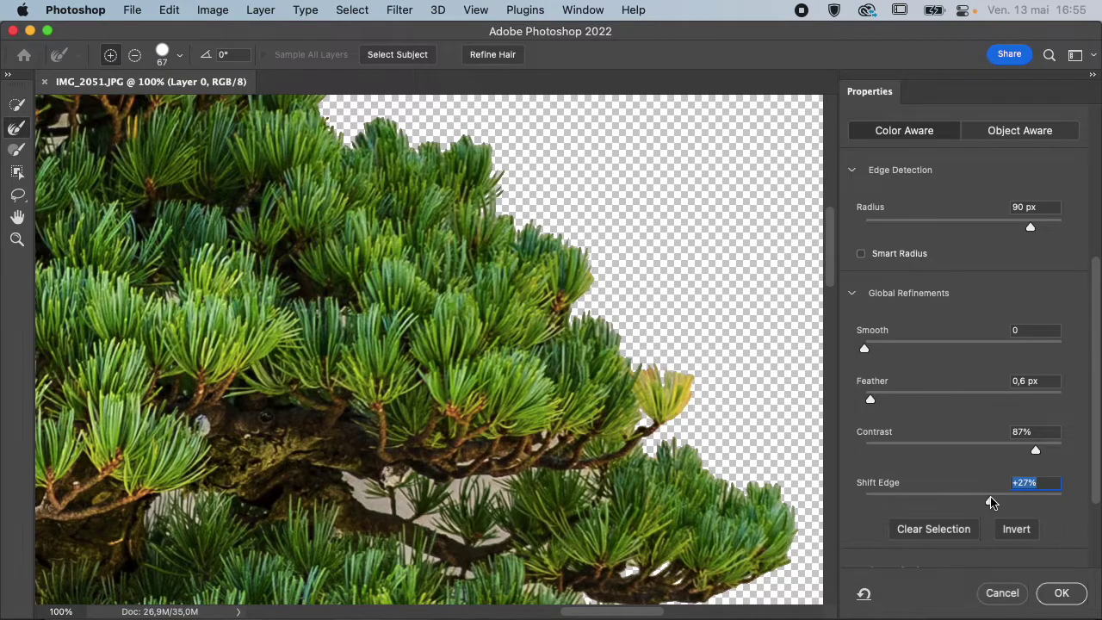
# - Examine the refined cut-out along the bonsai's crown and its left-hand foliage, looking for leftover background between the branches
pyautogui.scroll(5, 682, 487)
pyautogui.scroll(3, 682, 487)
pyautogui.hscroll(-5, 682, 487)
pyautogui.scroll(-2, 682, 488)
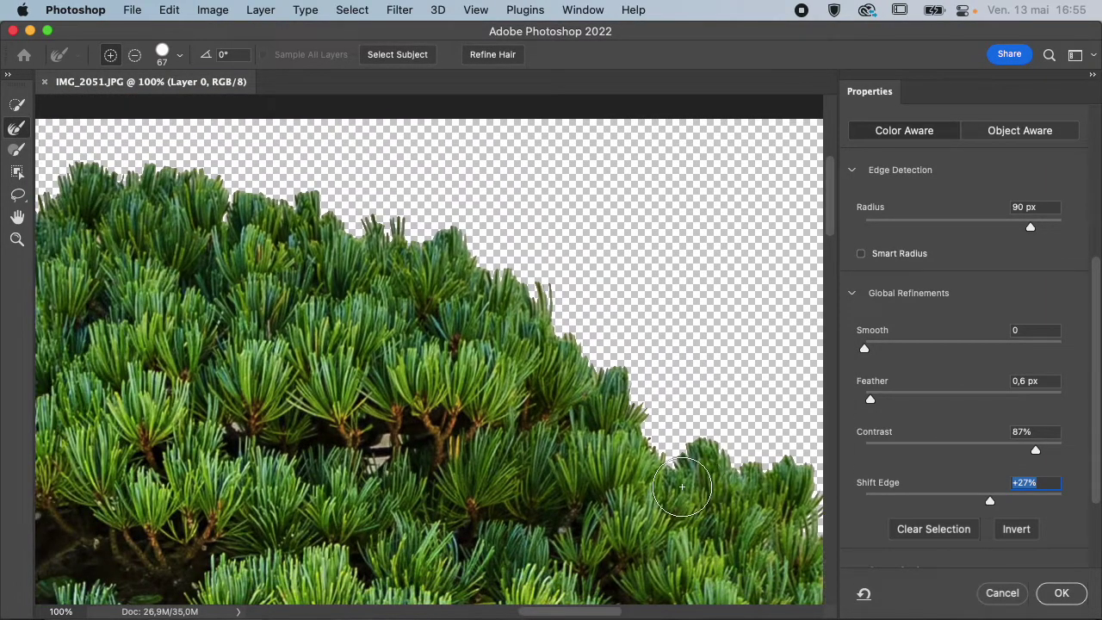
pyautogui.hscroll(-5, 440, 455)
pyautogui.scroll(-2, 440, 454)
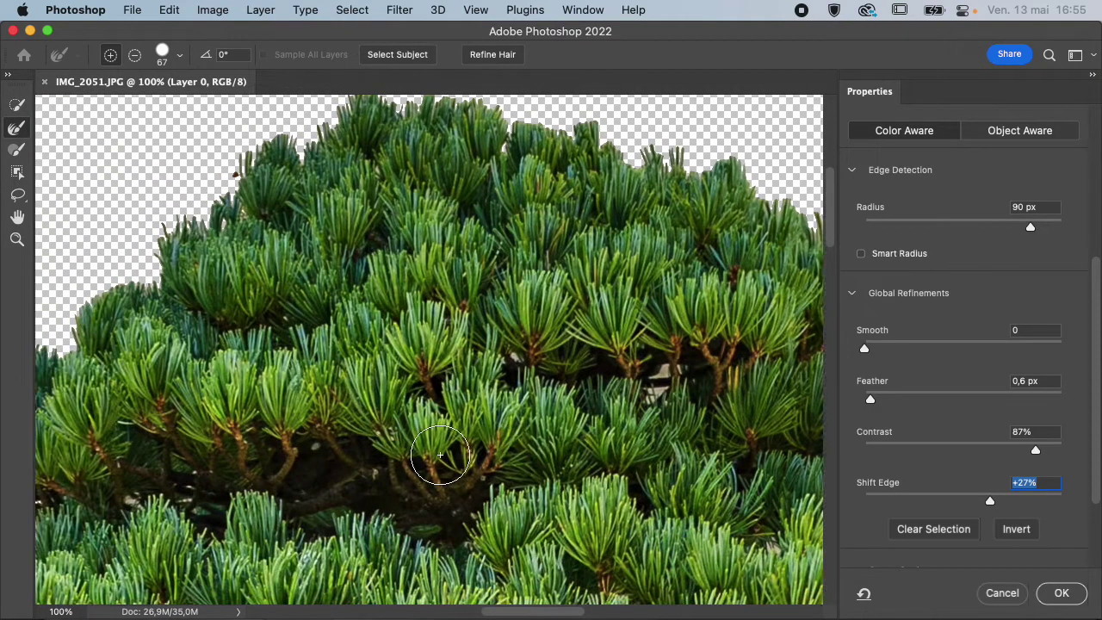
pyautogui.scroll(-2, 440, 454)
pyautogui.hscroll(-2, 440, 454)
pyautogui.scroll(-4, 440, 454)
pyautogui.hscroll(-3, 440, 454)
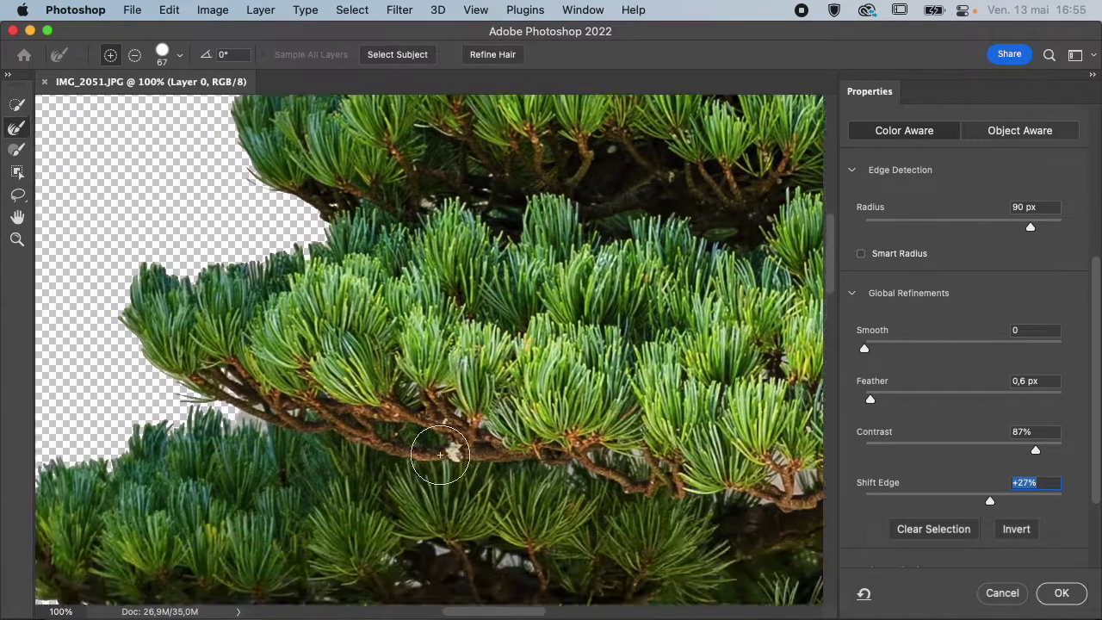
pyautogui.scroll(-4, 440, 454)
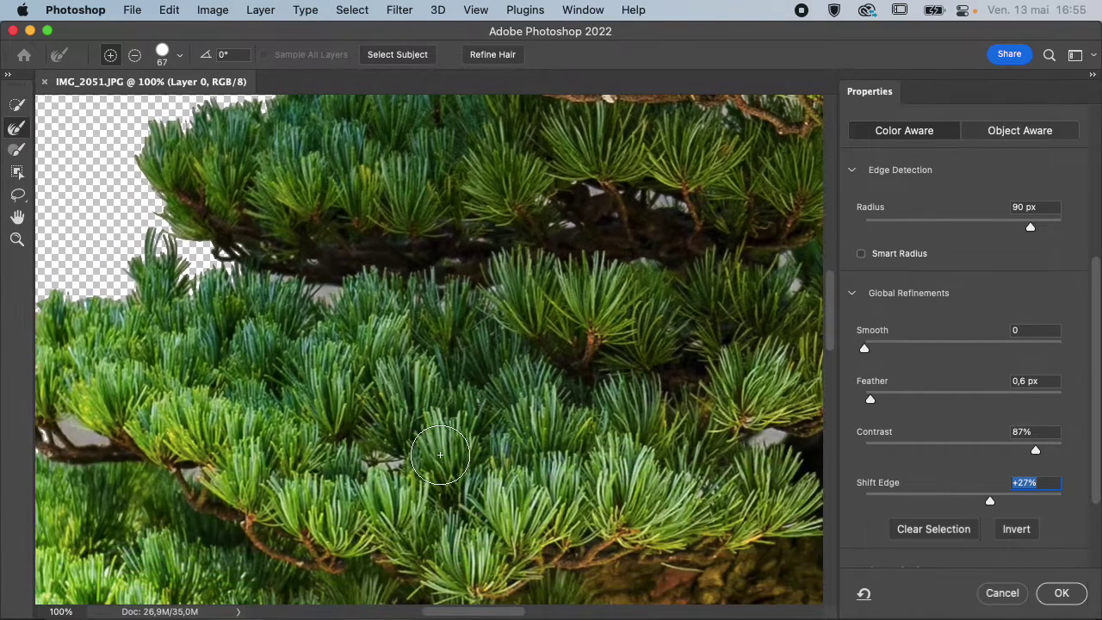
pyautogui.hscroll(-3, 440, 454)
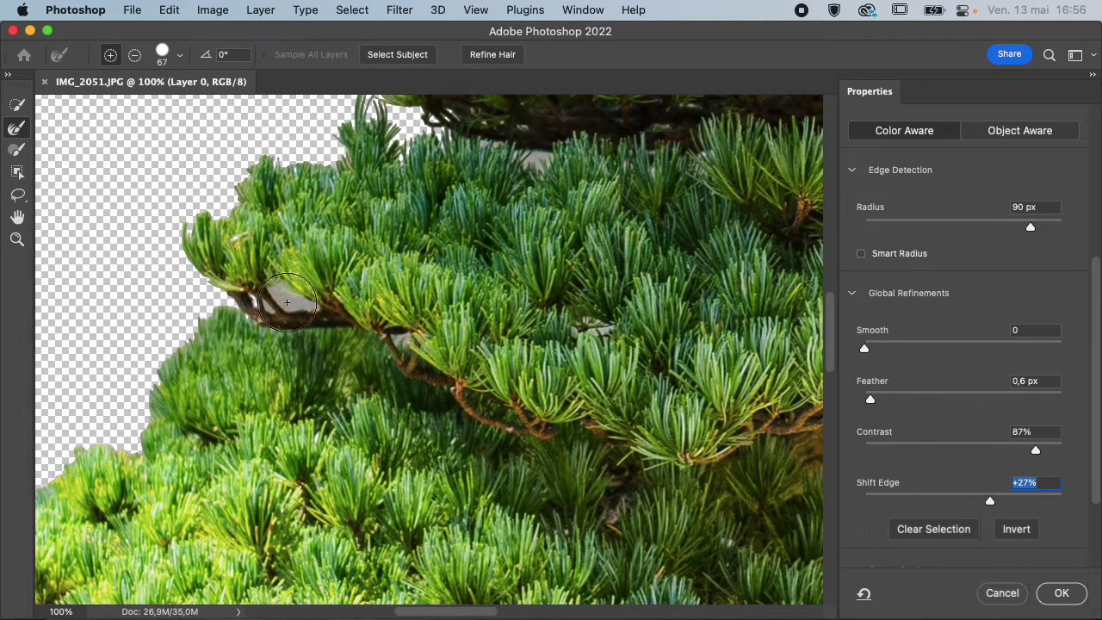
pyautogui.scroll(2, 479, 229)
pyautogui.hscroll(3, 479, 229)
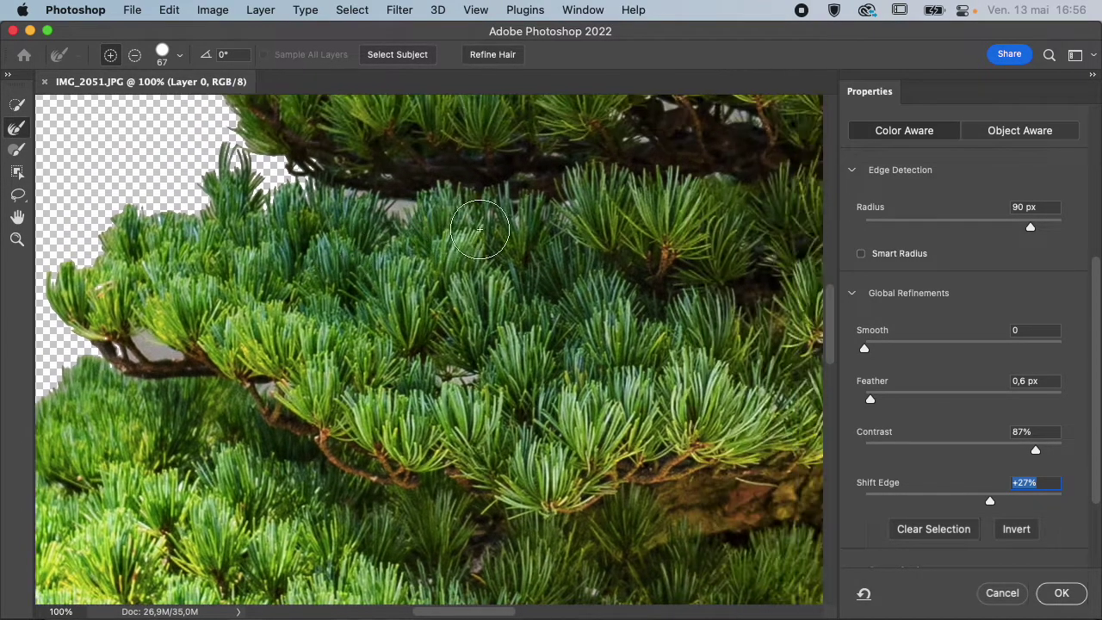
# - Output the refined selection as a Layer Mask and apply Select and Mask
pyautogui.scroll(-3, 898, 443)
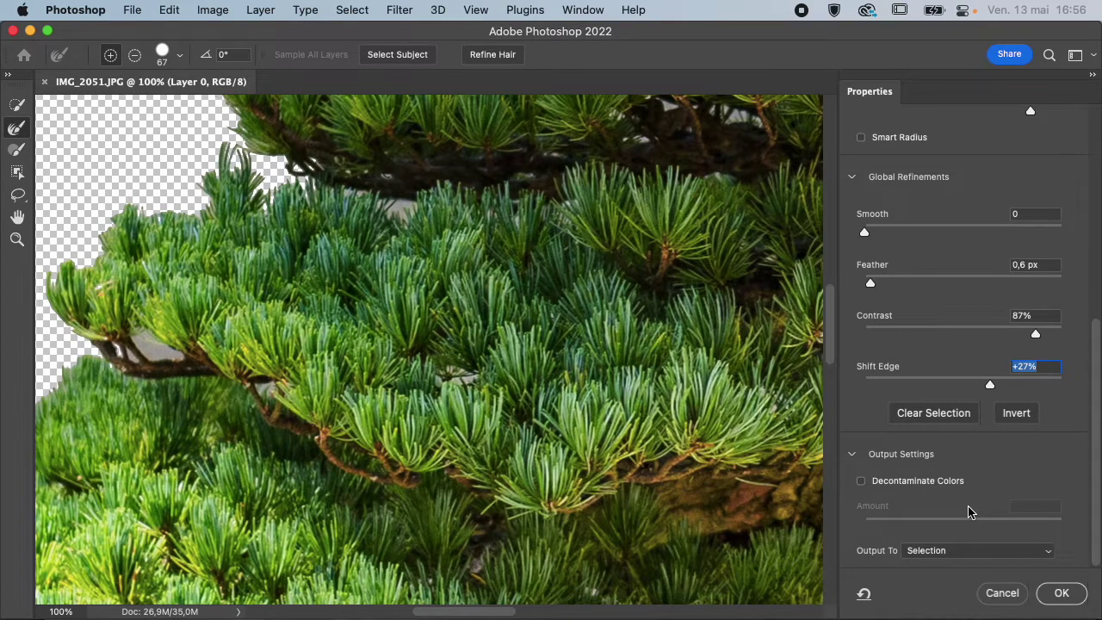
pyautogui.click(991, 552)
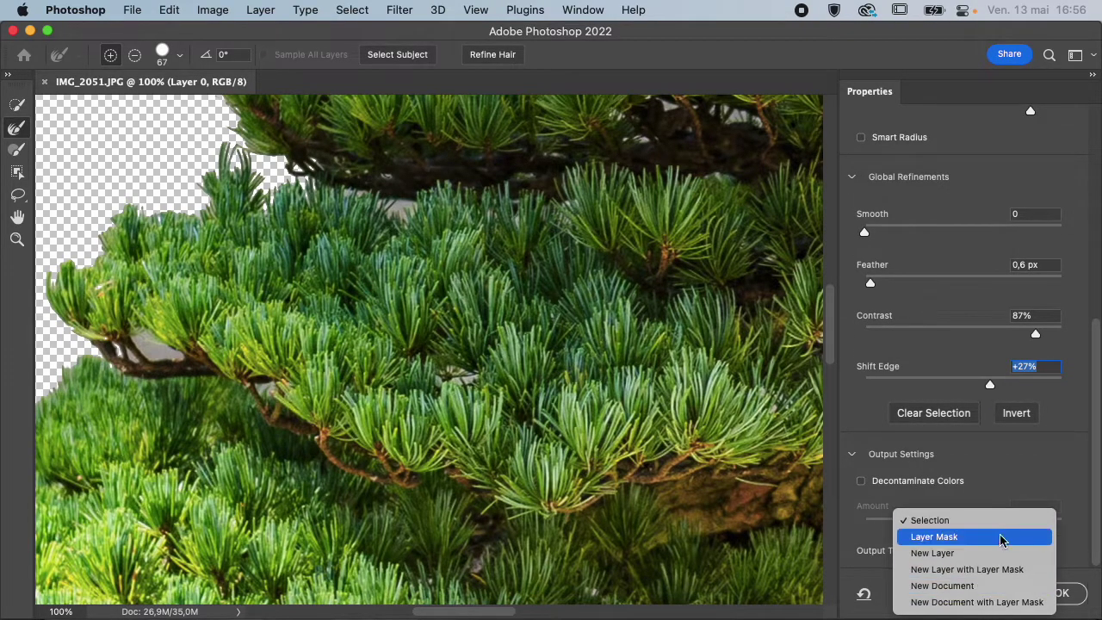
pyautogui.click(994, 537)
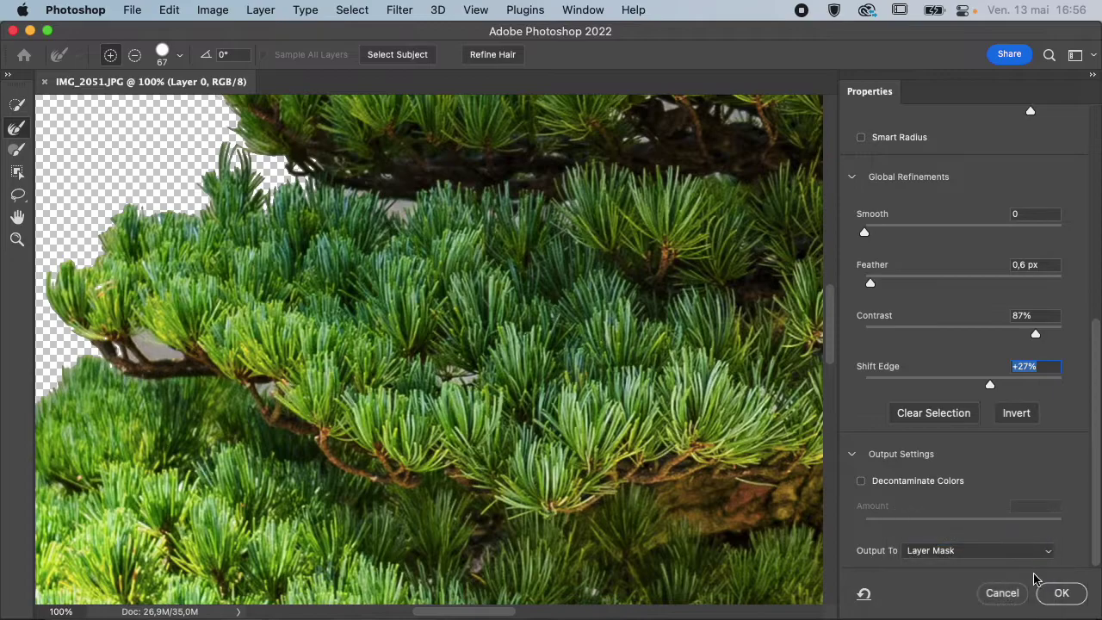
pyautogui.click(1061, 593)
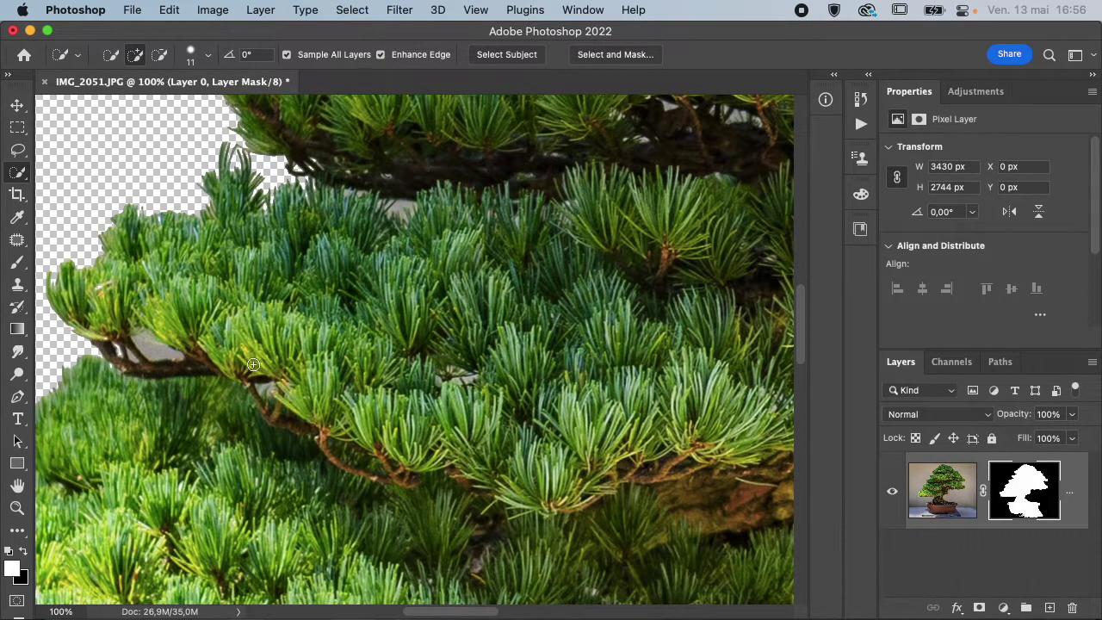
# - Set up a black 12 px brush in Normal mode with 79% opacity and 57% flow for the layer mask
pyautogui.press('x')
pyautogui.press('b')
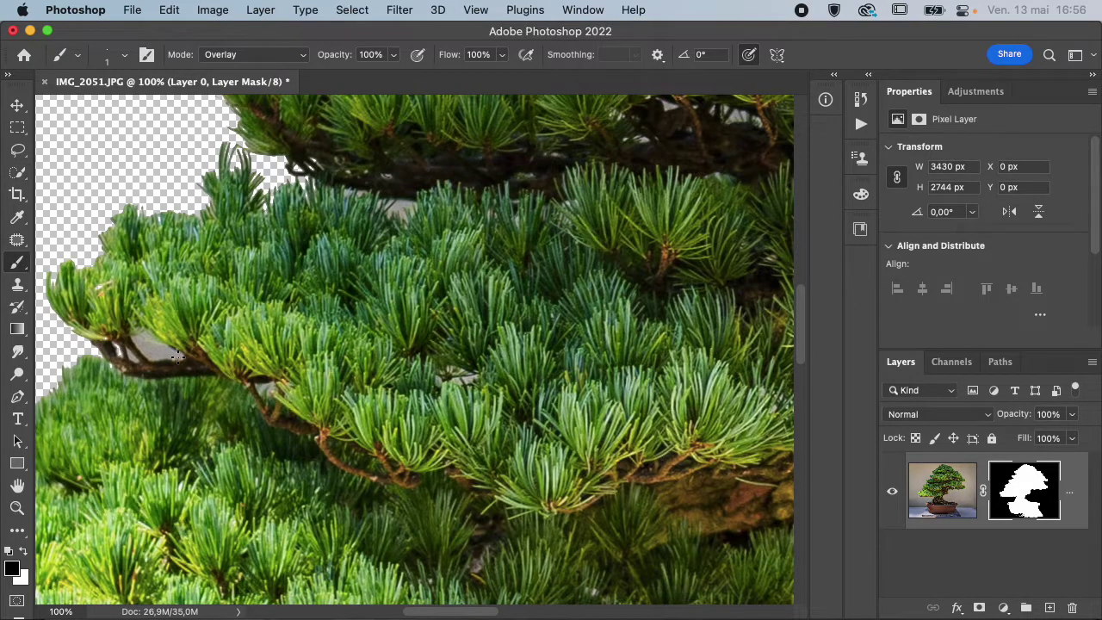
pyautogui.keyDown('ctrl'); pyautogui.keyDown('alt'); pyautogui.moveTo(176, 356); pyautogui.dragTo(178, 378); pyautogui.keyUp('alt'); pyautogui.keyUp('ctrl')
pyautogui.moveTo(451, 58); pyautogui.dragTo(414, 57)
pyautogui.moveTo(347, 52); pyautogui.dragTo(321, 54)
pyautogui.click(301, 54)
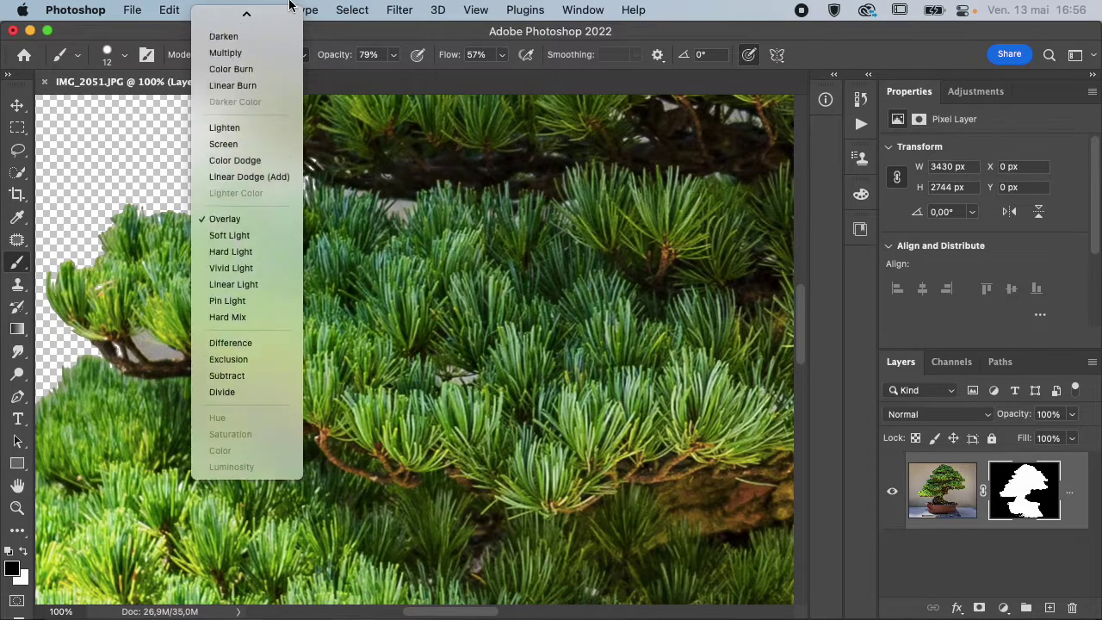
pyautogui.click(279, 14)
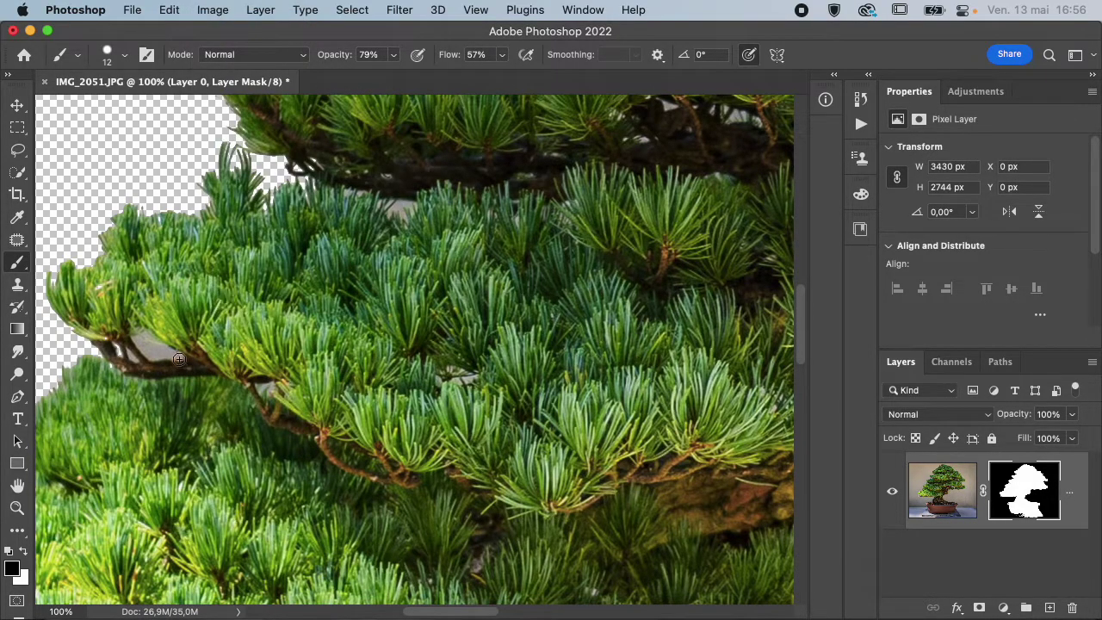
# - Paint out the leftover background on the mask in the left branch's opening and the small gap between the foliage tiers
pyautogui.moveTo(177, 358)
pyautogui.mouseDown()
pyautogui.moveTo(140, 342)
pyautogui.moveTo(175, 357)
pyautogui.moveTo(147, 335)
pyautogui.moveTo(140, 344)
pyautogui.moveTo(159, 357)
pyautogui.moveTo(128, 362)
pyautogui.mouseUp()
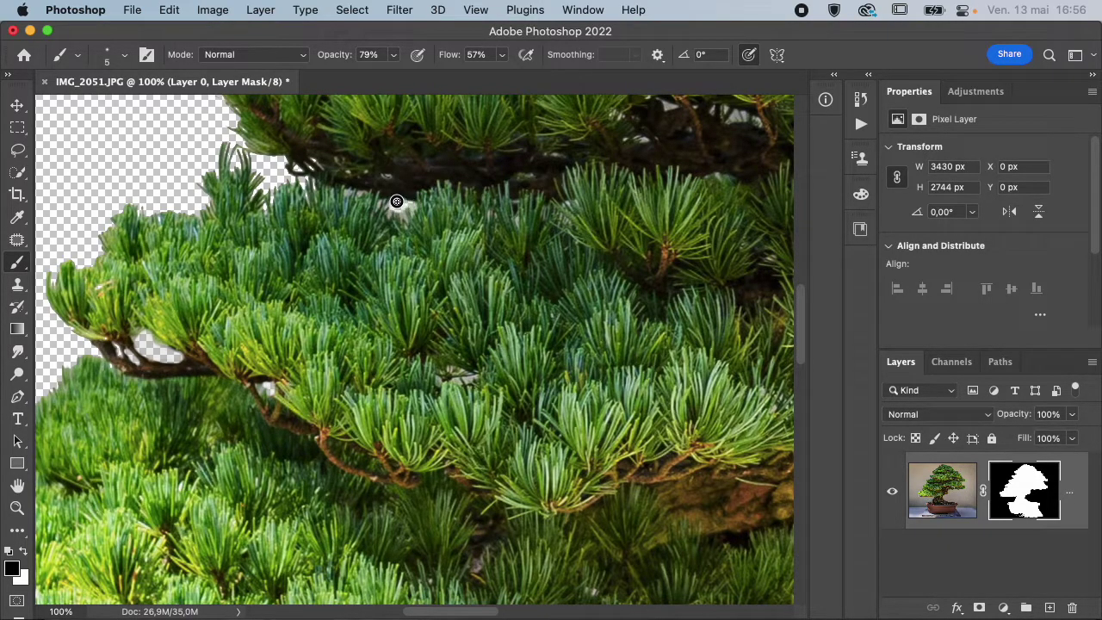
pyautogui.moveTo(404, 214); pyautogui.dragTo(415, 210)
# - Select the background showing between the upper branches on the layer's image with the Magic Wand at tolerance 7
pyautogui.scroll(5, 414, 210)
pyautogui.hscroll(3, 414, 210)
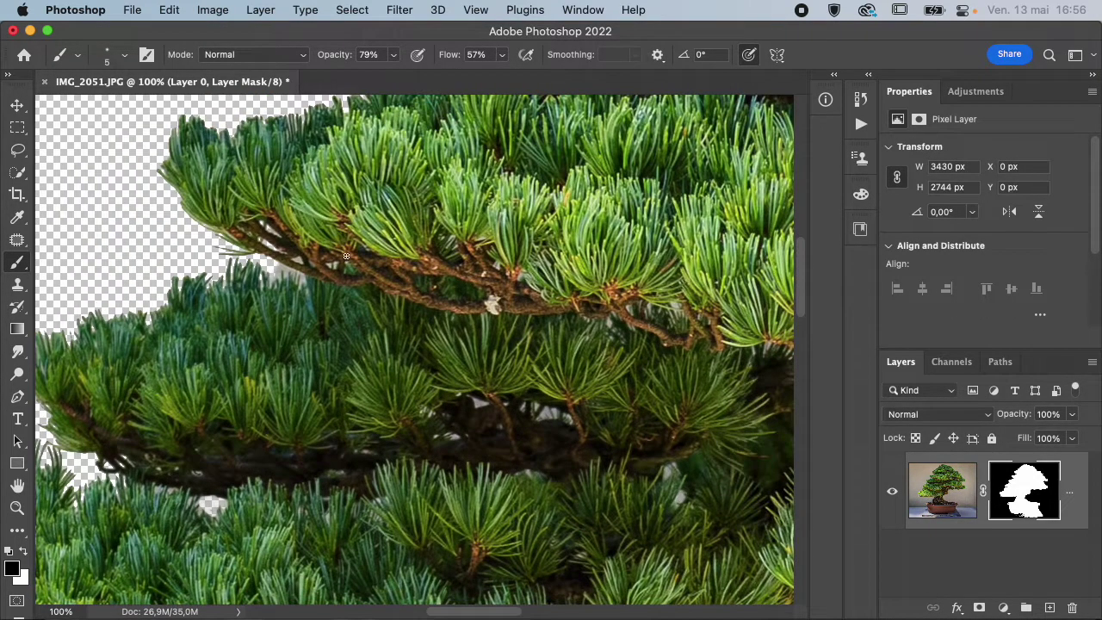
pyautogui.hscroll(1, 387, 283)
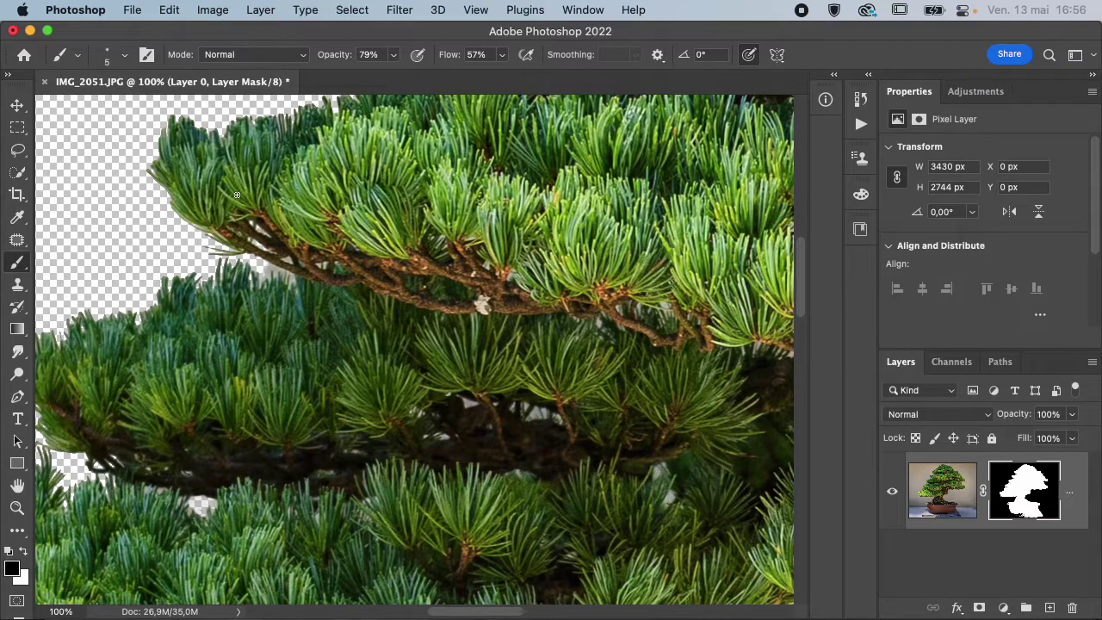
pyautogui.click(17, 172)
pyautogui.click(67, 207)
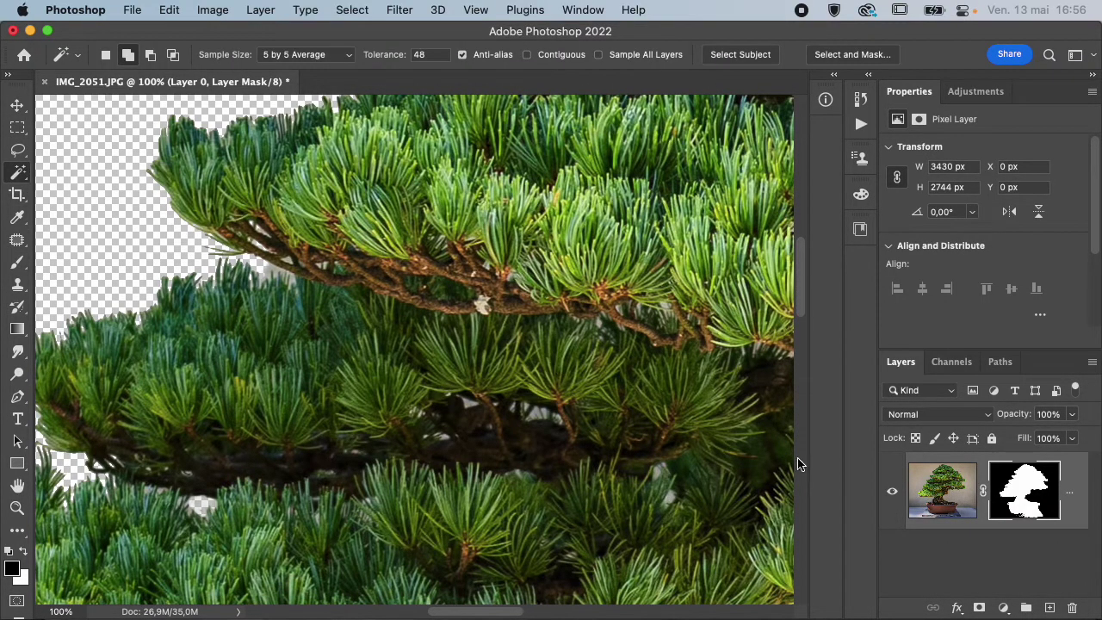
pyautogui.click(931, 498)
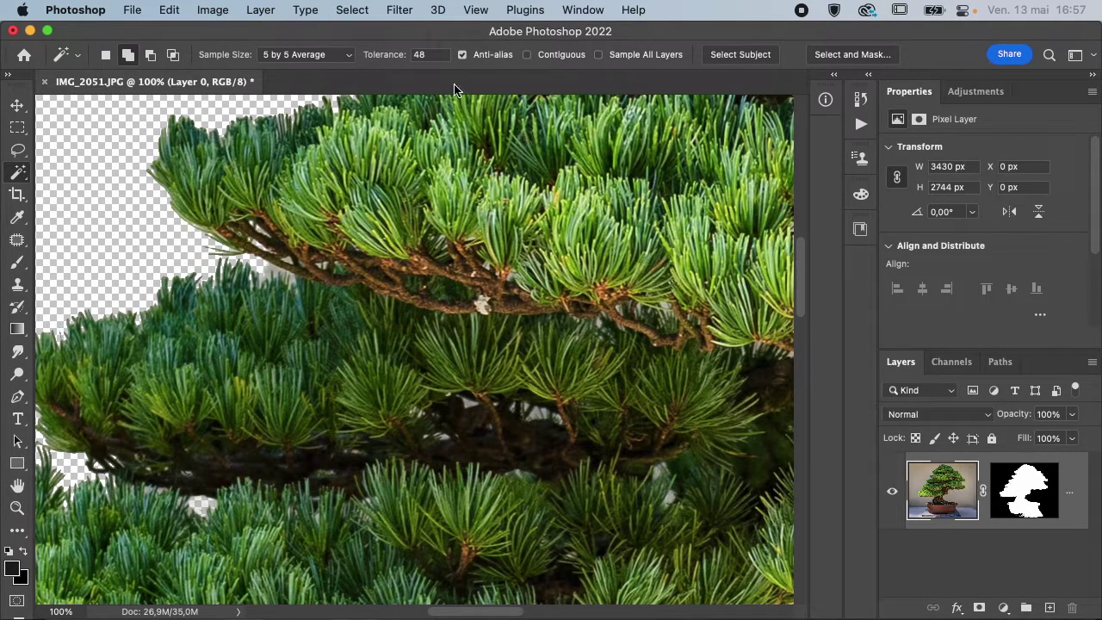
pyautogui.moveTo(384, 55); pyautogui.dragTo(356, 53)
pyautogui.click(469, 403)
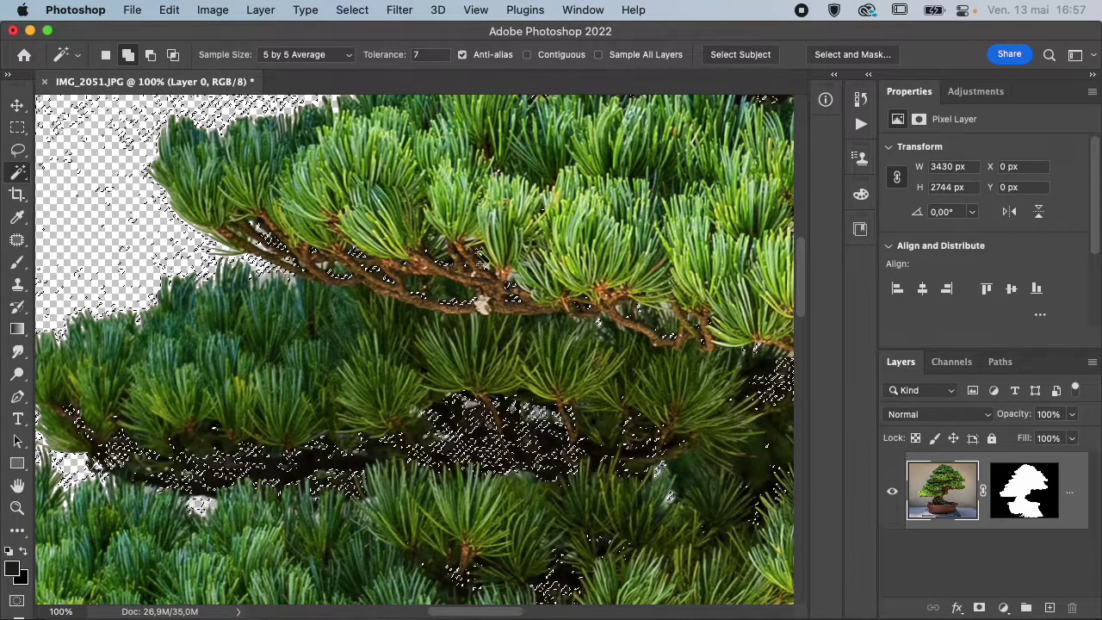
# - Clear the selection and reselect the background in the dark gap between the foliage tiers with the Magic Wand at tolerance 3
pyautogui.press('super+d')
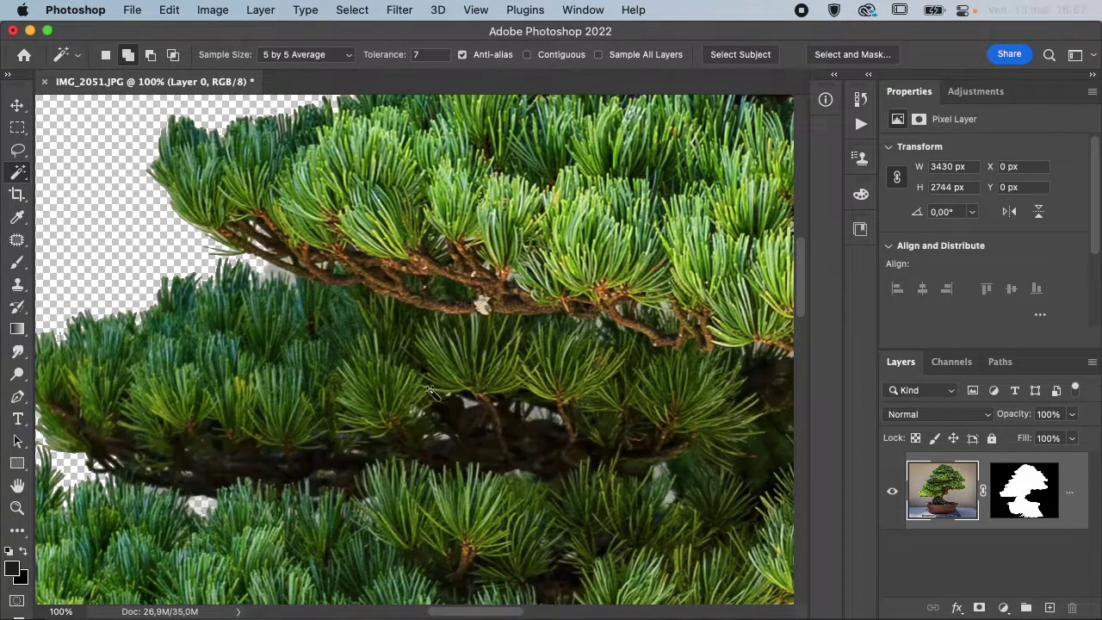
pyautogui.moveTo(391, 58); pyautogui.dragTo(386, 58)
pyautogui.click(469, 403)
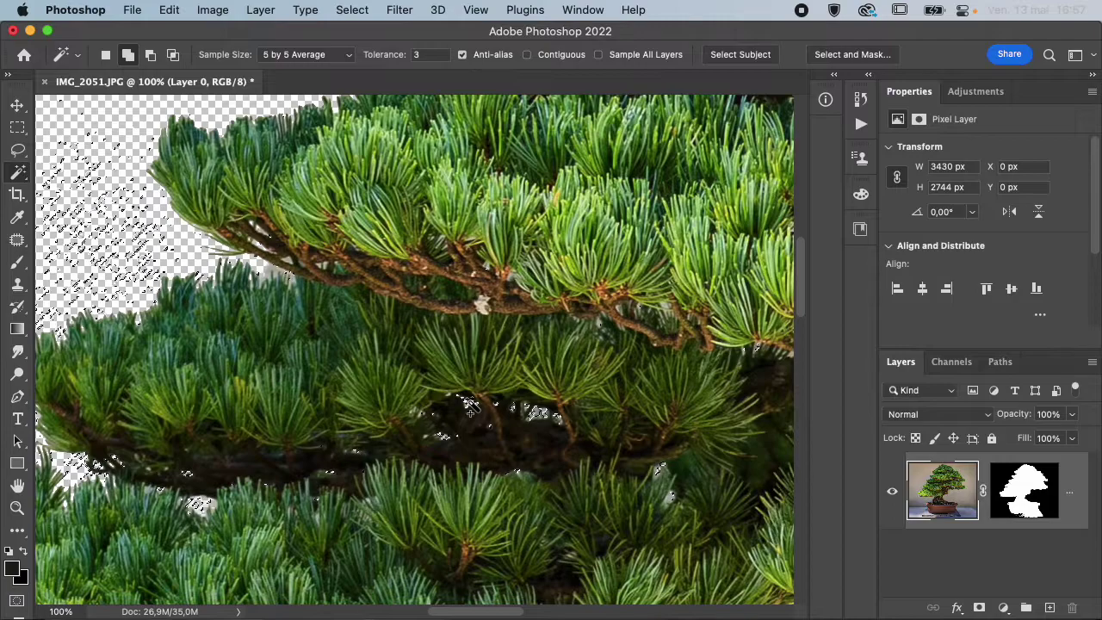
# - Add the background showing beneath the middle branch to the Magic Wand selection, and make the layer mask the active target
pyautogui.scroll(-5, 469, 403)
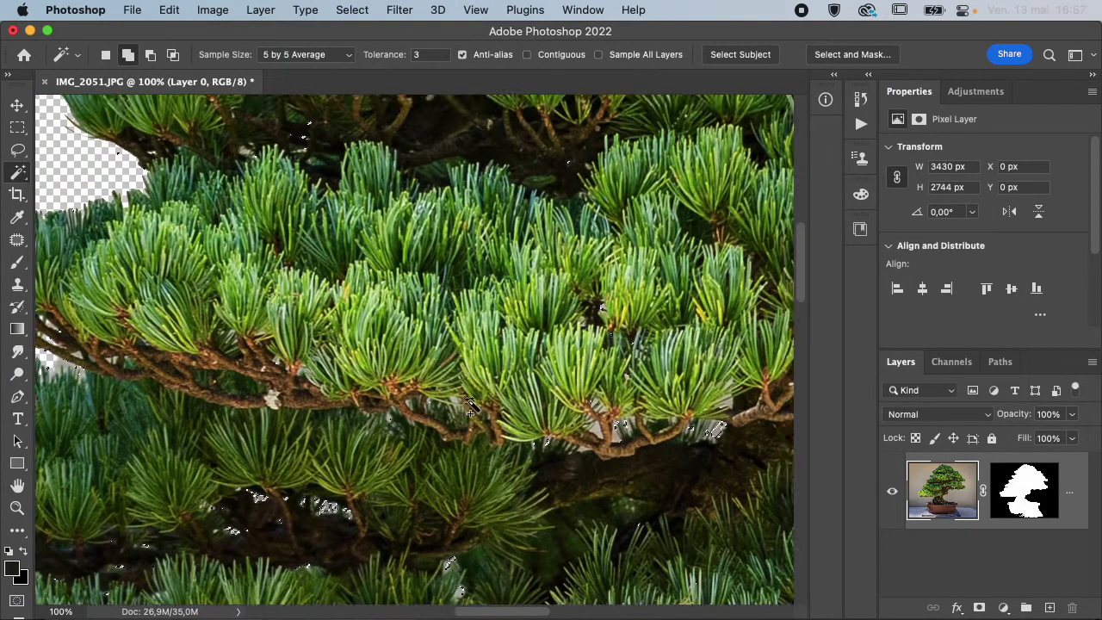
pyautogui.click(525, 450)
pyautogui.scroll(10, 525, 449)
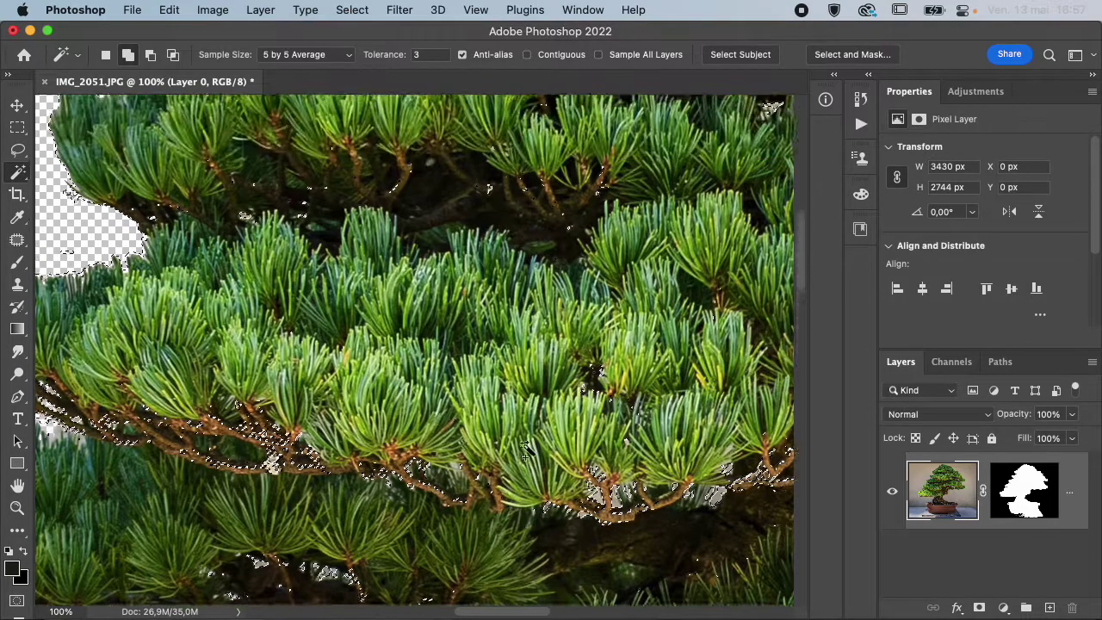
pyautogui.hscroll(4, 526, 449)
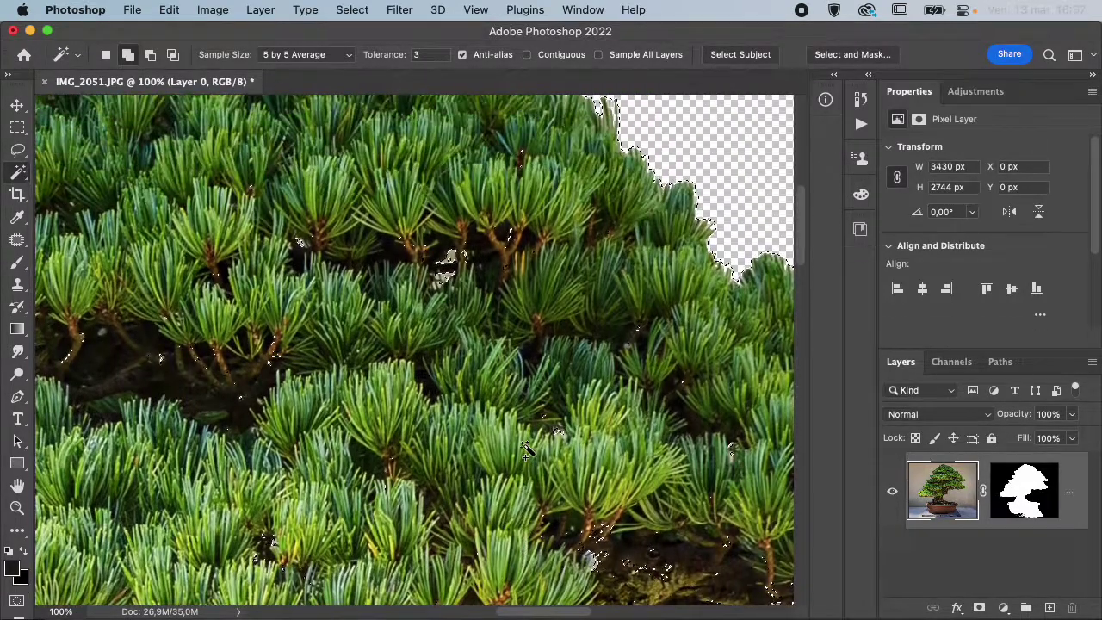
pyautogui.scroll(-4, 525, 450)
pyautogui.scroll(-2, 525, 450)
pyautogui.hscroll(1, 526, 449)
pyautogui.hscroll(6, 525, 449)
pyautogui.scroll(-3, 525, 449)
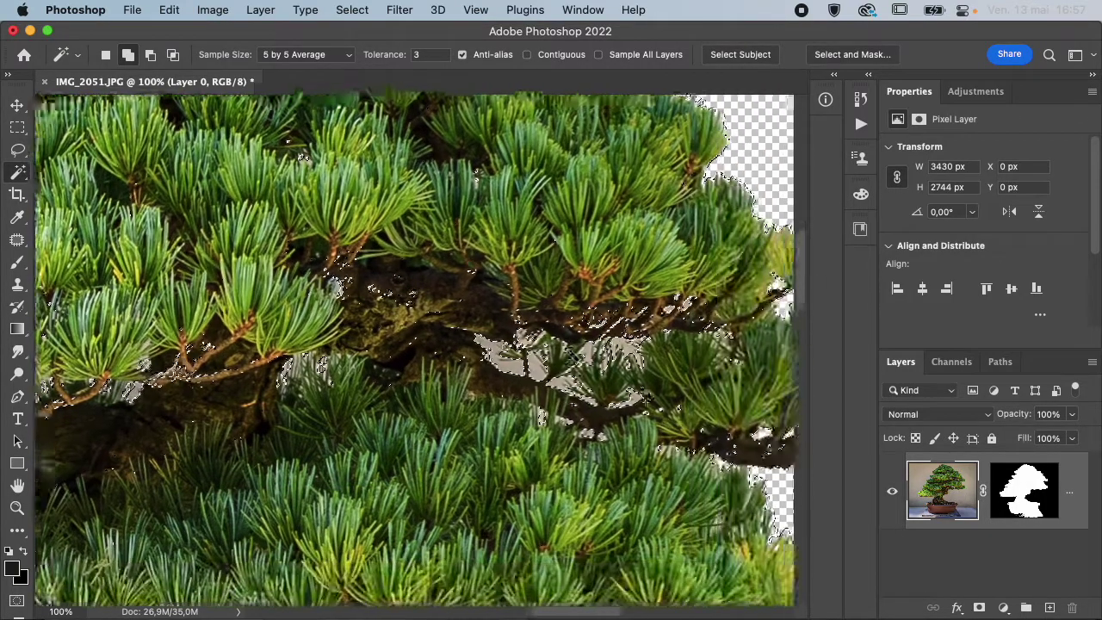
pyautogui.scroll(-1, 648, 398)
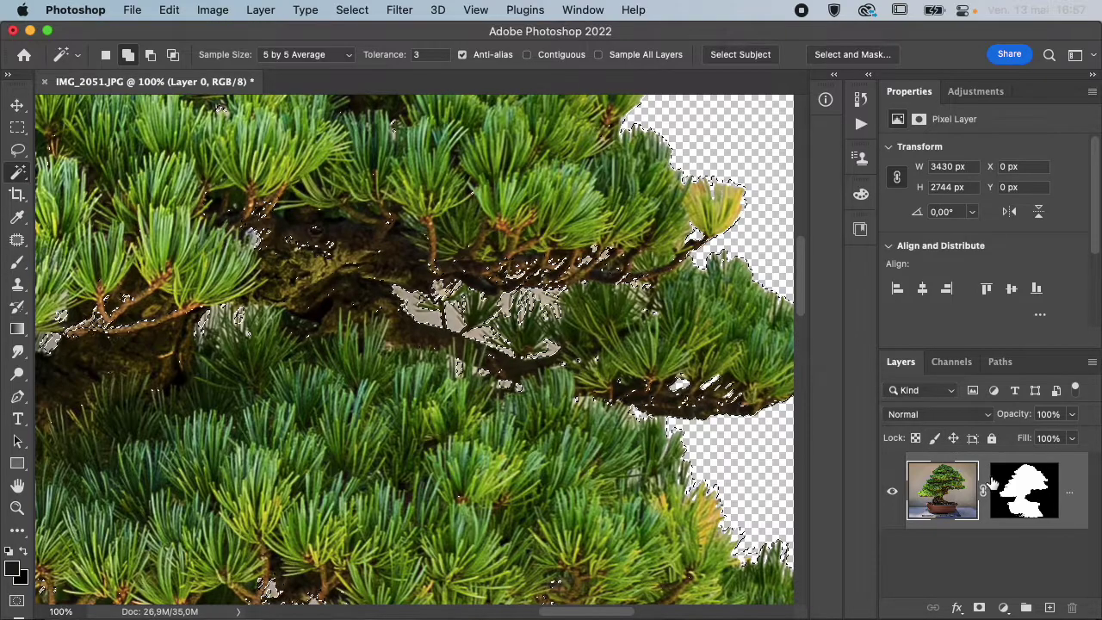
pyautogui.click(1018, 493)
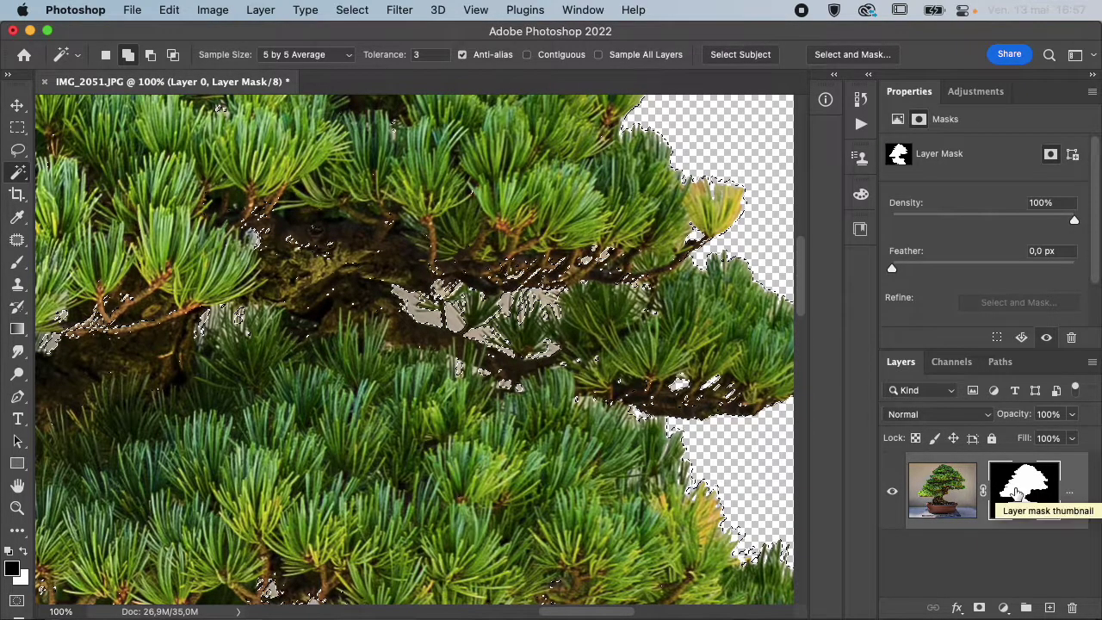
# - Try filling the selected background with black at 100% opacity on the layer mask
pyautogui.hotkey('shift', 'BackSpace')
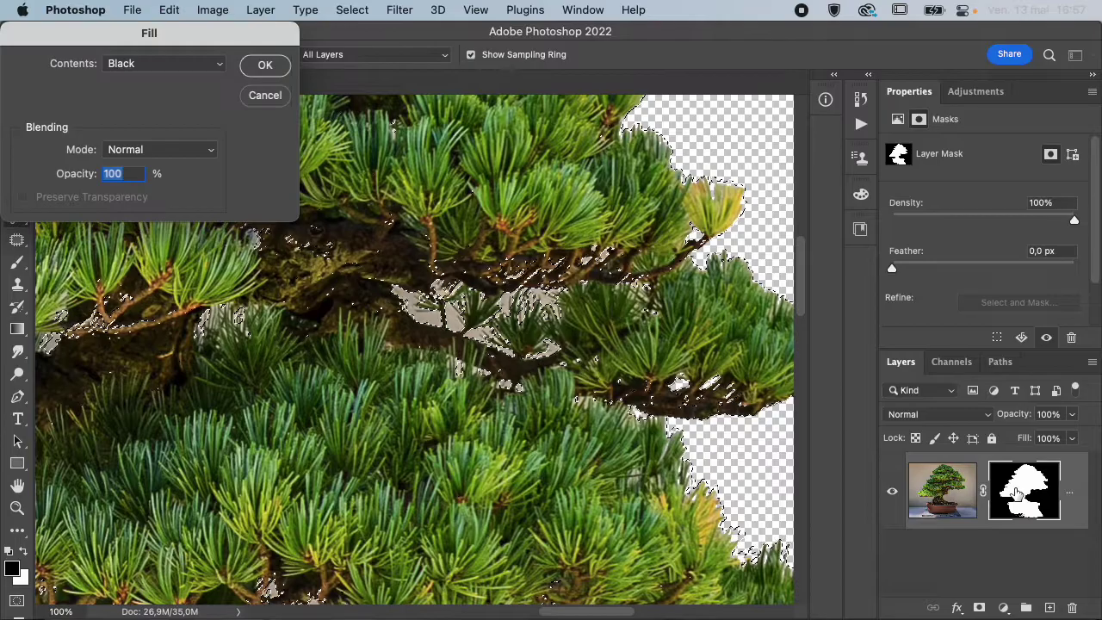
pyautogui.click(265, 67)
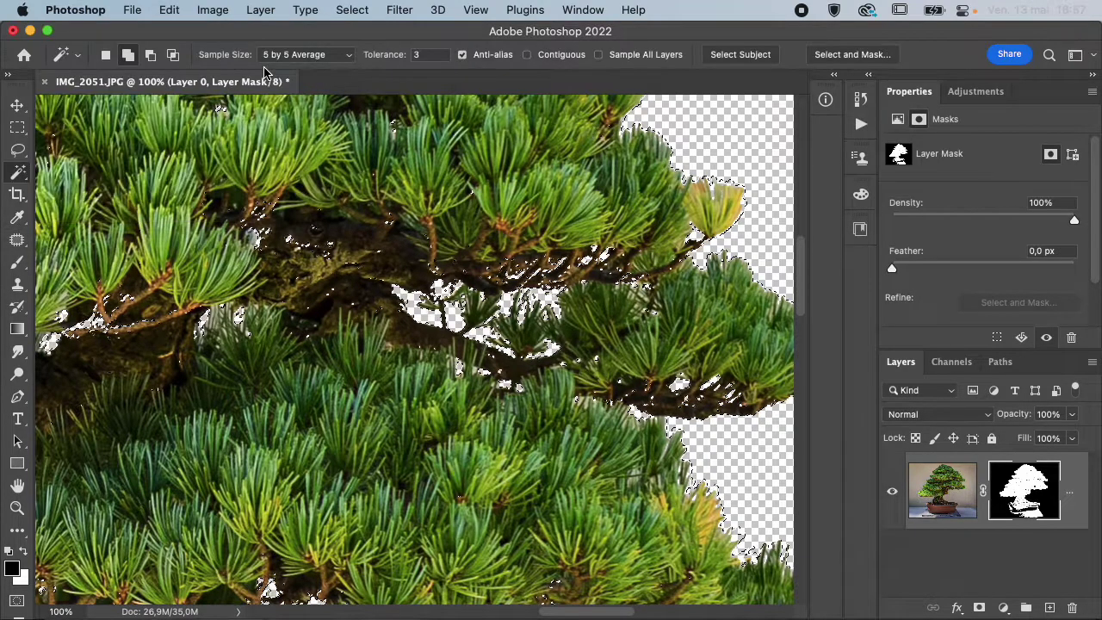
pyautogui.hscroll(-8, 403, 191)
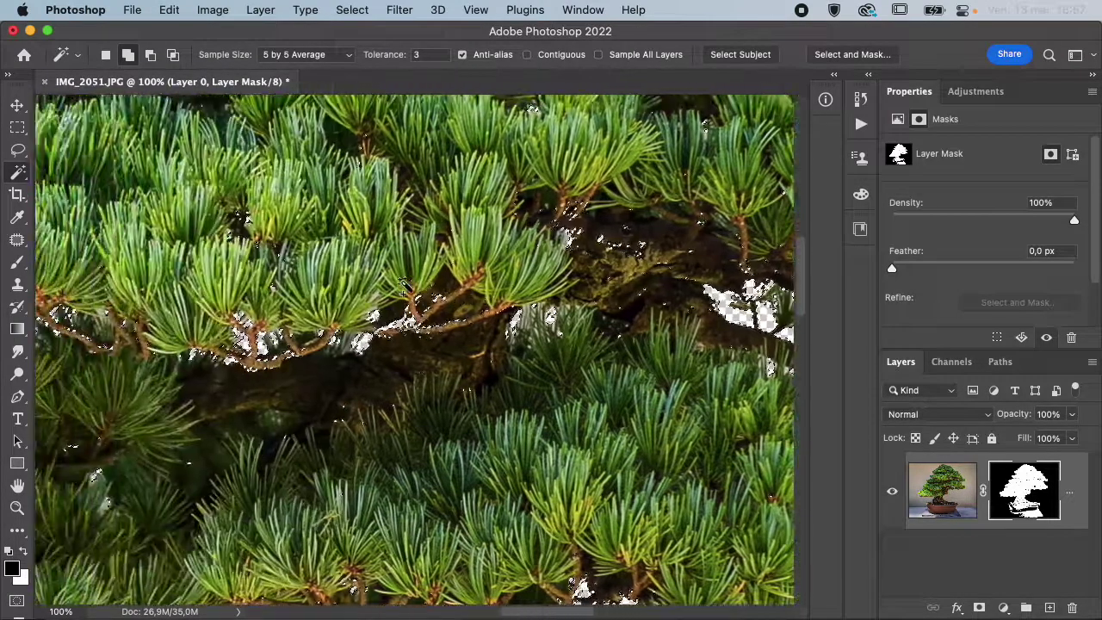
pyautogui.hscroll(-1, 403, 284)
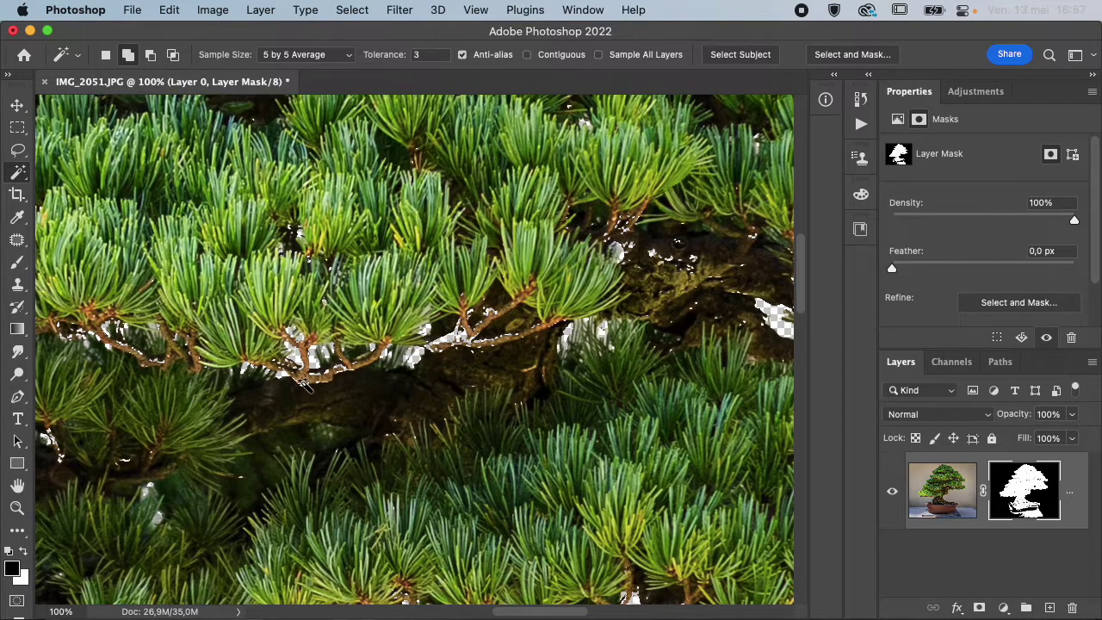
pyautogui.press('super+z')
pyautogui.press('super+z')
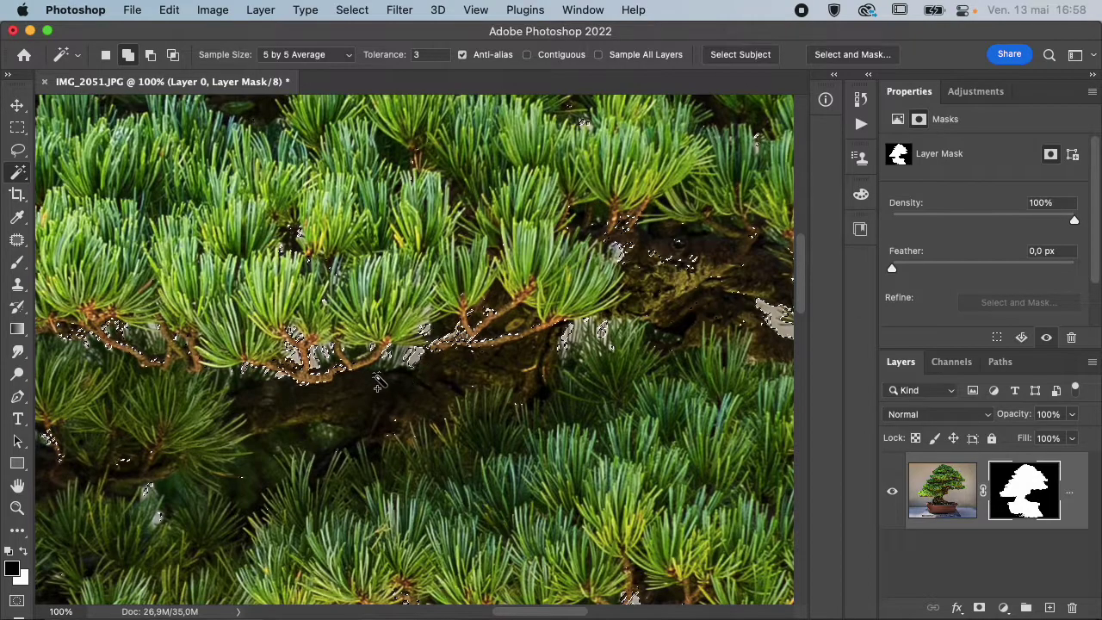
# - Try expanding the background selection by 1 pixel
pyautogui.click(361, 17)
pyautogui.moveTo(439, 263)
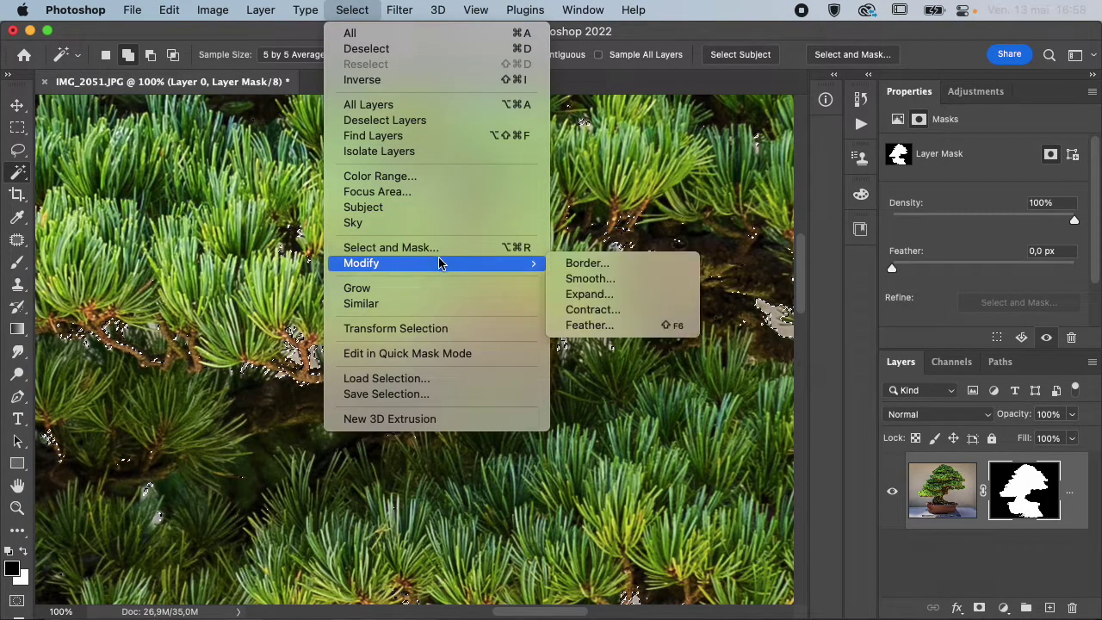
pyautogui.click(594, 294)
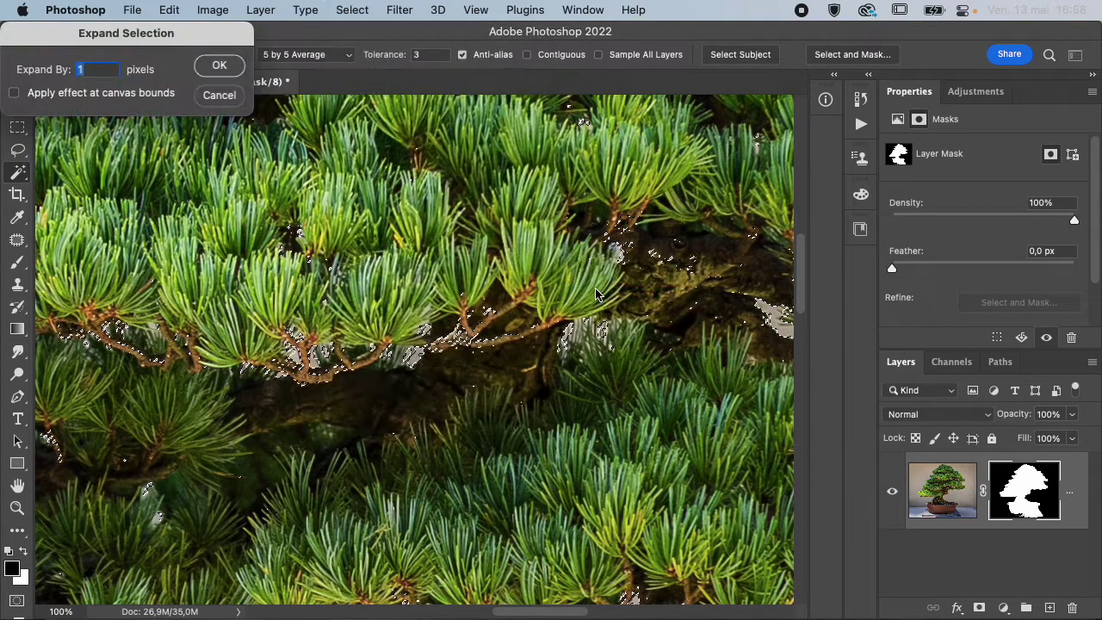
pyautogui.click(223, 70)
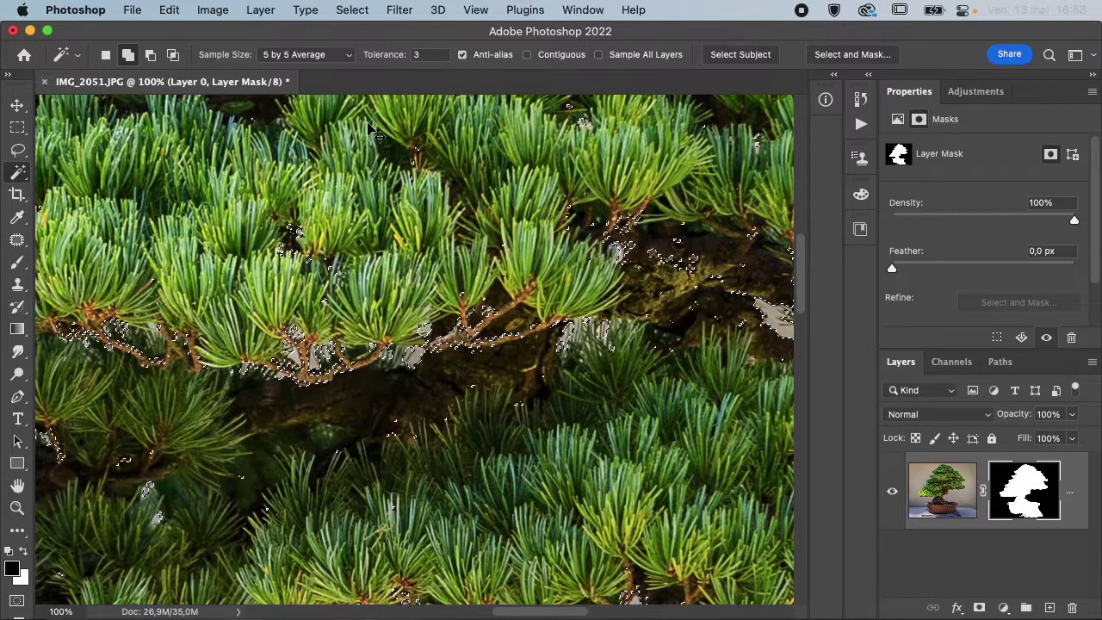
# - Try contracting the background selection by 1 pixel and filling it with black on the layer mask
pyautogui.click(334, 11)
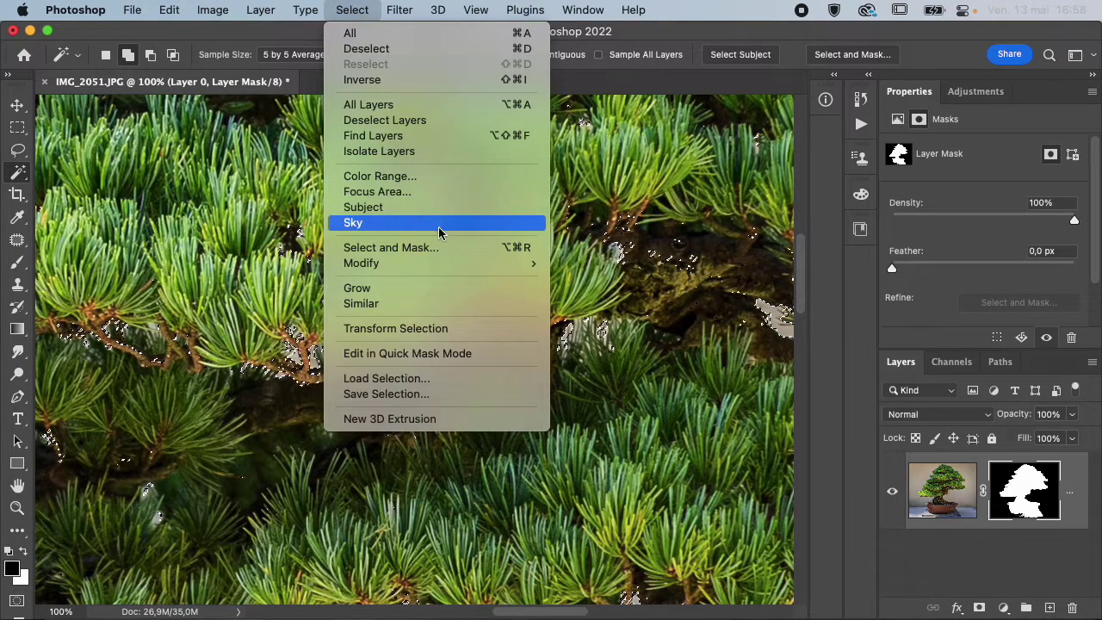
pyautogui.moveTo(482, 263)
pyautogui.click(594, 310)
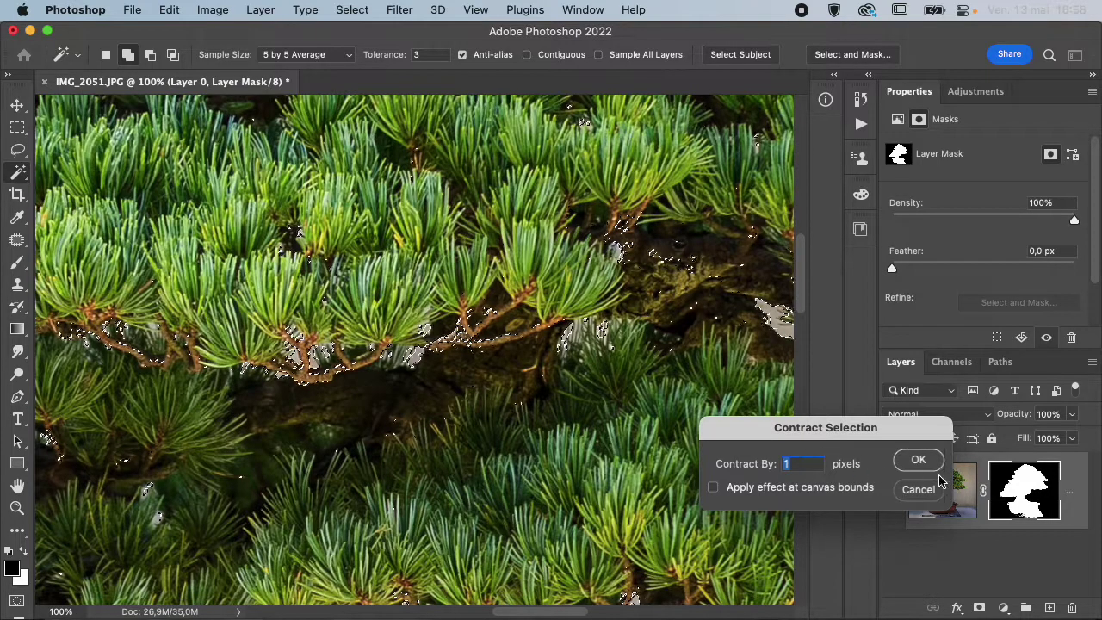
pyautogui.click(922, 462)
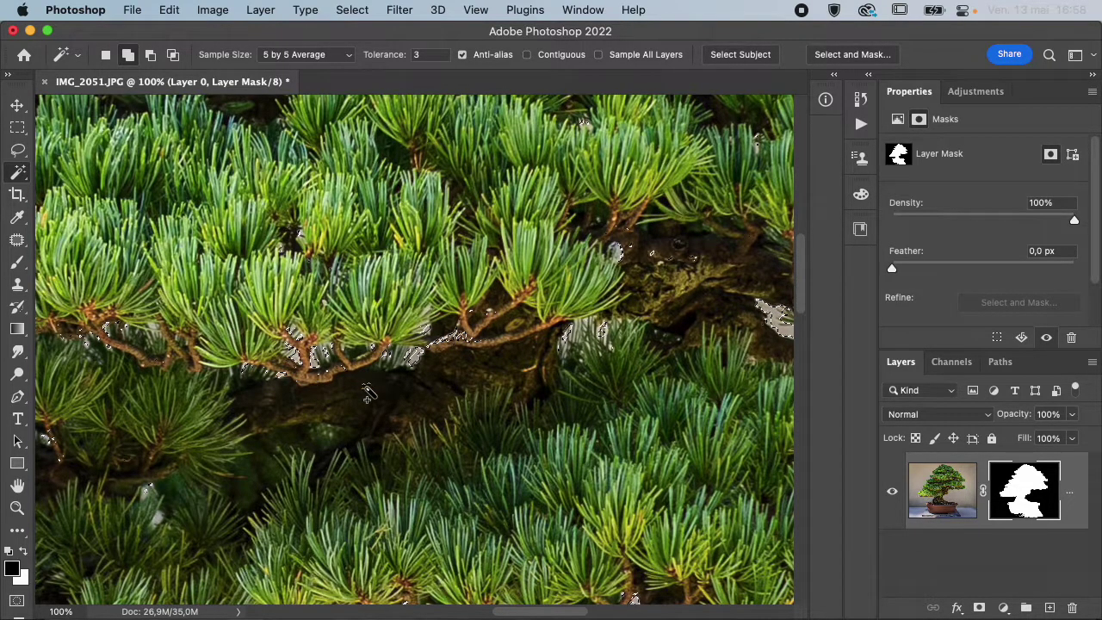
pyautogui.hotkey('shift', 'BackSpace')
pyautogui.click(264, 74)
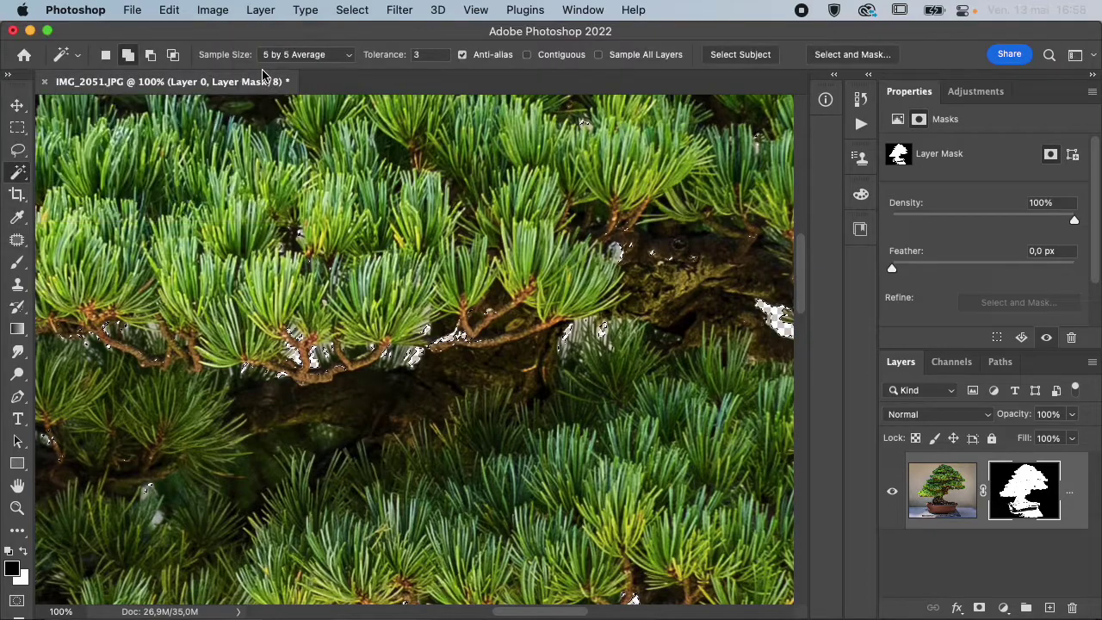
pyautogui.hscroll(-5, 349, 210)
pyautogui.hscroll(-3, 350, 210)
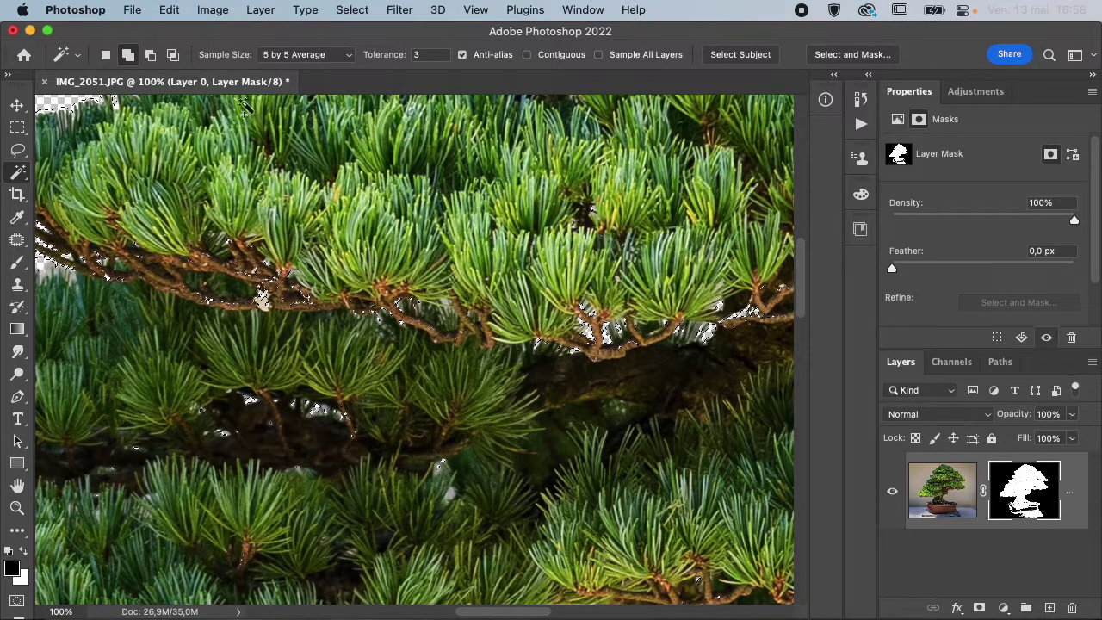
pyautogui.click(177, 10)
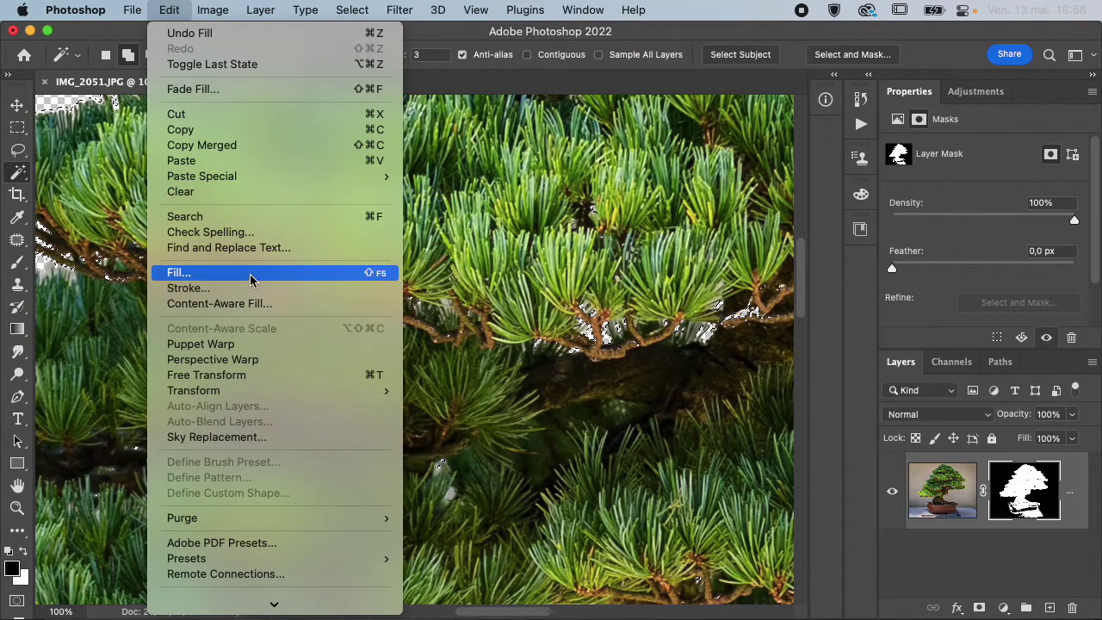
pyautogui.click(682, 34)
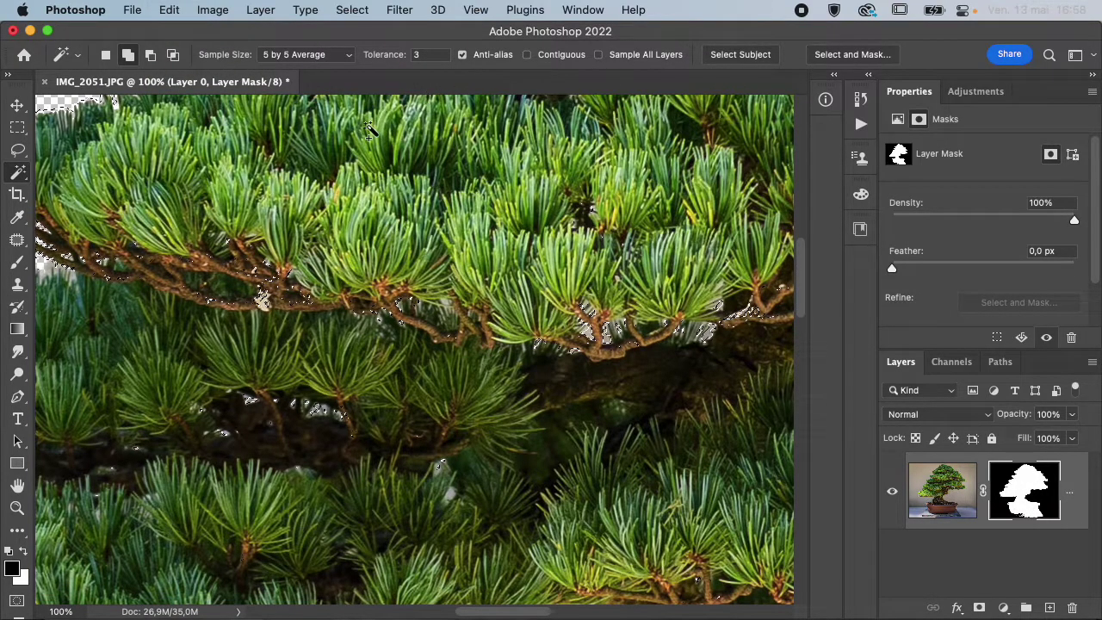
# - Try feathering the background selection by 2 pixels and filling it with black on the layer mask
pyautogui.click(351, 10)
pyautogui.moveTo(411, 267)
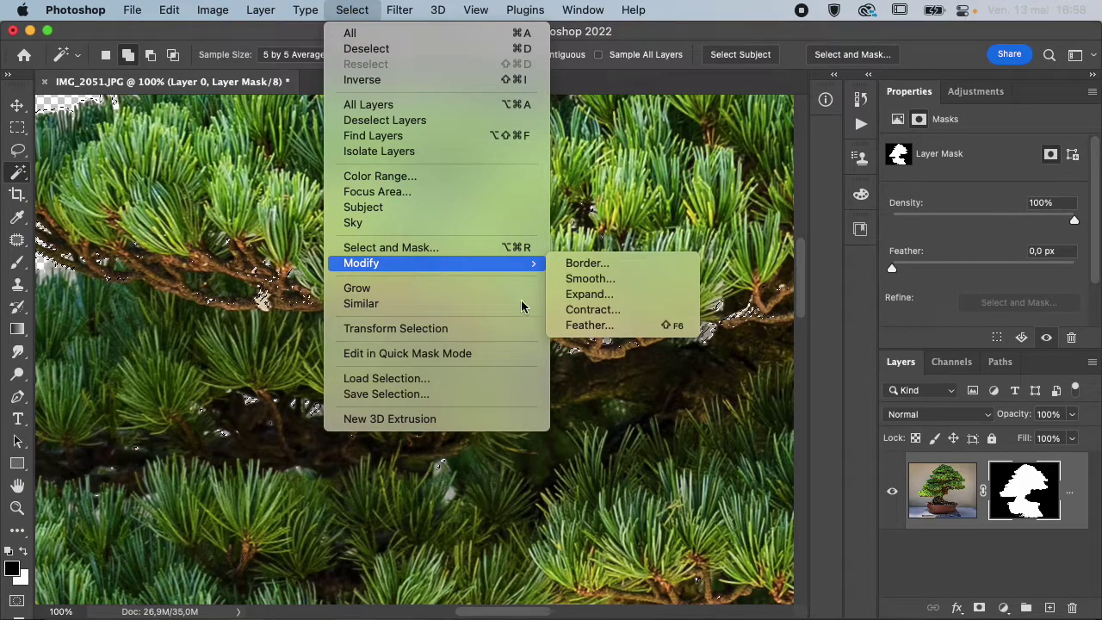
pyautogui.click(586, 326)
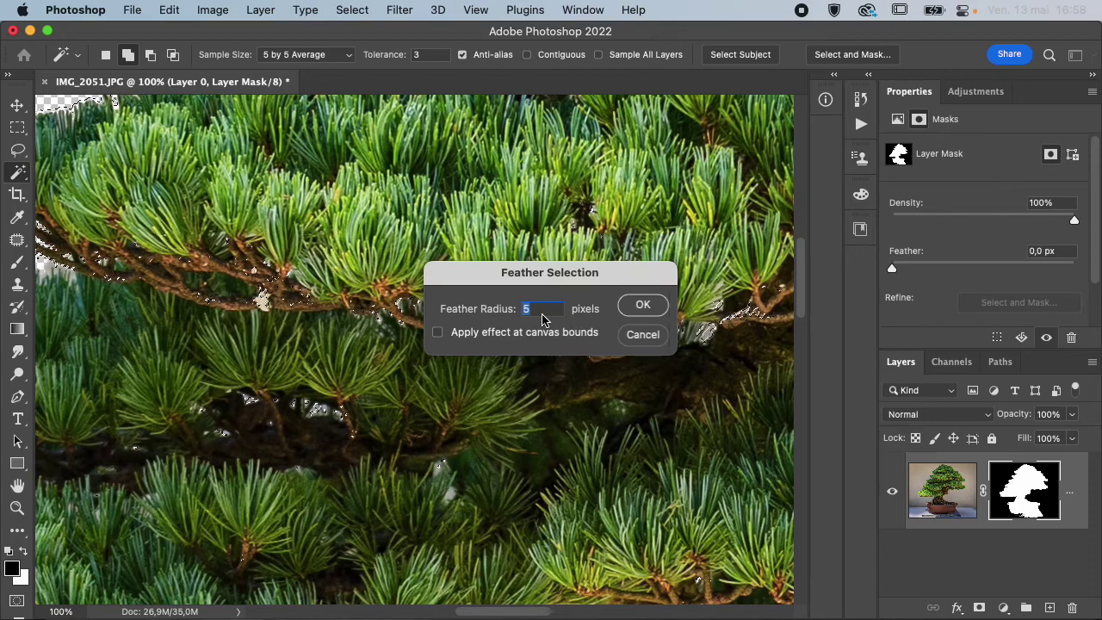
pyautogui.write('2')
pyautogui.moveTo(603, 274); pyautogui.dragTo(739, 113)
pyautogui.click(780, 149)
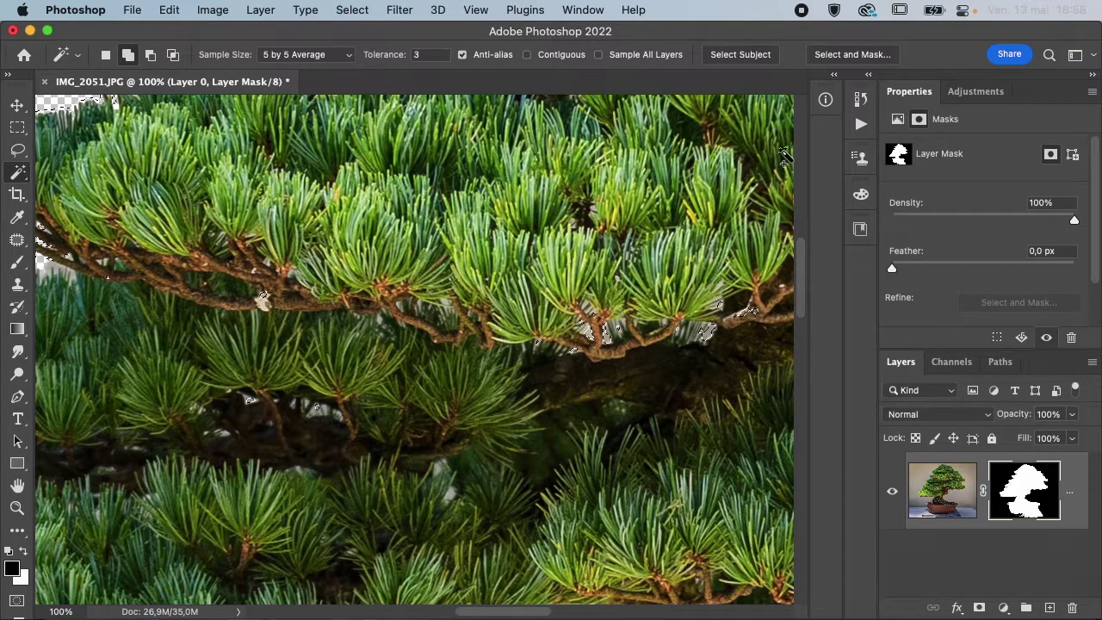
pyautogui.hotkey('shift', 'BackSpace')
pyautogui.click(271, 74)
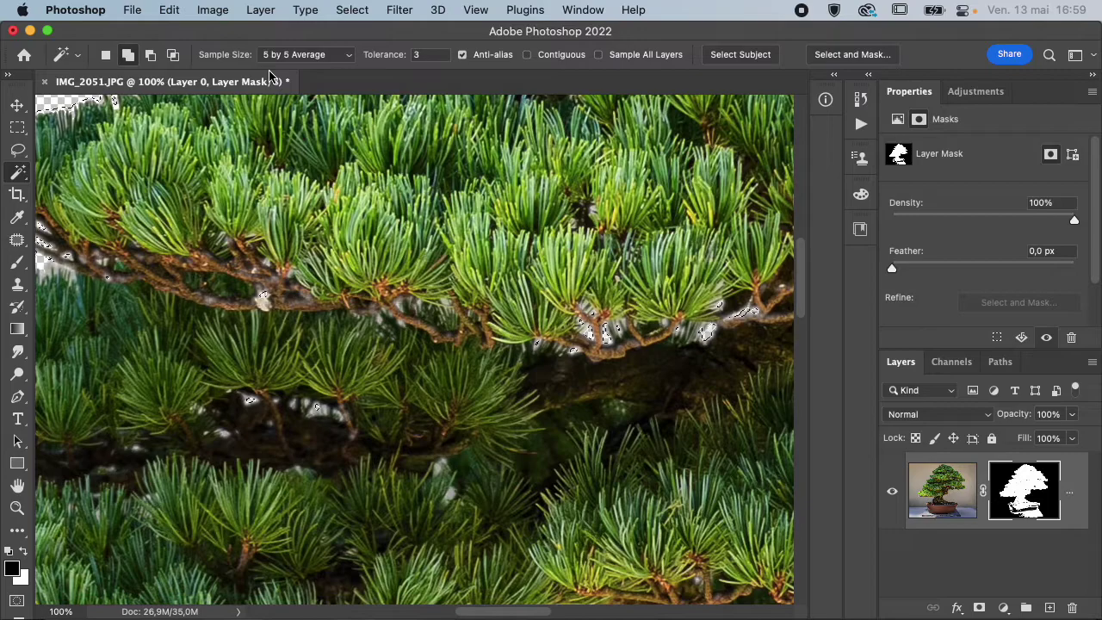
pyautogui.press('super+z')
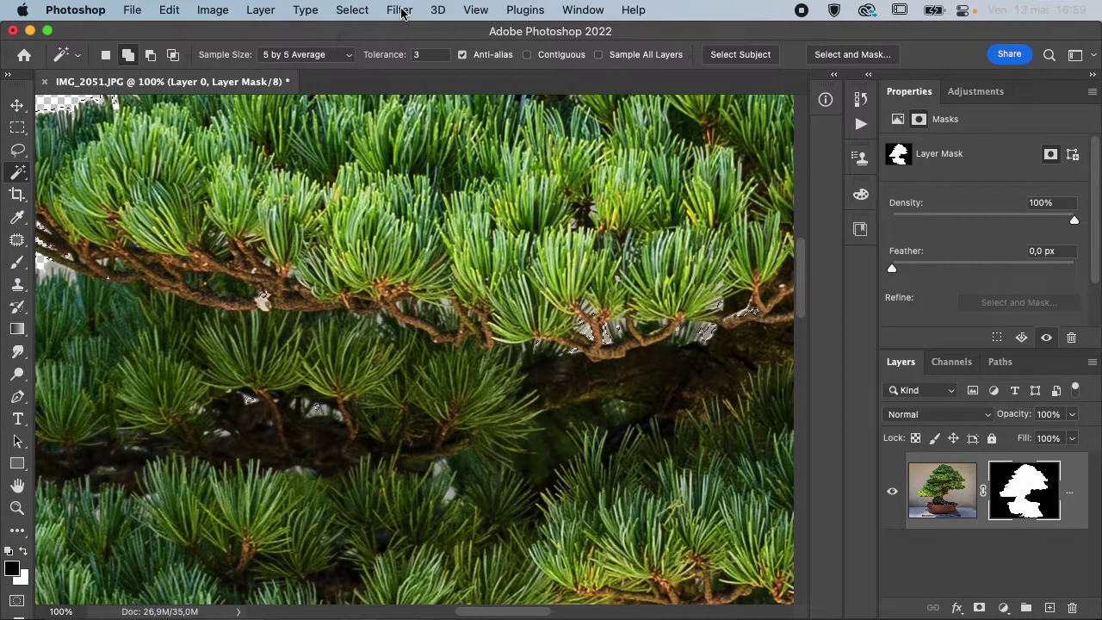
# - Feather the background selection by 1 pixel, fill it with black at 100% opacity on the layer mask, and deselect
pyautogui.click(401, 12)
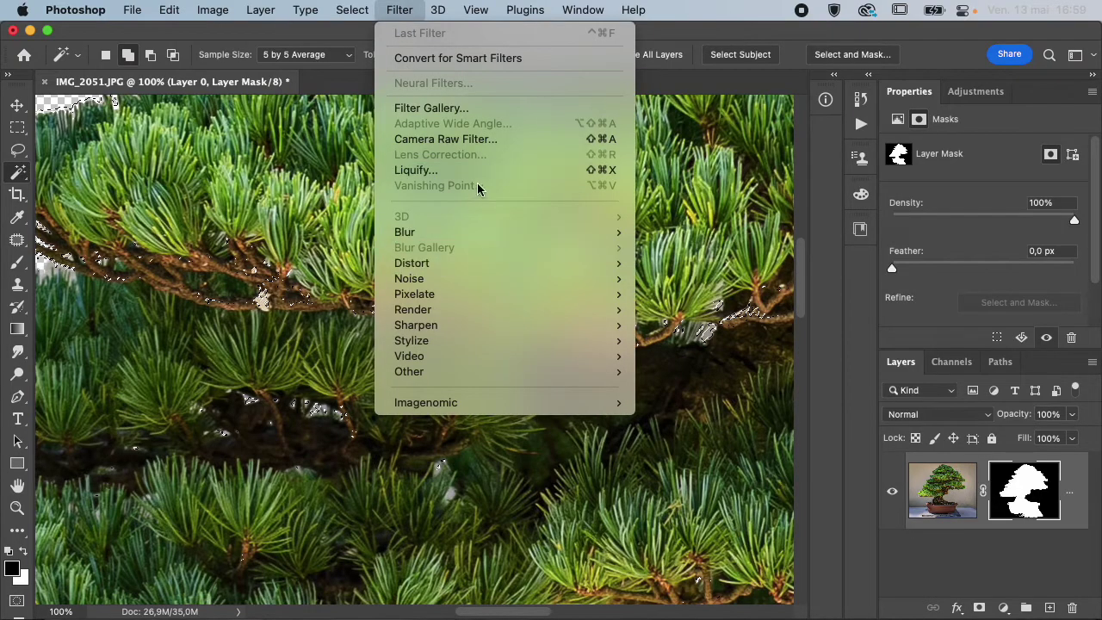
pyautogui.moveTo(345, 12)
pyautogui.moveTo(456, 270)
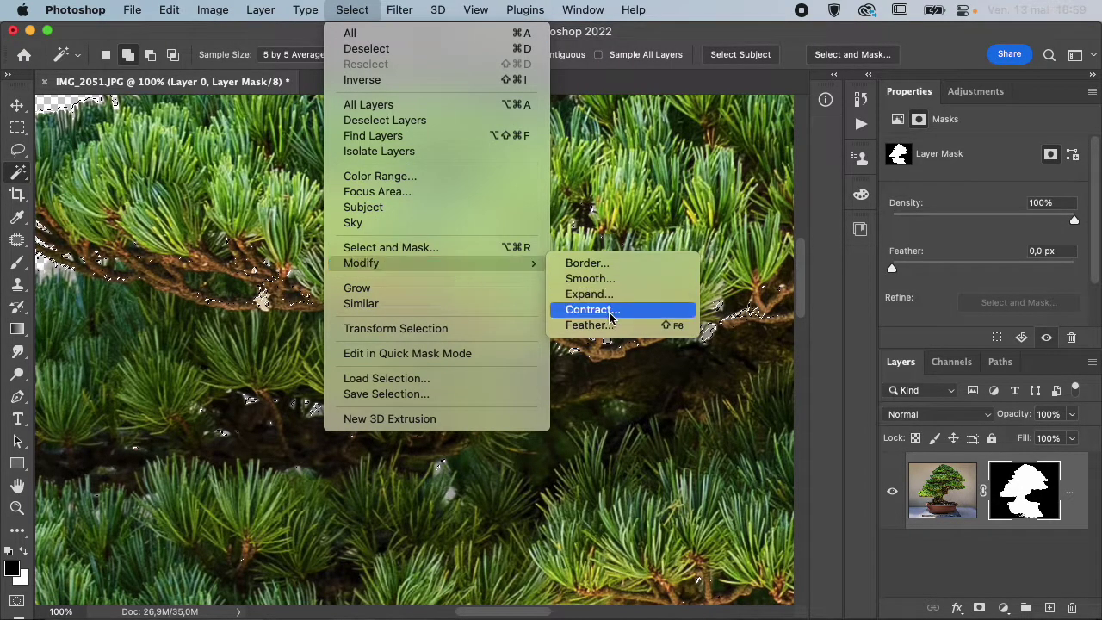
pyautogui.click(645, 325)
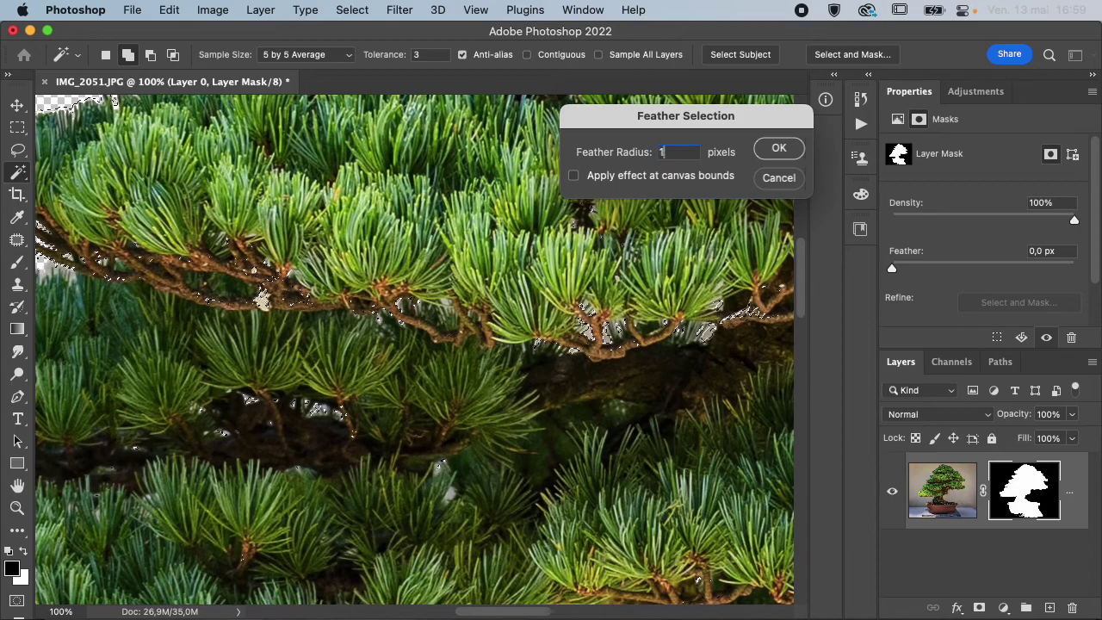
pyautogui.click(779, 151)
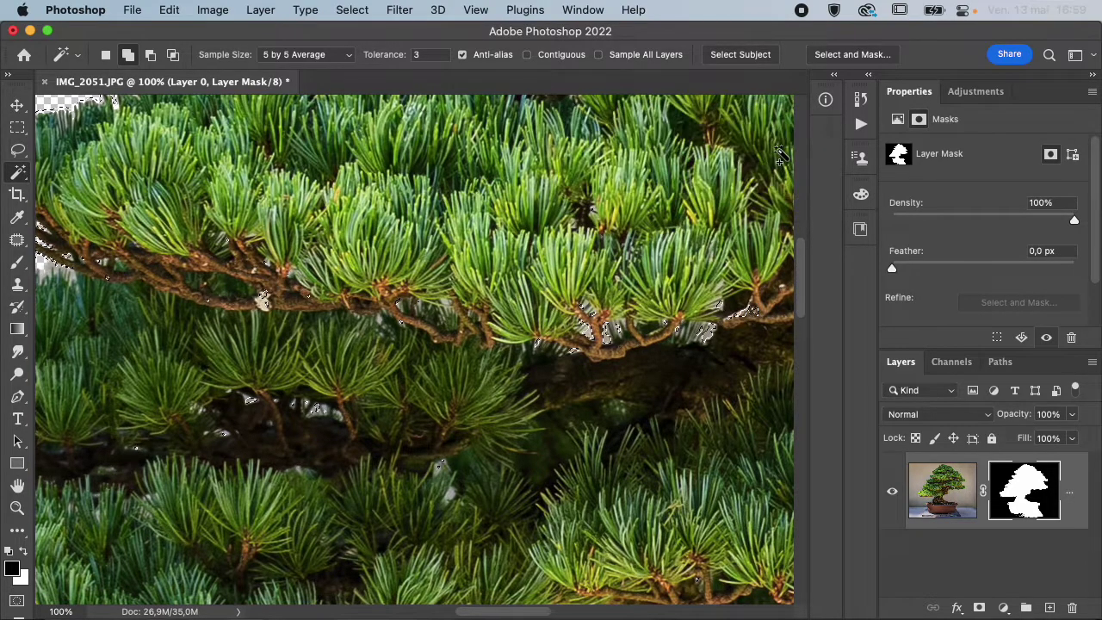
pyautogui.hotkey('shift', 'BackSpace')
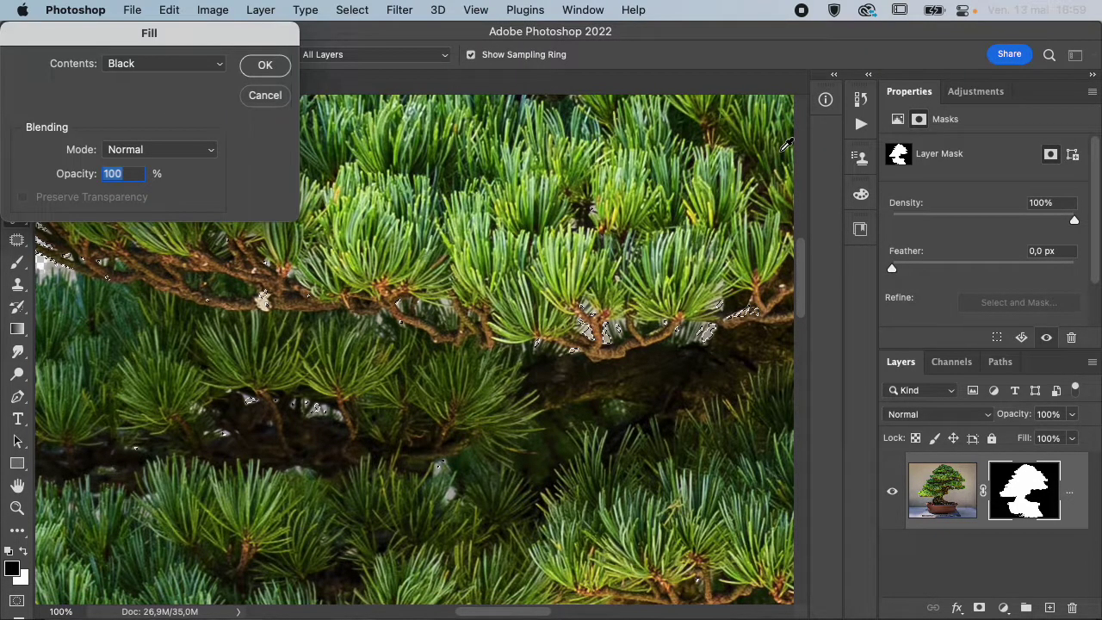
pyautogui.press('Return')
pyautogui.press('super+d')
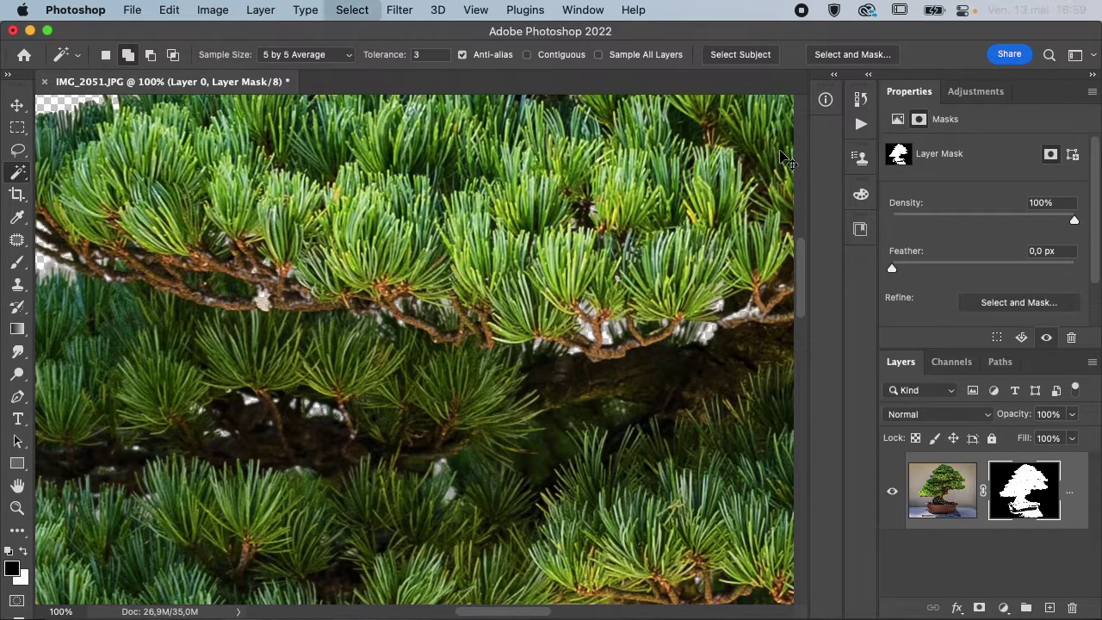
pyautogui.press('super+minus')
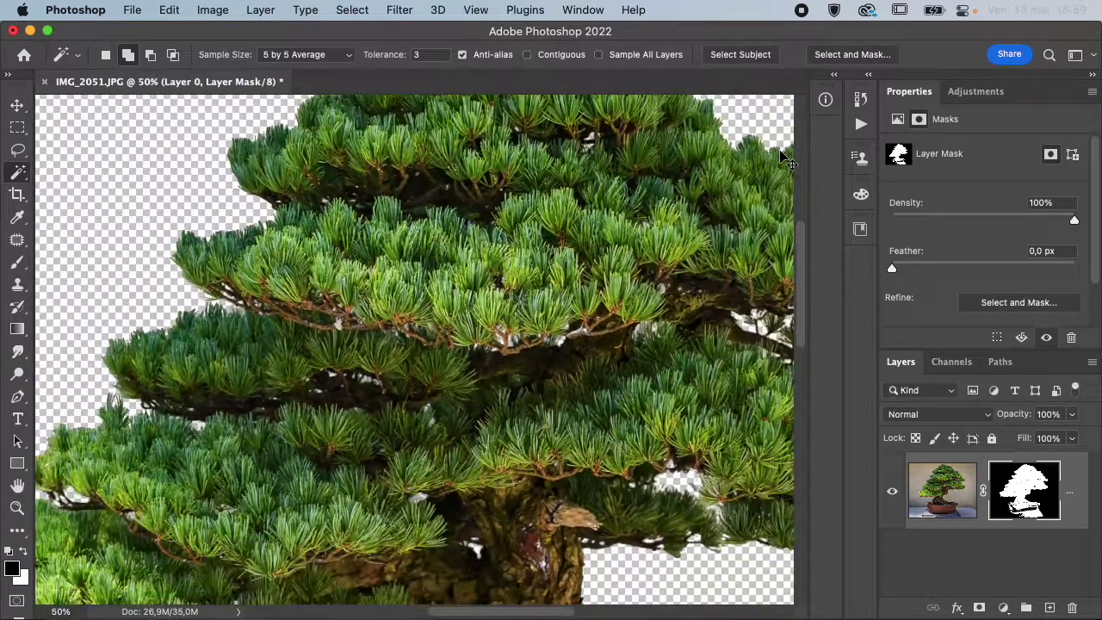
# - Load the bonsai's layer mask as a selection to check its outline around the foliage gaps
pyautogui.press('super+minus')
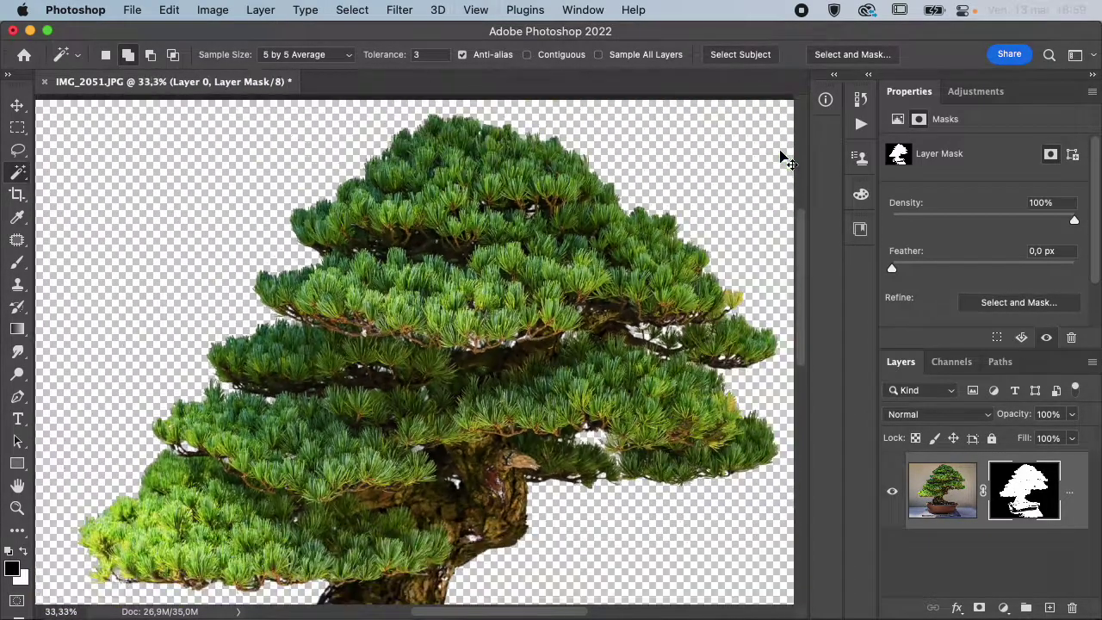
pyautogui.scroll(-5, 536, 293)
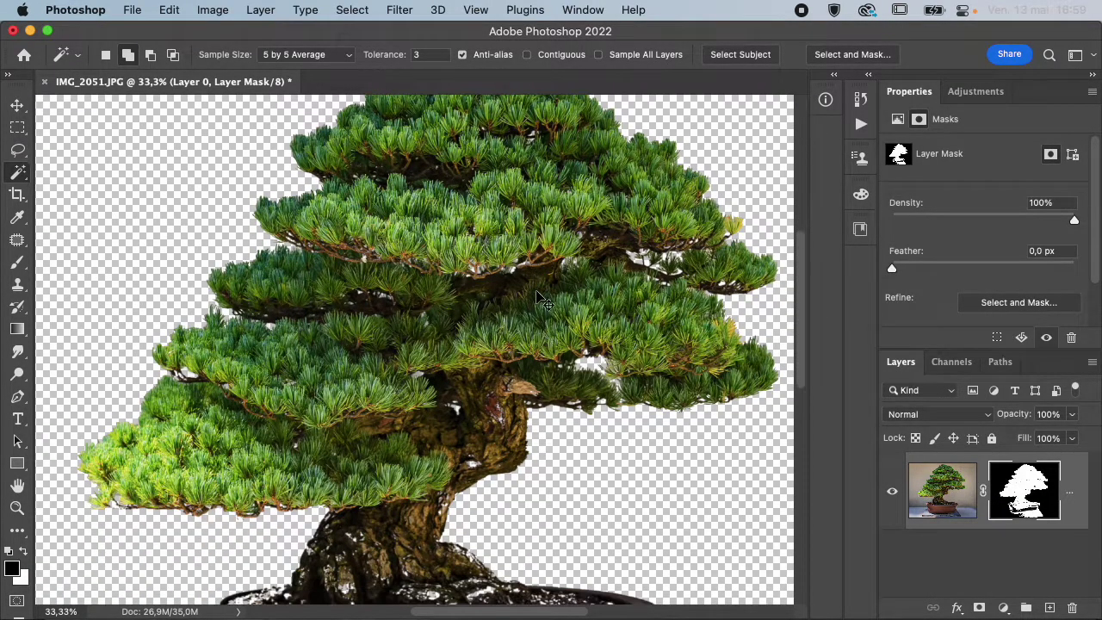
pyautogui.press('super+plus')
pyautogui.press('super+plus')
pyautogui.press('super+plus')
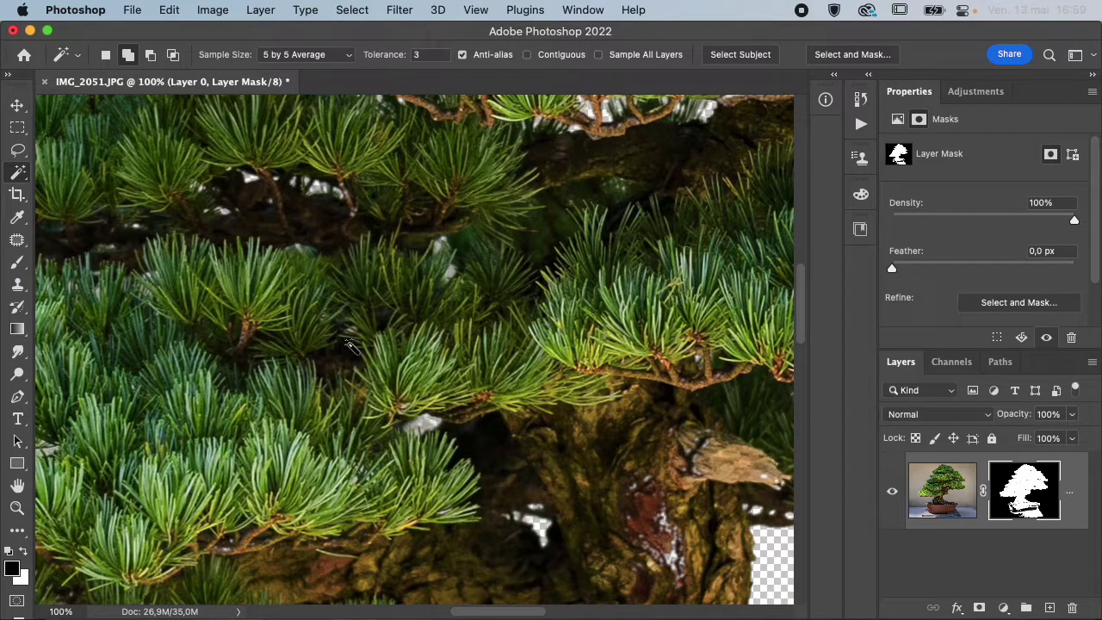
pyautogui.scroll(5, 473, 267)
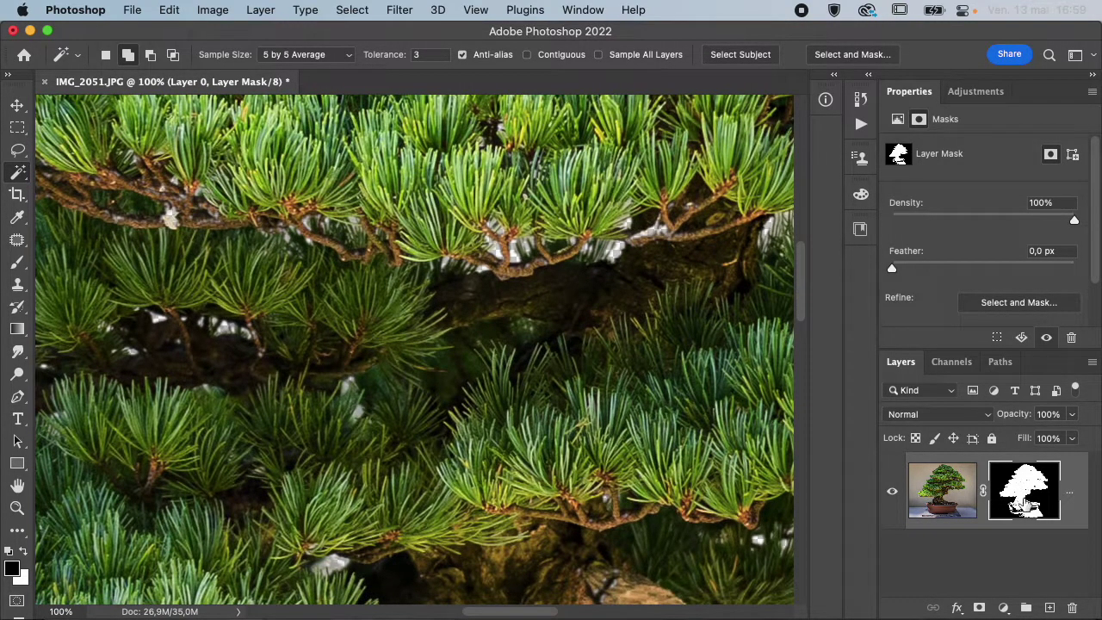
pyautogui.keyDown('super'); pyautogui.click(1027, 508); pyautogui.keyUp('super')
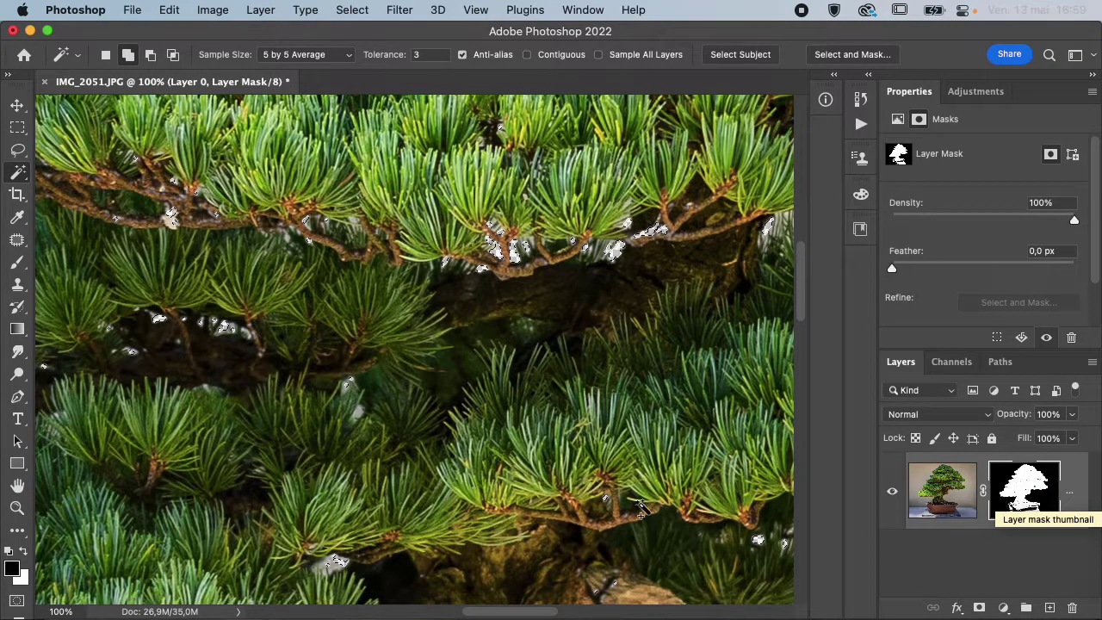
pyautogui.scroll(3, 640, 510)
pyautogui.hscroll(-3, 640, 510)
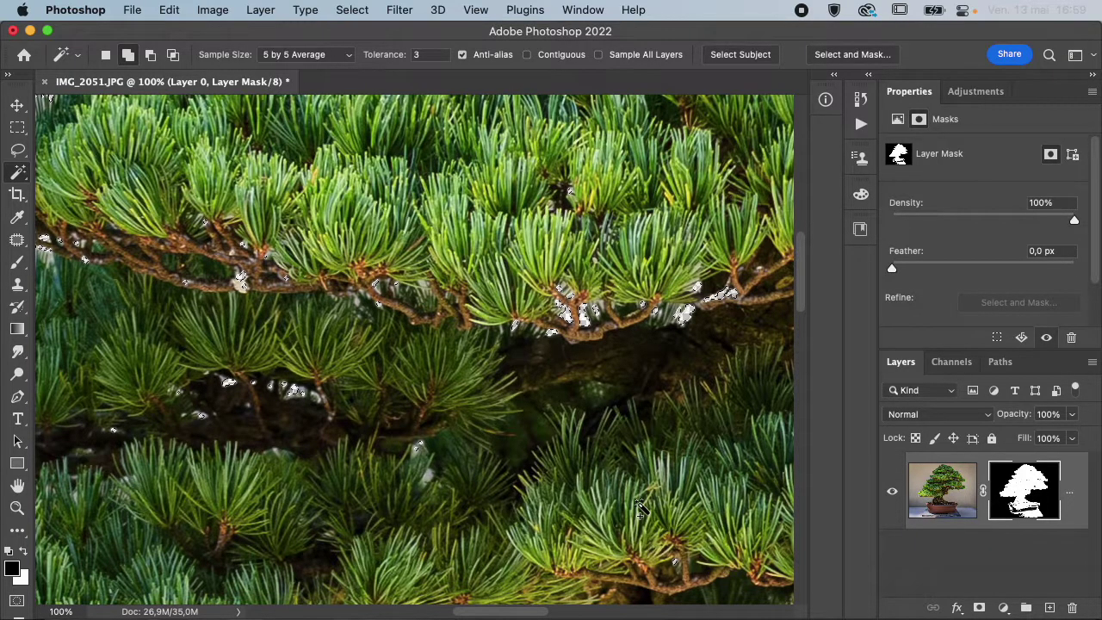
pyautogui.scroll(-3, 622, 434)
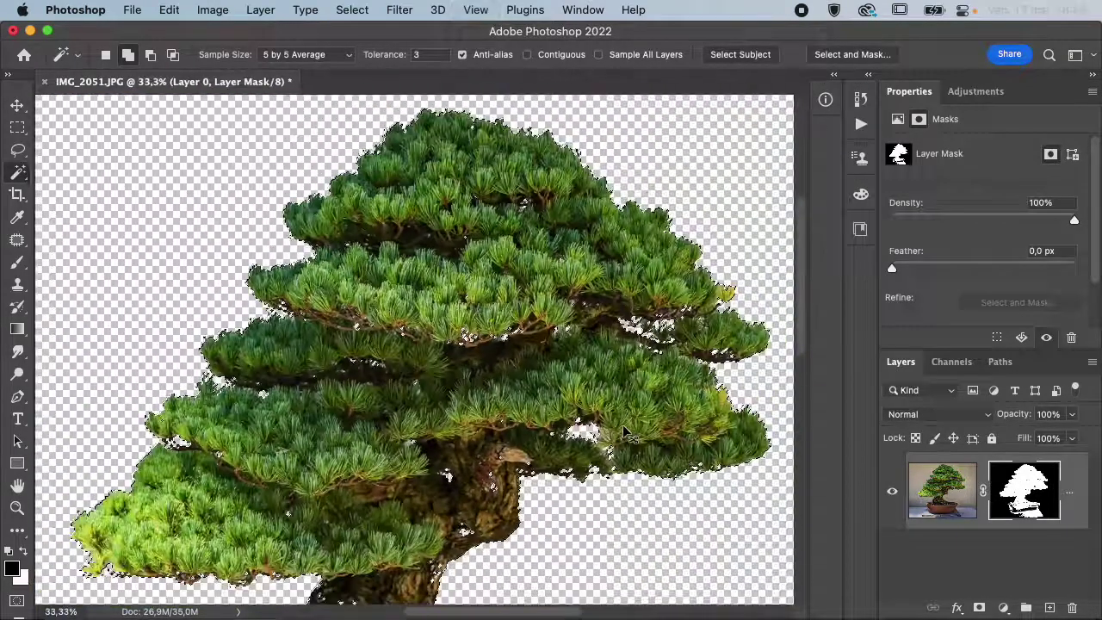